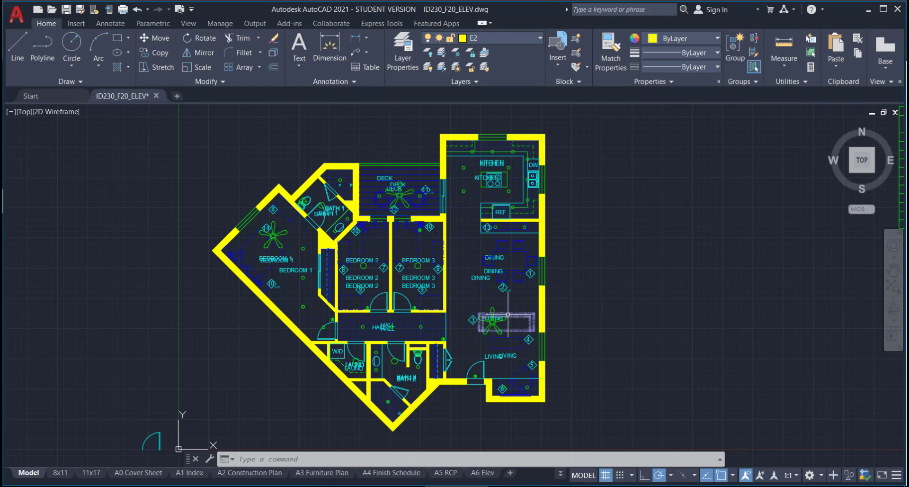
Examine the A5 RCP layout, followed by the kitchen elevations and their rotated kitchen plans in model space.
click(452, 475)
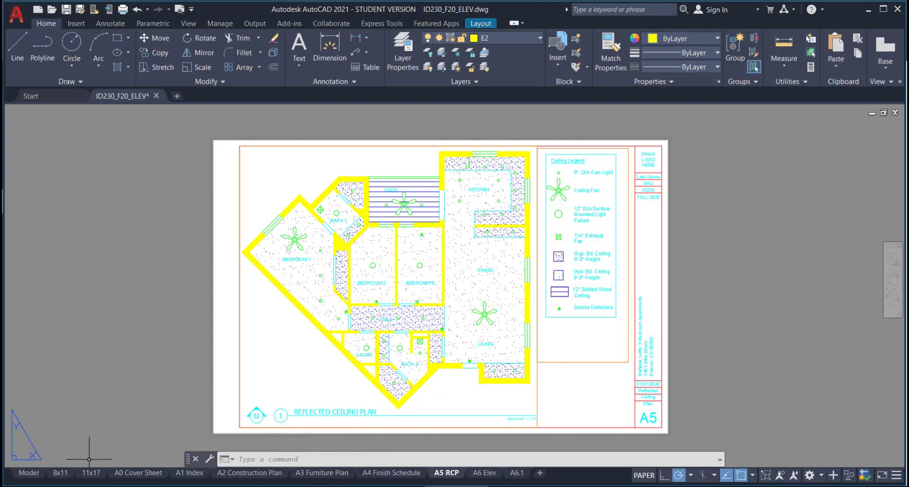
click(28, 472)
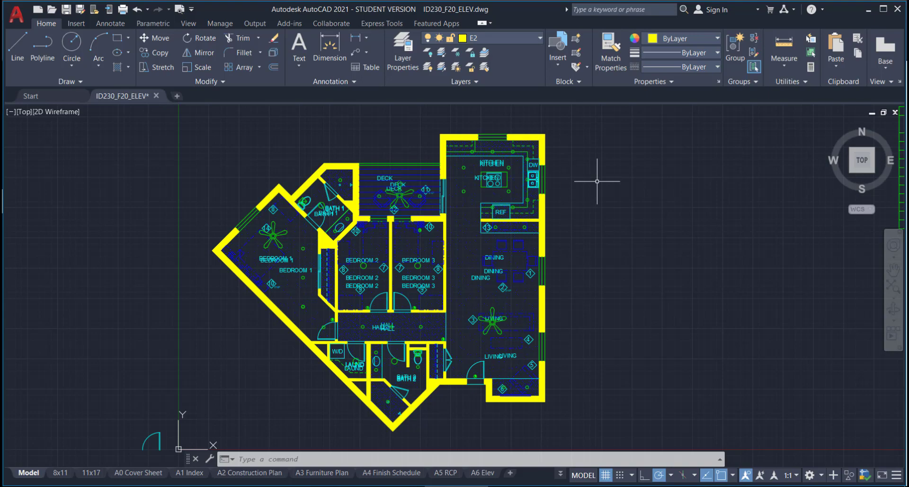
mouse_move(590, 213)
middle_down()
mouse_move(367, 314)
mouse_move(118, 343)
middle_up()
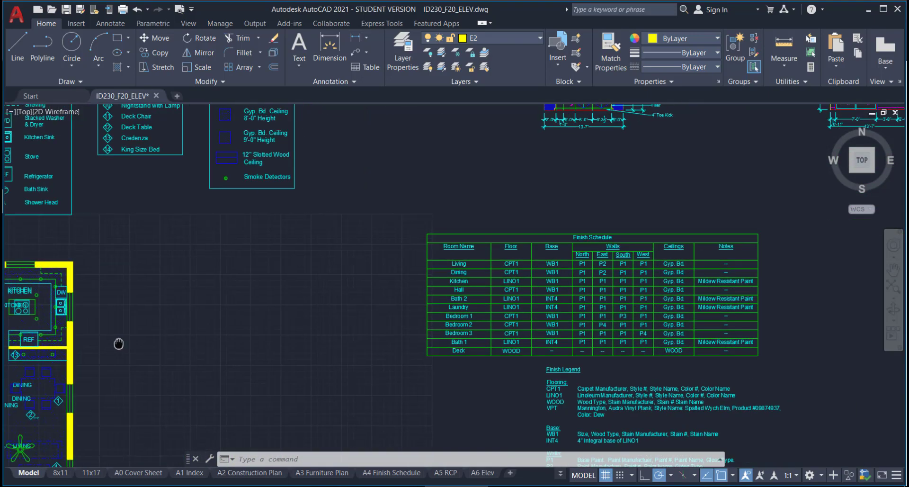
mouse_move(587, 202)
middle_down()
mouse_move(492, 298)
mouse_move(306, 275)
mouse_move(119, 219)
middle_up()
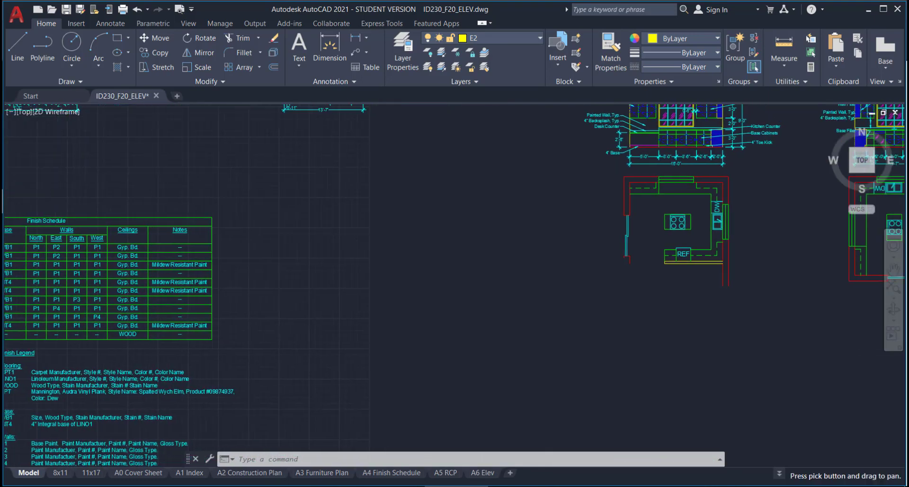
middle_drag(497, 179, 252, 240)
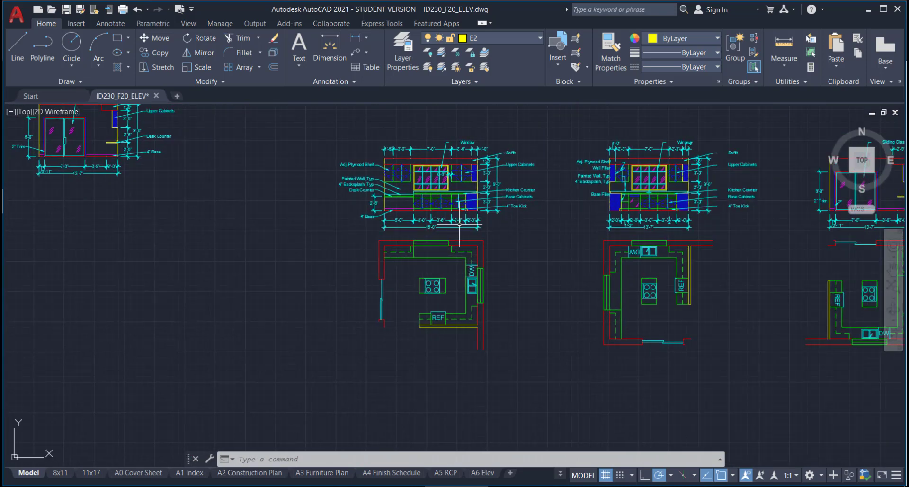
scroll(459, 223, up, 2)
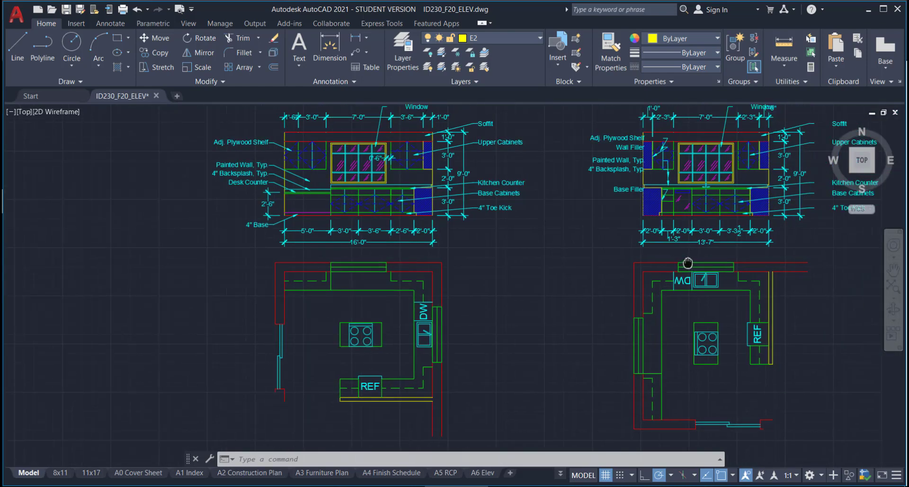
scroll(749, 255, up, 3)
scroll(598, 229, down, 3)
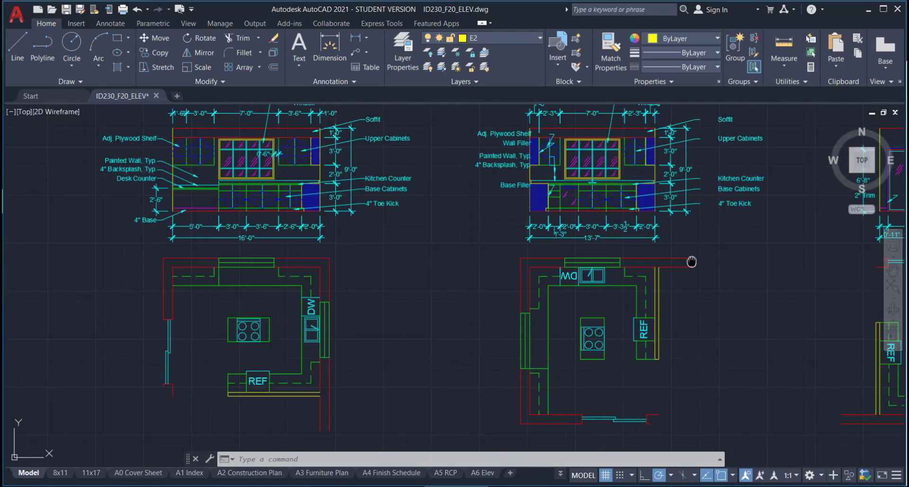
mouse_move(690, 259)
middle_down()
mouse_move(660, 263)
mouse_move(442, 219)
mouse_move(313, 221)
middle_up()
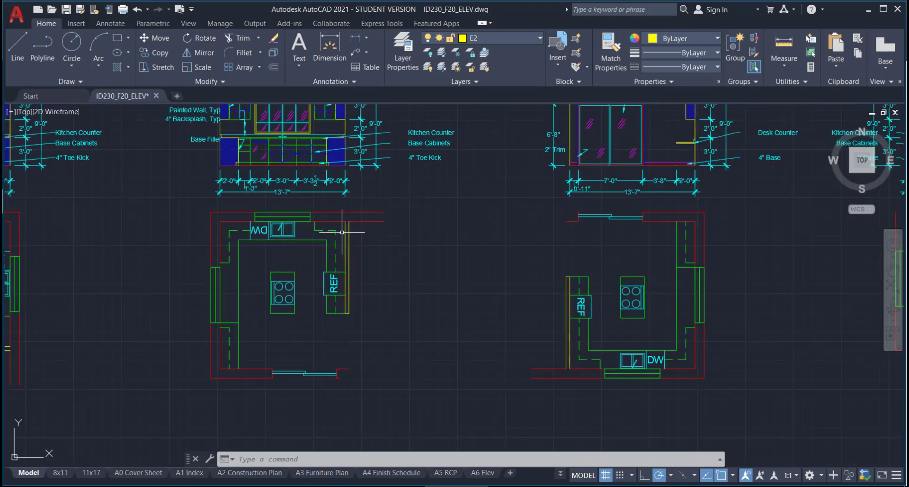
middle_drag(640, 240, 614, 286)
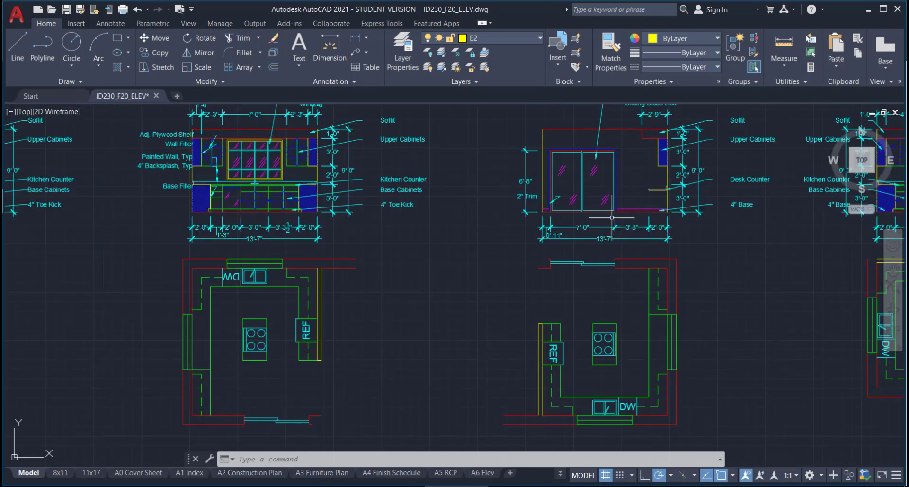
mouse_move(726, 314)
middle_down()
mouse_move(461, 300)
mouse_move(471, 327)
middle_up()
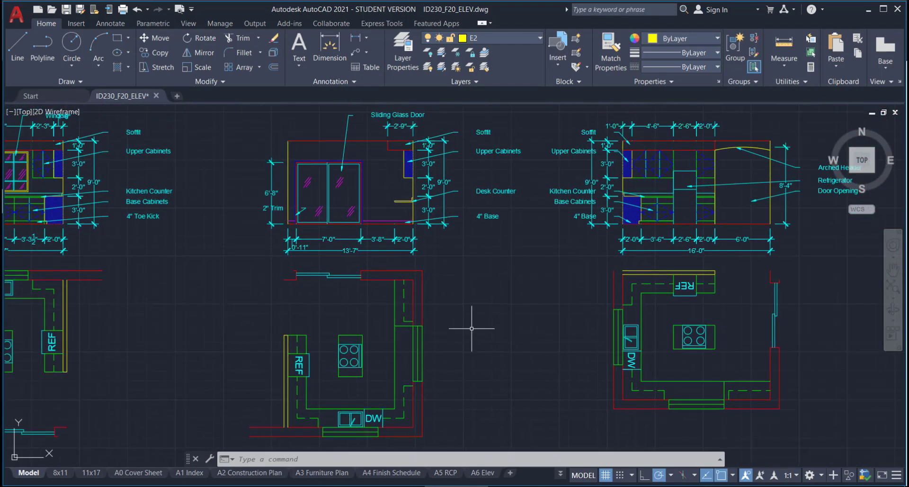
scroll(571, 290, down, 2)
middle_drag(556, 316, 653, 328)
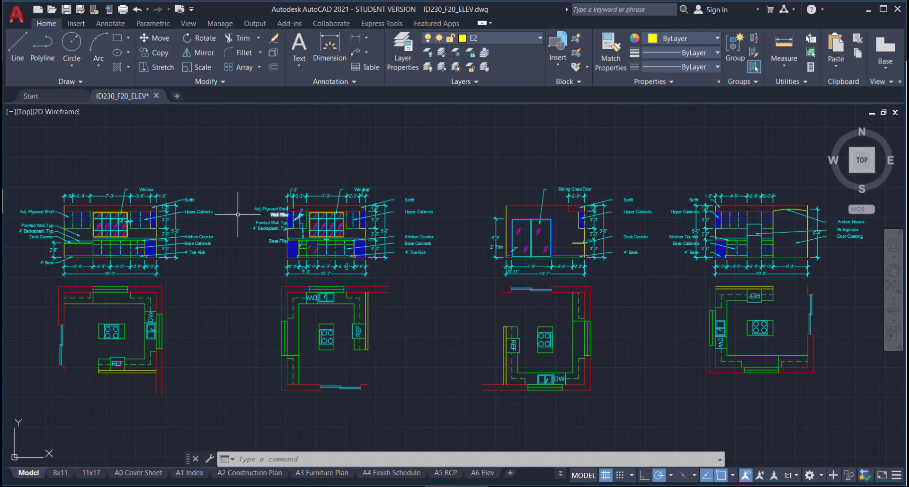
Compare the group of four finished kitchen elevations in model space with the A6 Elev layout.
scroll(310, 265, down, 2)
middle_drag(257, 260, 809, 346)
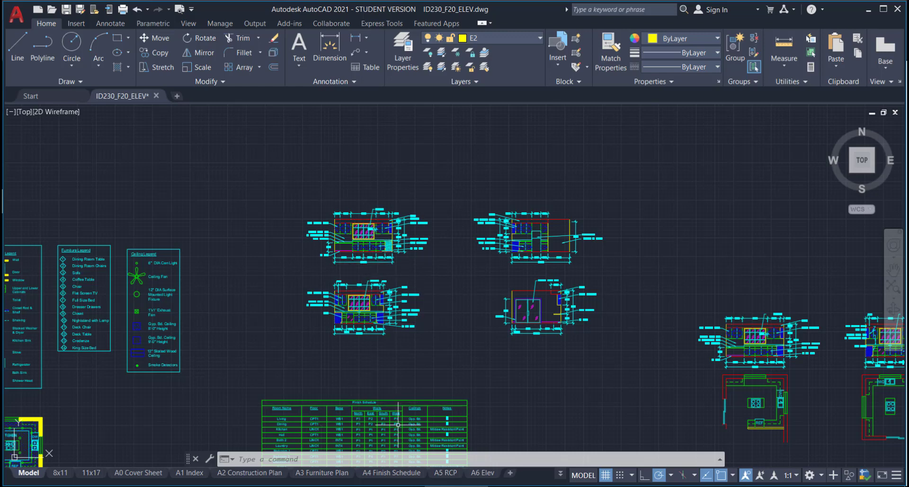
click(481, 473)
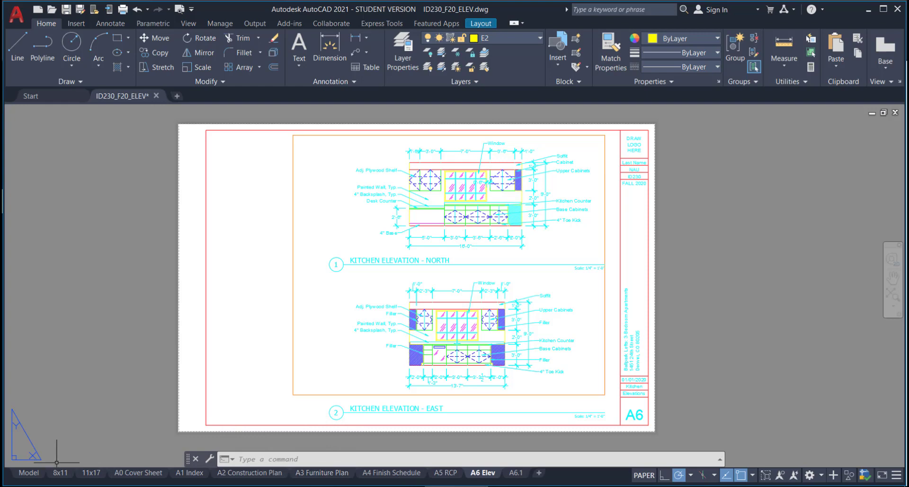
click(29, 472)
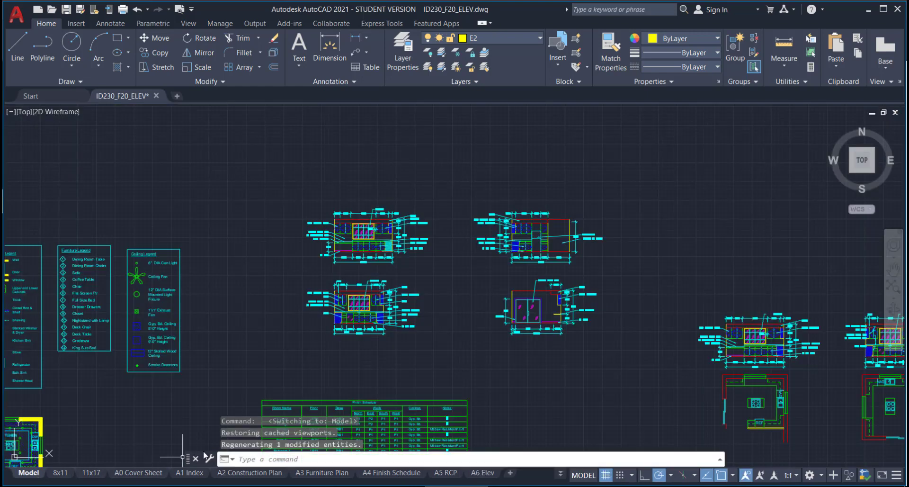
Freeze the ceiling light and gypsum ceiling layers and the ceiling, furniture and floor plan room-name layers by picking objects around the kitchen.
scroll(284, 297, down, 2)
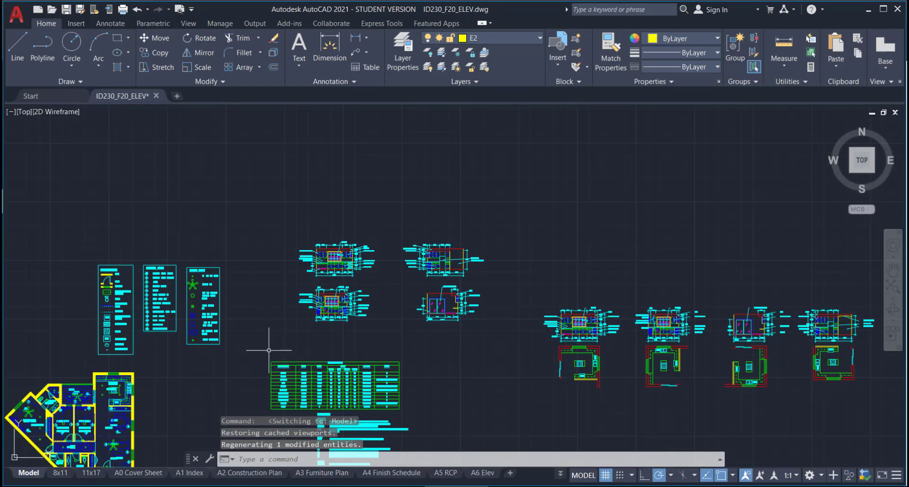
middle_drag(270, 349, 588, 240)
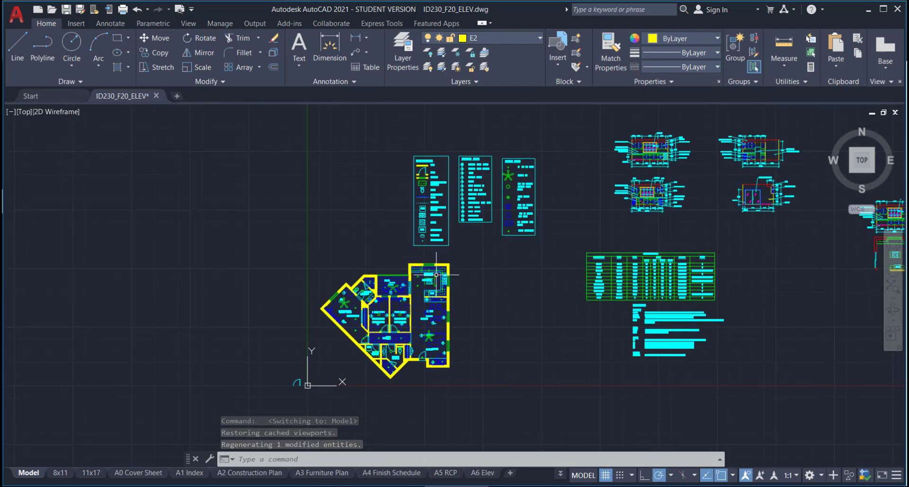
scroll(426, 276, up, 2)
scroll(425, 275, up, 5)
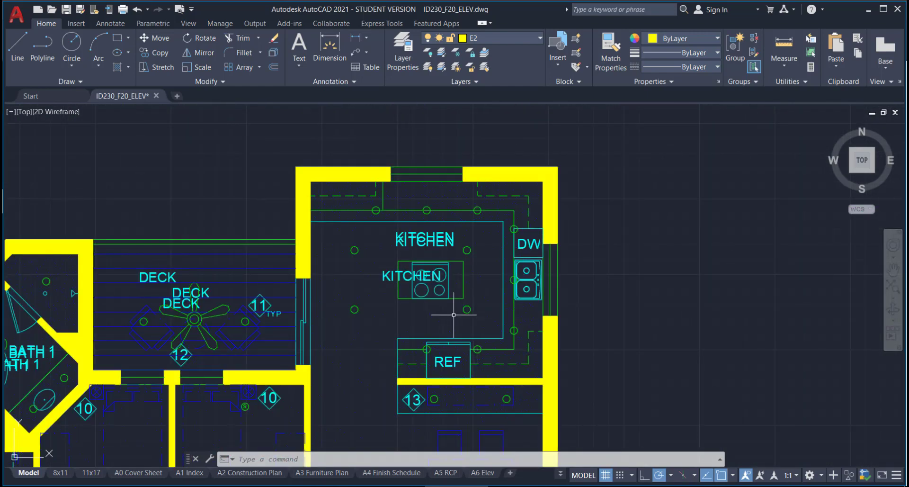
mouse_move(432, 315)
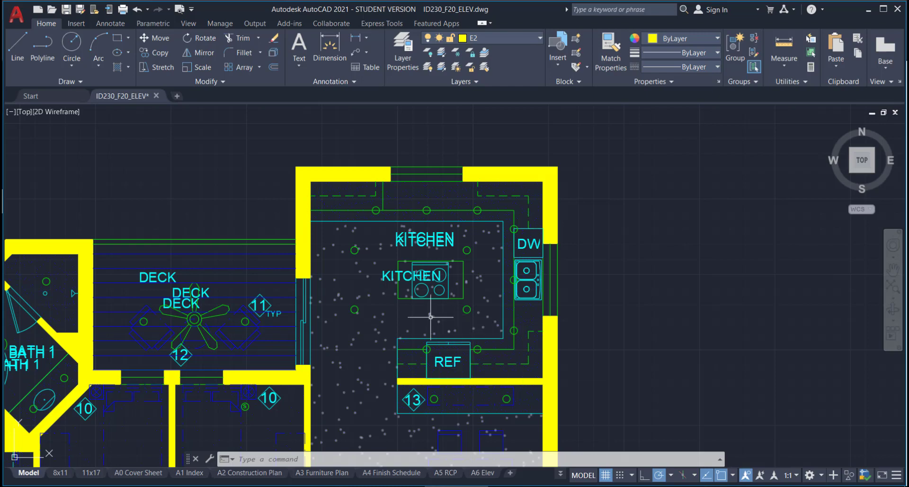
click(458, 56)
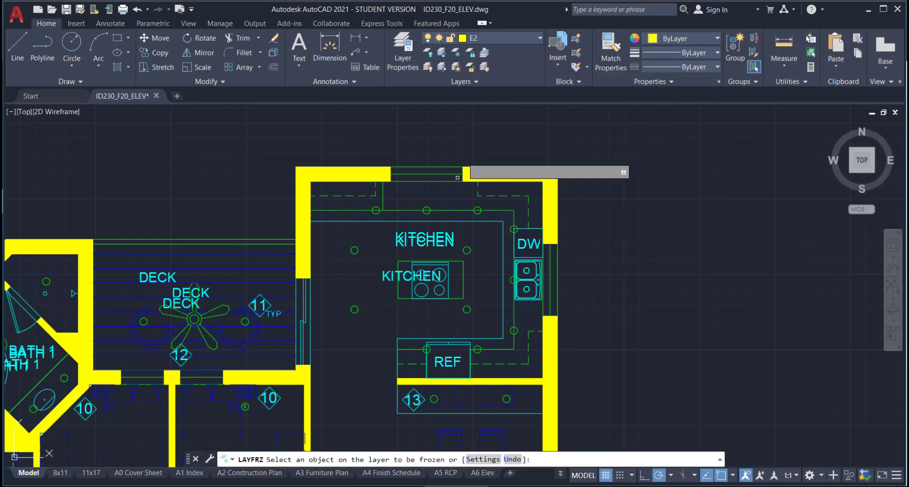
click(355, 309)
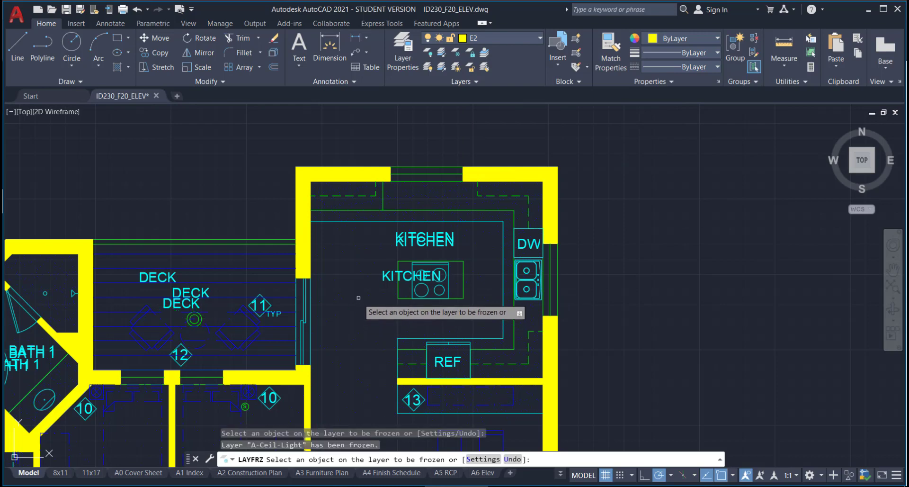
click(358, 298)
click(384, 274)
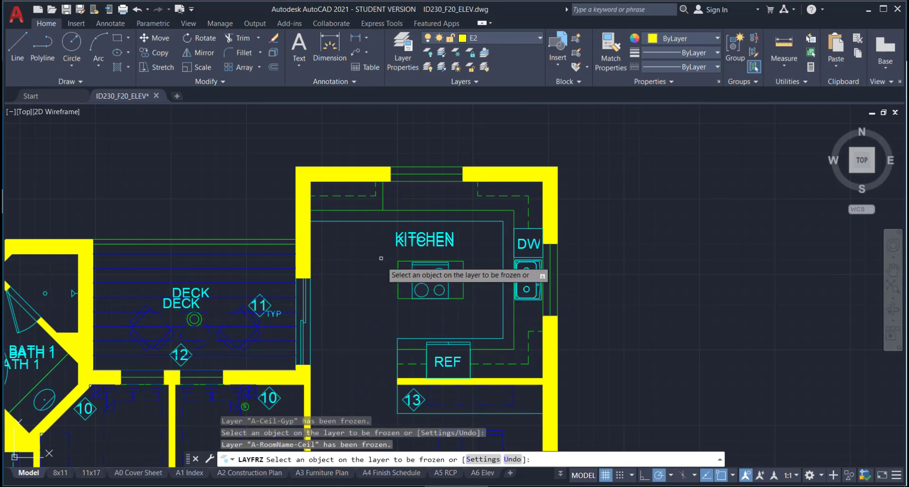
click(405, 240)
click(405, 239)
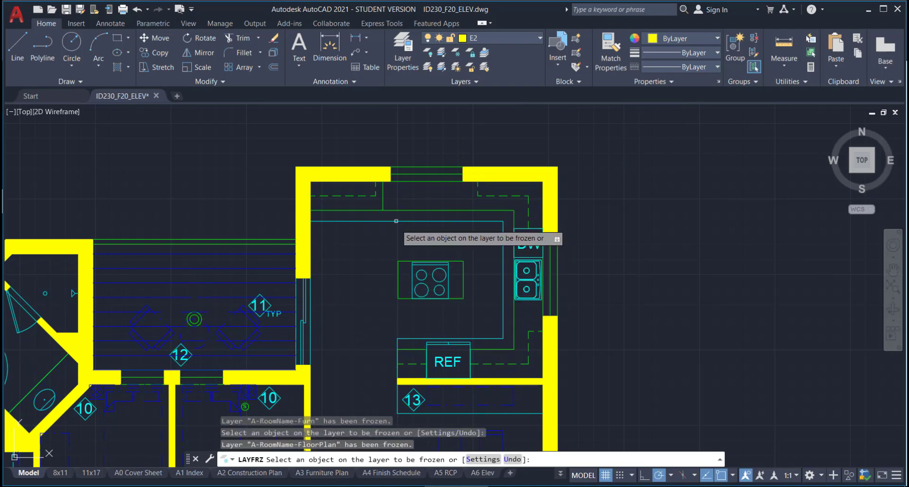
Freeze the ceiling soffit, furniture, furniture notes, ceiling fan and ceiling fixture layers by picking objects in the floor plan.
click(396, 221)
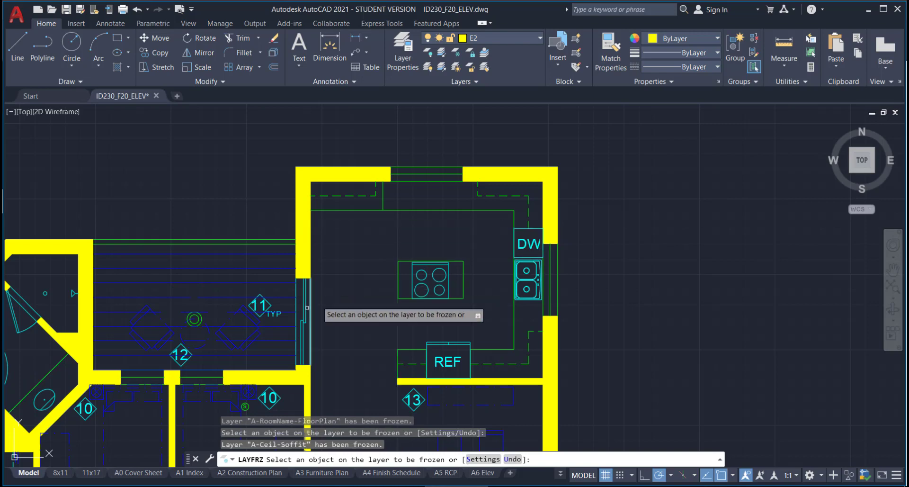
click(256, 326)
click(259, 312)
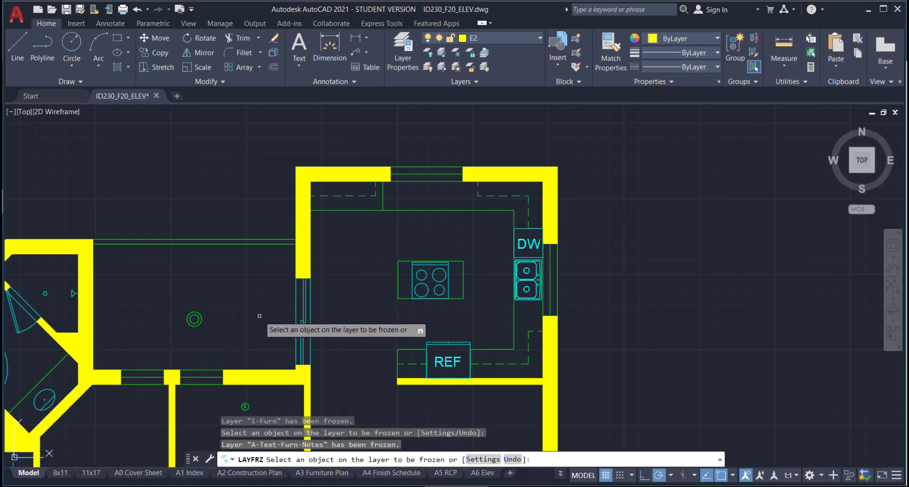
click(202, 320)
middle_drag(431, 317, 458, 204)
click(271, 293)
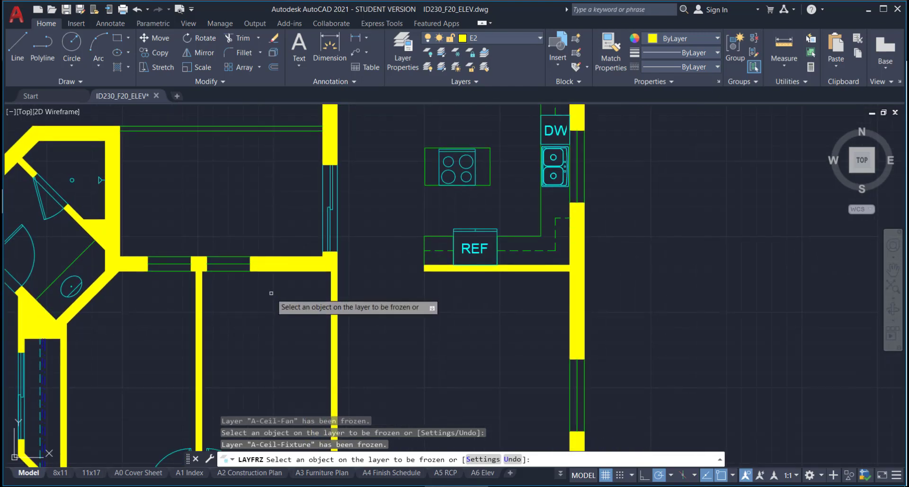
middle_drag(494, 227, 450, 303)
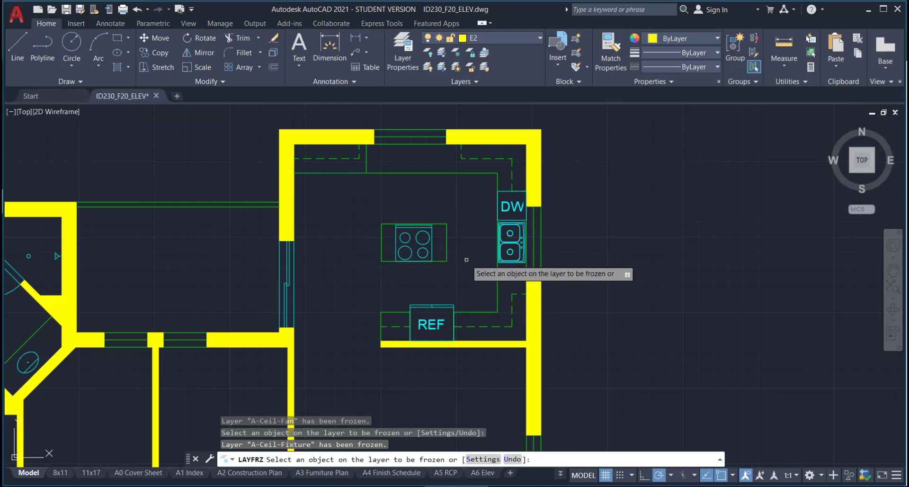
key(Escape)
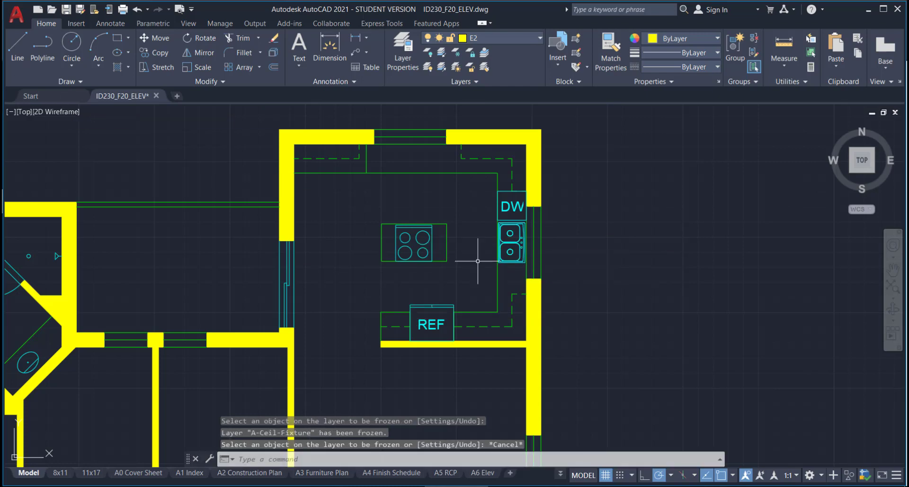
Copy the kitchen area of the floor plan from its upper-left wall corner into the empty space between the plan and the finish schedule.
click(594, 365)
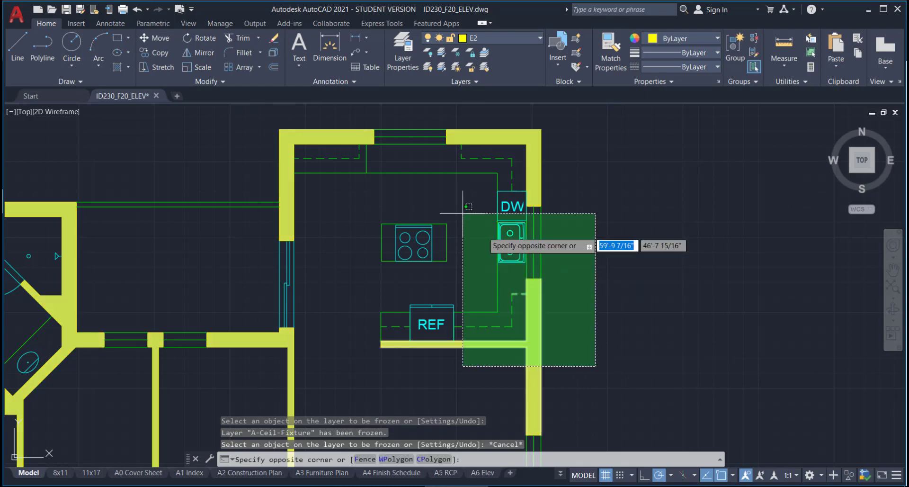
click(250, 114)
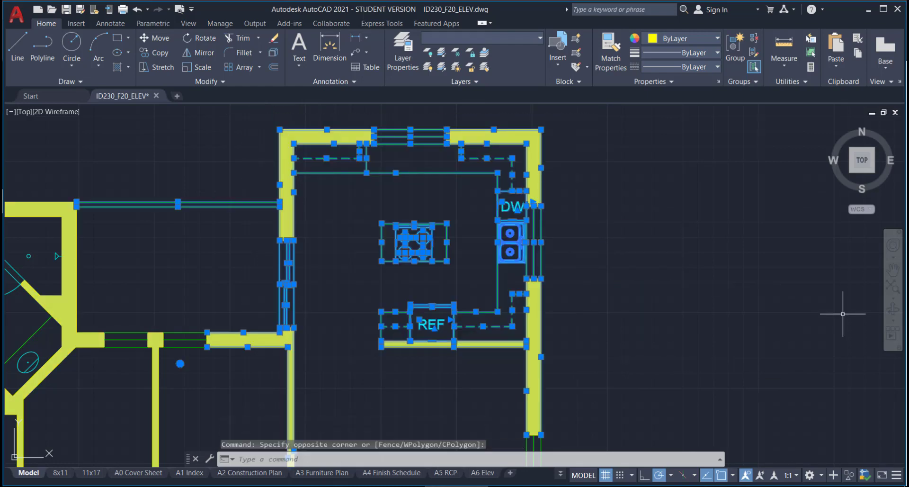
click(162, 56)
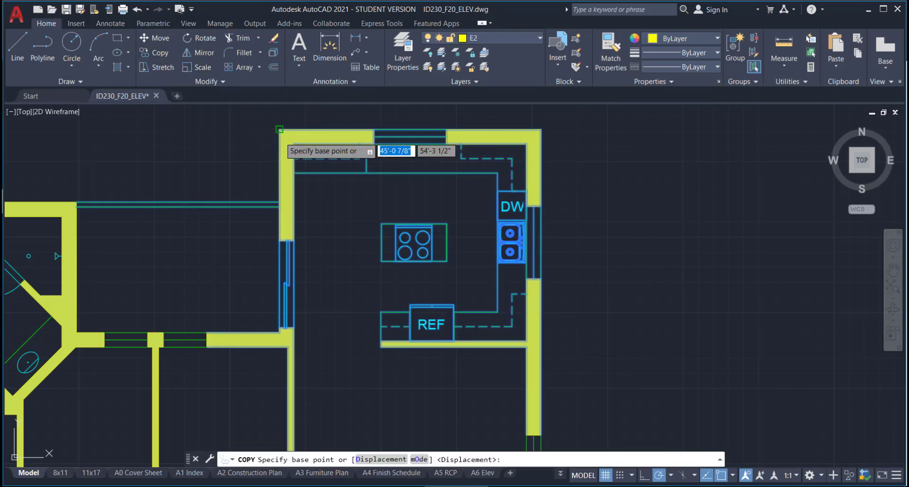
click(279, 128)
scroll(407, 194, down, 5)
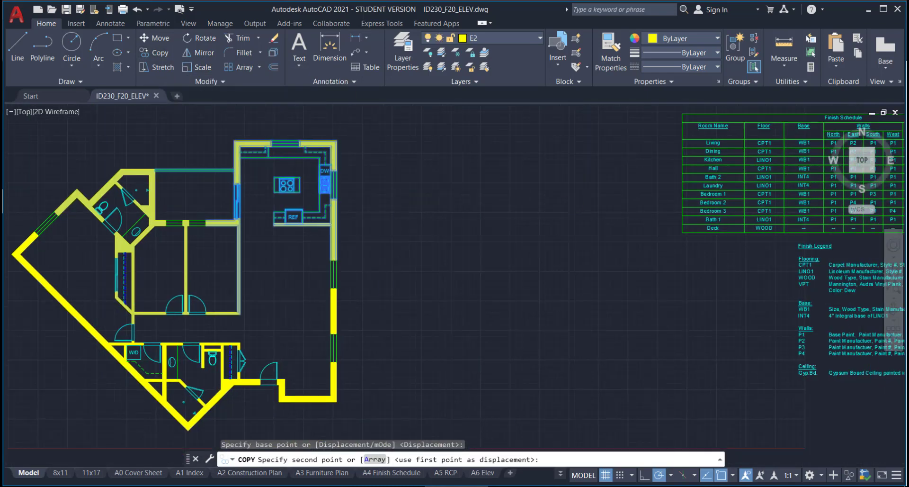
click(444, 198)
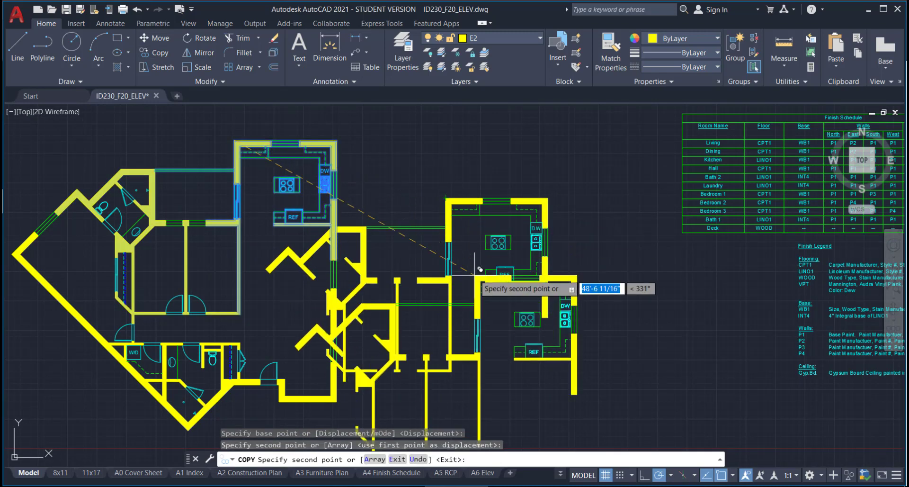
key(Escape)
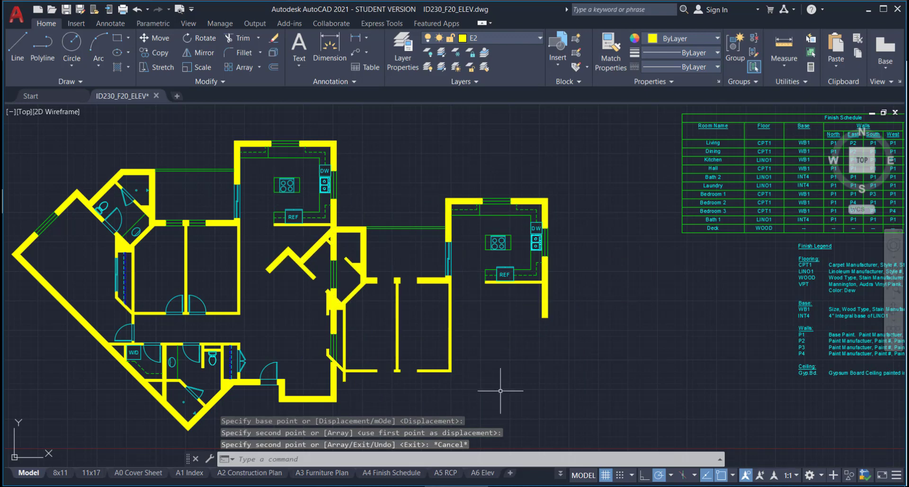
Delete the wall hatch and the adjoining bedroom wall lines from the copied kitchen plan.
click(466, 378)
click(436, 351)
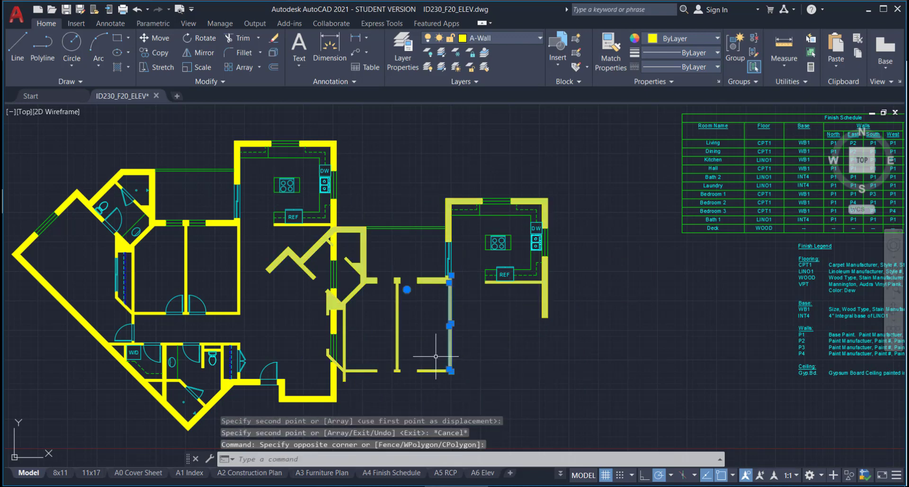
key(Delete)
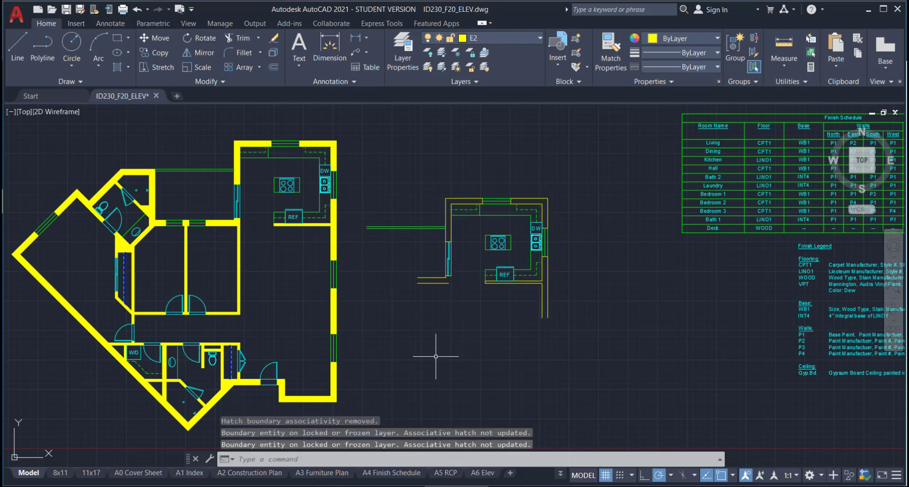
Delete the two horizontal deck lines extending outward from the copied kitchen plan's west wall.
click(427, 257)
click(417, 209)
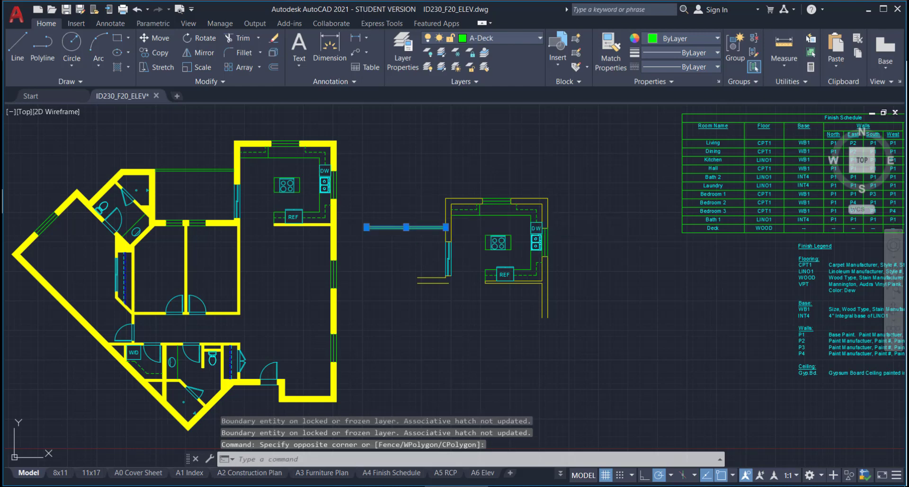
key(Delete)
Make A-Wall the current layer and draw a short vertical line down from the inner jamb corner below the copied plan's sliding door.
scroll(535, 271, up, 5)
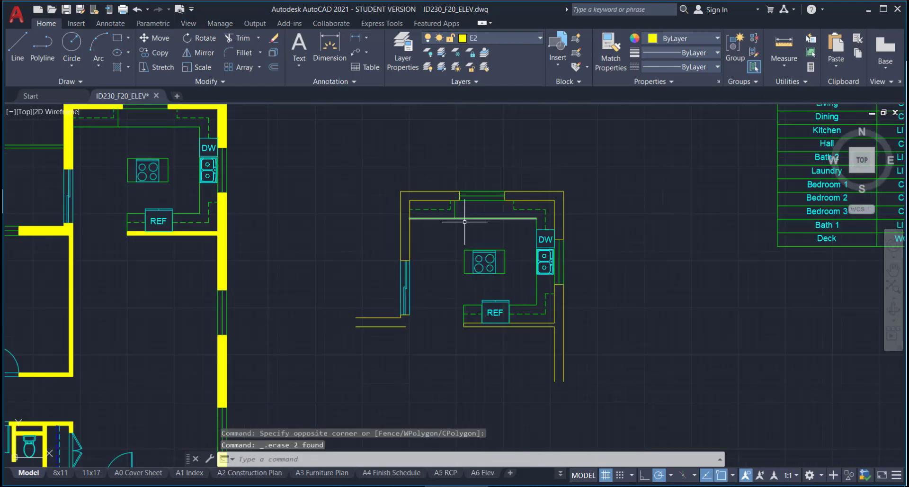
mouse_move(546, 335)
middle_down()
mouse_move(527, 235)
mouse_move(581, 326)
middle_up()
scroll(582, 327, down, 2)
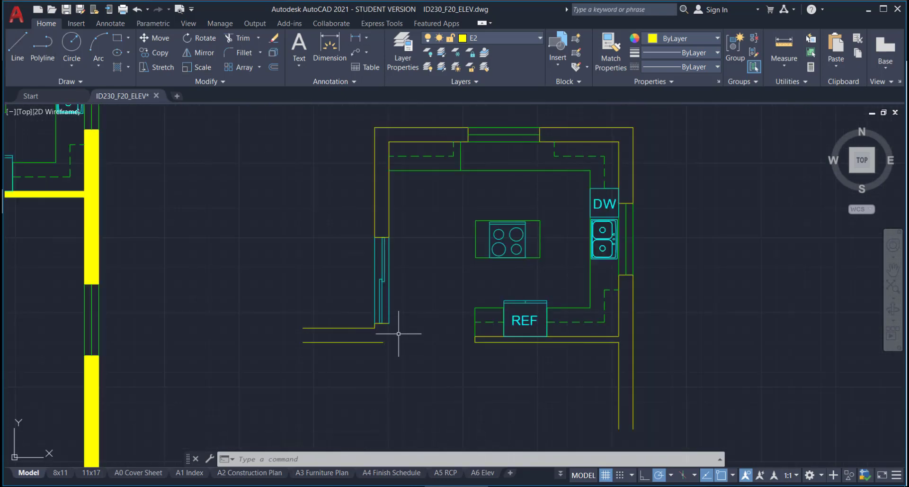
click(531, 38)
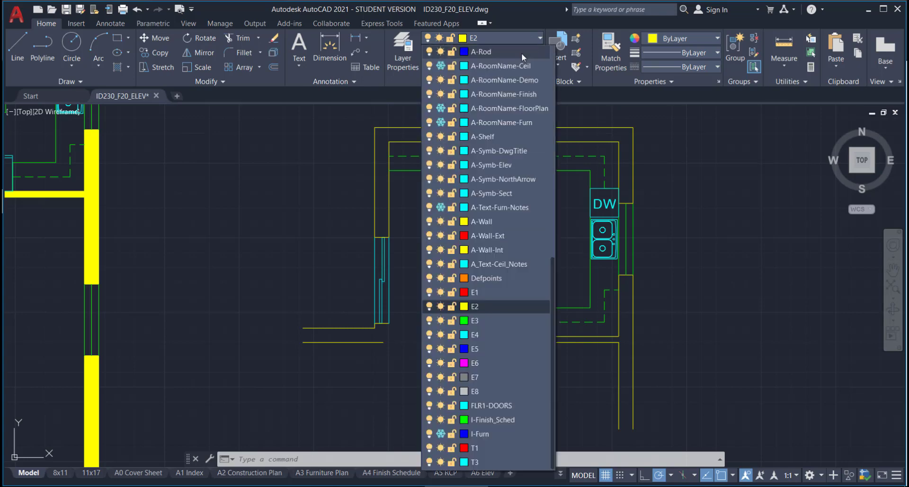
click(508, 224)
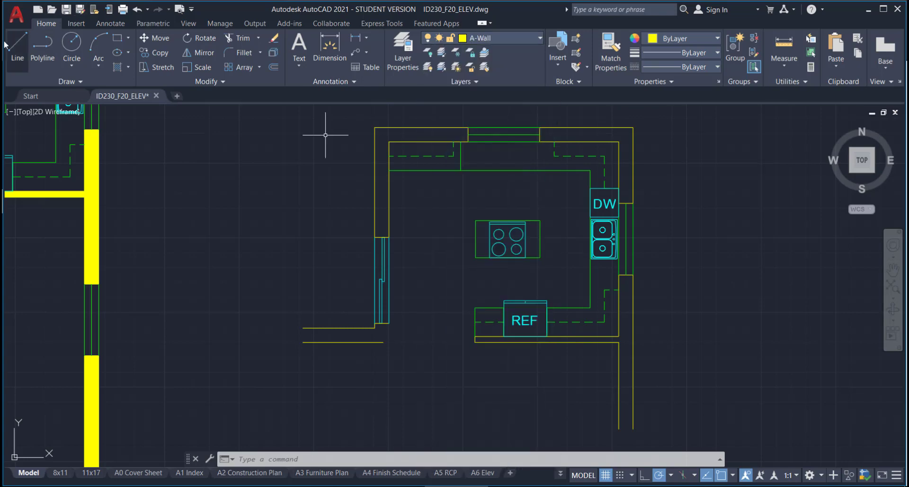
click(16, 57)
scroll(384, 340, up, 5)
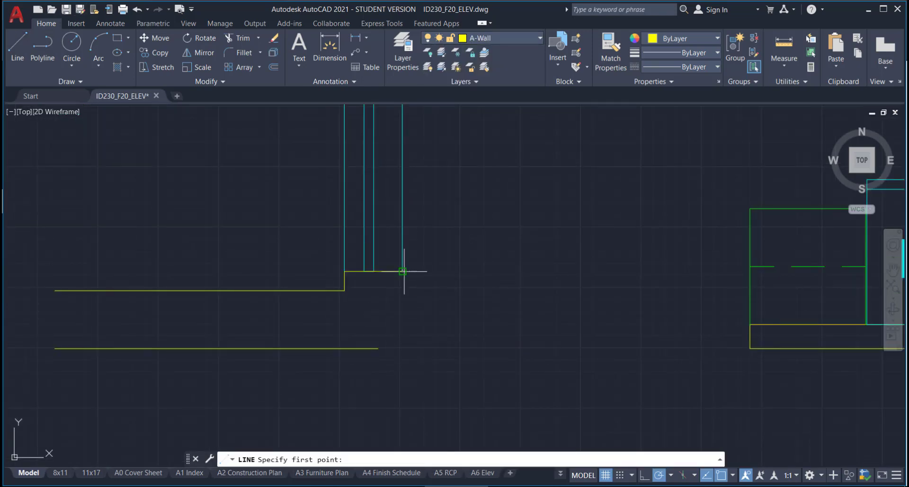
click(389, 323)
click(403, 327)
key(Escape)
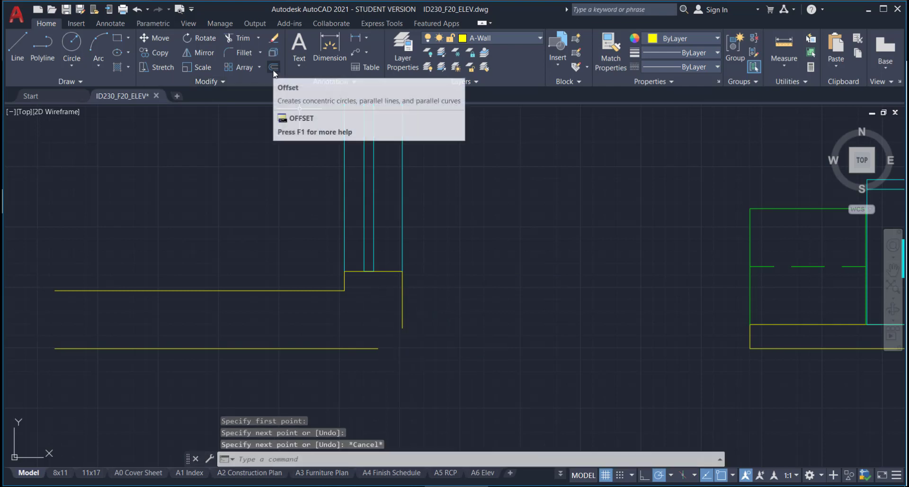
Fillet the new vertical wall line with the lower horizontal wall line to close the wall corner below the sliding door.
click(246, 53)
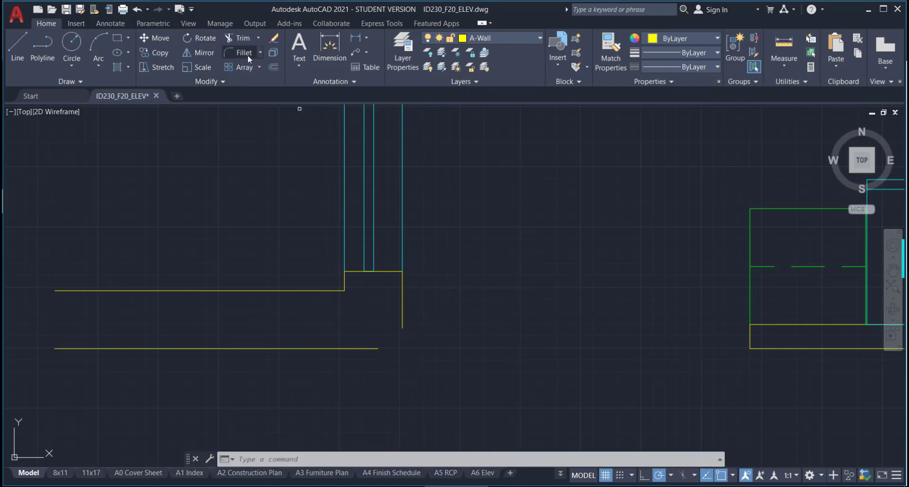
click(372, 348)
click(402, 327)
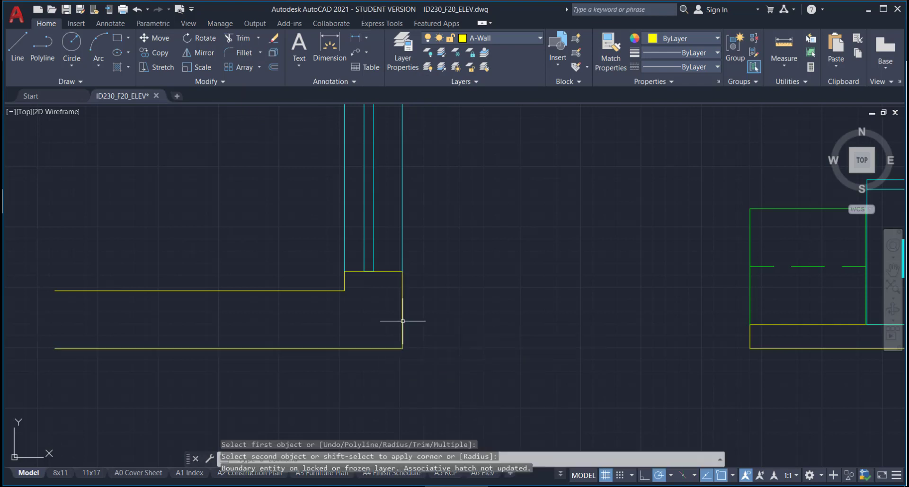
key(Escape)
Make E1 the current layer and draw a vertical guide line up from the kitchen's inner upper-left corner to above the wall.
scroll(425, 353, down, 2)
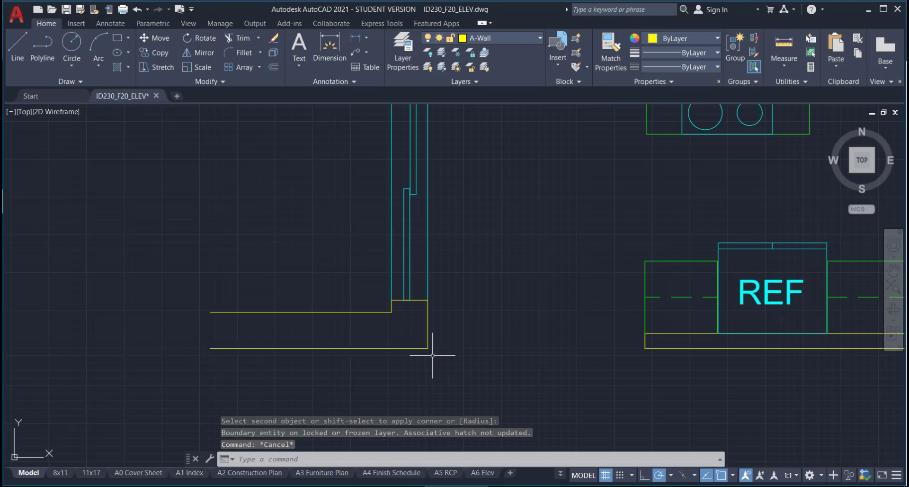
scroll(521, 331, down, 2)
middle_drag(547, 325, 470, 329)
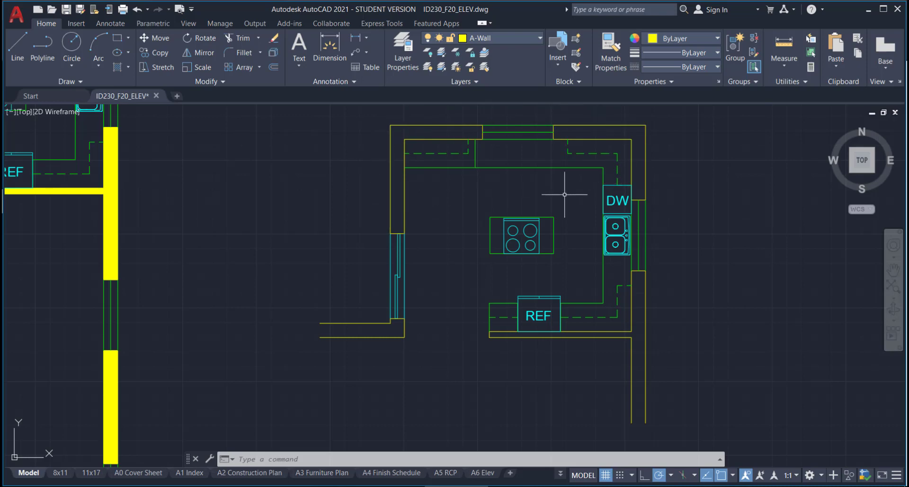
mouse_move(527, 194)
middle_down()
mouse_move(475, 212)
mouse_move(429, 266)
middle_up()
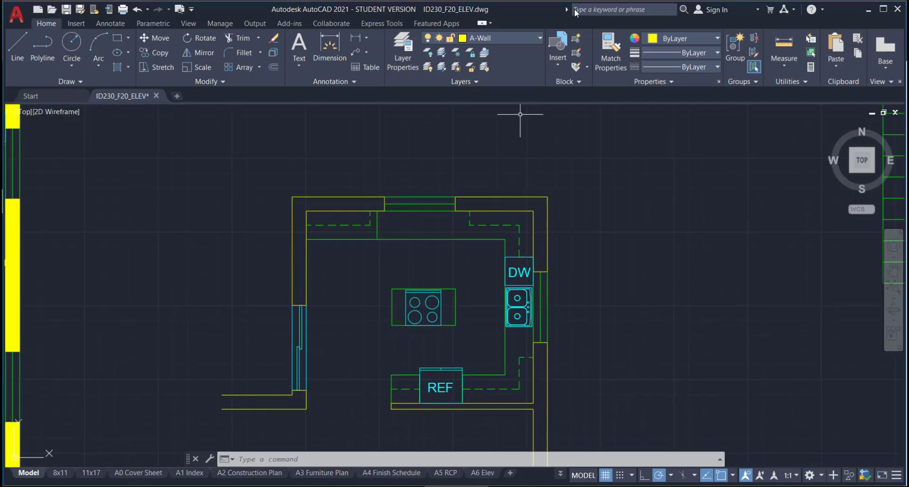
click(541, 38)
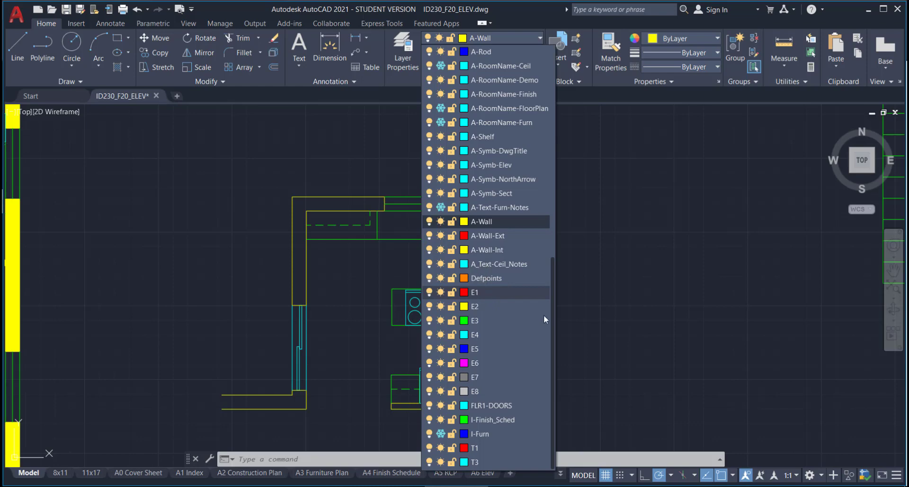
click(476, 292)
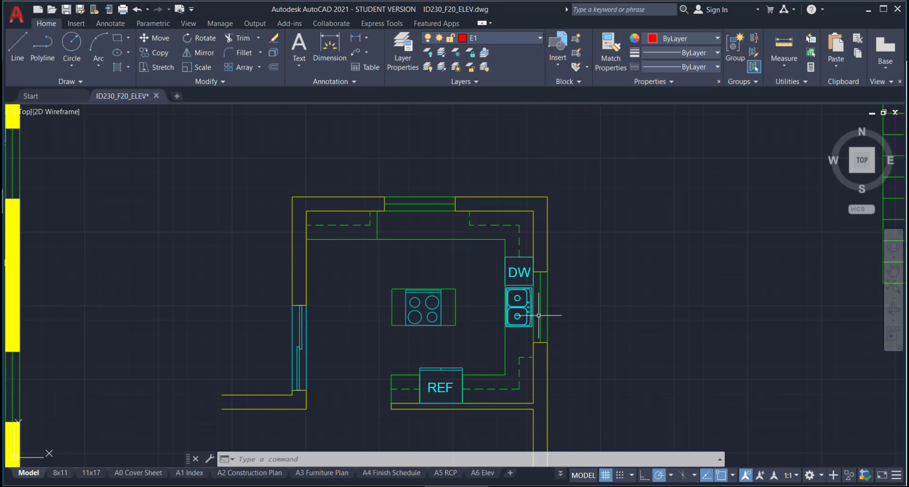
click(17, 48)
click(306, 211)
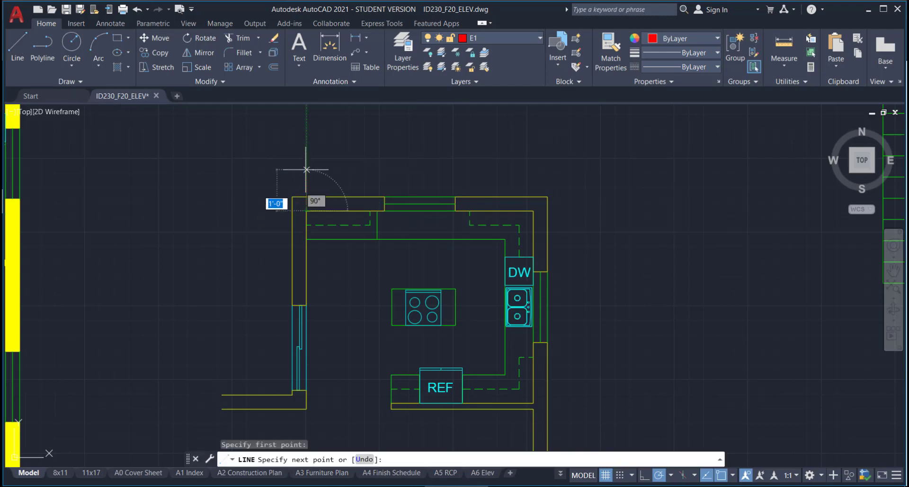
click(307, 153)
key(Escape)
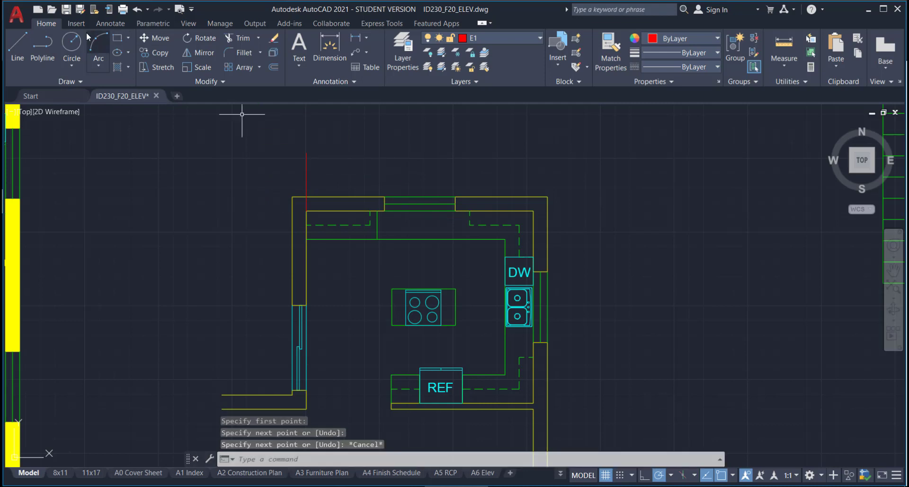
Copy the vertical guide line from the kitchen's inner upper-left corner to its inner upper-right corner.
click(314, 179)
click(288, 153)
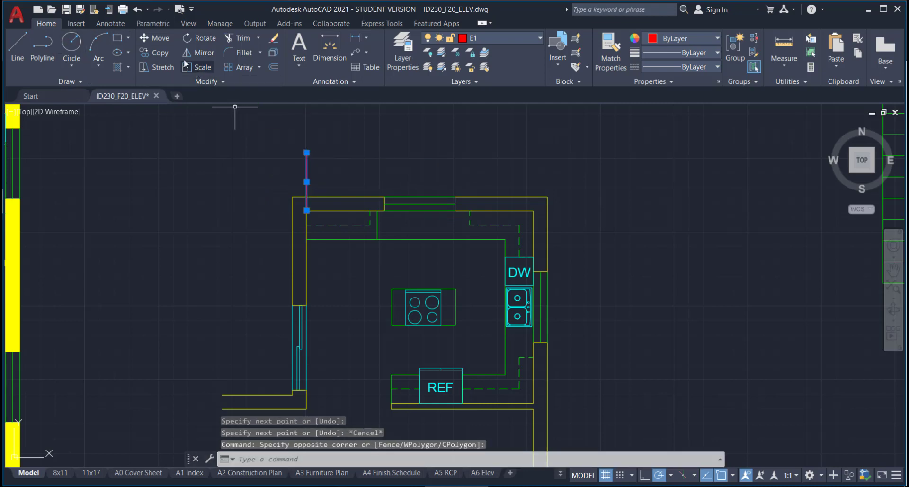
click(163, 56)
click(306, 211)
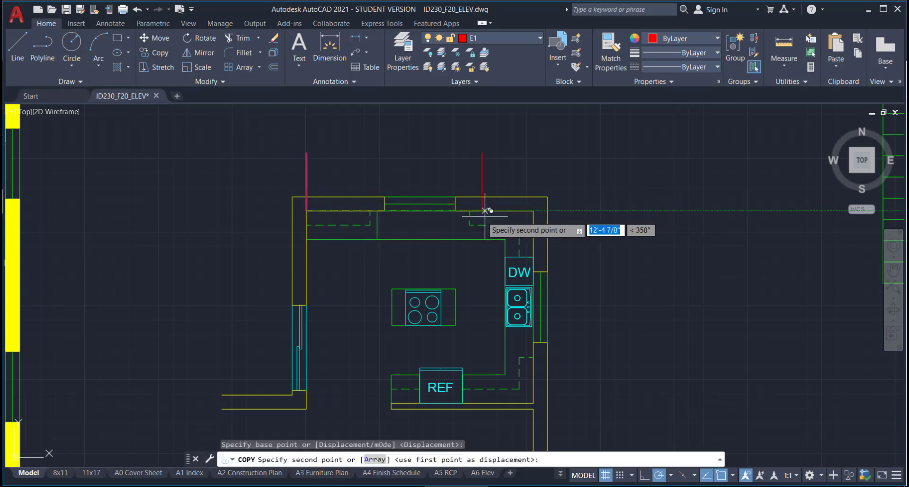
click(533, 209)
key(Escape)
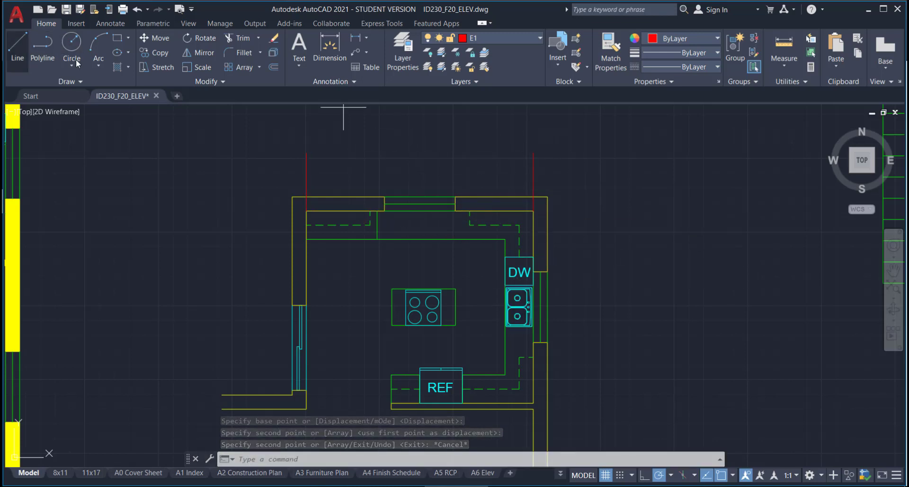
Draw a horizontal line joining the upper ends of the two guide lines as the elevation's floor line.
key(l)
key(Return)
click(306, 153)
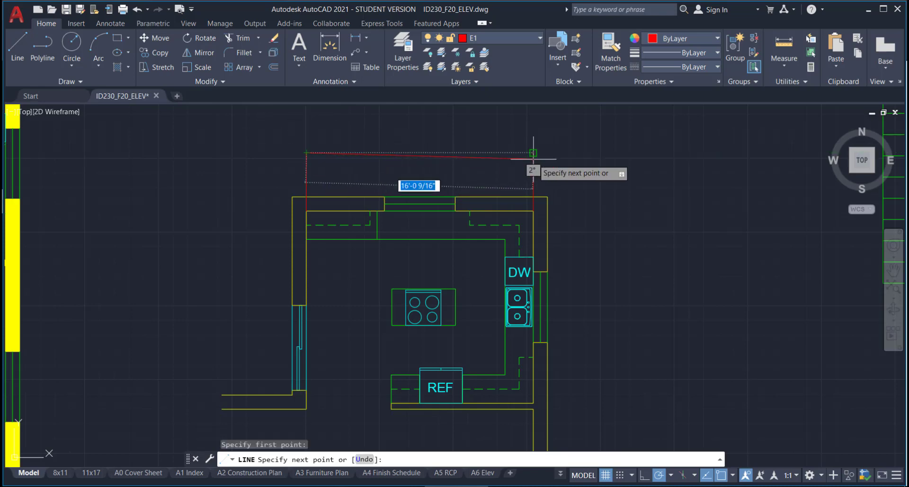
click(533, 153)
key(Escape)
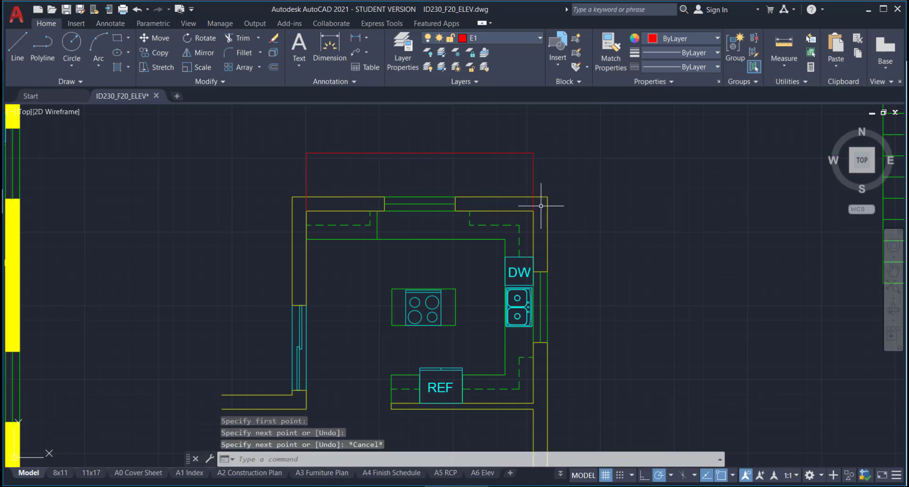
Offset the horizontal floor line 9' upward to create the elevation's ceiling line.
mouse_move(527, 206)
middle_down()
mouse_move(493, 261)
mouse_move(487, 297)
middle_up()
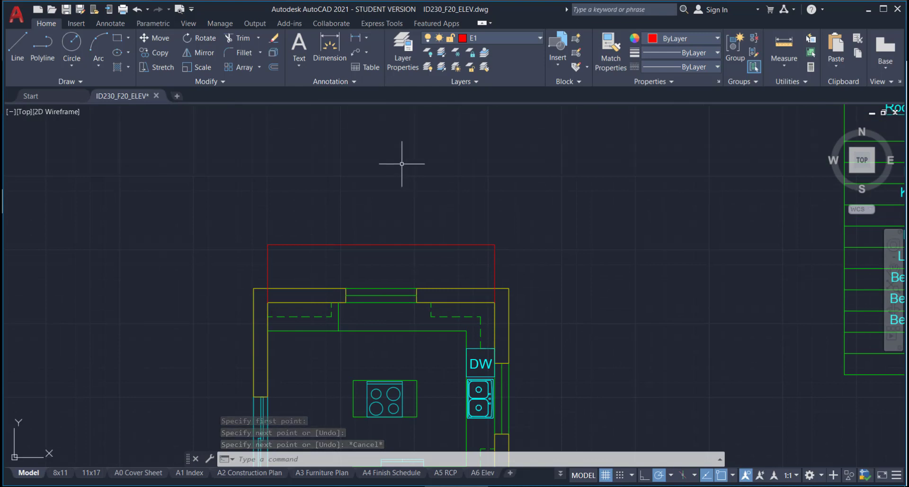
click(273, 67)
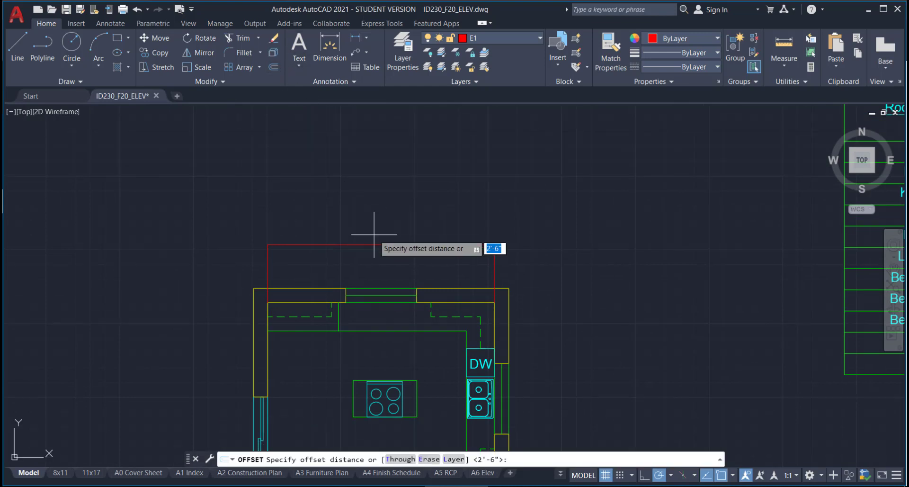
key(Return)
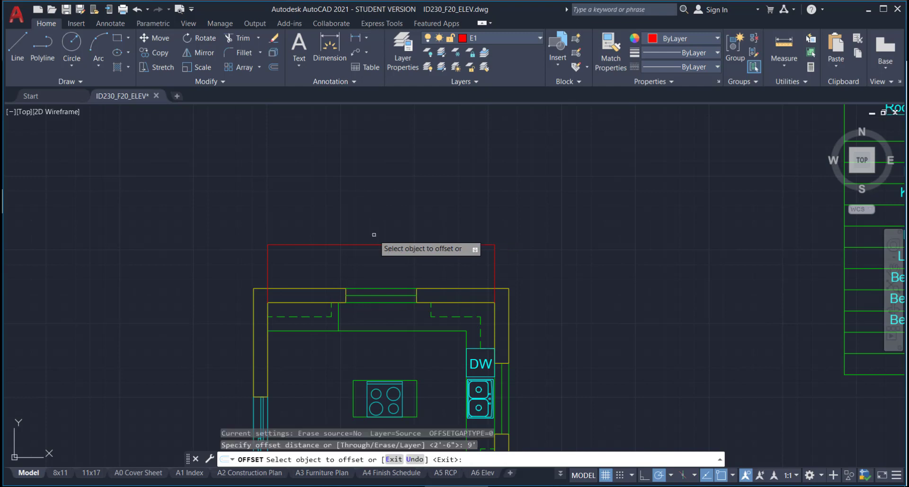
click(370, 245)
click(371, 157)
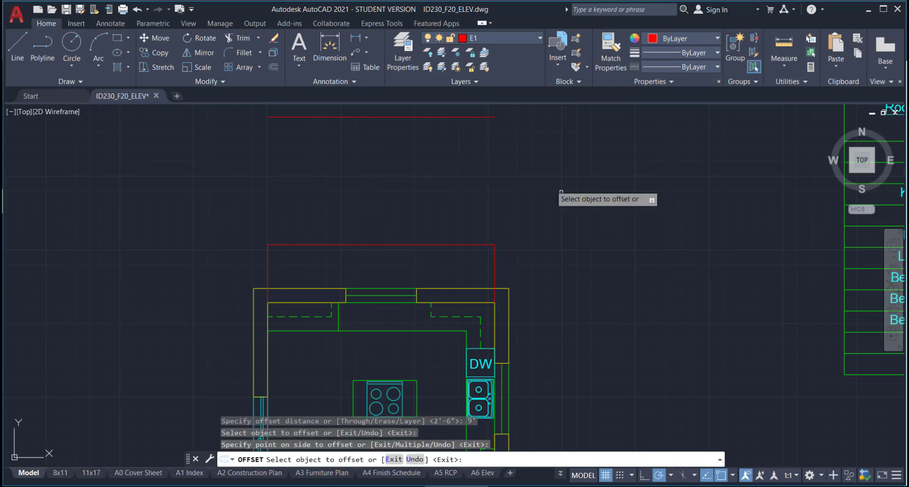
key(Escape)
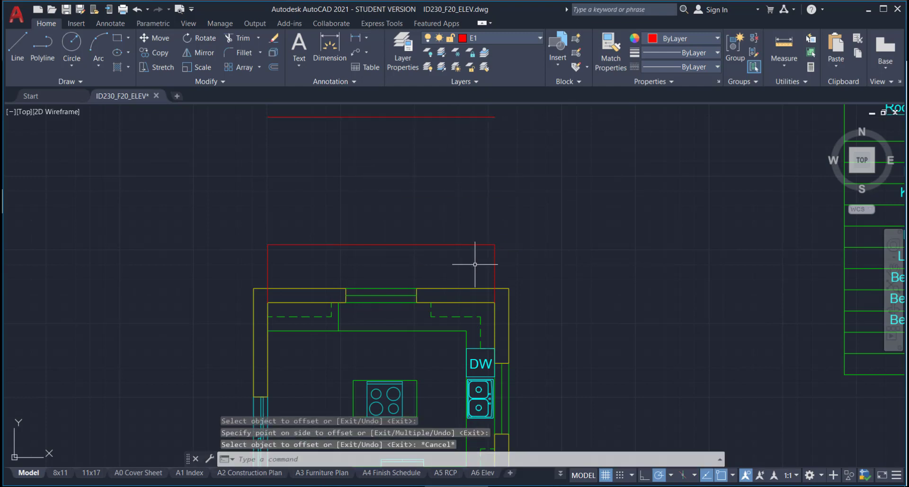
Delete the two vertical guide lines between the kitchen plan and the elevation's floor line.
click(497, 274)
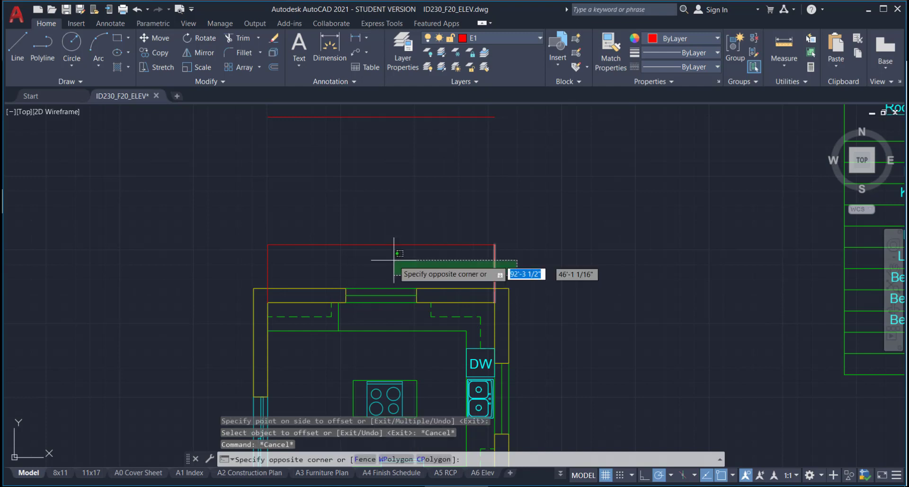
click(255, 260)
key(Delete)
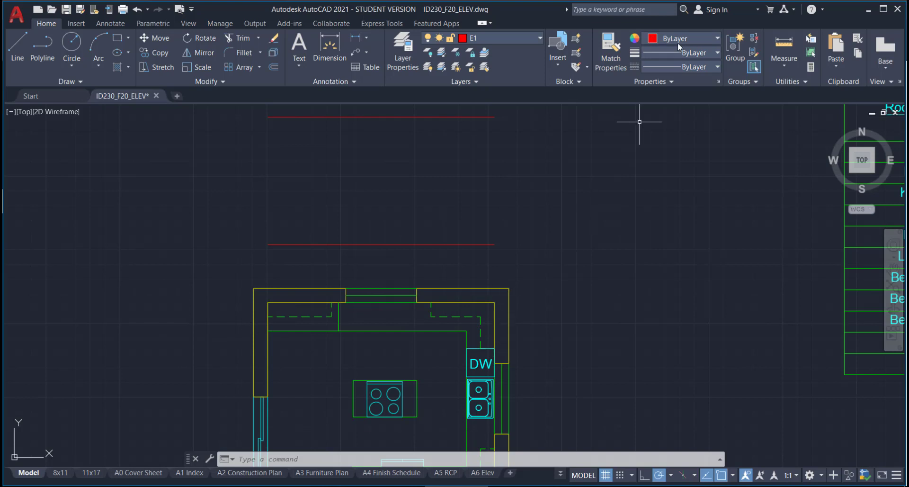
Make E2 the current layer and draw the elevation's left edge from the ceiling line's left end down to the floor line.
click(541, 35)
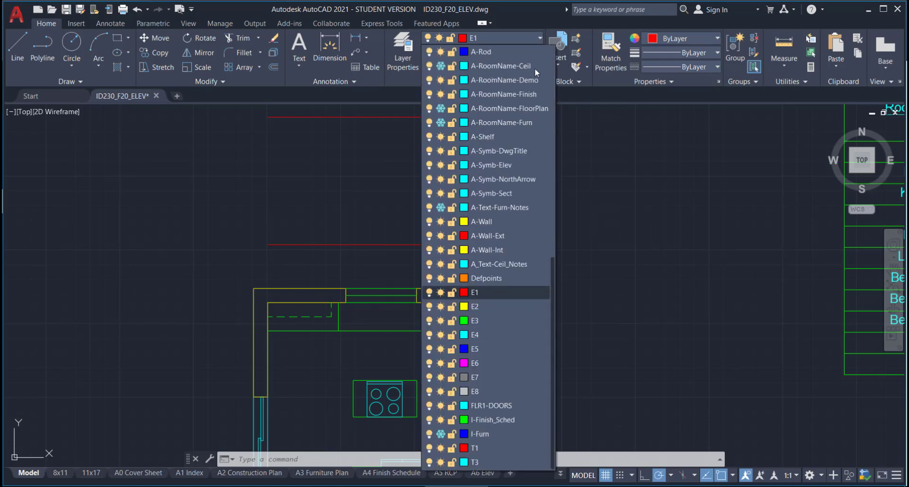
click(482, 306)
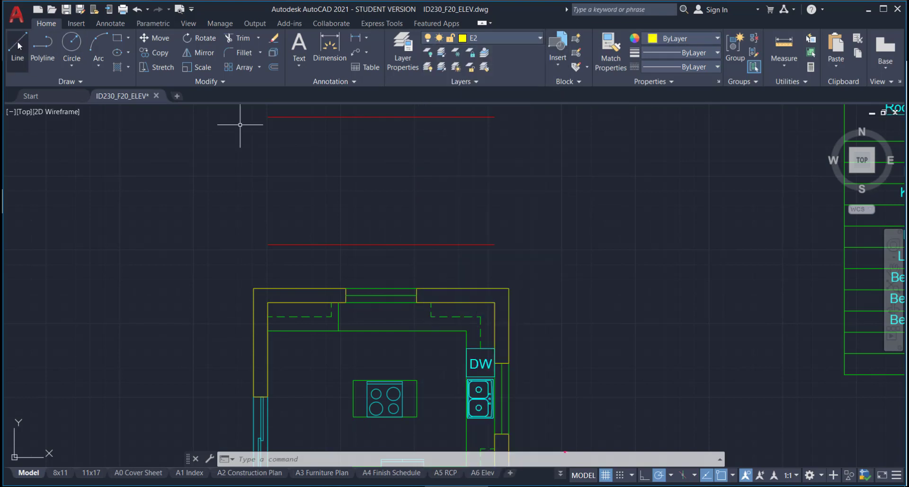
key(l)
key(Return)
click(267, 116)
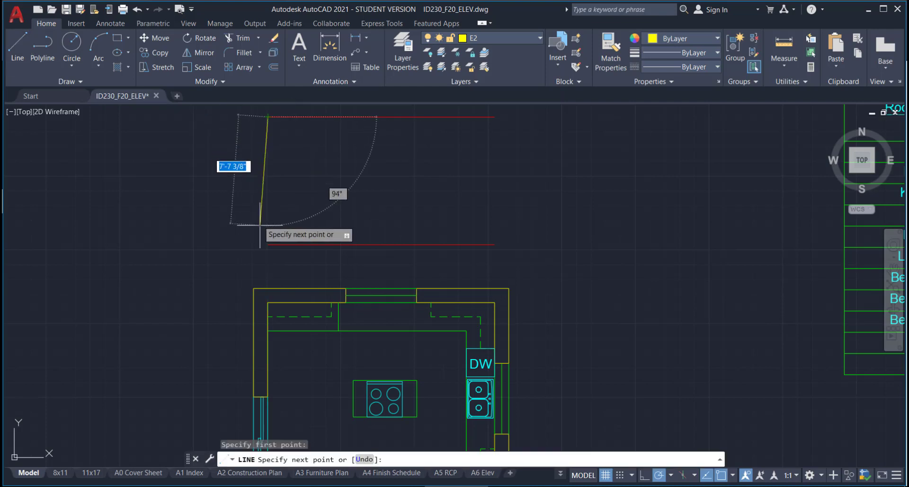
click(268, 244)
key(Escape)
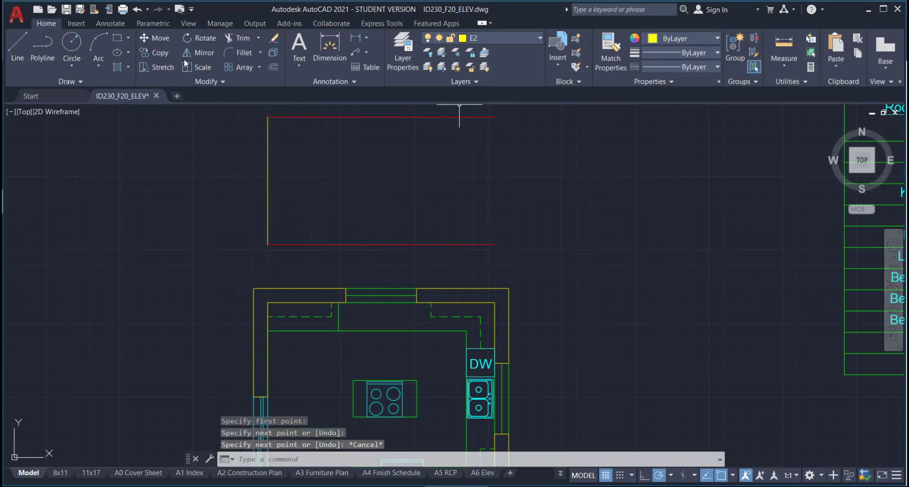
Draw the elevation's right edge from the ceiling line's right end down to the floor line.
click(19, 45)
click(494, 116)
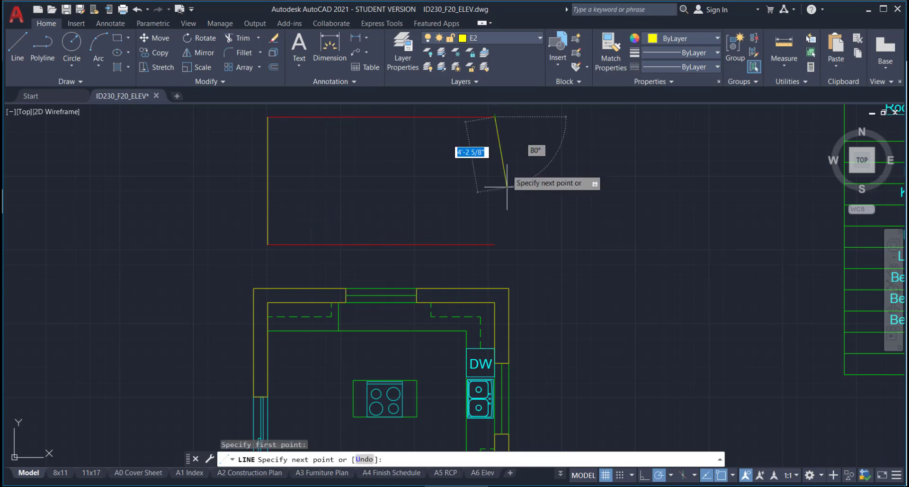
click(495, 245)
key(Escape)
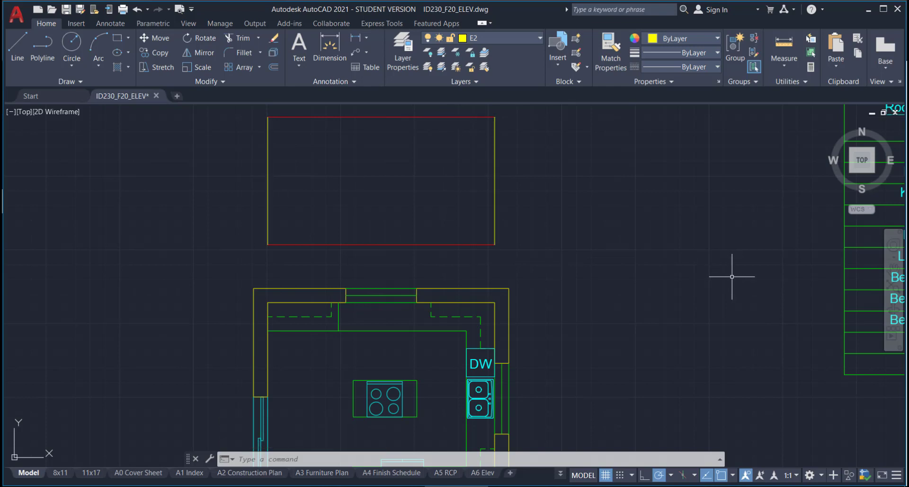
middle_drag(454, 331, 495, 286)
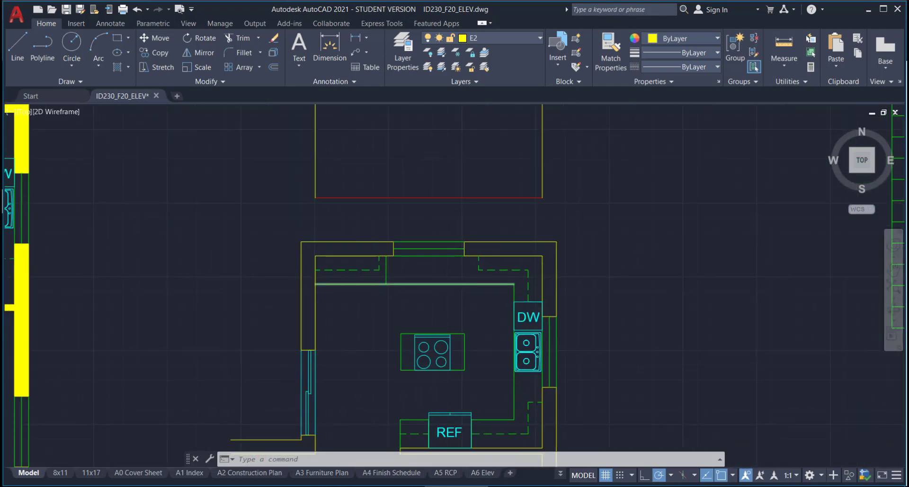
Measure the length of the short counter section along the kitchen plan's north wall.
scroll(435, 283, up, 2)
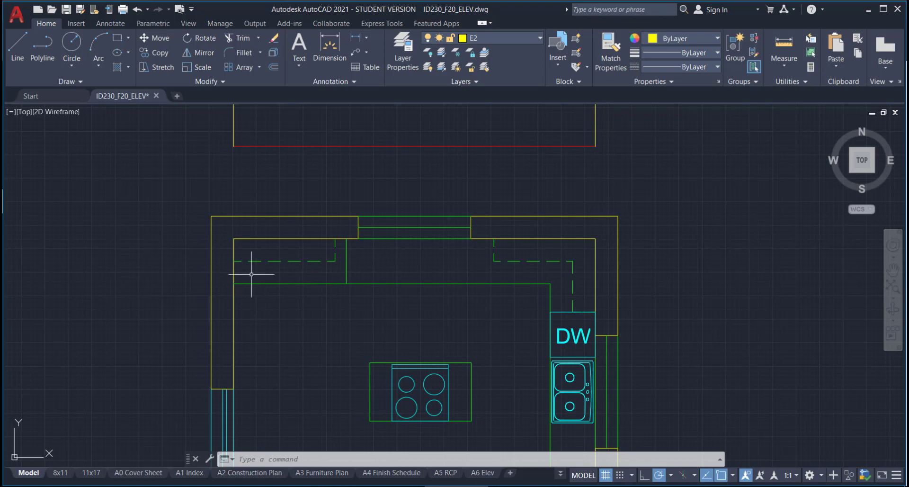
click(784, 65)
click(794, 109)
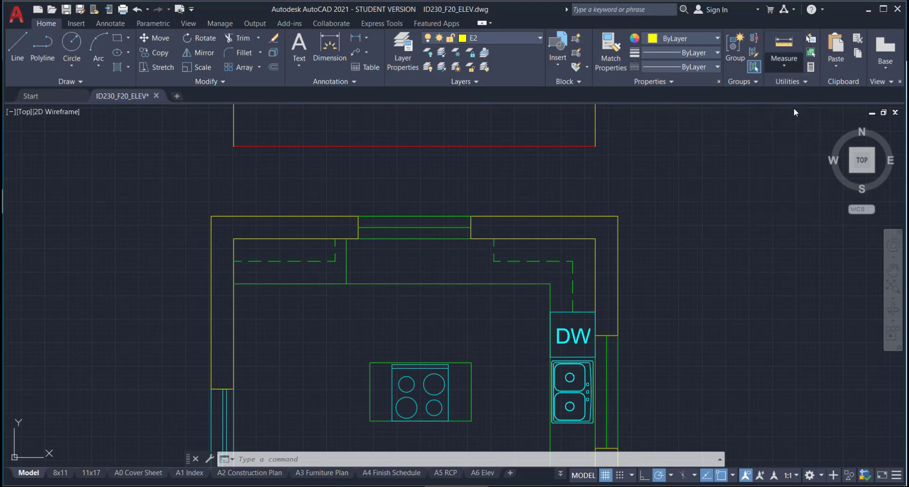
click(346, 284)
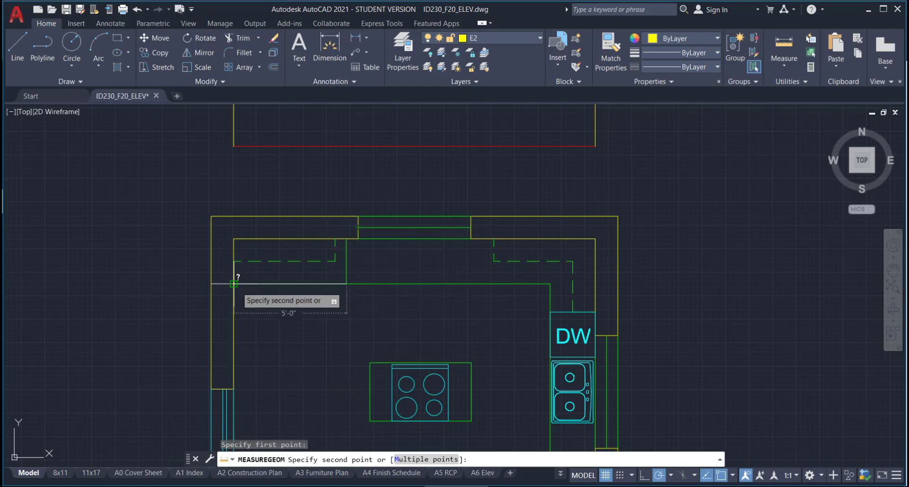
key(Escape)
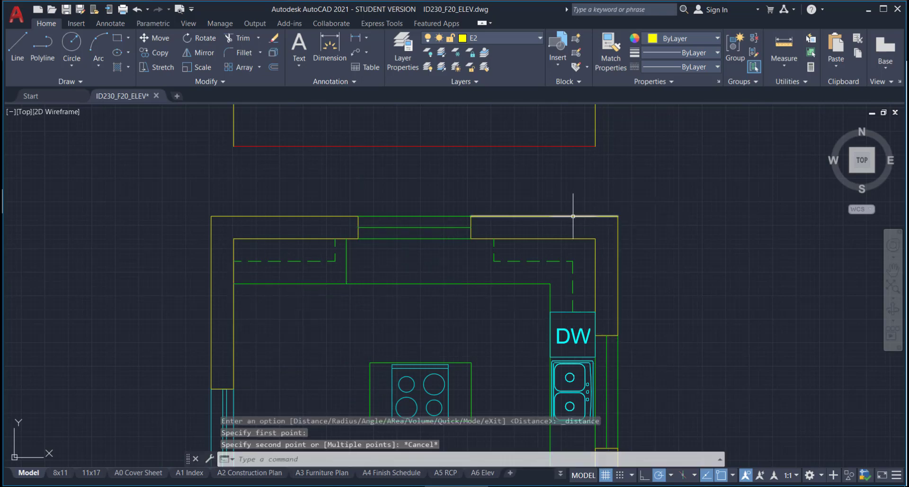
mouse_move(574, 203)
middle_down()
mouse_move(562, 289)
mouse_move(606, 256)
middle_up()
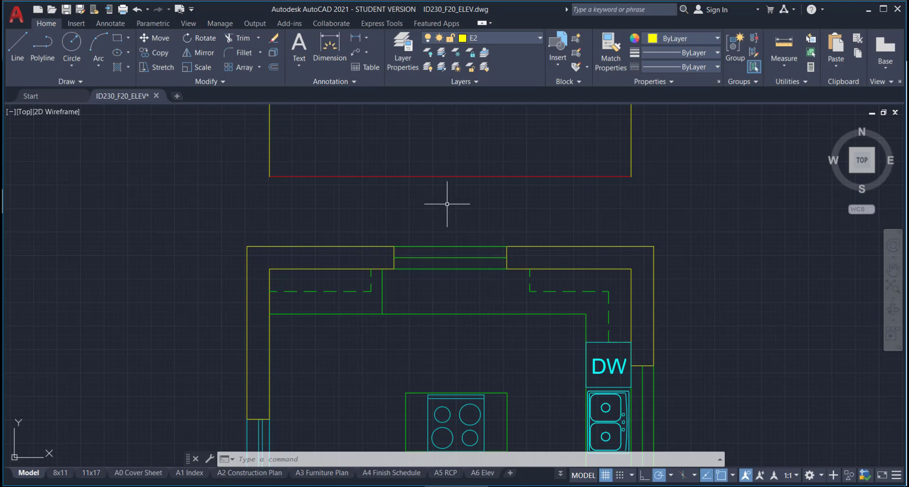
scroll(484, 211, down, 2)
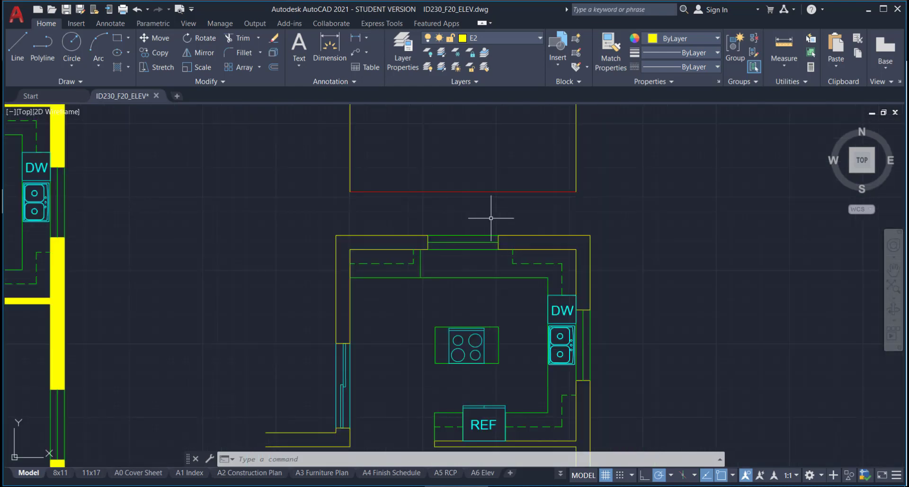
click(495, 191)
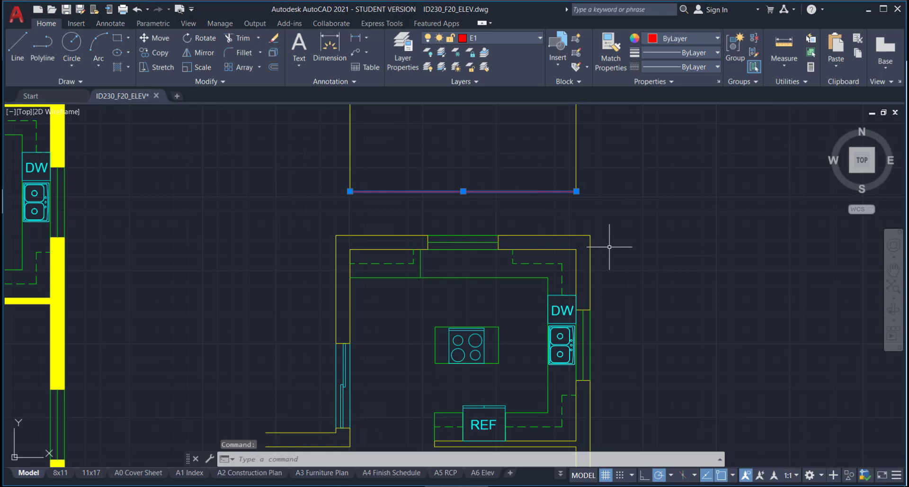
key(Escape)
key(Escape)
Make E3 the current layer and draw a horizontal counter line 36" above the floor, from the elevation's right edge to its left edge.
middle_drag(578, 233, 582, 313)
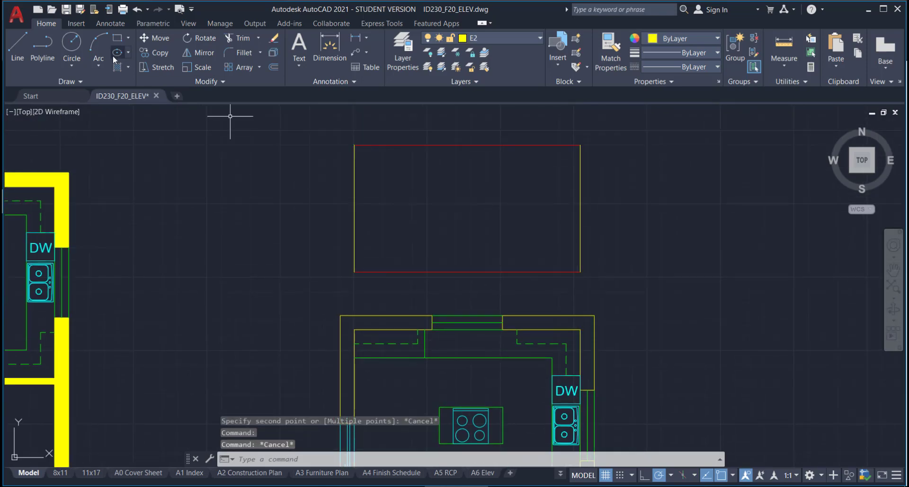
click(539, 39)
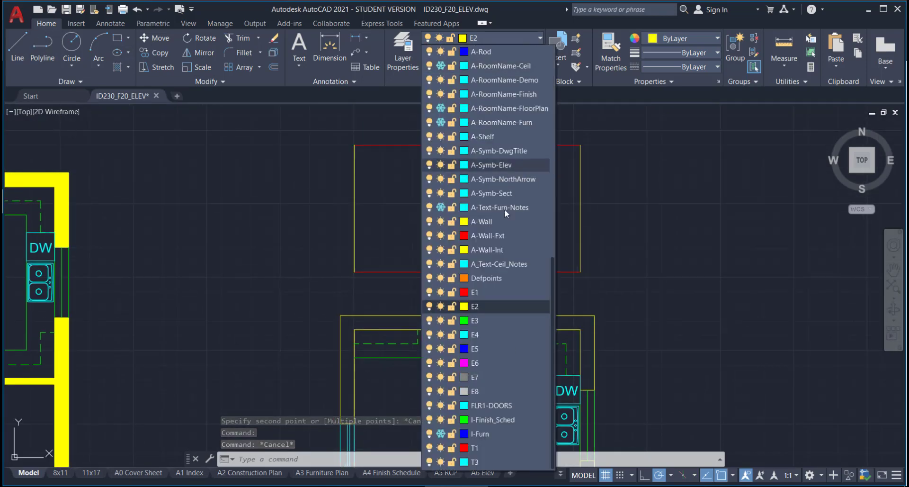
click(482, 325)
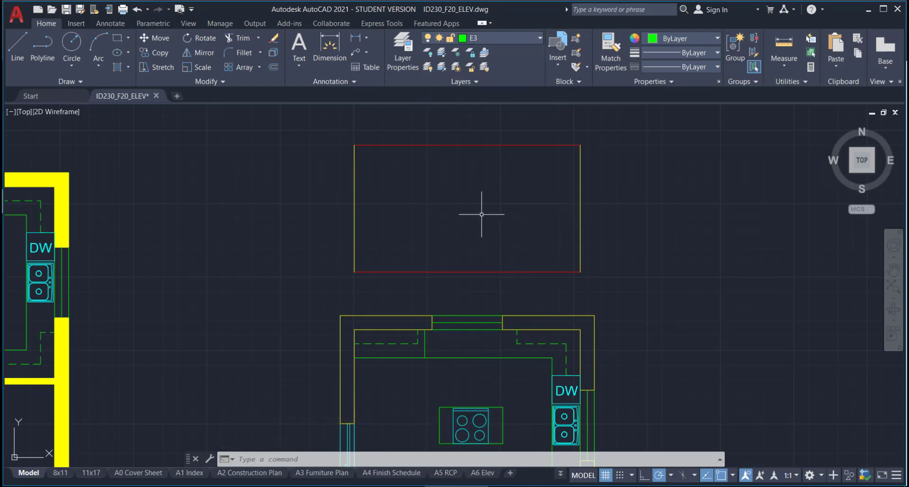
click(22, 41)
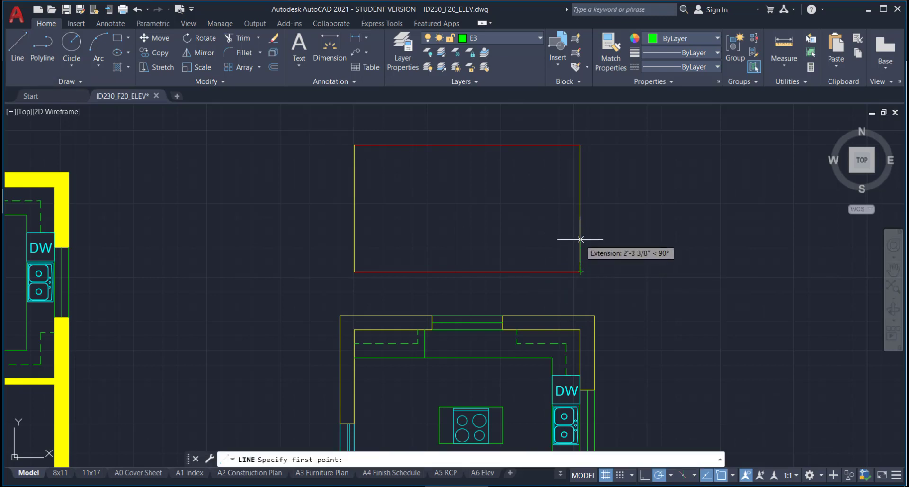
text(36)
key(Return)
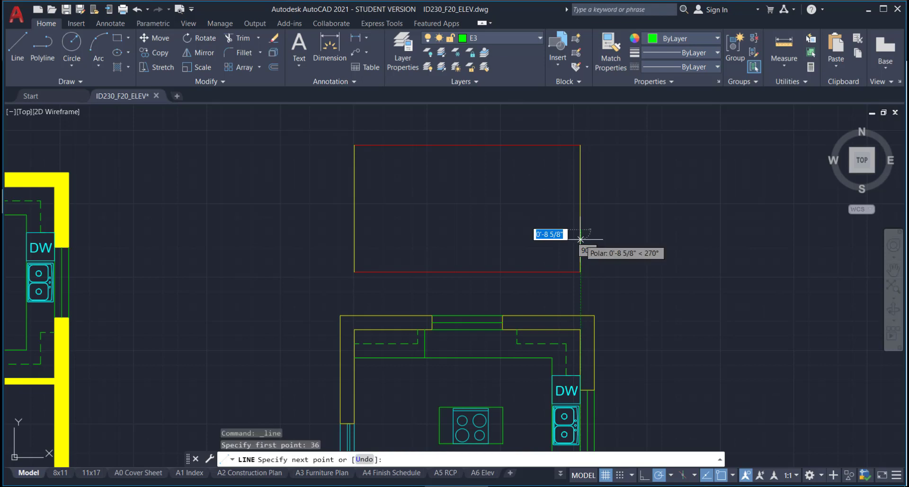
click(354, 229)
key(Return)
key(Escape)
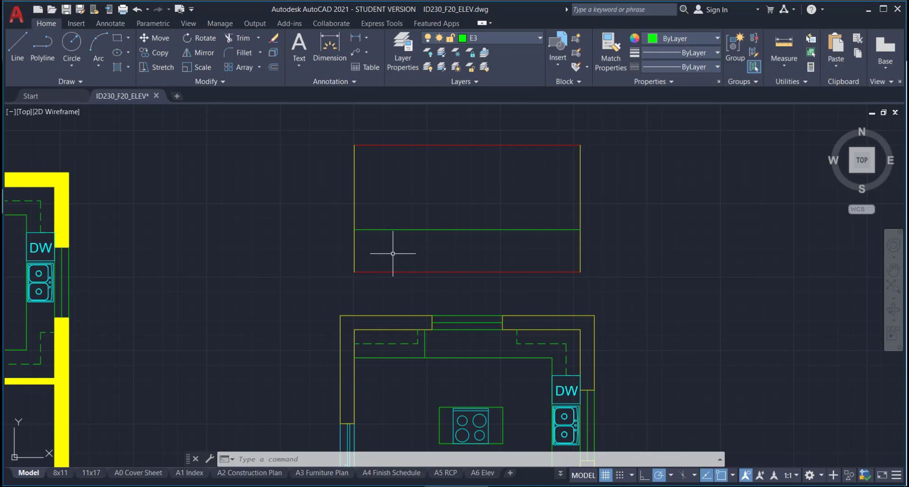
Draw a vertical line from the floor line up to the counter line, aligned with the counter division in the plan.
click(18, 36)
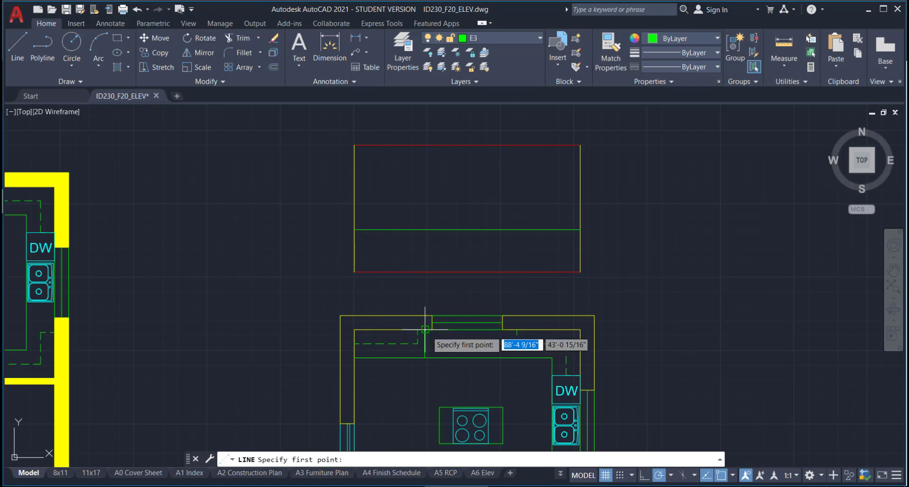
scroll(431, 329, up, 2)
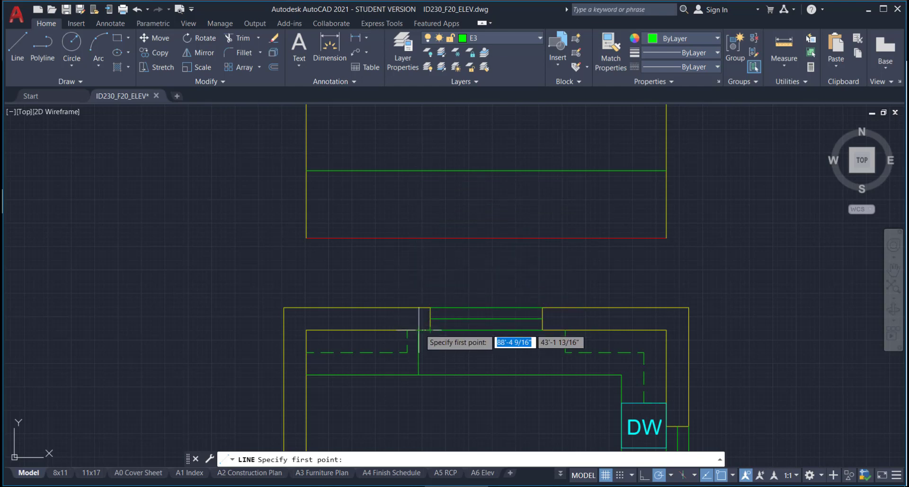
click(418, 238)
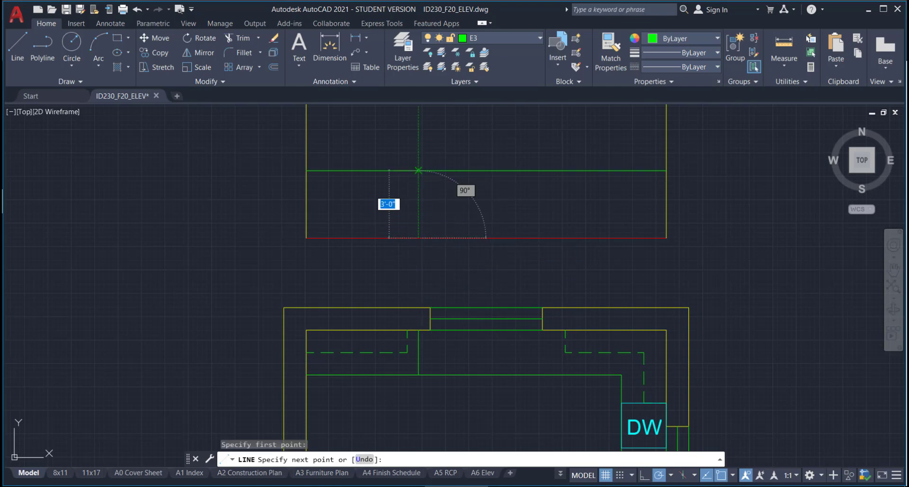
key(Escape)
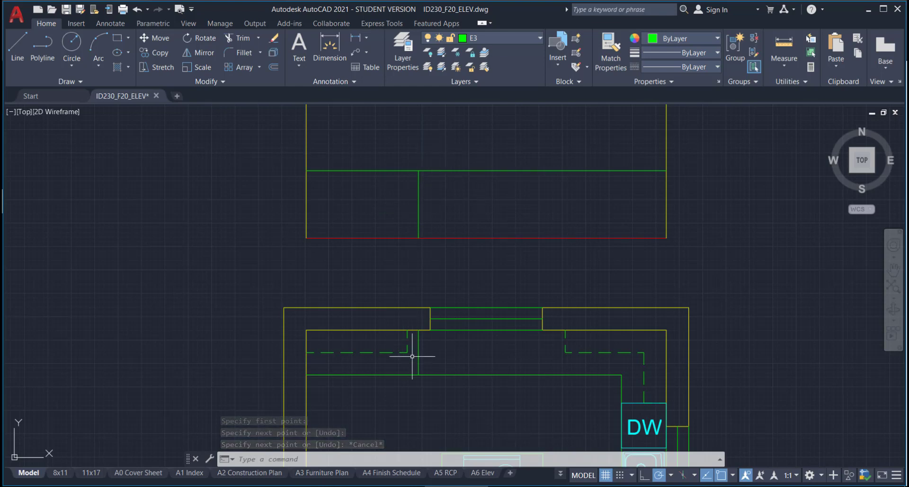
Draw a lower counter line 30" above the floor, from the elevation's left edge to the vertical counter division.
click(17, 45)
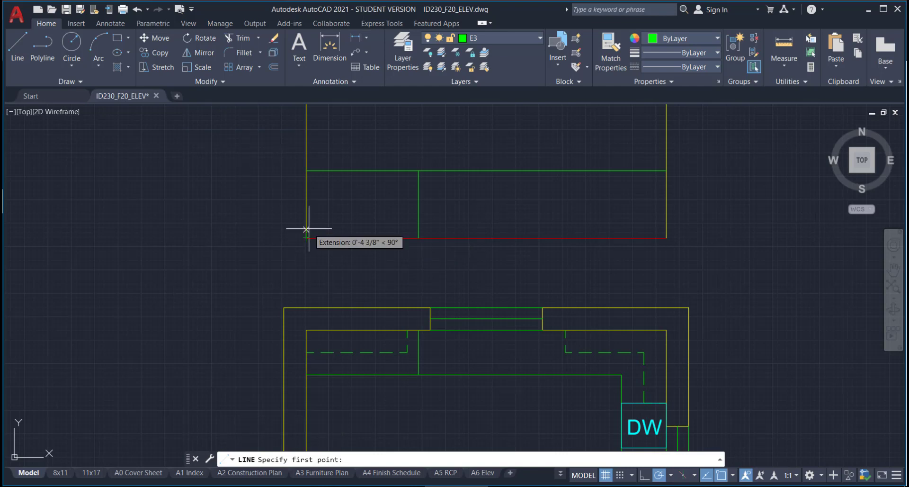
text(3)
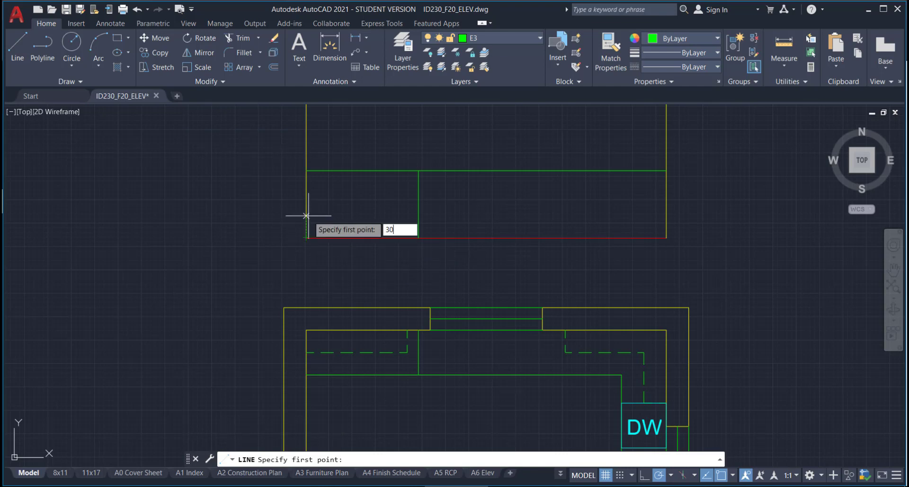
text(0)
key(Return)
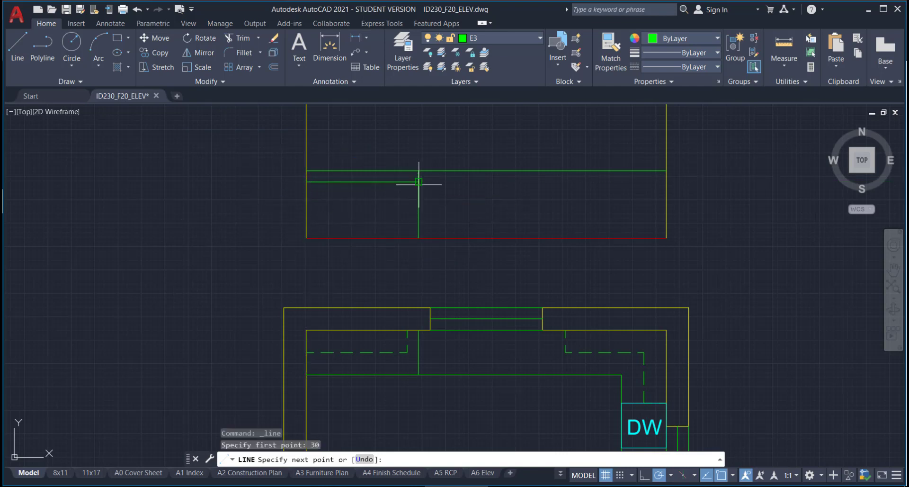
key(Escape)
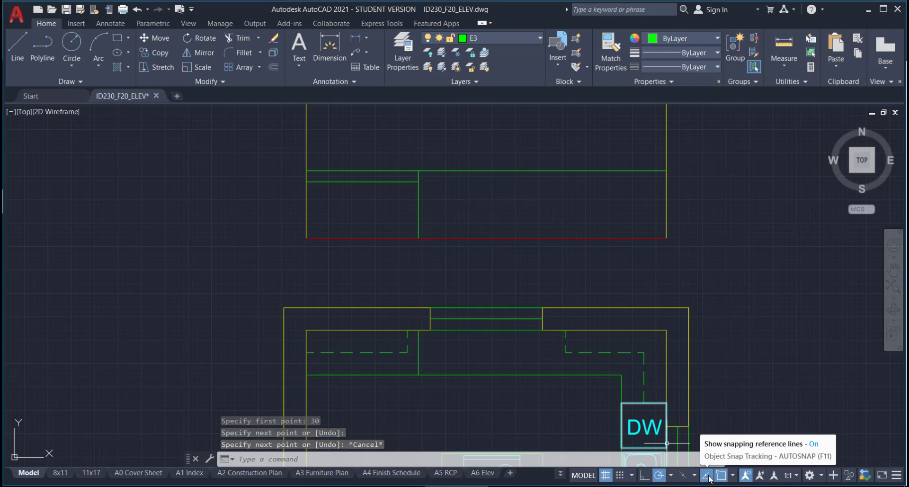
Shorten the upper counter line by moving its left end to the top of the vertical counter division.
click(327, 169)
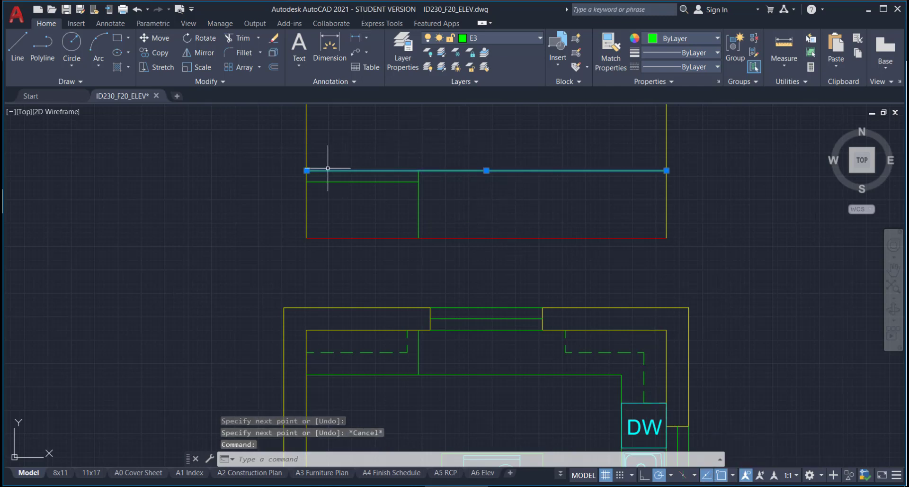
click(306, 170)
click(418, 171)
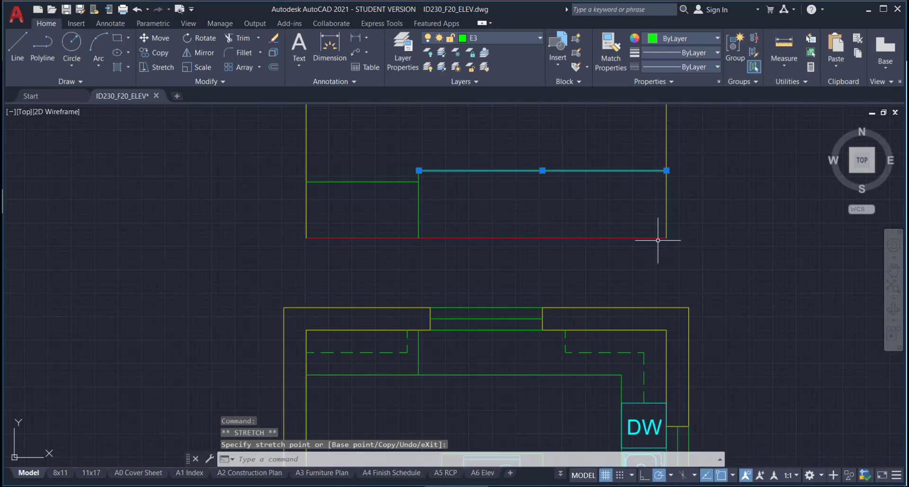
key(Escape)
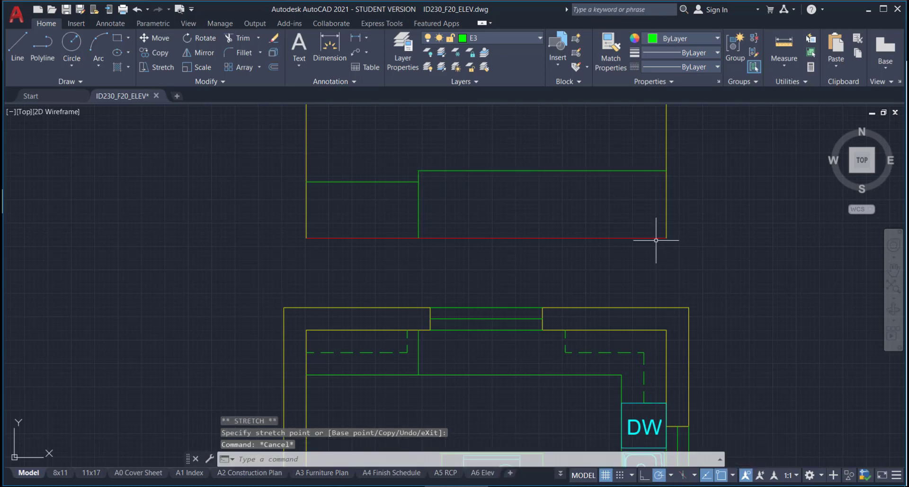
click(478, 170)
click(388, 182)
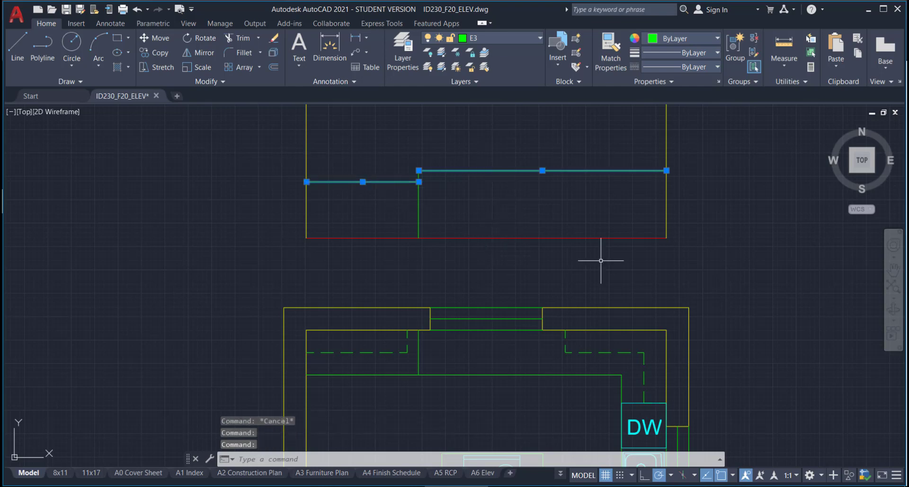
key(Escape)
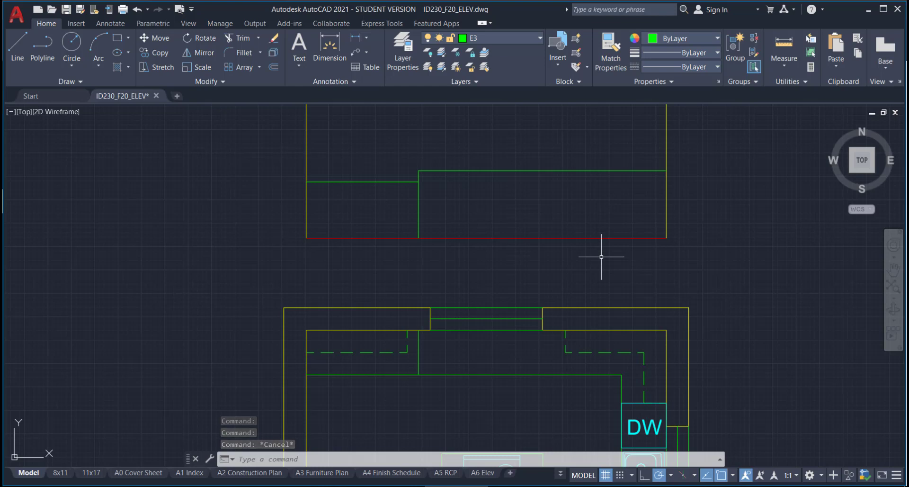
Offset both counter top lines 1.5" downward to show the countertop thickness.
click(275, 67)
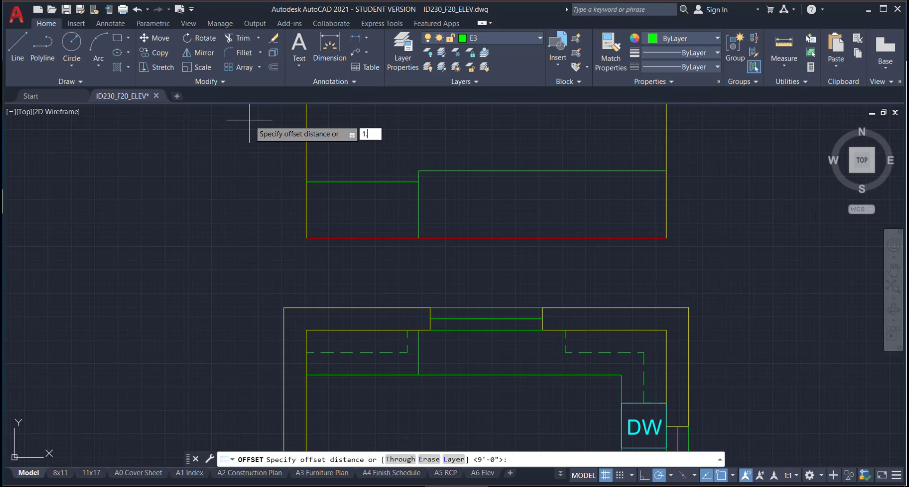
key(Return)
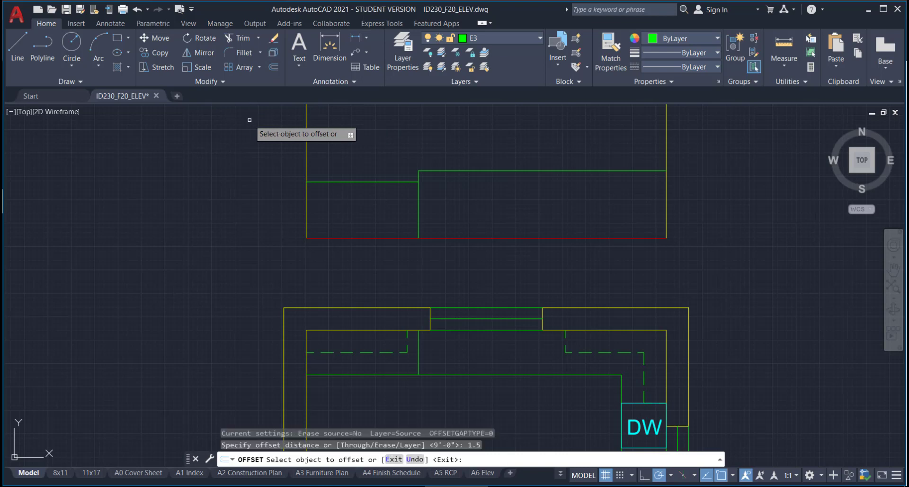
click(501, 170)
click(503, 198)
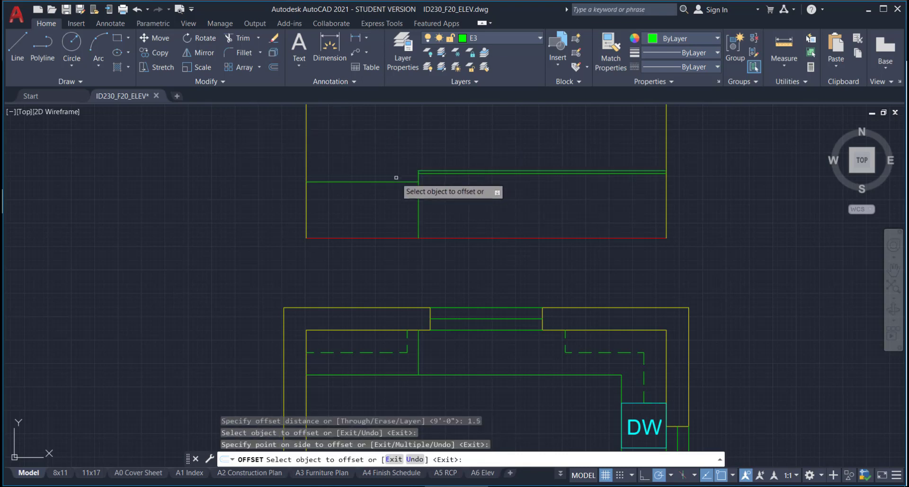
key(Escape)
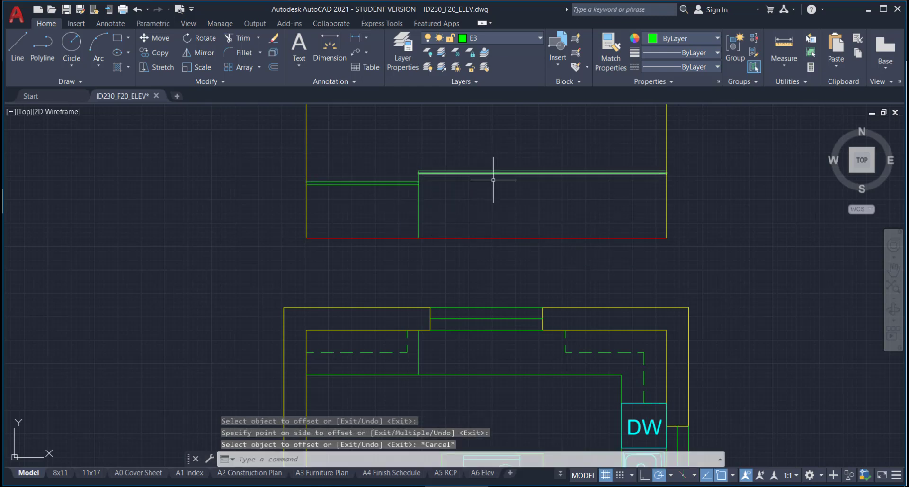
Offset the top lines of both counter sections 4" upward.
middle_drag(458, 205, 521, 275)
scroll(559, 238, up, 2)
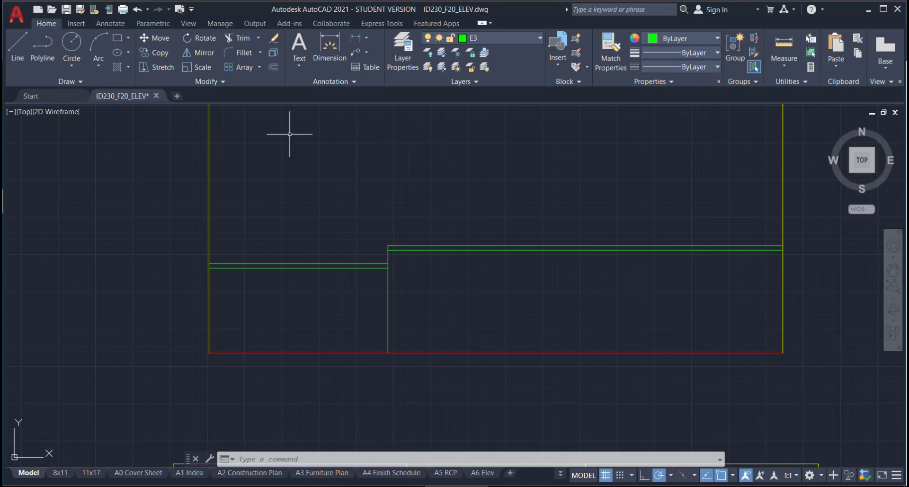
click(273, 70)
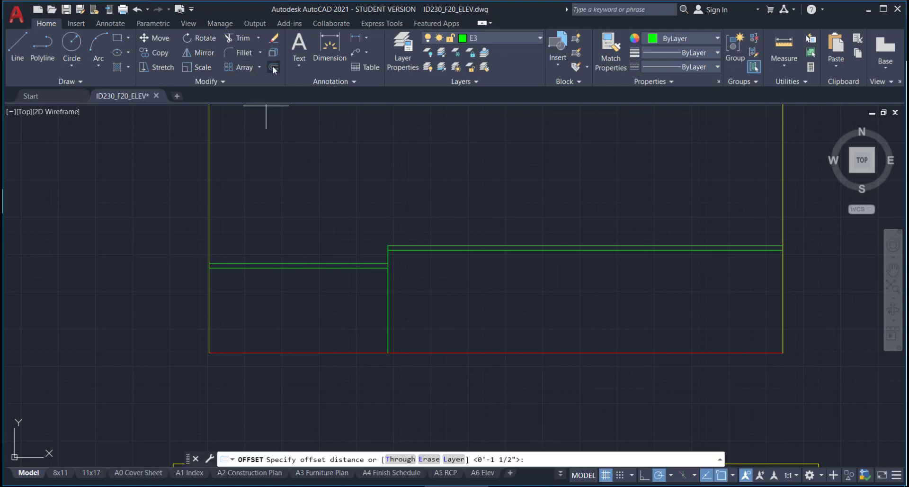
text(4)
key(Return)
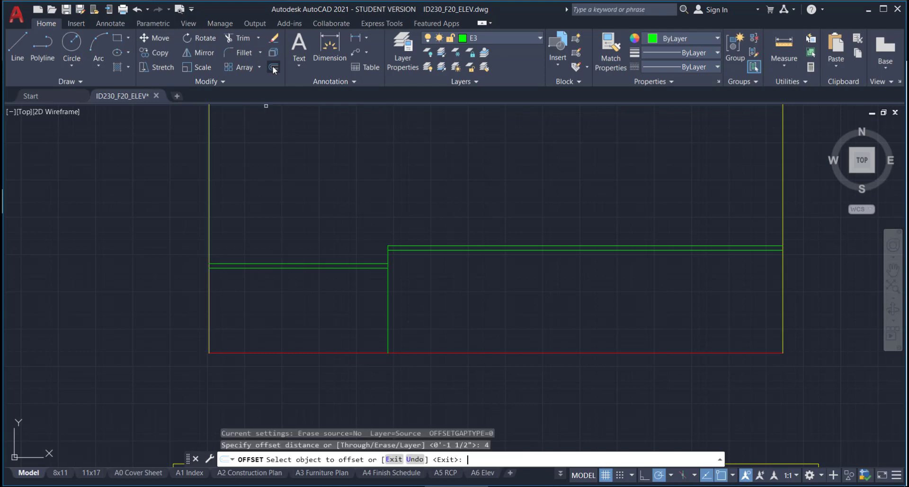
click(477, 245)
click(477, 213)
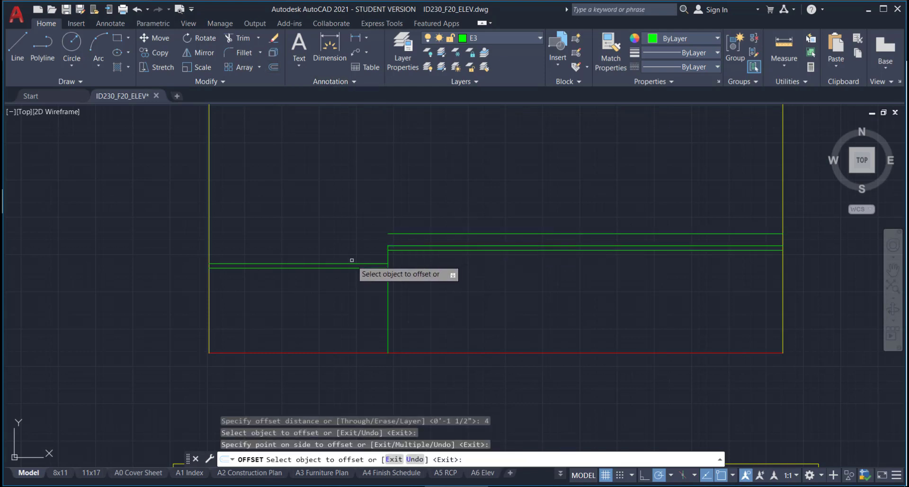
click(351, 262)
click(349, 238)
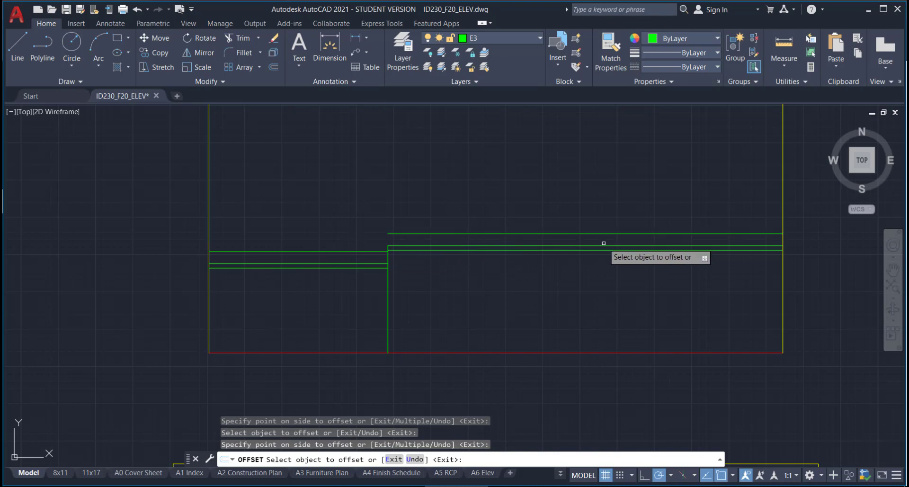
Close the left end of the upper counter's backsplash with a vertical line from its top line down to the countertop.
key(Escape)
click(18, 47)
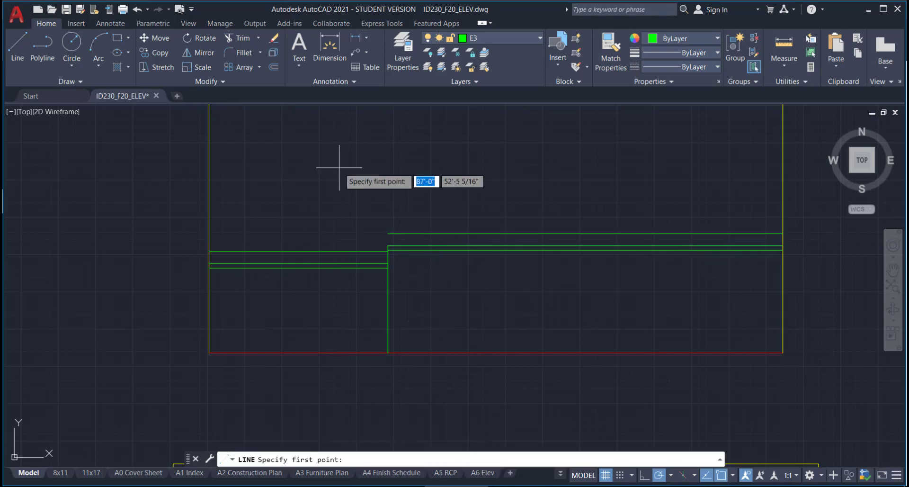
scroll(367, 236, up, 2)
click(402, 249)
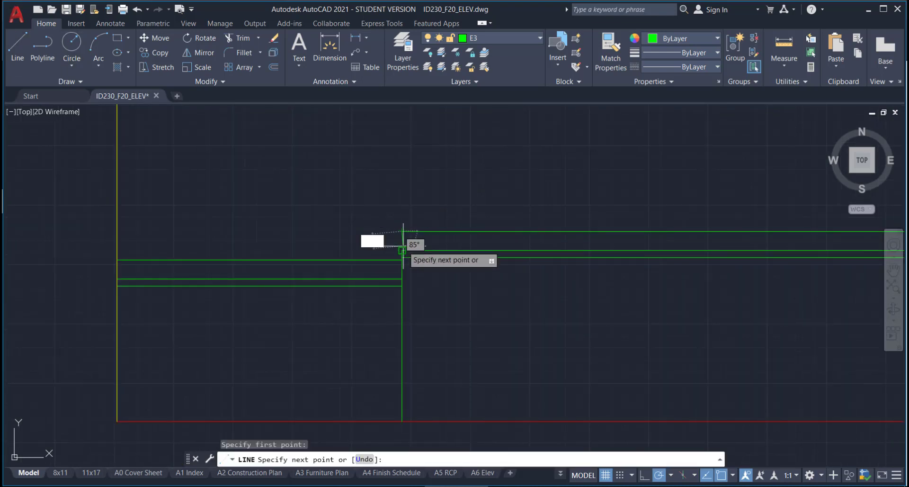
key(Escape)
scroll(535, 293, down, 2)
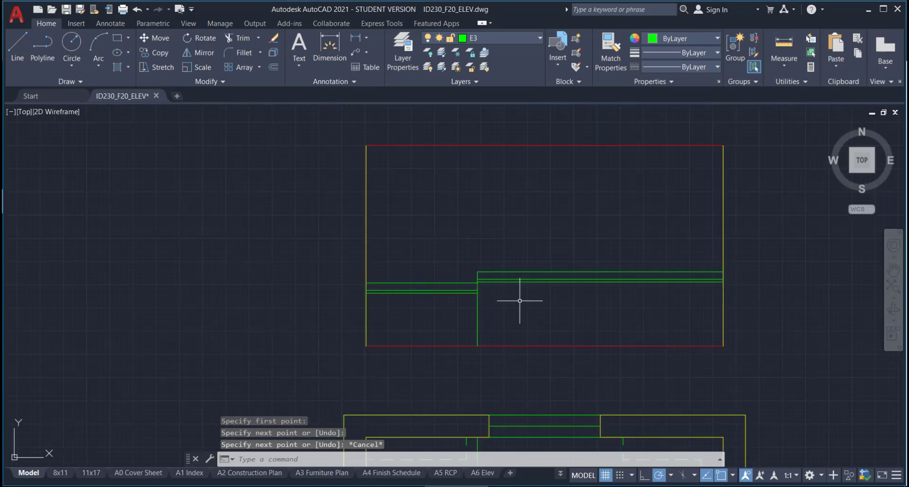
Draw a toe-kick line 4" above the floor, from the vertical counter division to the elevation's right edge.
middle_drag(510, 314, 419, 292)
scroll(378, 272, up, 1)
scroll(378, 272, up, 2)
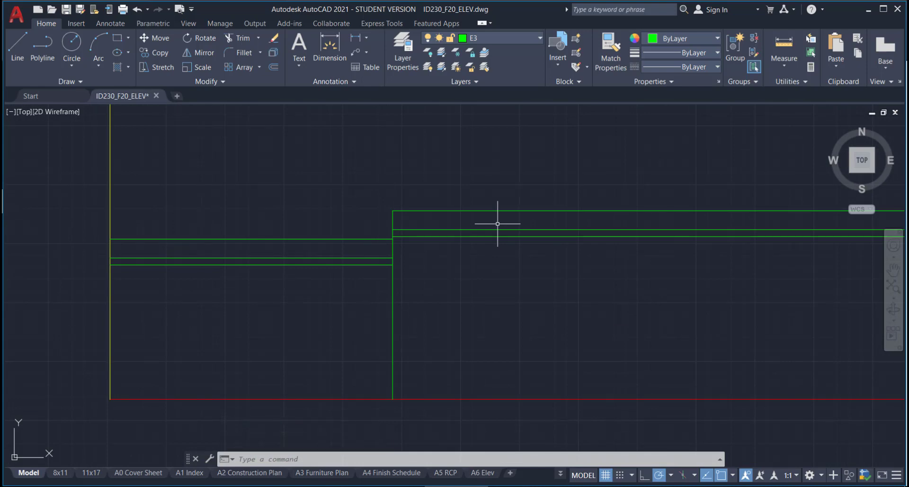
scroll(459, 298, down, 3)
mouse_move(462, 304)
middle_down()
mouse_move(410, 290)
mouse_move(396, 261)
mouse_move(380, 260)
middle_up()
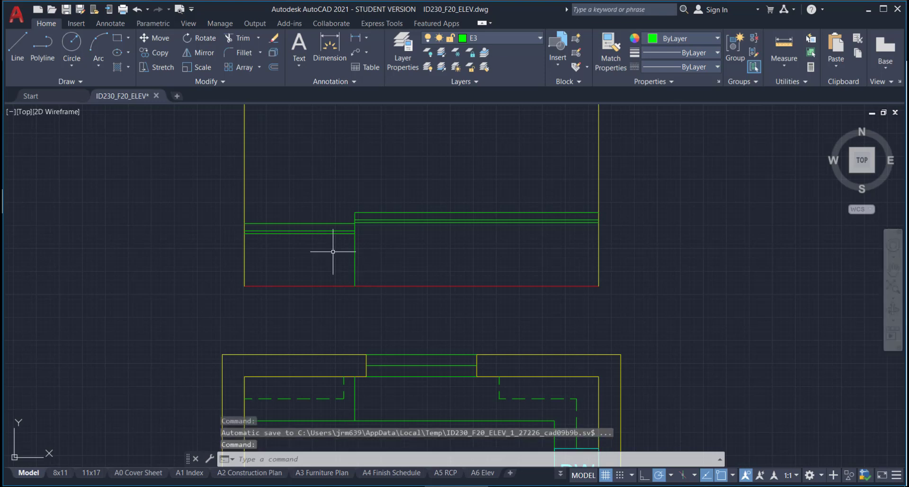
click(21, 41)
scroll(398, 277, up, 4)
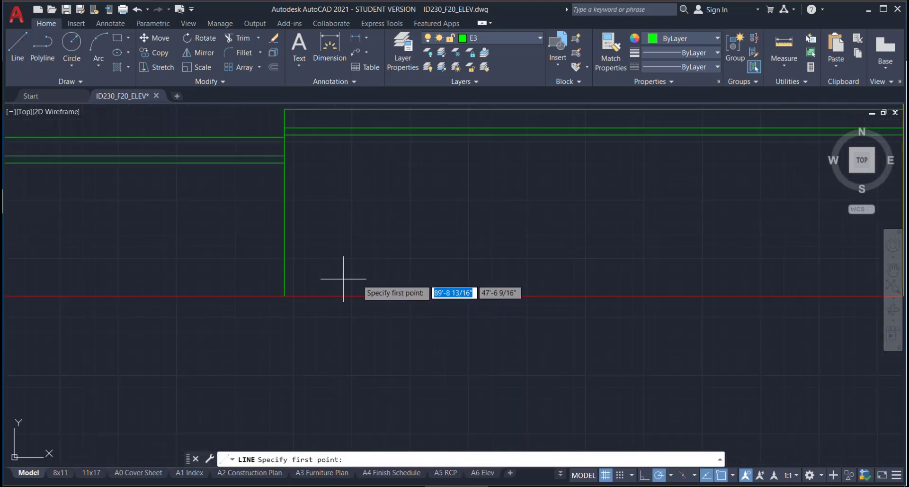
click(284, 279)
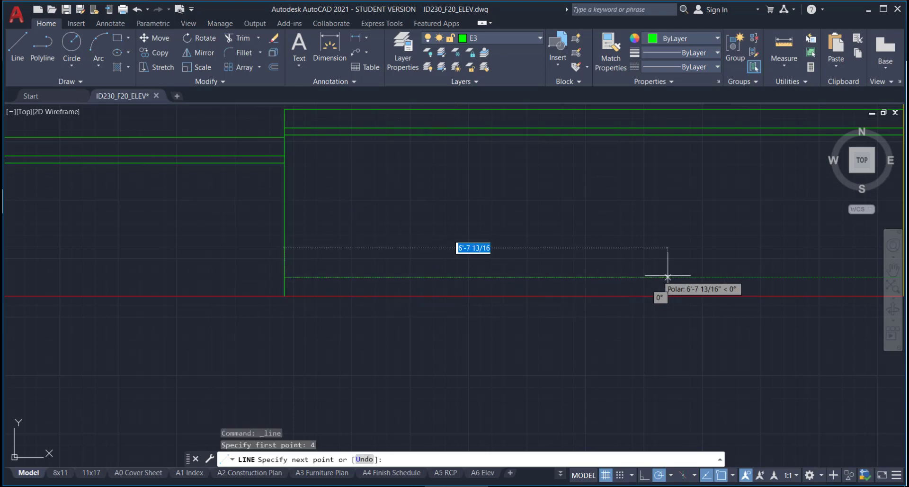
middle_drag(667, 275, 357, 266)
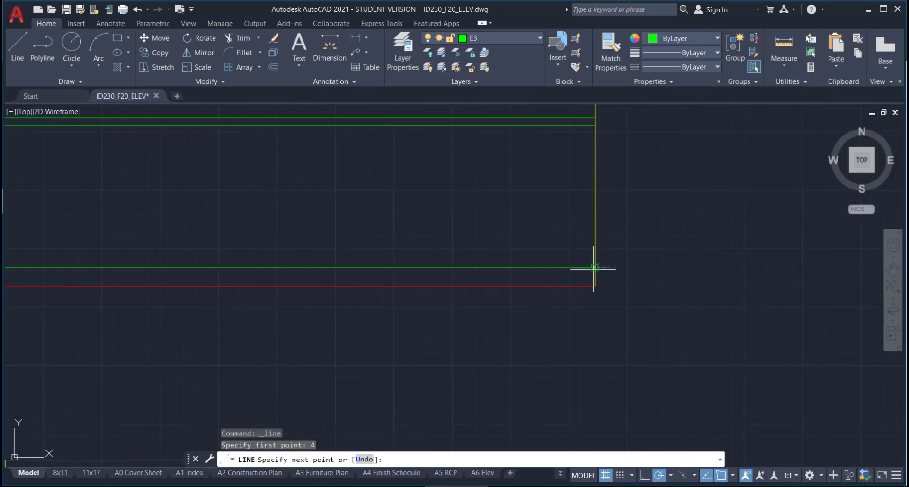
click(593, 267)
key(Escape)
scroll(558, 279, down, 2)
middle_drag(445, 296, 573, 299)
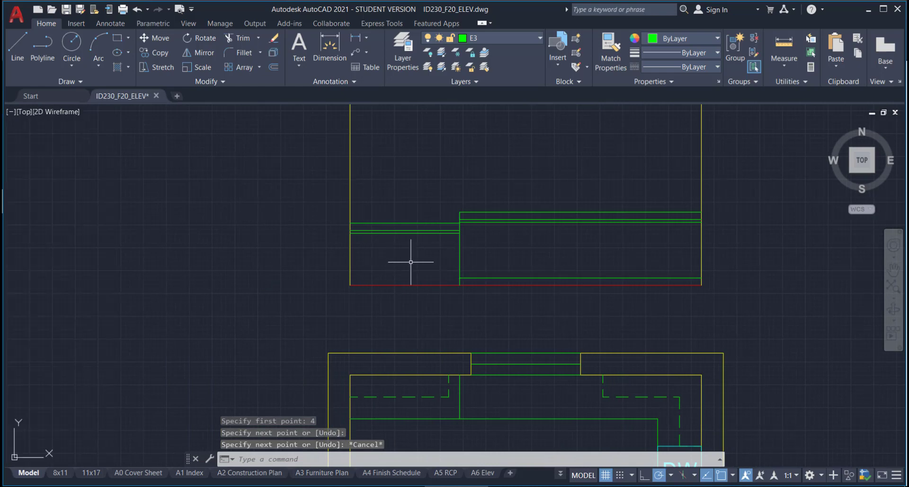
Make layer E6 current and draw a line from the toe-kick line's left end to the elevation's left edge.
scroll(429, 262, up, 2)
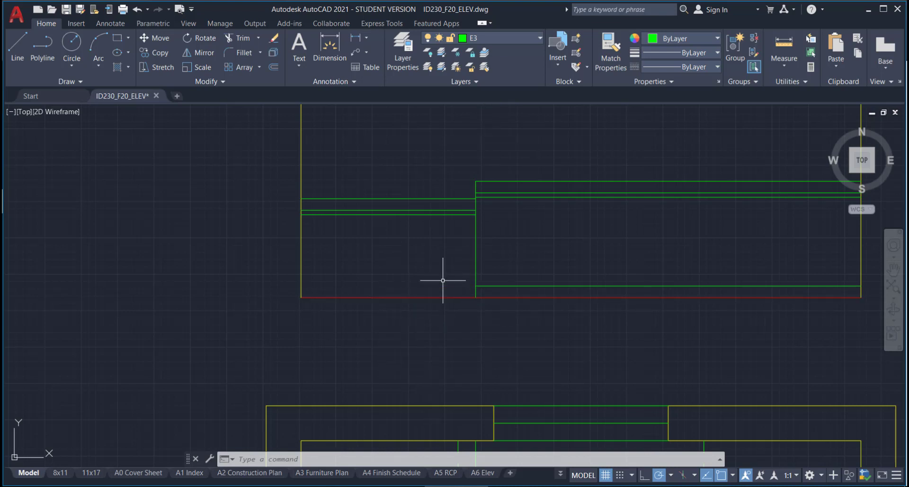
click(541, 40)
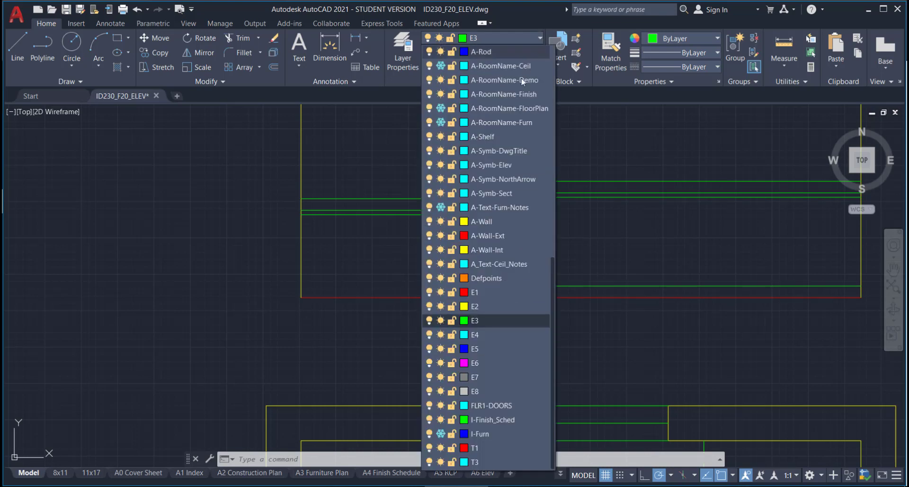
click(489, 360)
click(18, 47)
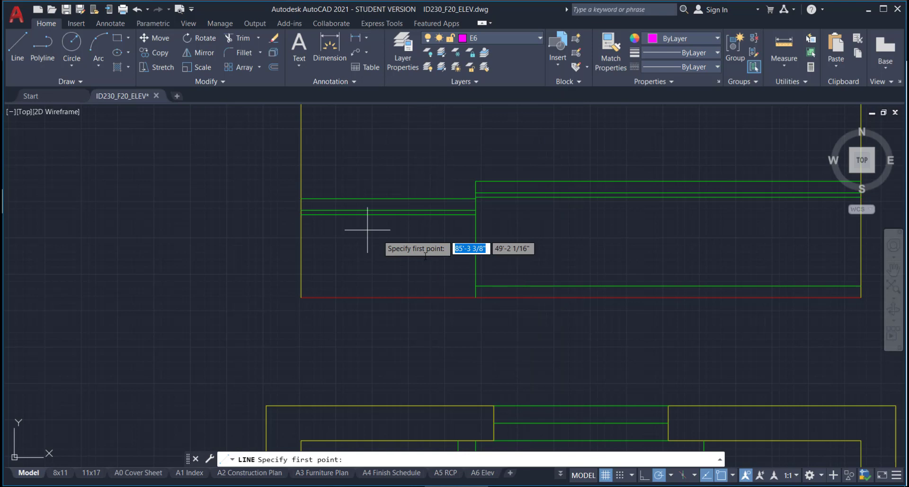
click(476, 285)
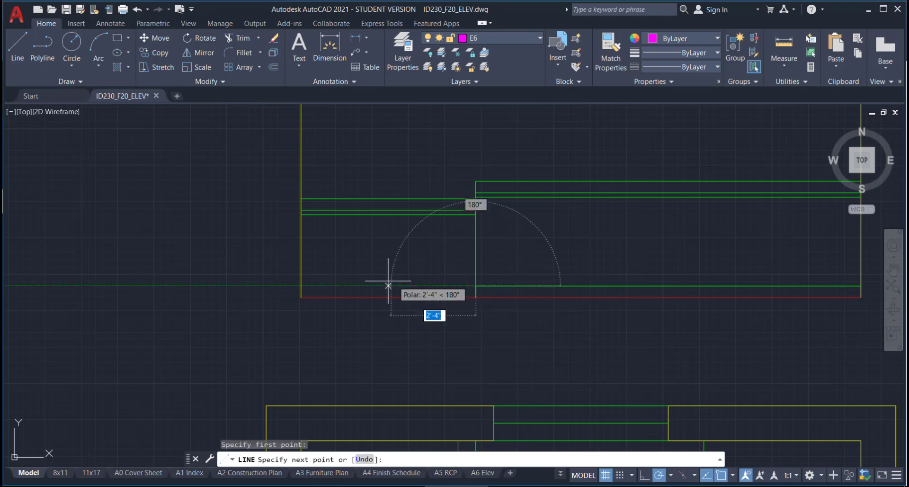
click(301, 286)
key(Escape)
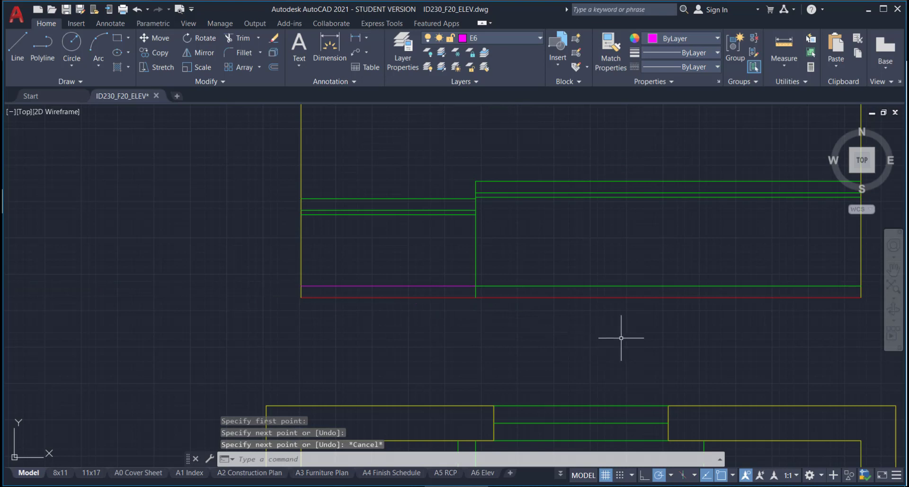
Offset the elevation's ceiling line 1' downward.
middle_drag(575, 310, 411, 300)
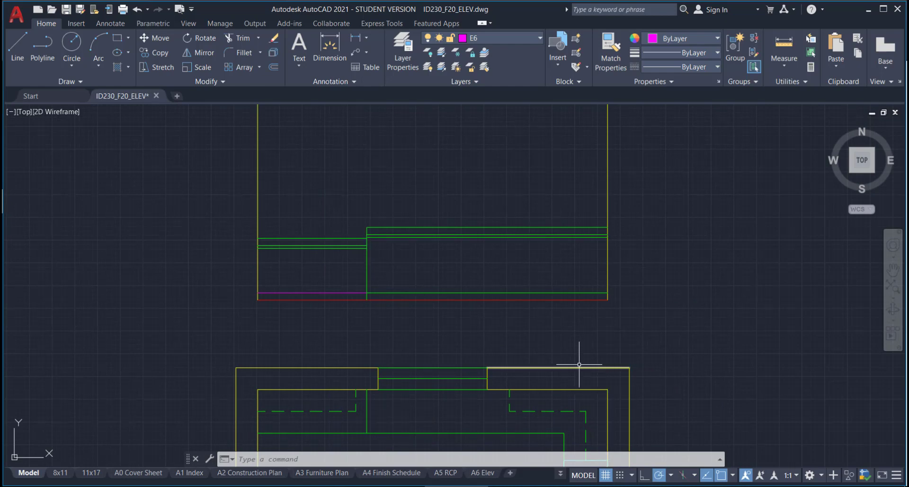
middle_drag(561, 365, 559, 275)
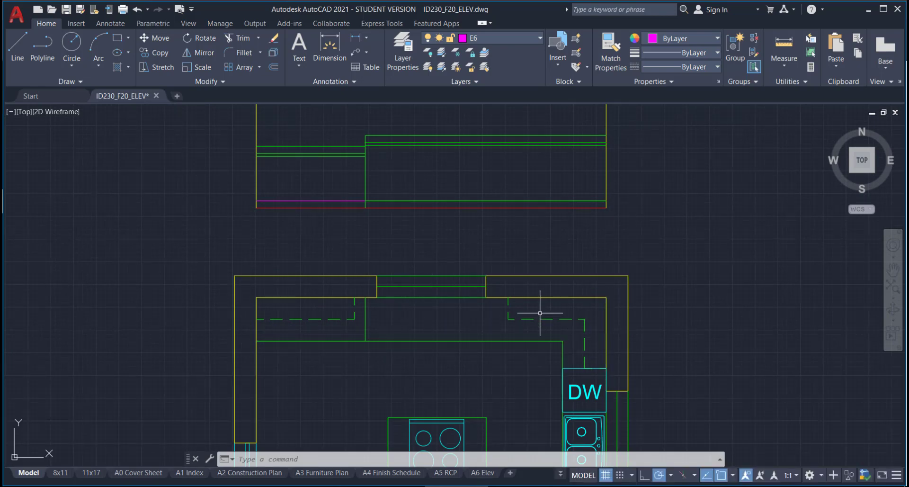
middle_drag(516, 242, 509, 436)
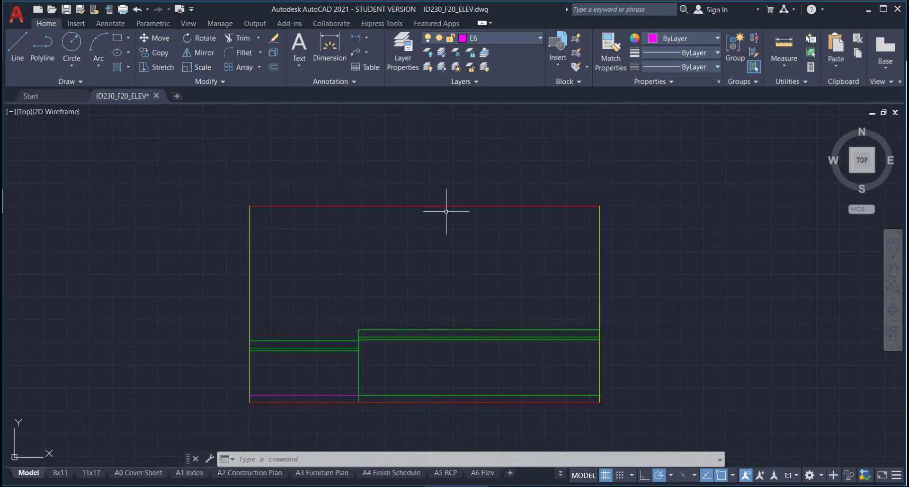
click(273, 69)
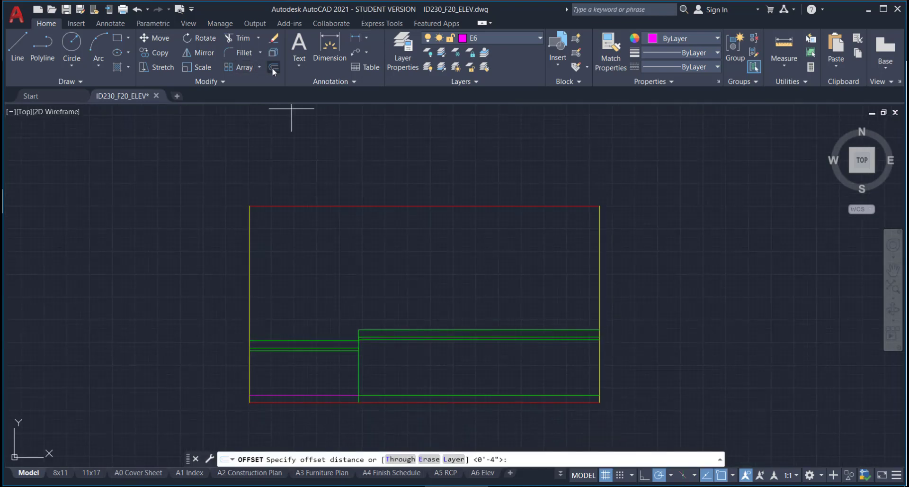
text(1')
key(Return)
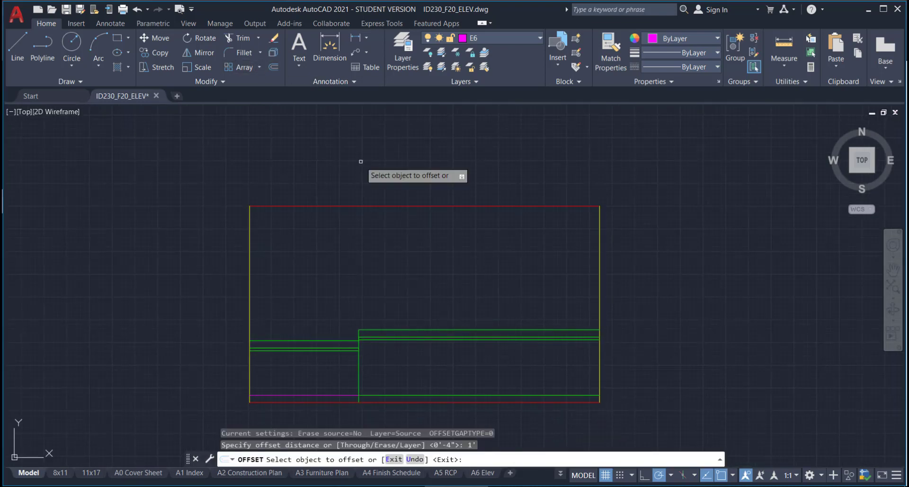
click(377, 206)
click(377, 250)
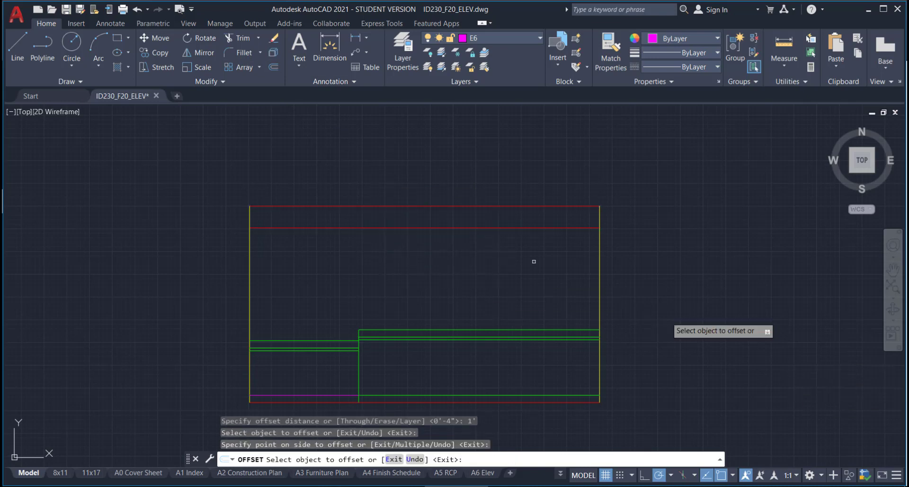
key(Escape)
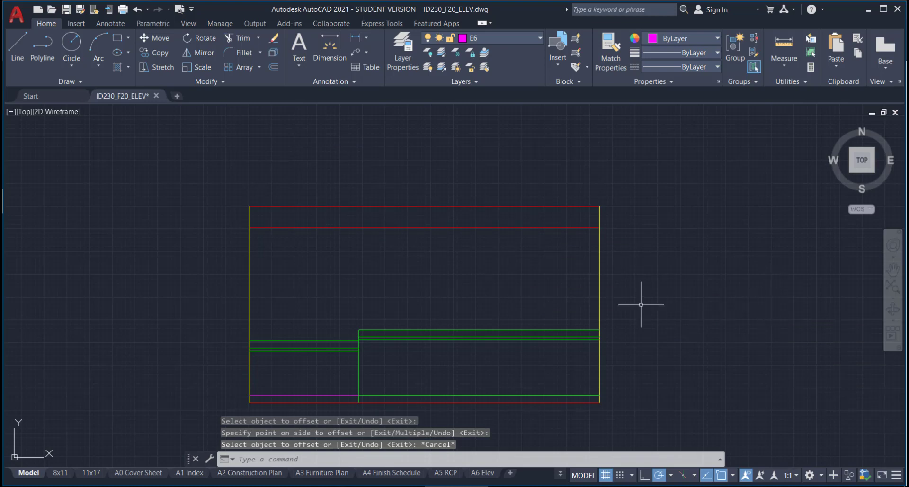
On layer E2, project both sides of the north window from the plan's outer wall face up to the line 1' below the ceiling.
middle_drag(642, 304, 653, 273)
middle_drag(546, 342, 542, 258)
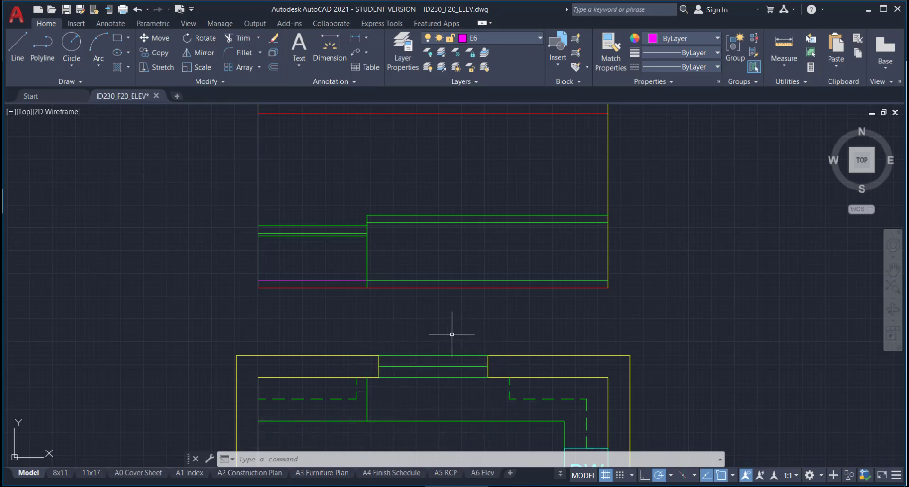
click(541, 37)
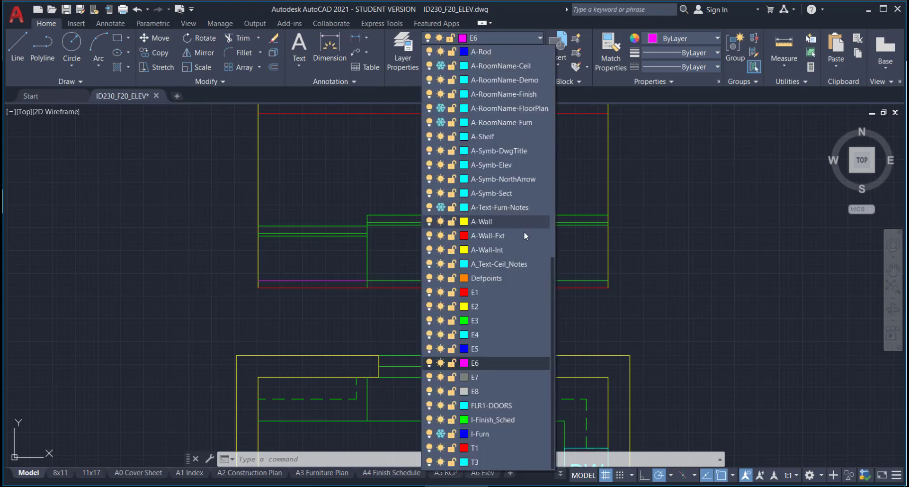
click(497, 308)
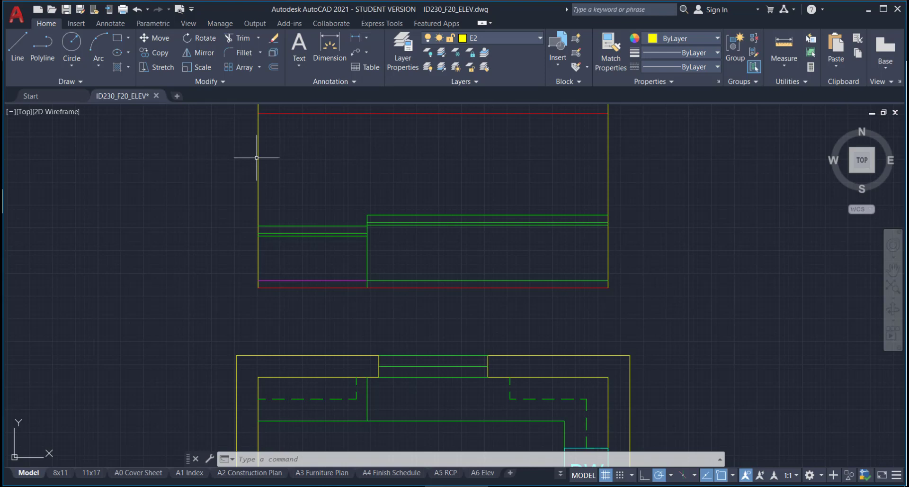
click(14, 44)
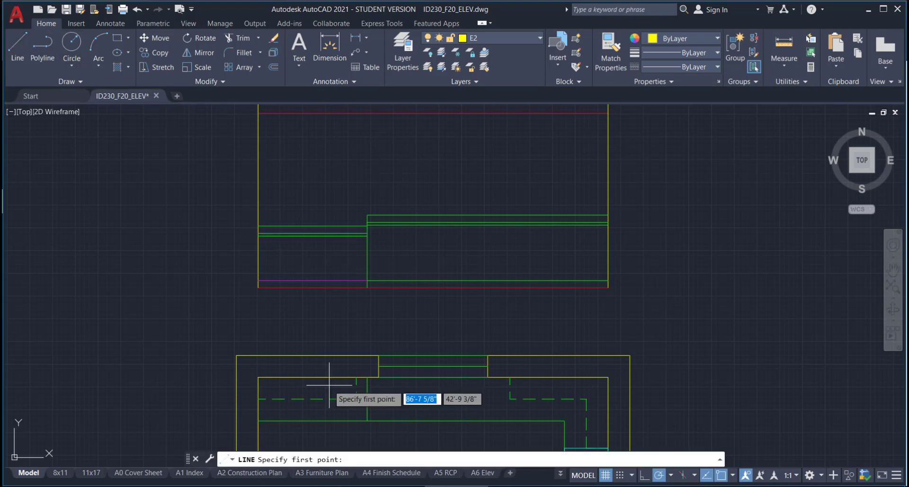
click(349, 355)
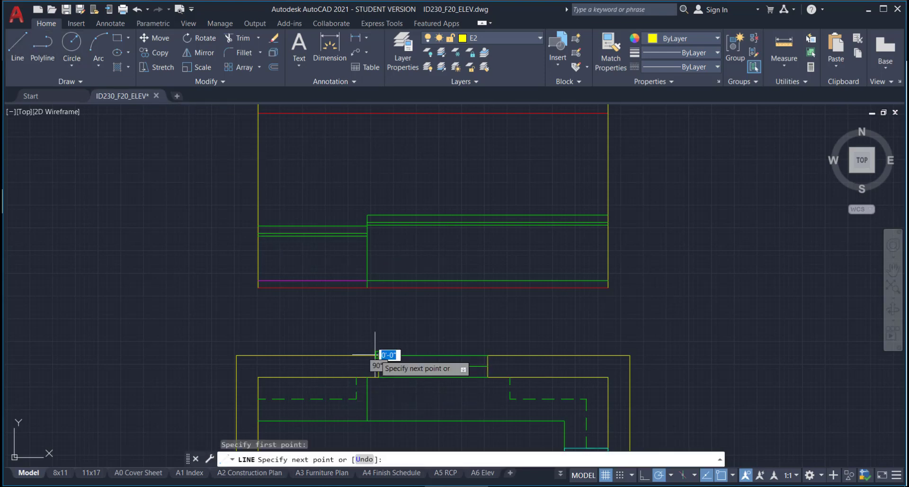
click(378, 113)
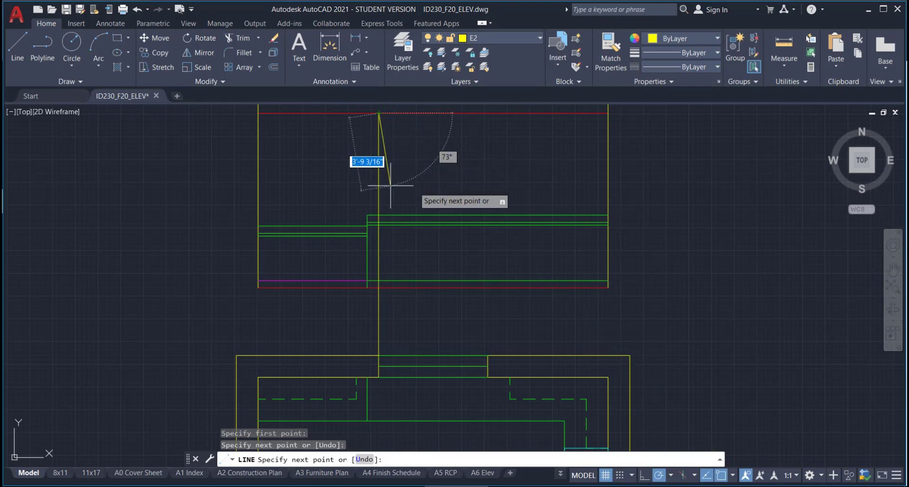
key(Escape)
click(16, 47)
click(487, 354)
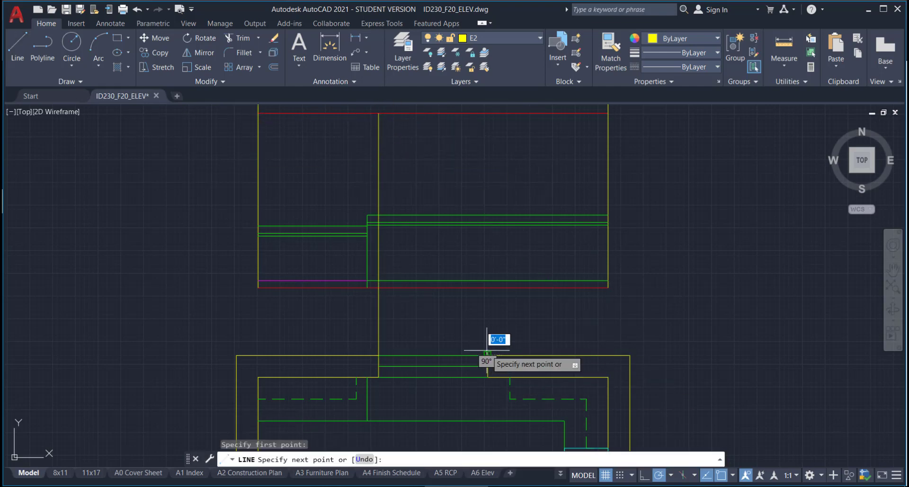
click(488, 113)
key(Escape)
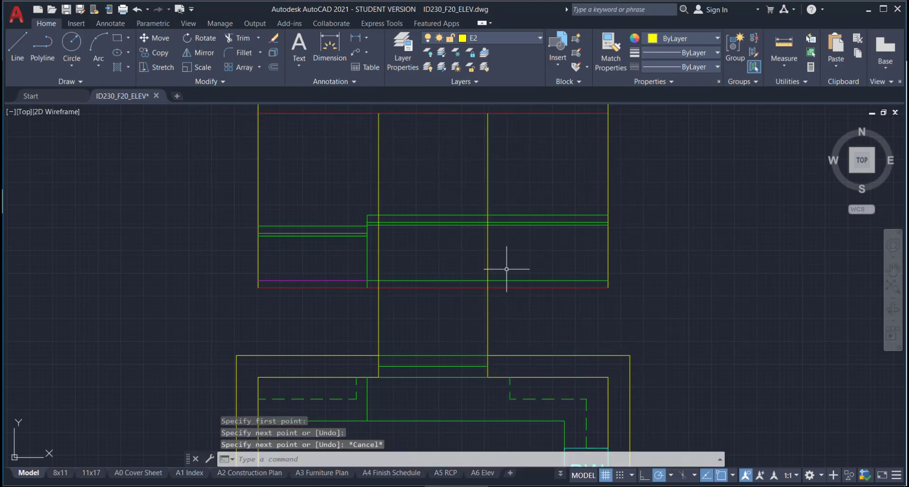
Draw the window's sill line 6" above the upper backsplash line, between the two window projection lines.
middle_drag(535, 322, 620, 362)
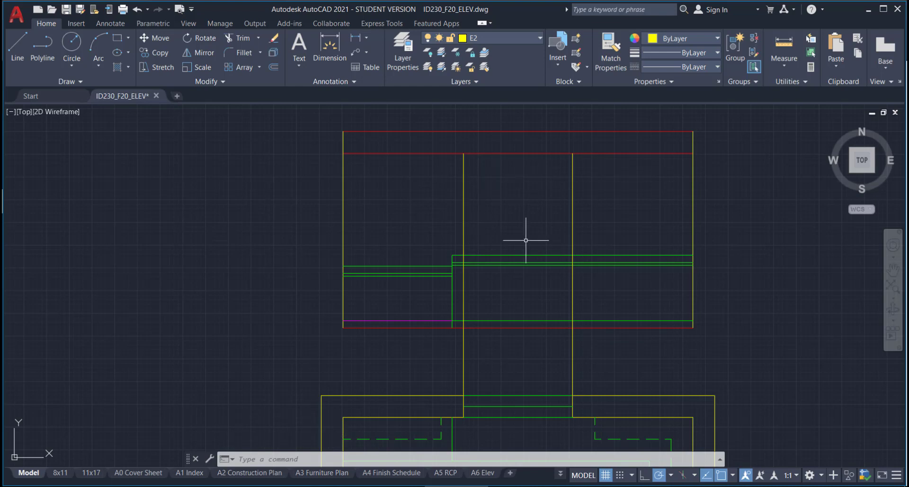
click(19, 43)
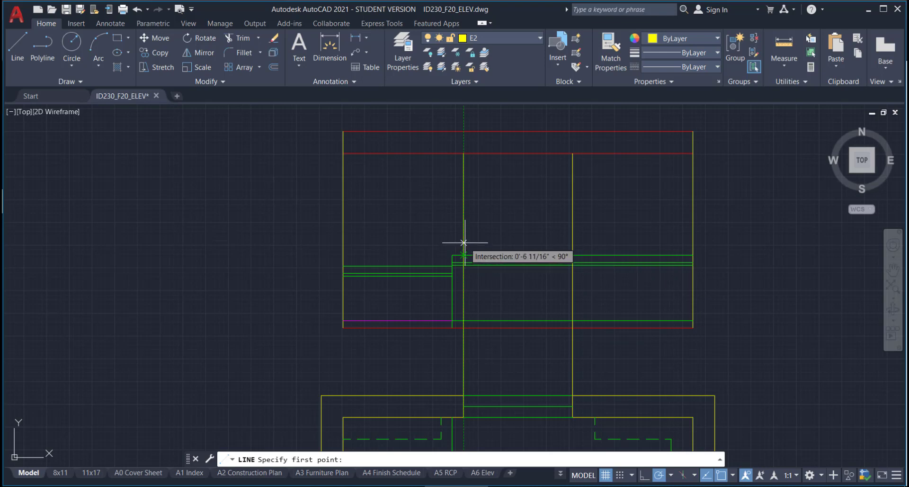
text(6)
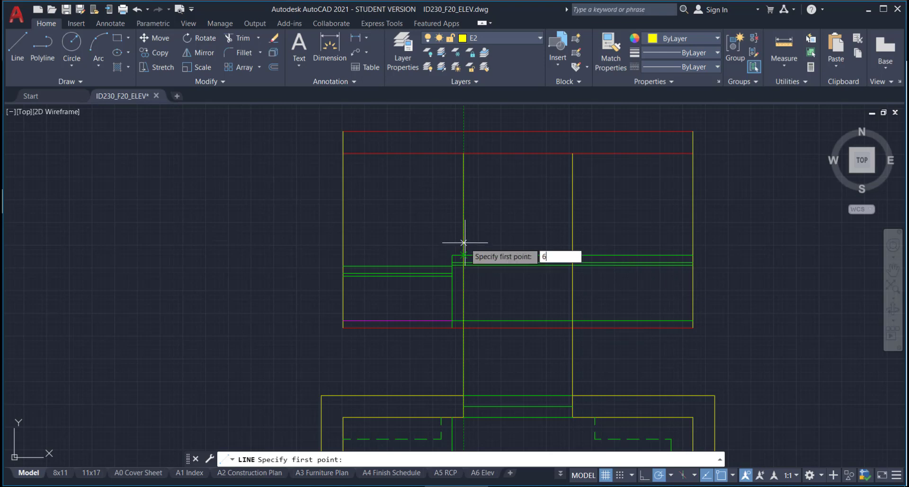
key(Return)
click(572, 244)
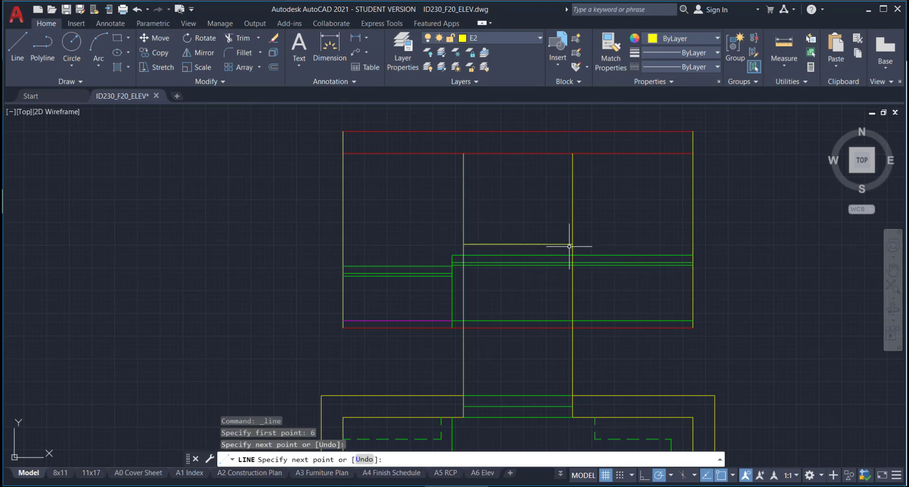
key(Escape)
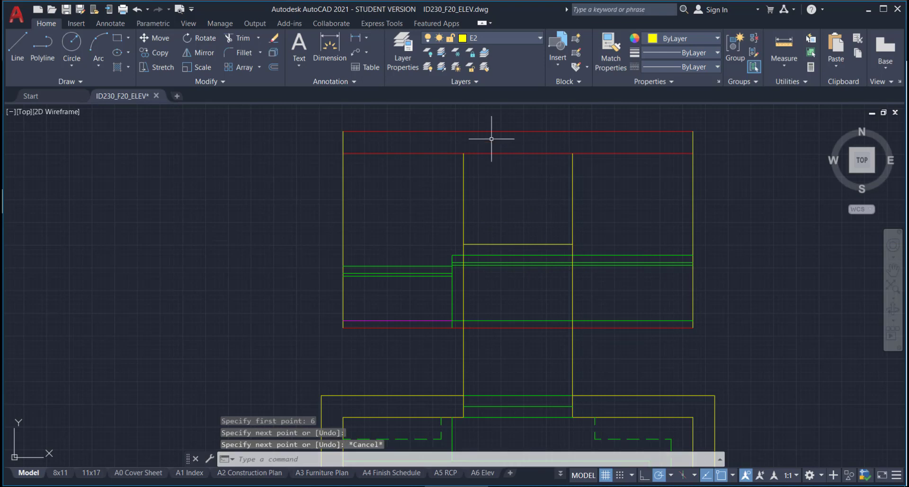
Draw the window's head line 6" below the offset soffit line, between the two window projection lines.
click(19, 36)
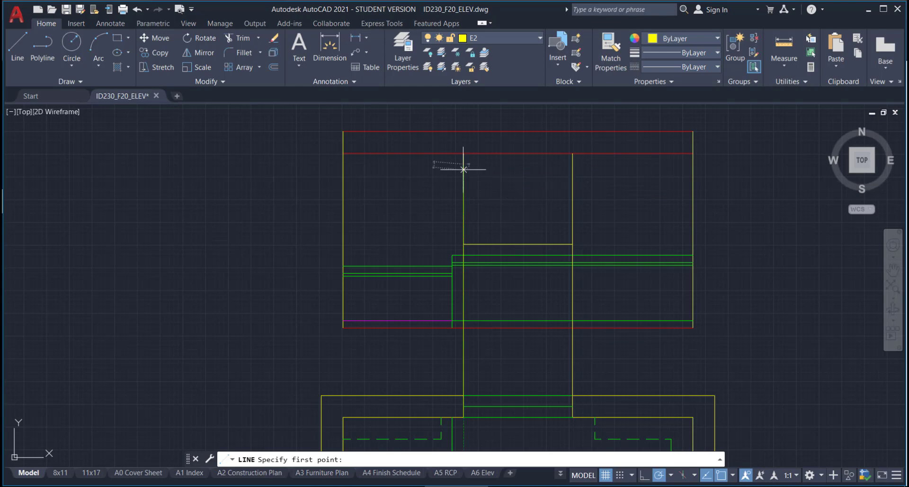
text(6)
key(Return)
click(572, 164)
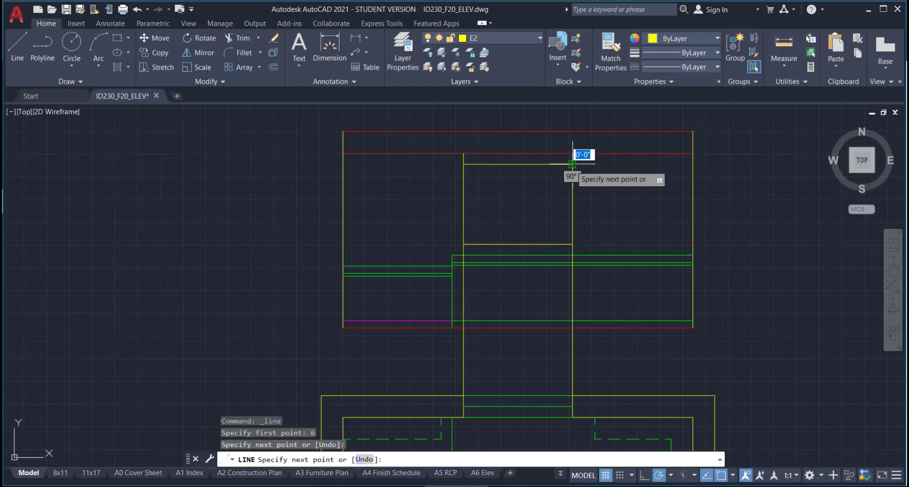
key(Escape)
Shorten the east window projection line at both ends so it runs only from the head line to the sill line.
click(584, 208)
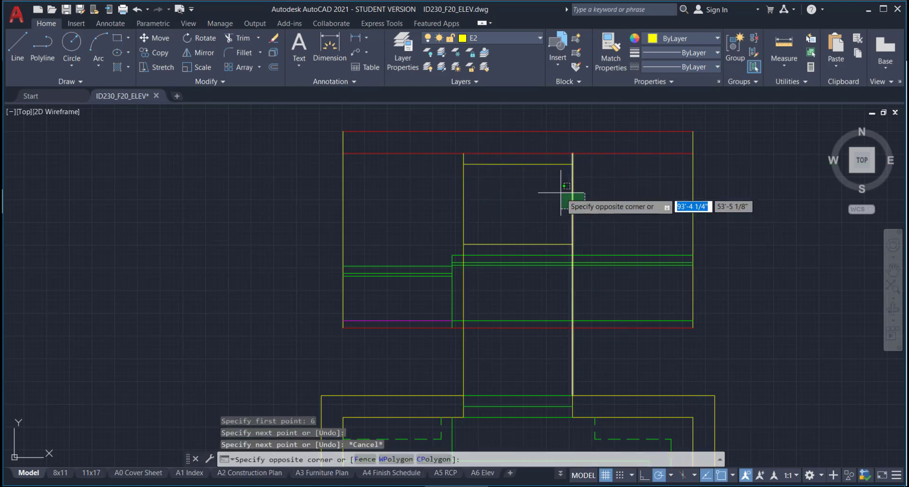
click(560, 191)
click(572, 152)
click(572, 164)
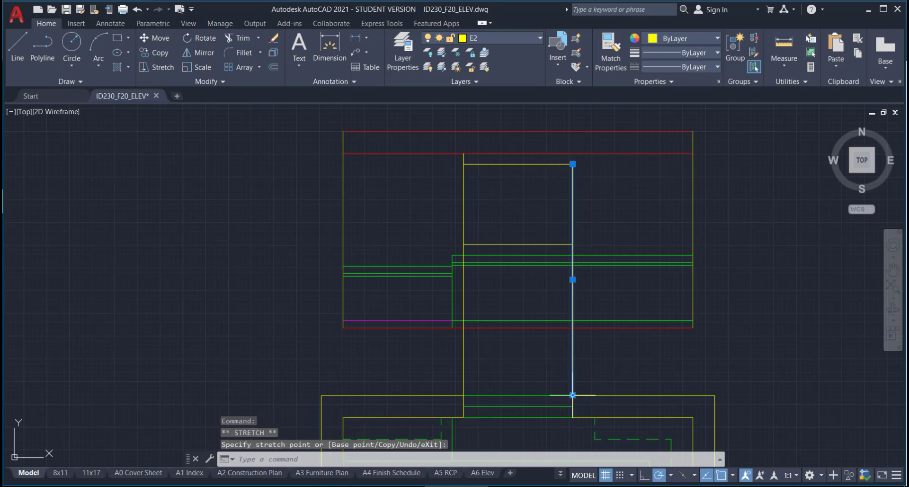
click(573, 394)
click(573, 244)
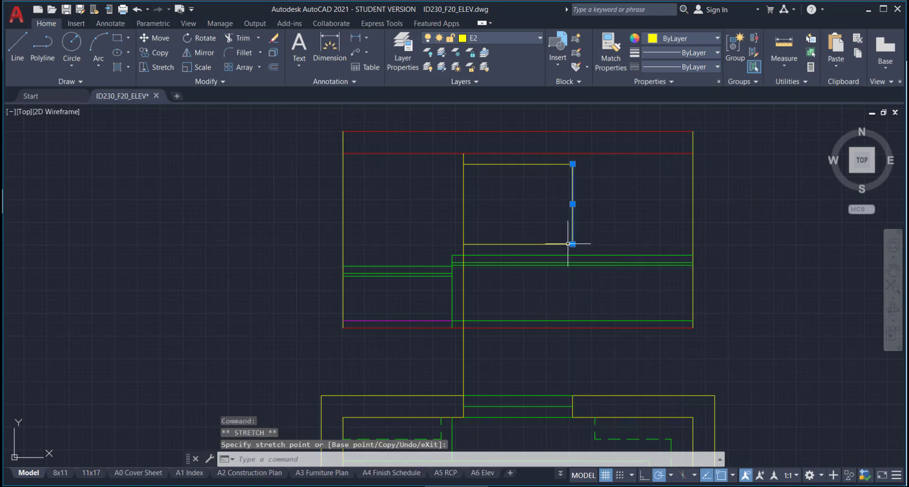
Shorten the west window projection line to the head and sill lines, closing the window rectangle.
click(463, 154)
click(463, 153)
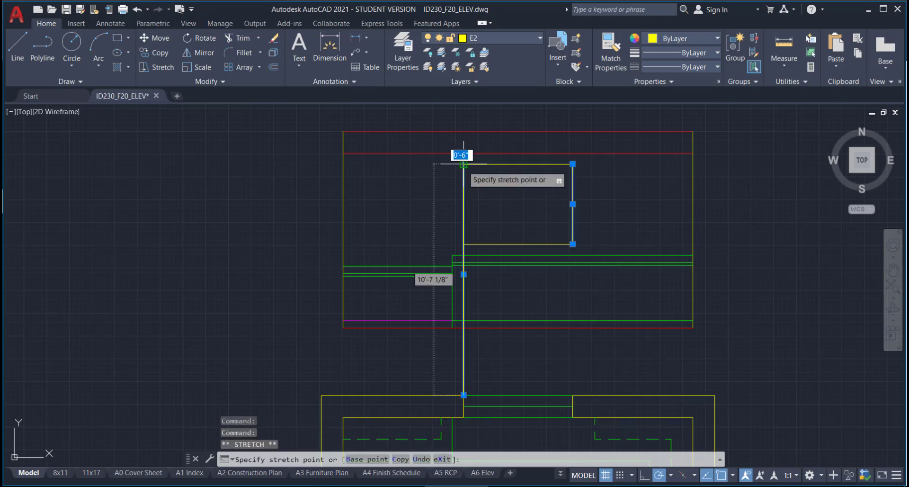
click(464, 164)
click(463, 394)
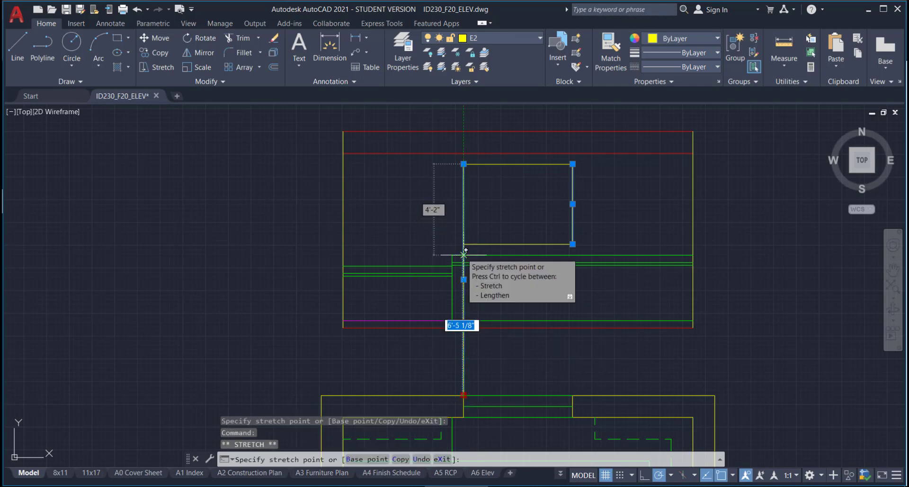
click(463, 243)
key(Escape)
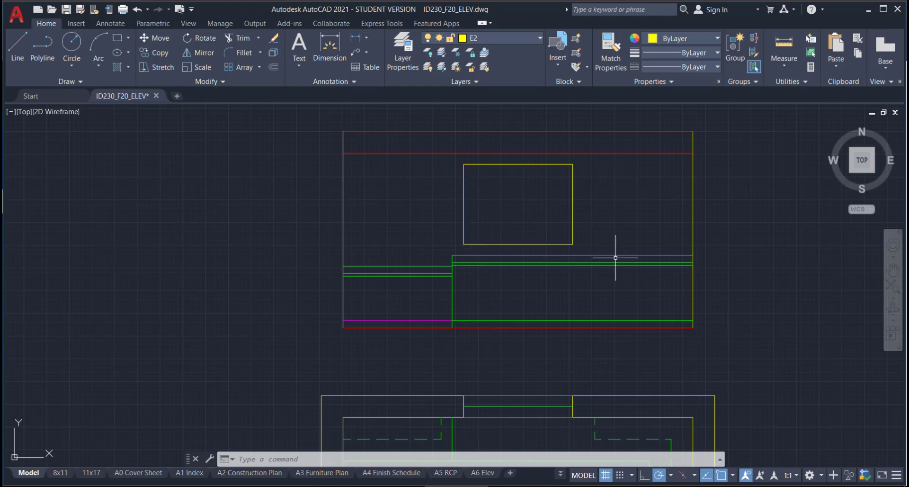
Examine the finished reference elevation's cabinets, fillers, counter and toe kick, and return to the new north elevation.
scroll(532, 274, down, 6)
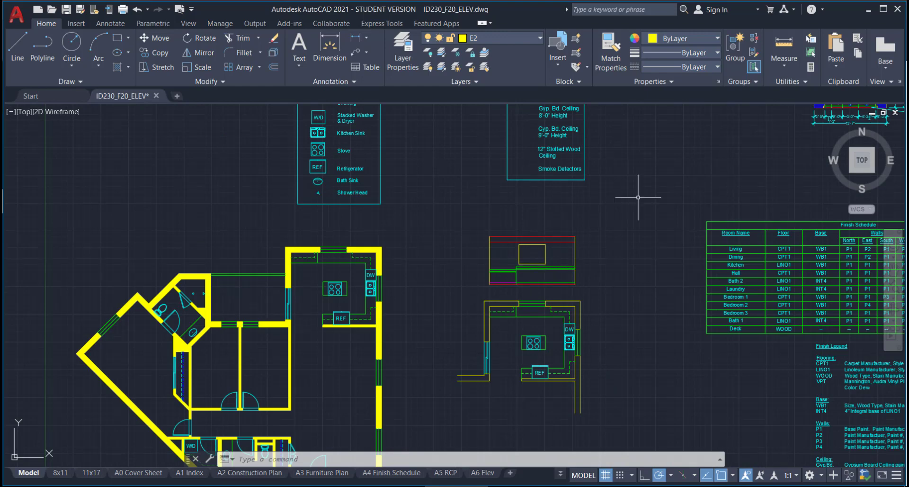
mouse_move(638, 197)
middle_down()
mouse_move(499, 223)
mouse_move(246, 371)
middle_up()
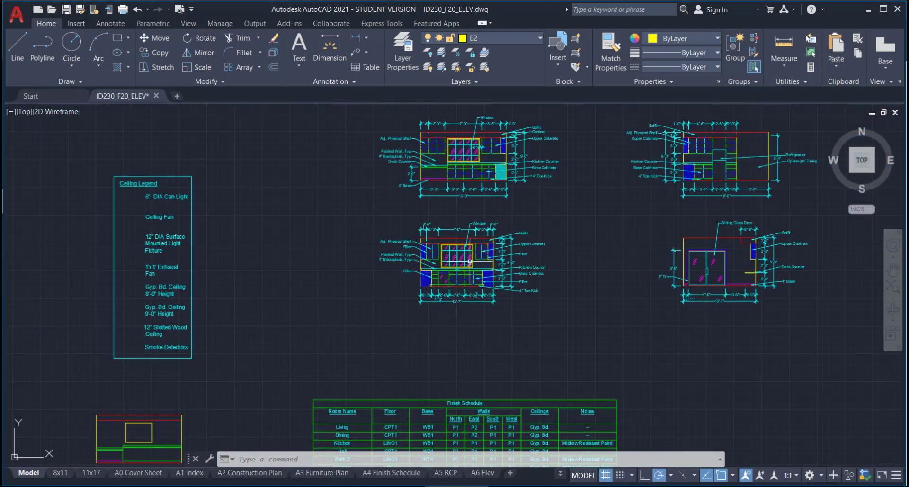
scroll(470, 261, up, 4)
scroll(442, 253, up, 2)
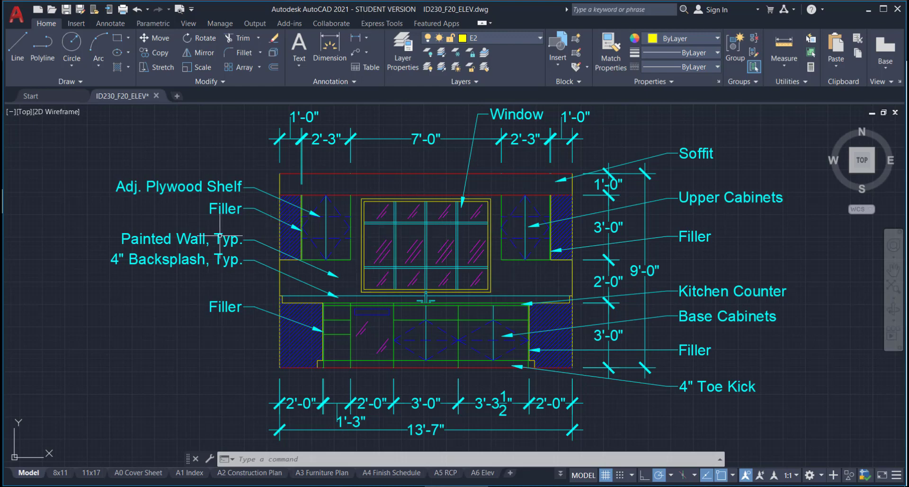
scroll(531, 307, down, 4)
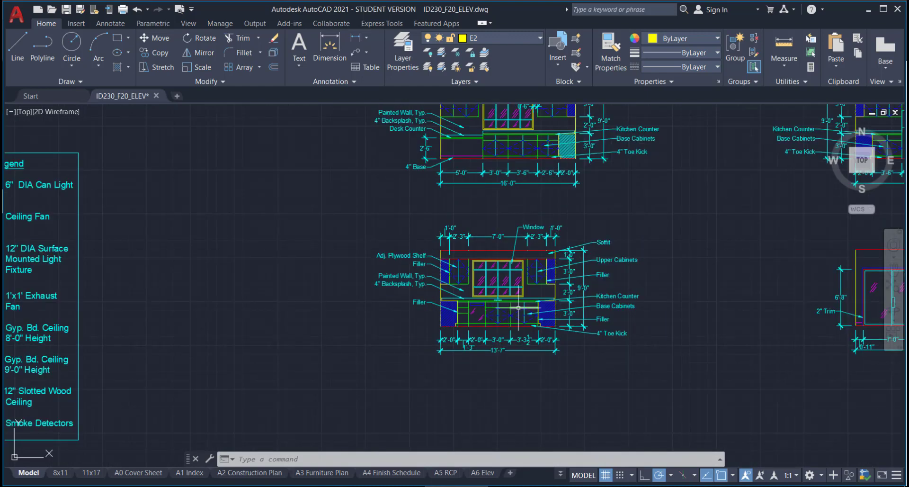
scroll(518, 307, down, 5)
middle_drag(405, 391, 568, 302)
scroll(483, 325, up, 5)
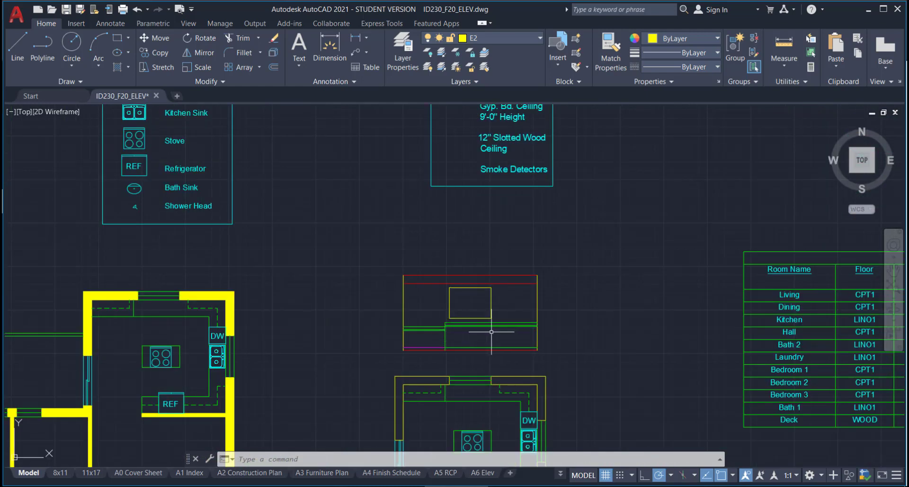
mouse_move(516, 360)
middle_down()
mouse_move(516, 310)
mouse_move(532, 268)
mouse_move(523, 321)
middle_up()
scroll(542, 290, up, 2)
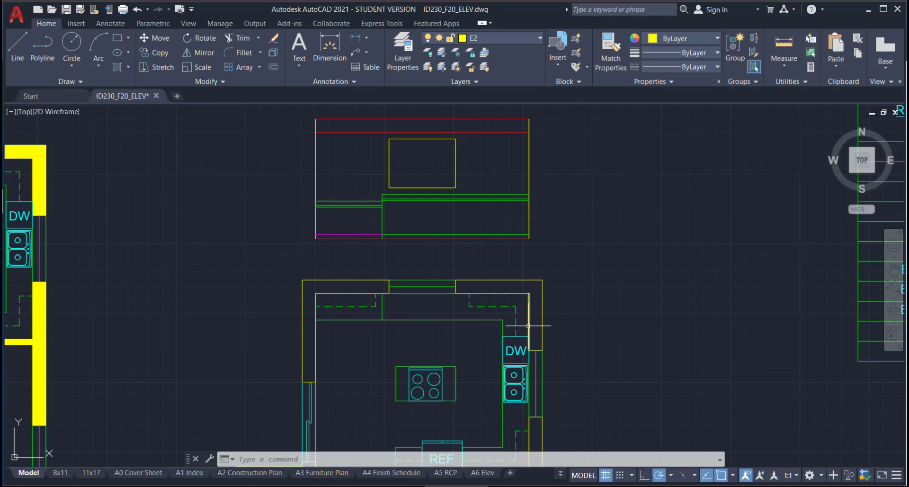
On layer E3, draw a vertical cabinet line 2' from the east wall, from the counter's underside to the toe-kick line.
scroll(511, 195, up, 4)
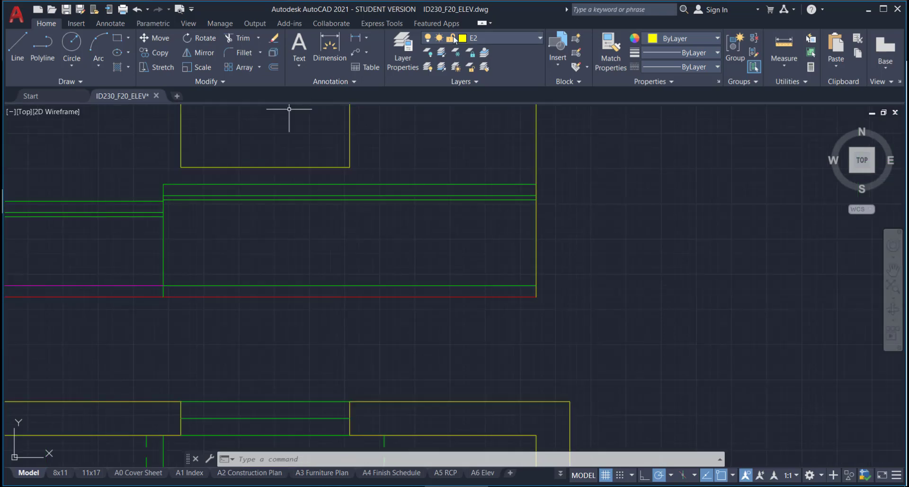
click(532, 38)
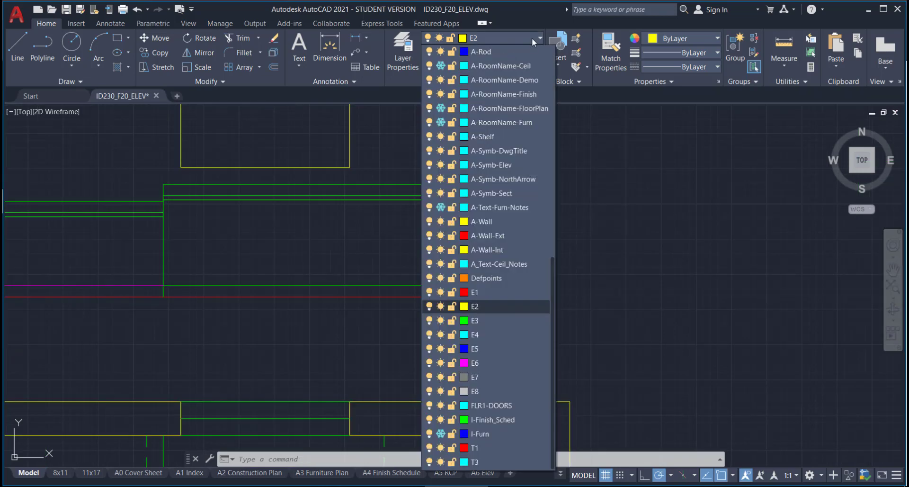
click(499, 320)
click(21, 40)
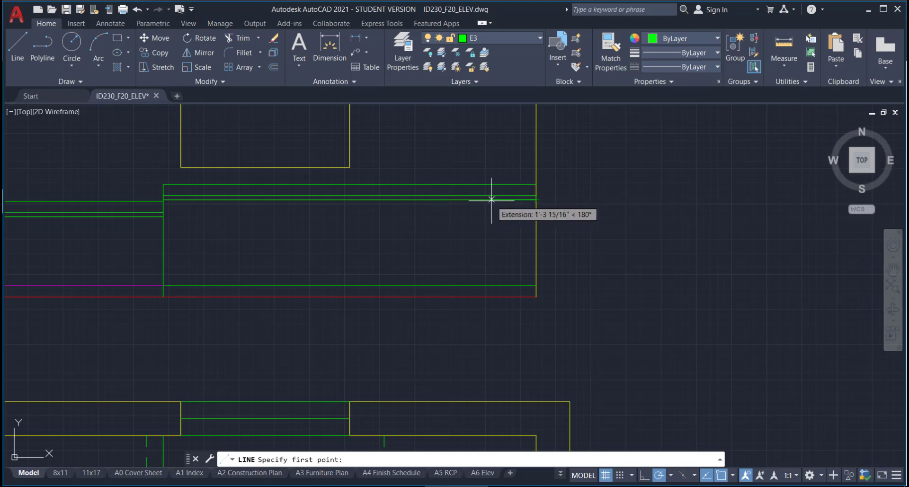
text(2')
key(Return)
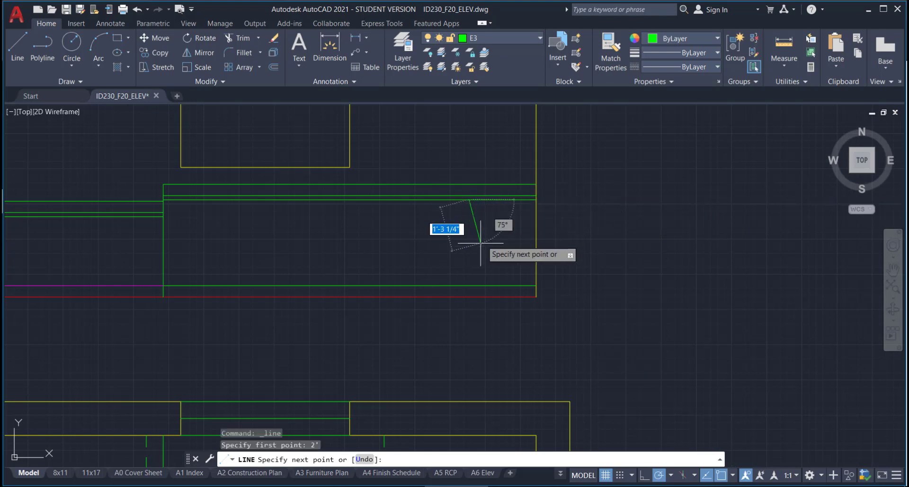
click(469, 284)
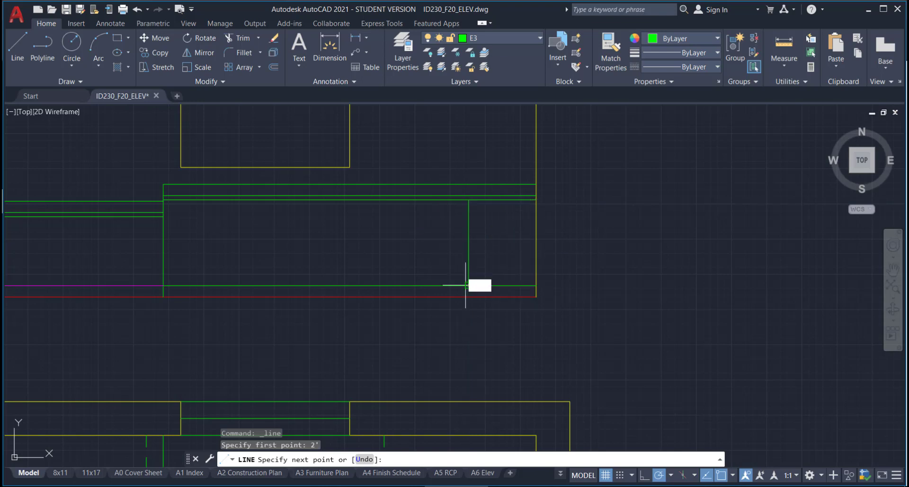
key(Escape)
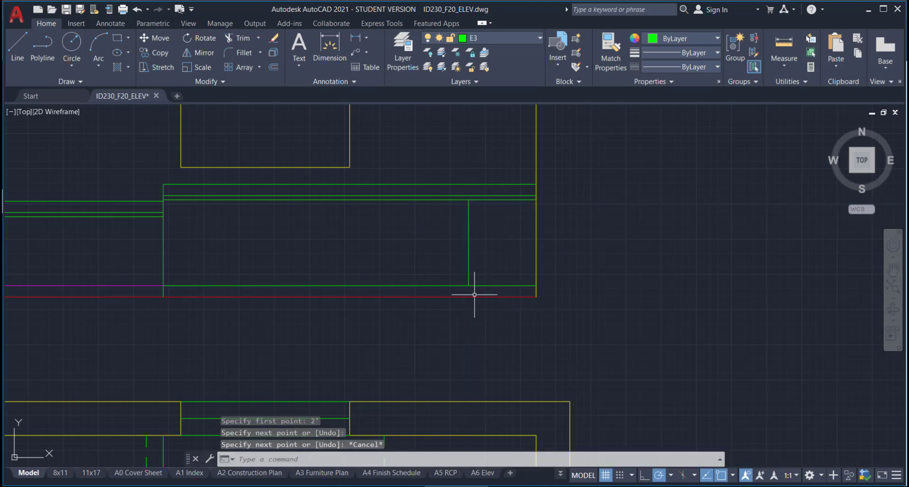
Draw a short vertical toe-kick line 3" east of the cabinet line, from toe-kick height down to the floor line.
click(18, 46)
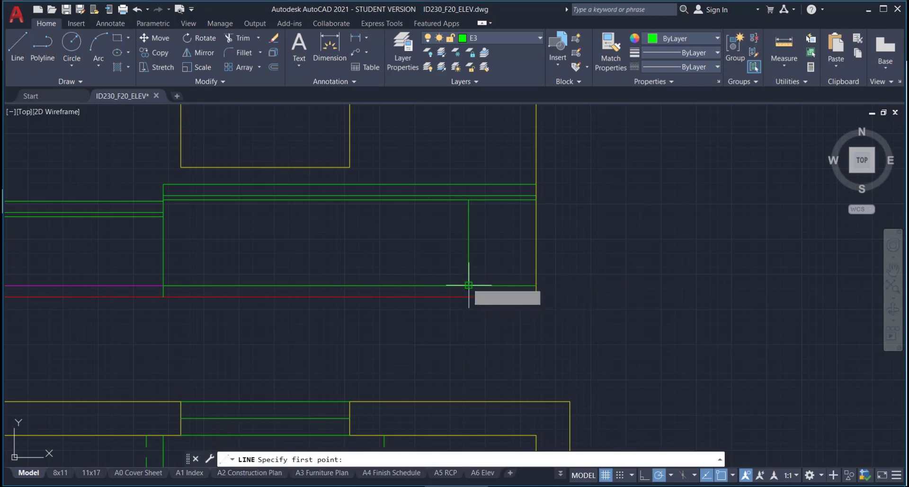
text(3)
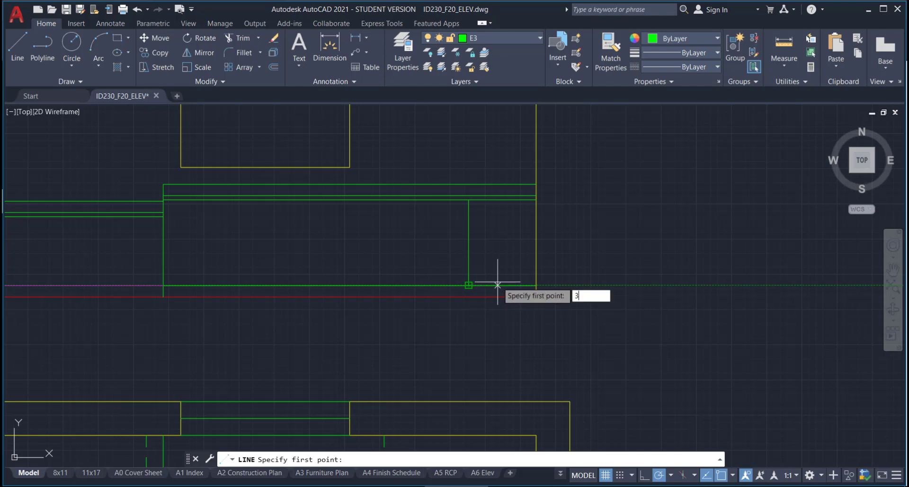
key(Return)
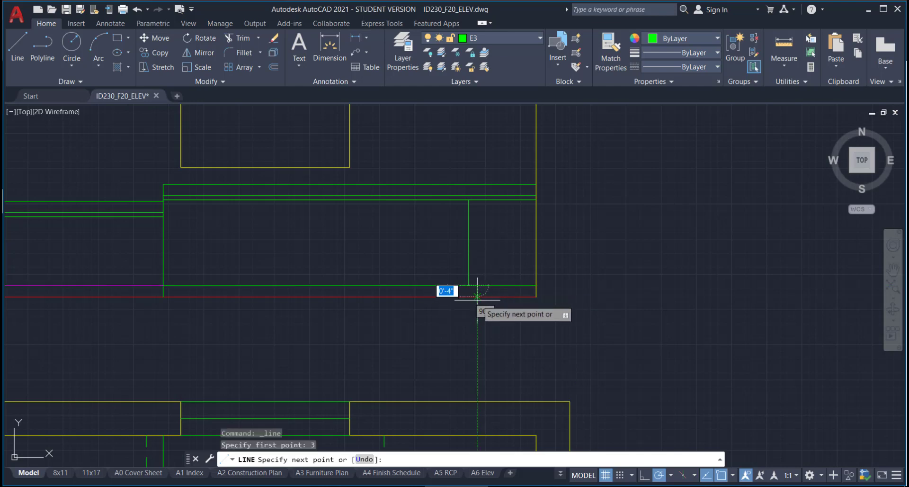
key(Escape)
Shorten the horizontal toe-kick line so its east end meets the top of the short vertical toe-kick line.
drag(521, 290, 510, 282)
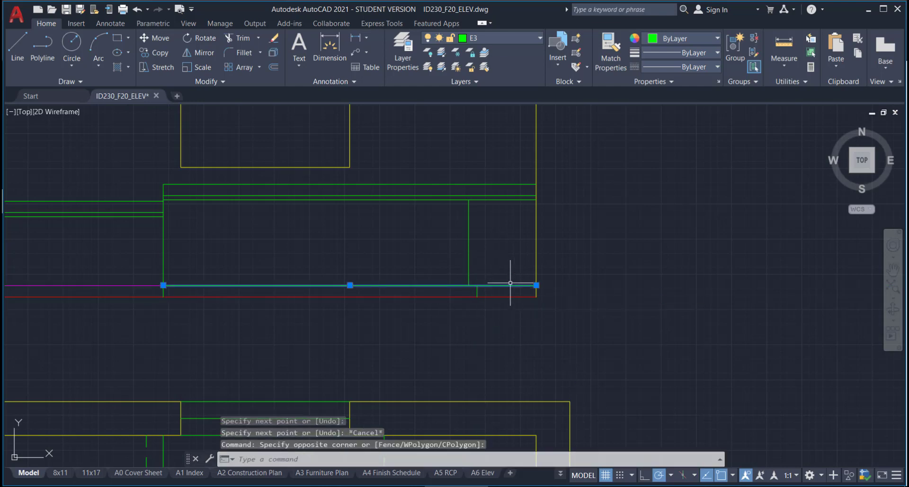
click(534, 285)
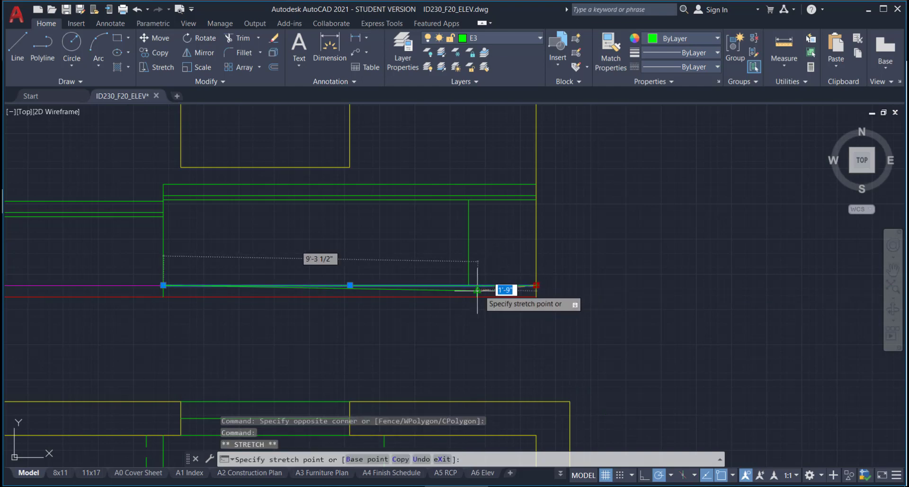
key(Escape)
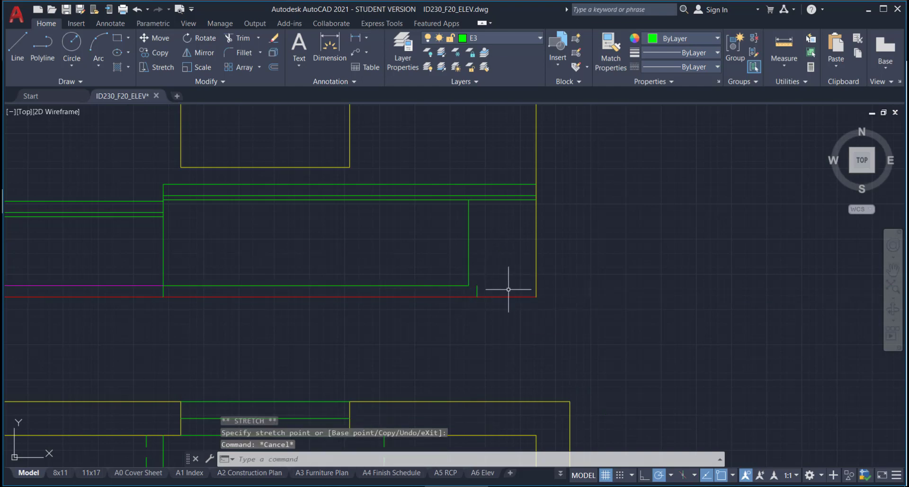
scroll(465, 287, up, 2)
click(450, 281)
click(440, 291)
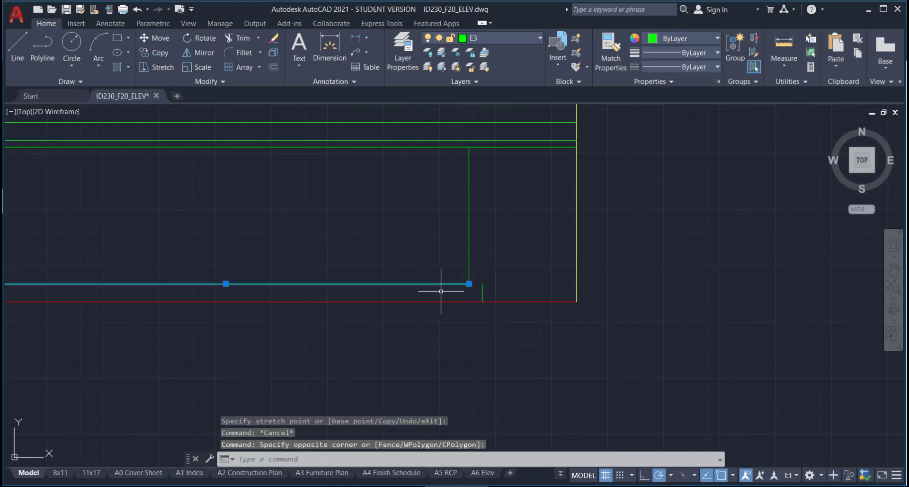
click(469, 283)
click(482, 284)
key(Escape)
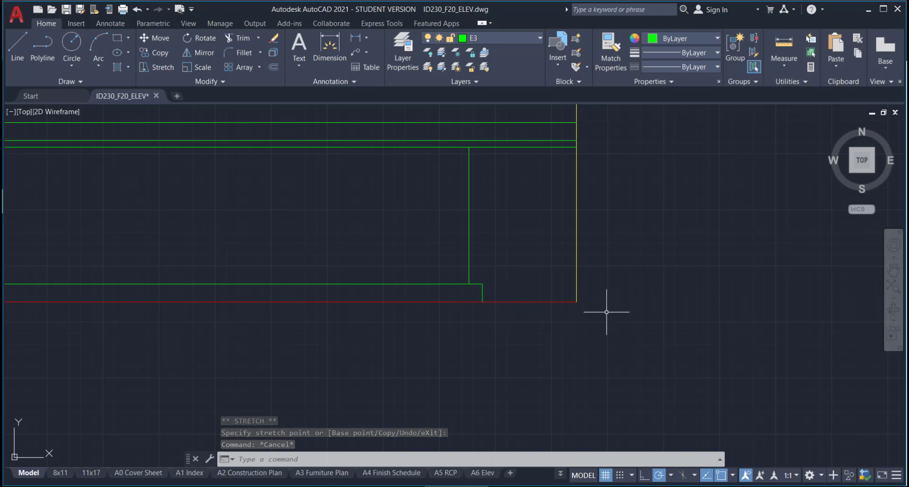
Shorten the counter's underside line so its east end meets the top of the vertical cabinet line.
click(534, 147)
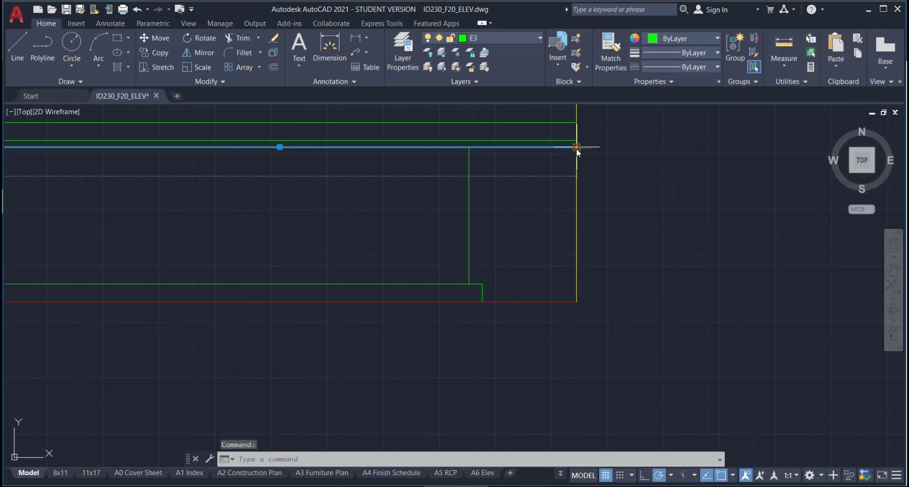
click(577, 146)
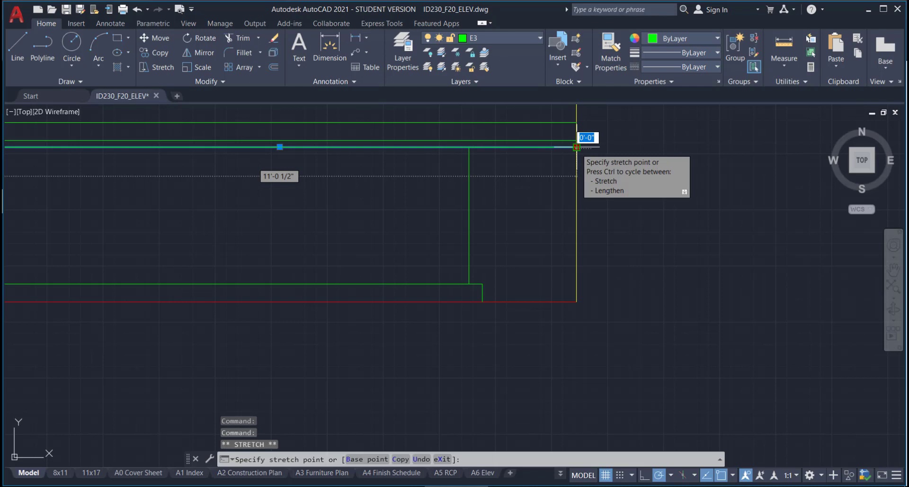
click(468, 147)
Try to stretch the vertical cabinet line up to the counter's top line from the shared corner, and undo it.
click(469, 159)
click(468, 147)
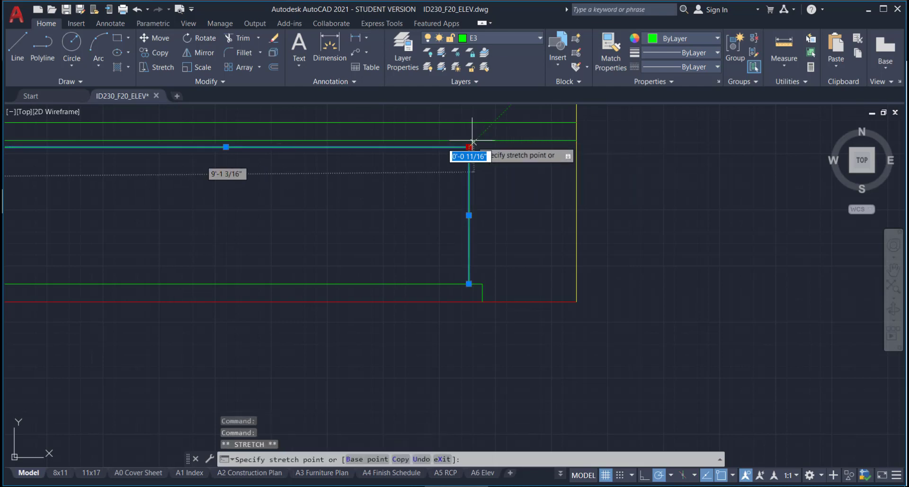
click(468, 141)
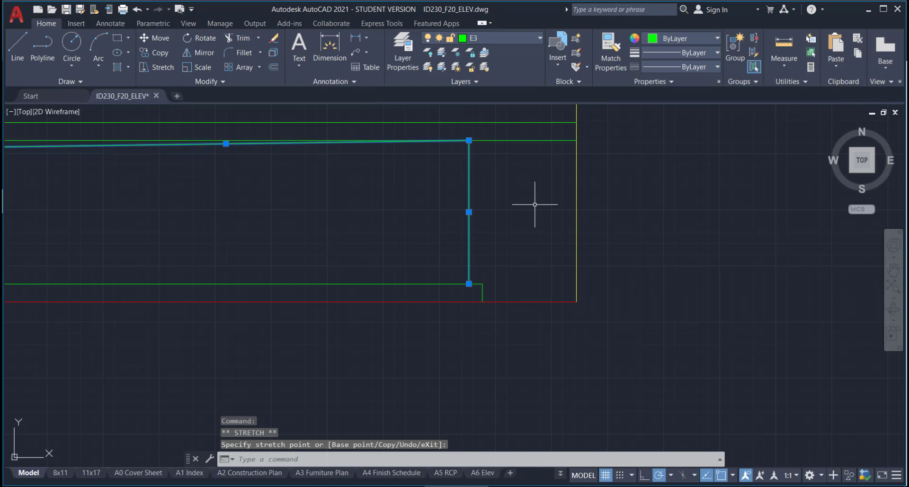
key(ctrl+z)
Extend only the vertical cabinet line's upper end to the counter's top line.
click(473, 144)
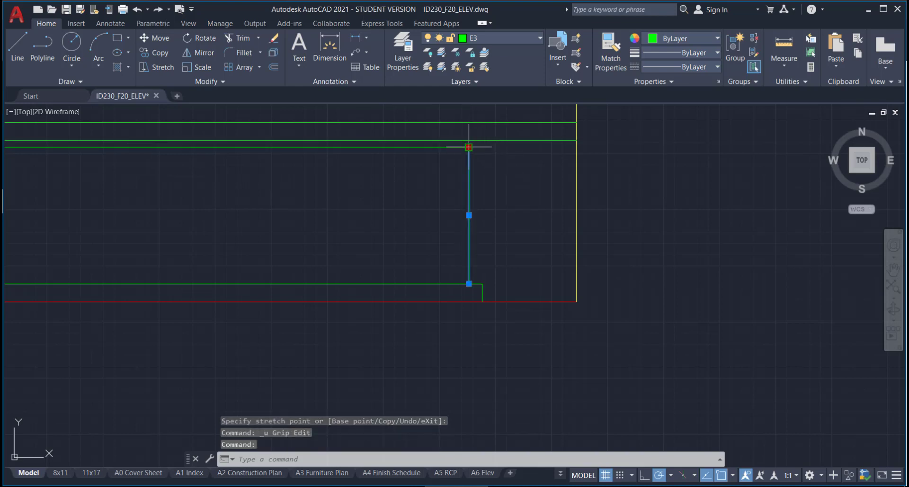
click(469, 147)
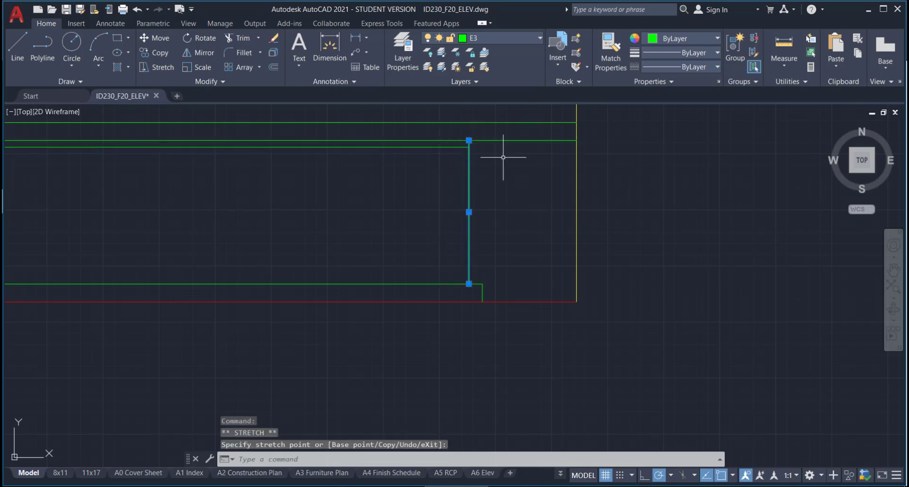
key(Escape)
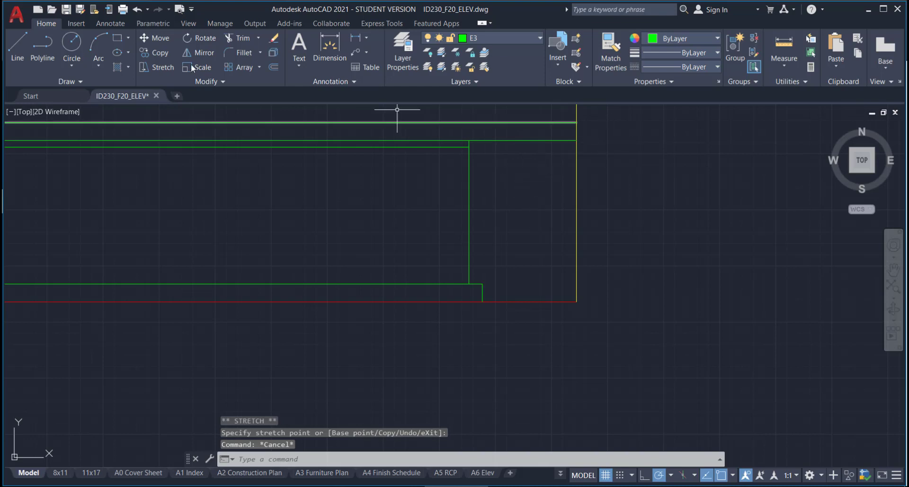
Draw a vertical line from the counter's top line down to its underside, 1.5" west of the east wall.
text(l)
key(Return)
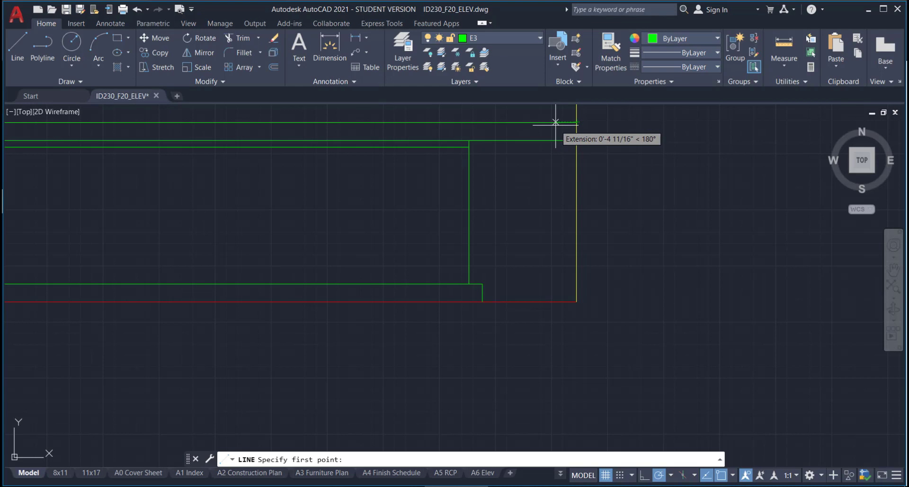
text(1.5)
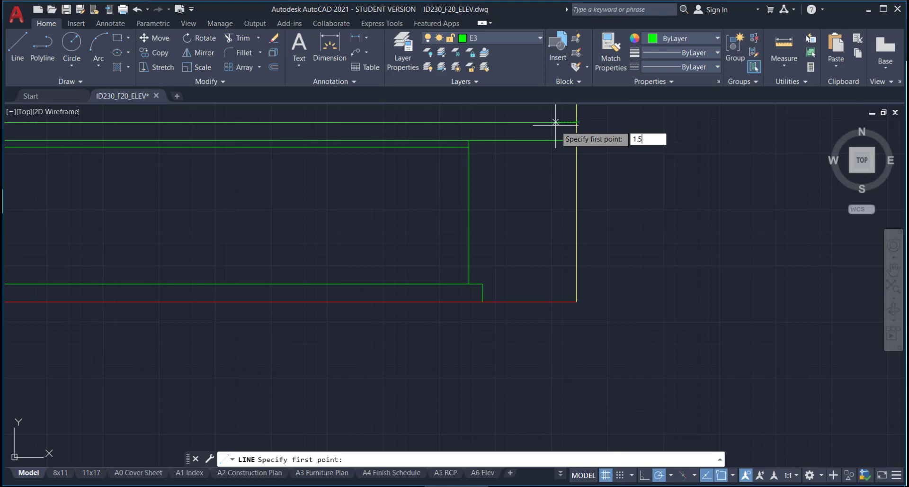
key(Return)
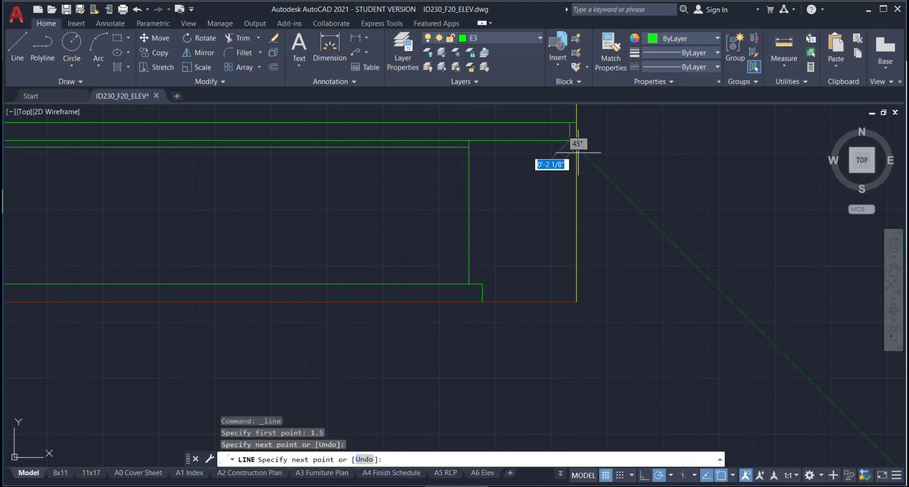
key(Escape)
Shorten the counter's underside line so its east end meets the bottom of the short vertical line near the east wall.
scroll(577, 142, up, 2)
click(578, 137)
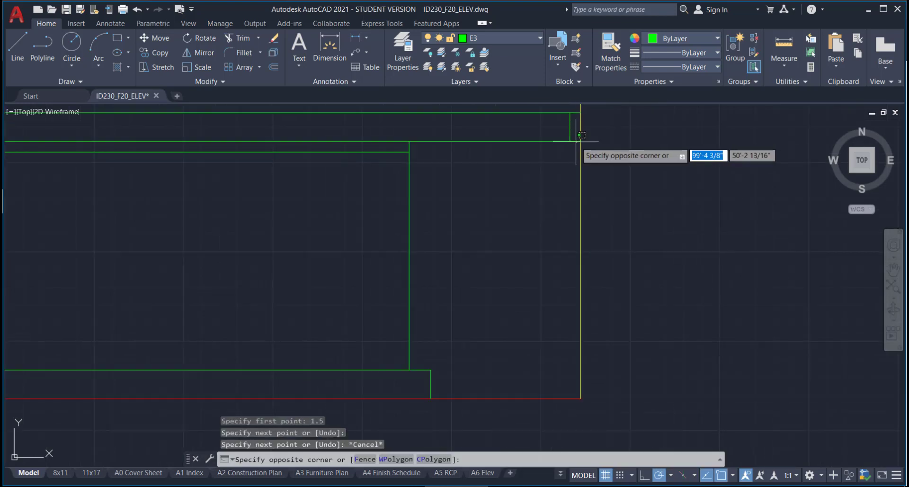
click(575, 142)
click(571, 141)
key(Escape)
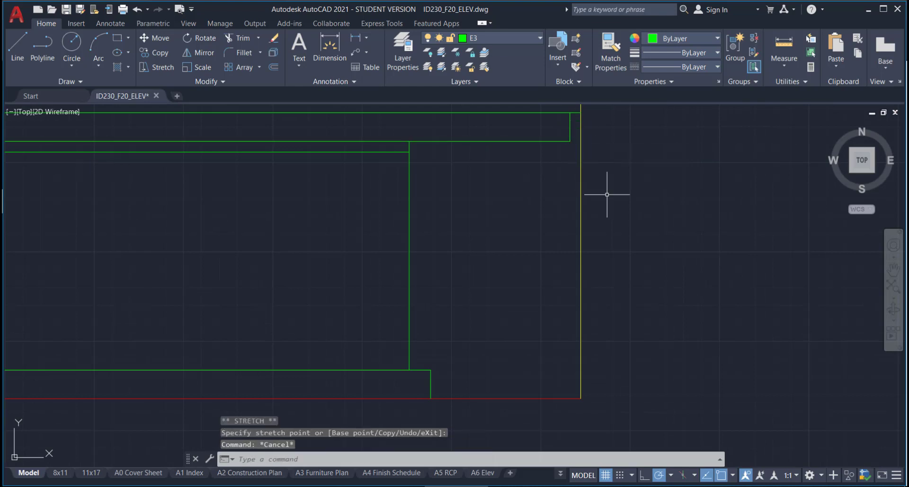
scroll(613, 194, down, 2)
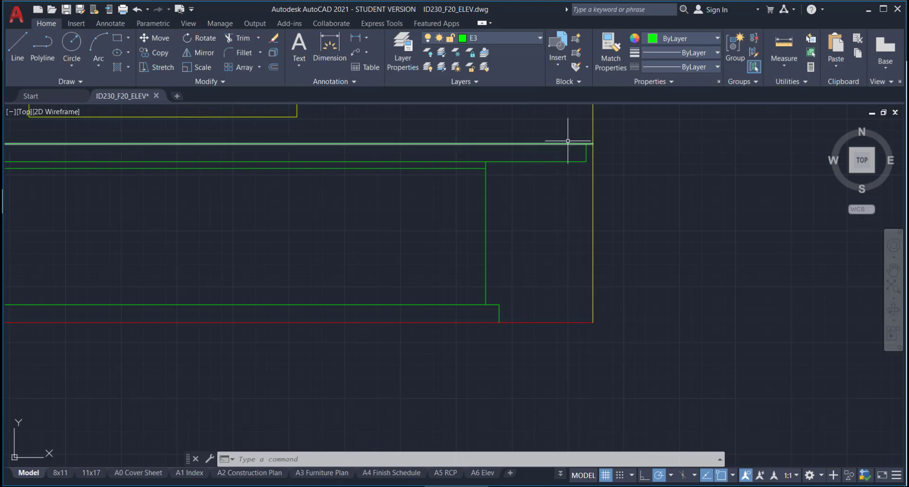
right_click(536, 317)
click(586, 327)
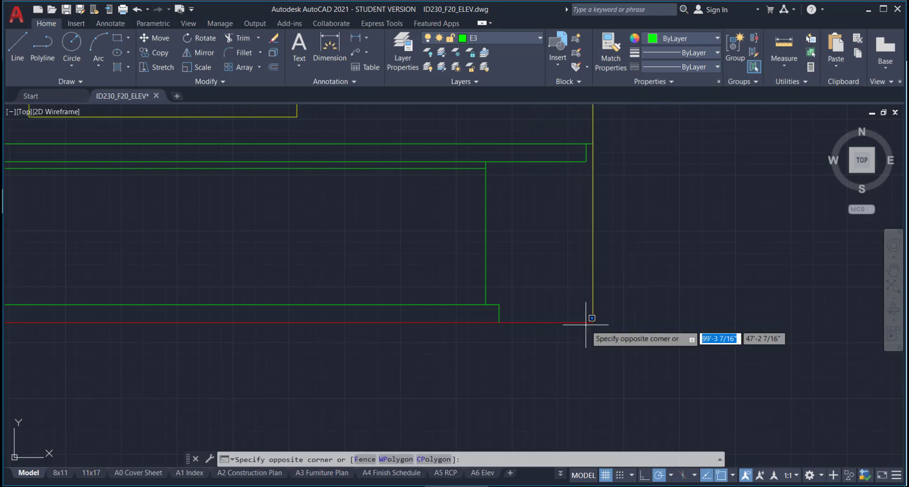
click(655, 329)
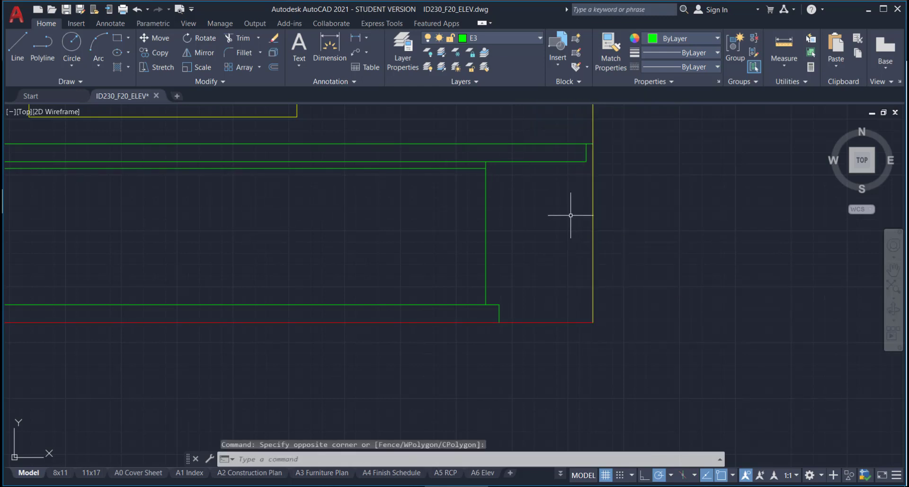
Hatch the cut cabinet section enclosed by the counter, vertical cabinet line, toe kick, floor and east wall.
text(hatch)
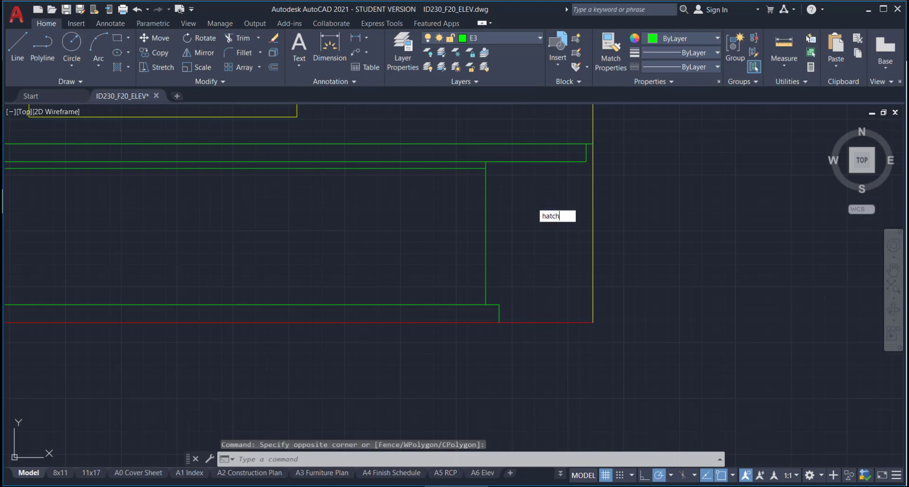
key(Return)
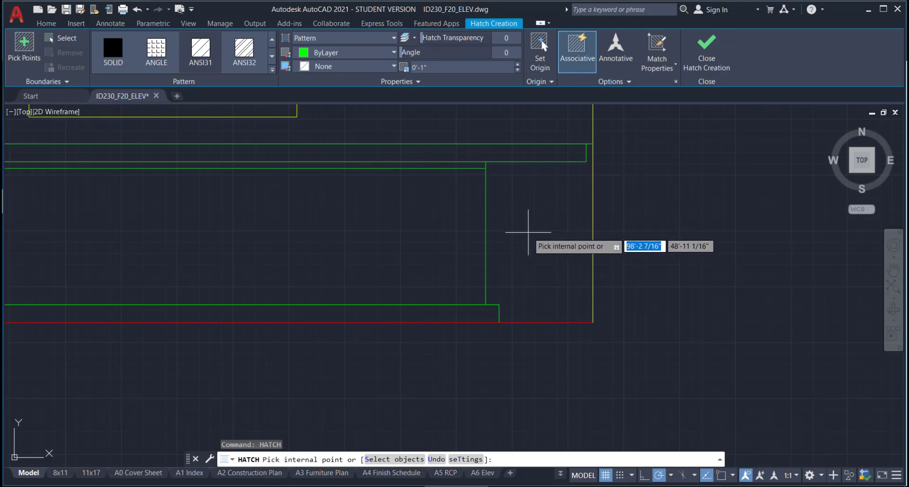
click(529, 232)
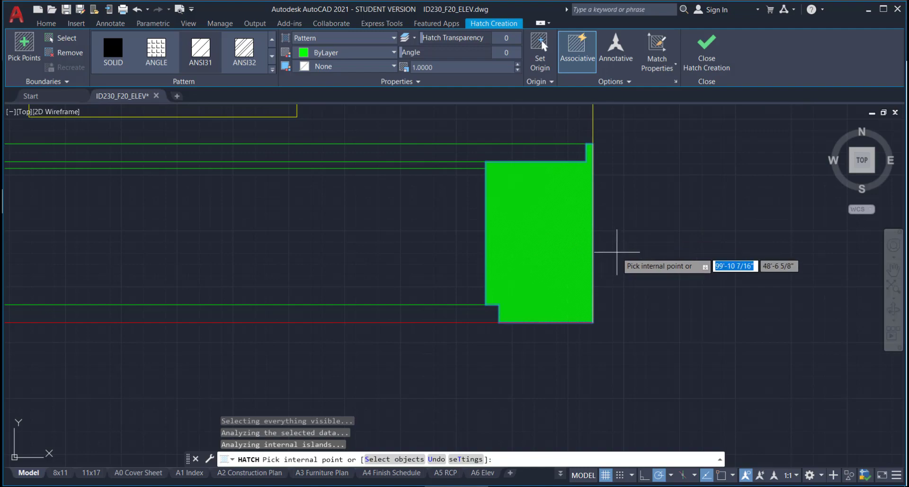
Set the cabinet section's hatch scale to 20 and finish the hatch.
scroll(544, 189, up, 6)
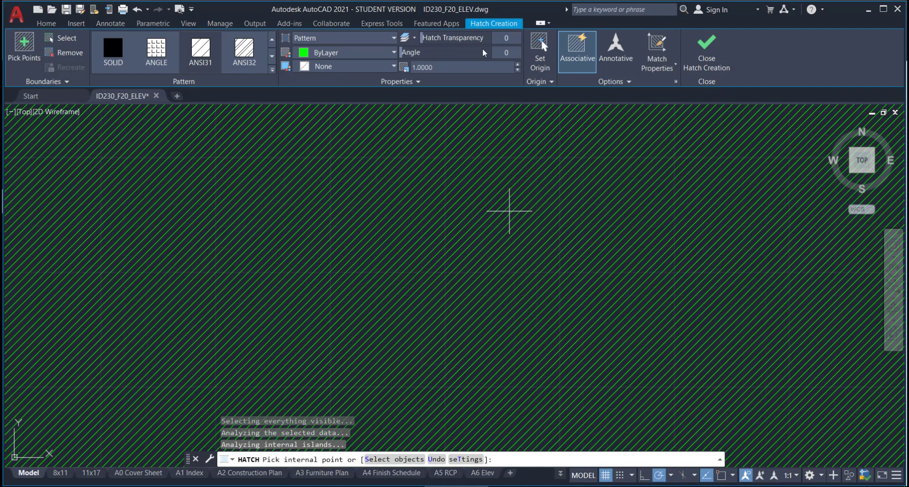
click(441, 69)
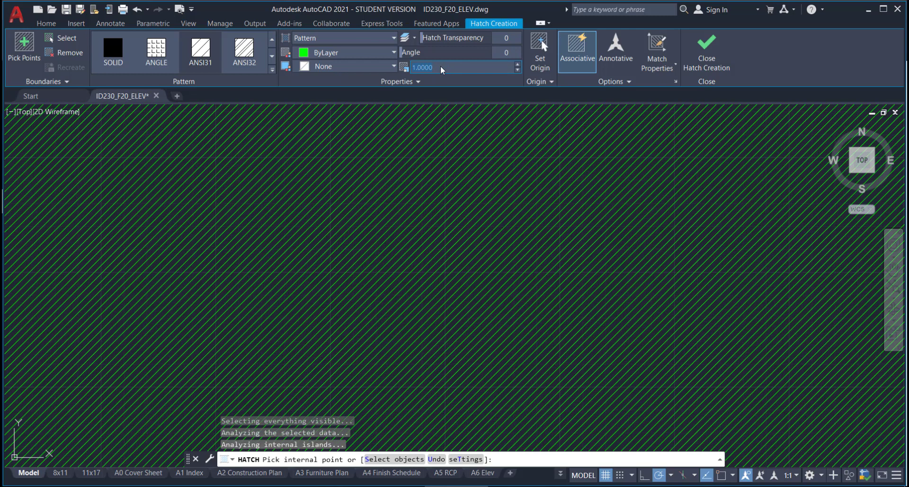
text(20)
key(Return)
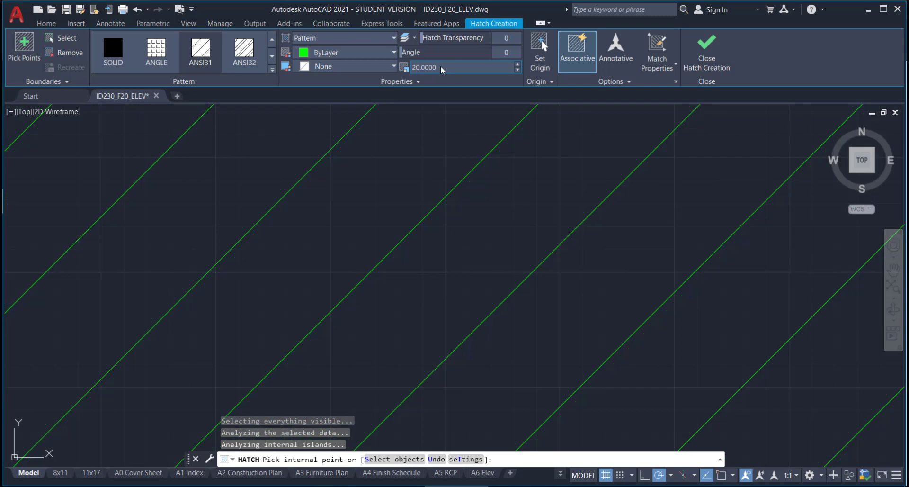
scroll(535, 332, down, 9)
mouse_move(544, 315)
middle_down()
mouse_move(512, 164)
mouse_move(510, 173)
middle_up()
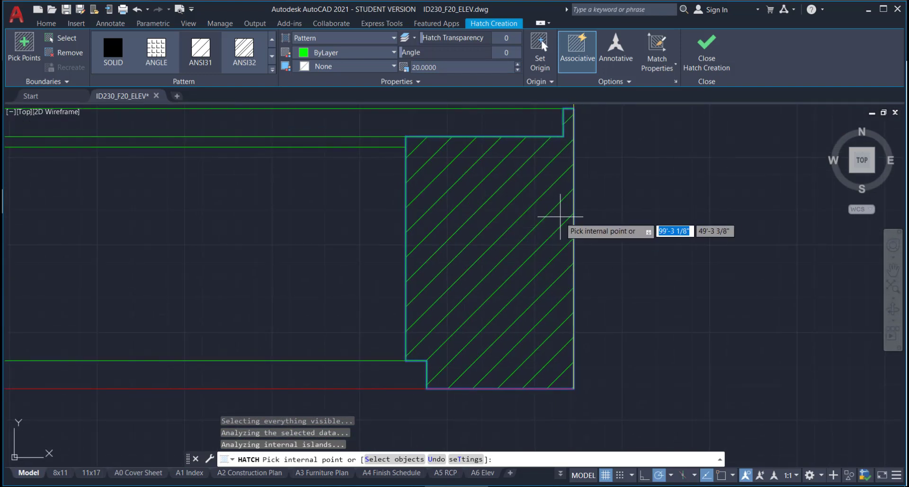
key(Escape)
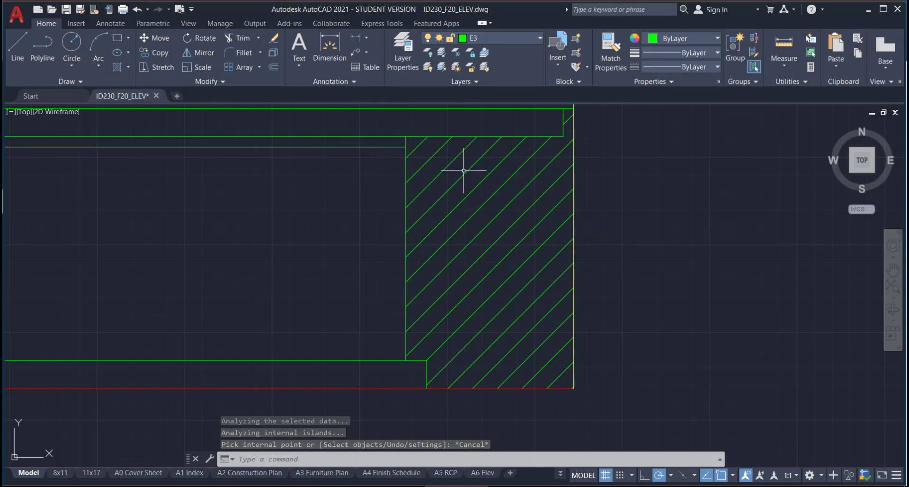
Move the cabinet section's hatch to layer E6.
click(468, 176)
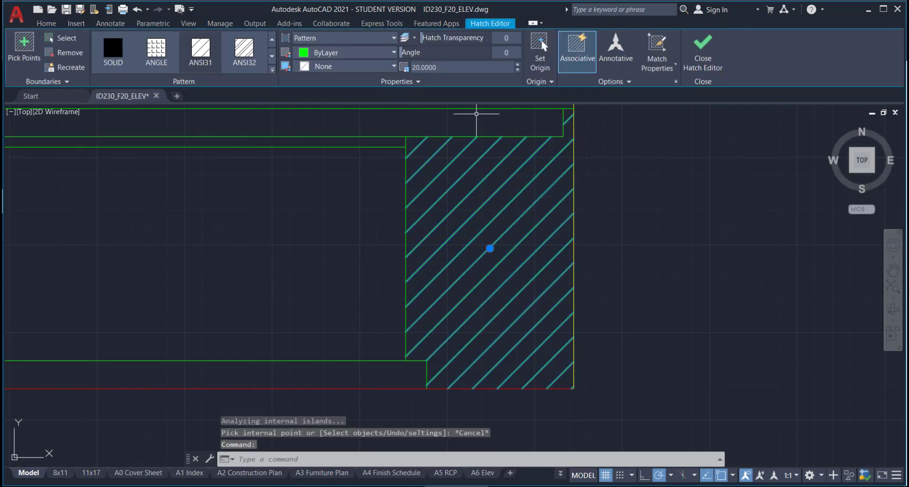
click(47, 24)
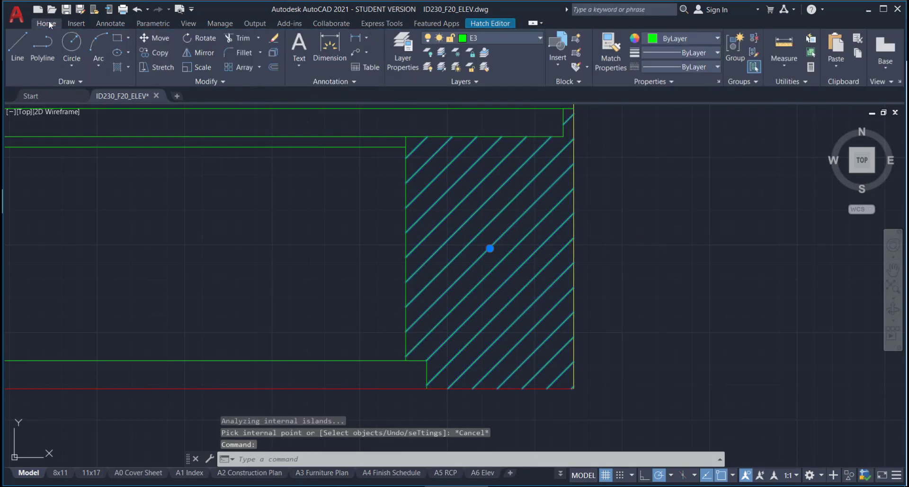
click(541, 35)
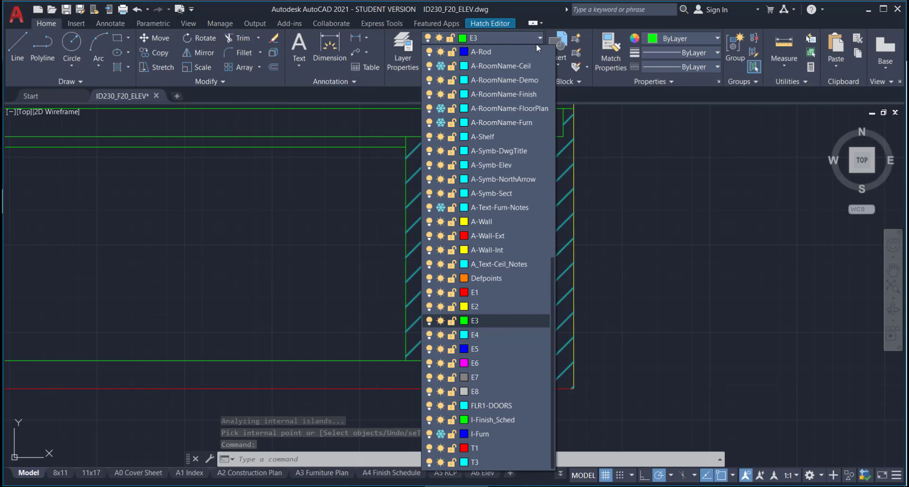
click(496, 365)
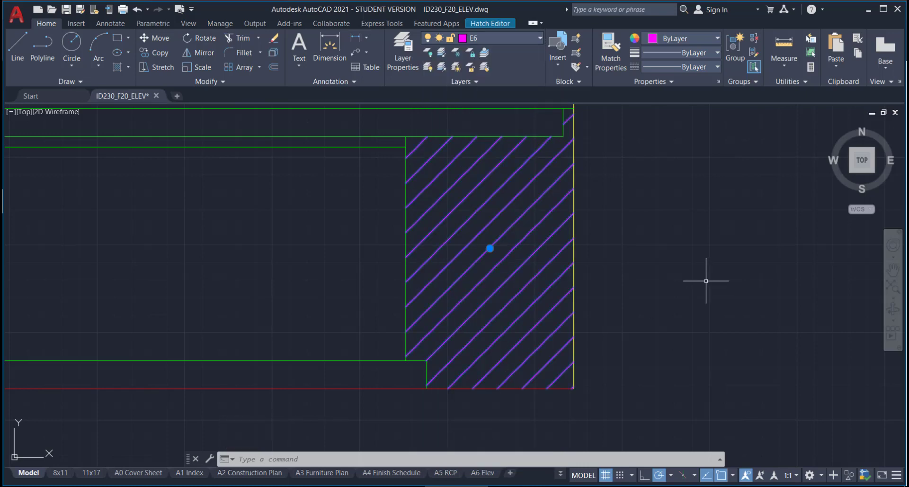
key(Escape)
Examine the completed sample kitchen elevations, including the base cabinet layout, width dimensions and hatched cabinet section at the east end.
scroll(636, 221, down, 4)
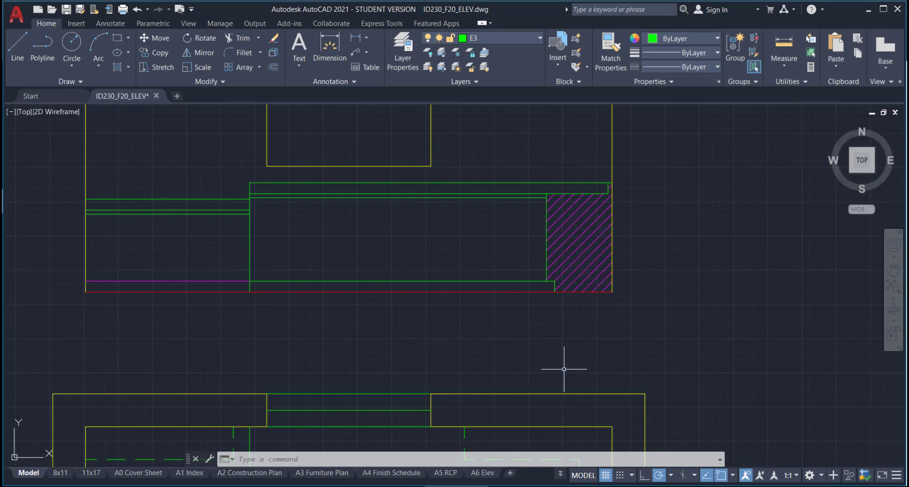
scroll(544, 359, down, 5)
scroll(521, 352, up, 5)
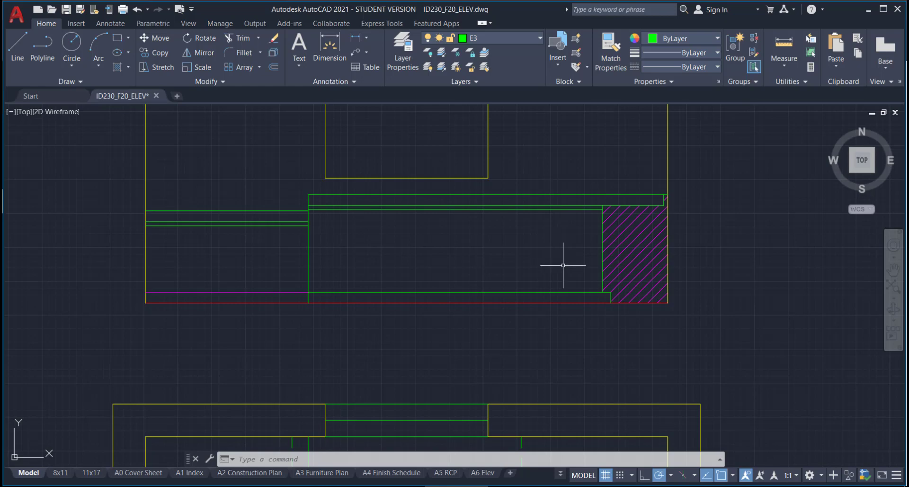
scroll(592, 227, down, 5)
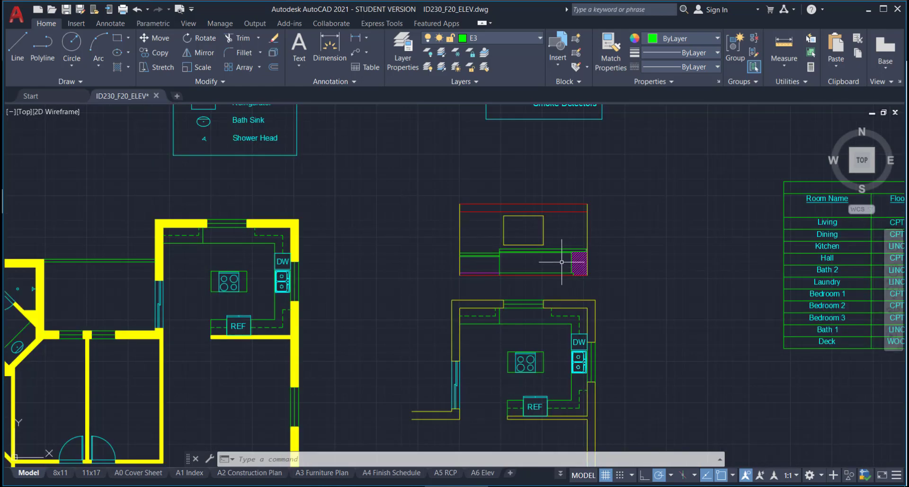
mouse_move(633, 197)
middle_down()
mouse_move(462, 279)
mouse_move(295, 403)
mouse_move(139, 388)
middle_up()
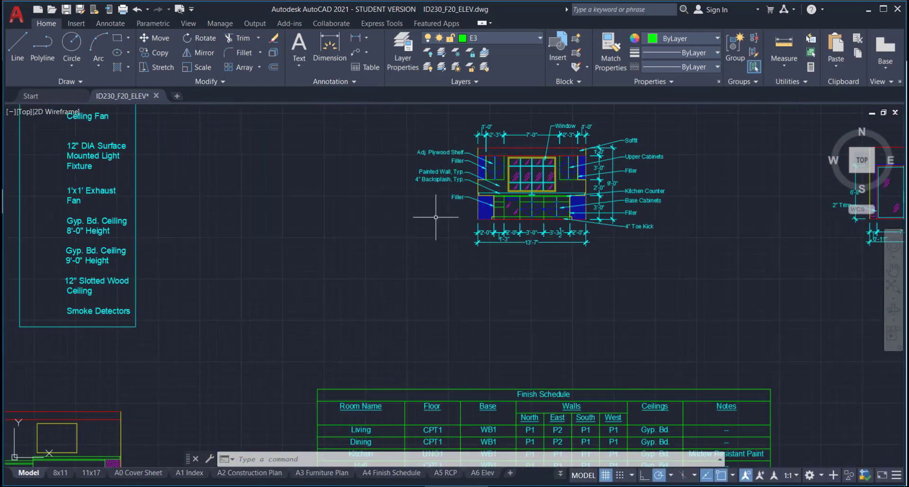
scroll(561, 210, up, 6)
scroll(562, 210, down, 6)
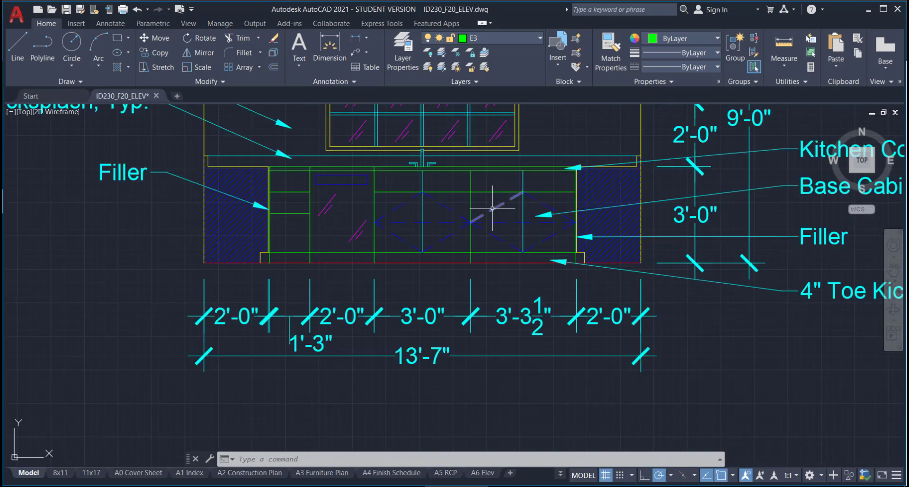
middle_drag(474, 253, 442, 329)
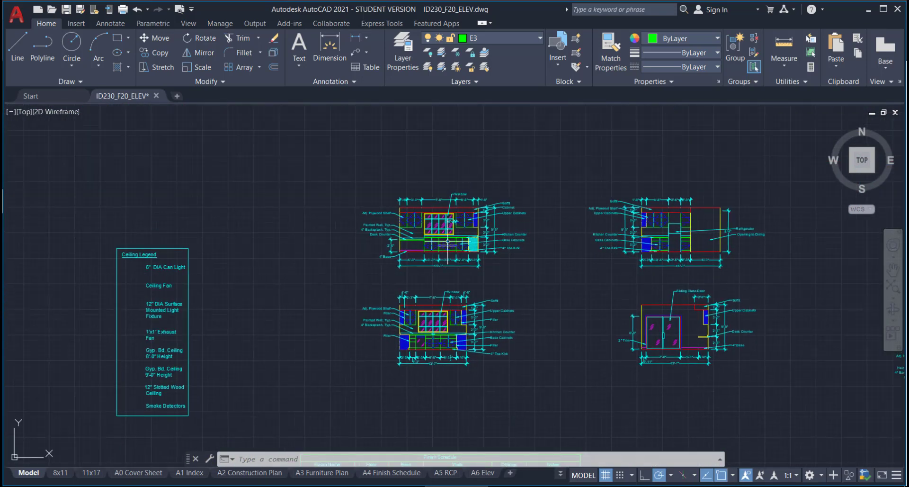
scroll(440, 249, up, 7)
mouse_move(455, 269)
middle_down()
mouse_move(481, 237)
mouse_move(521, 220)
mouse_move(547, 222)
middle_up()
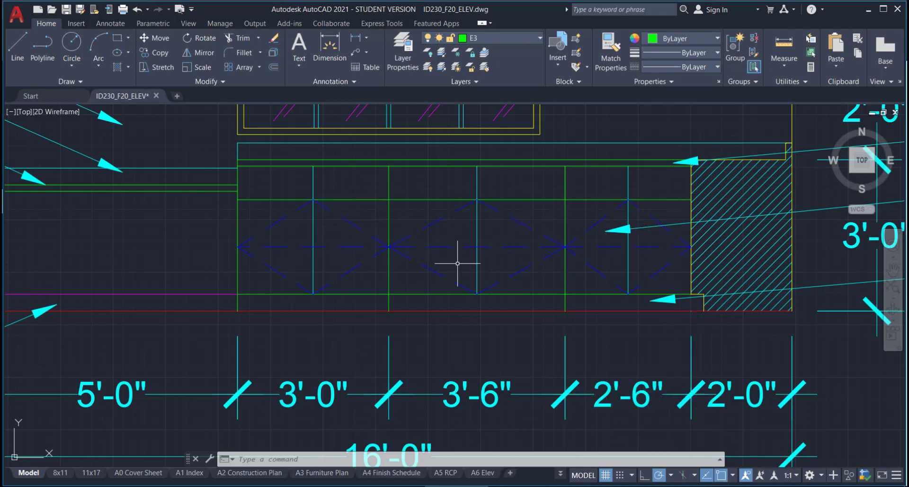
scroll(458, 263, down, 5)
scroll(568, 239, up, 4)
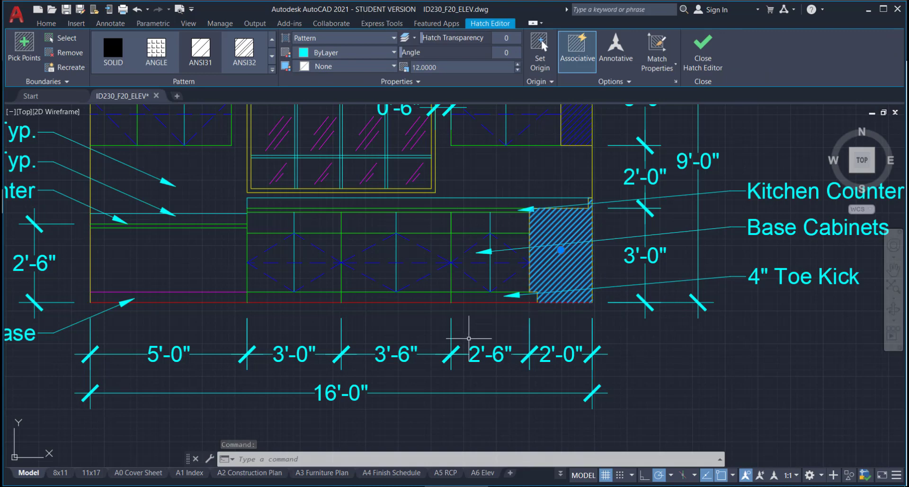
key(Escape)
key(Escape)
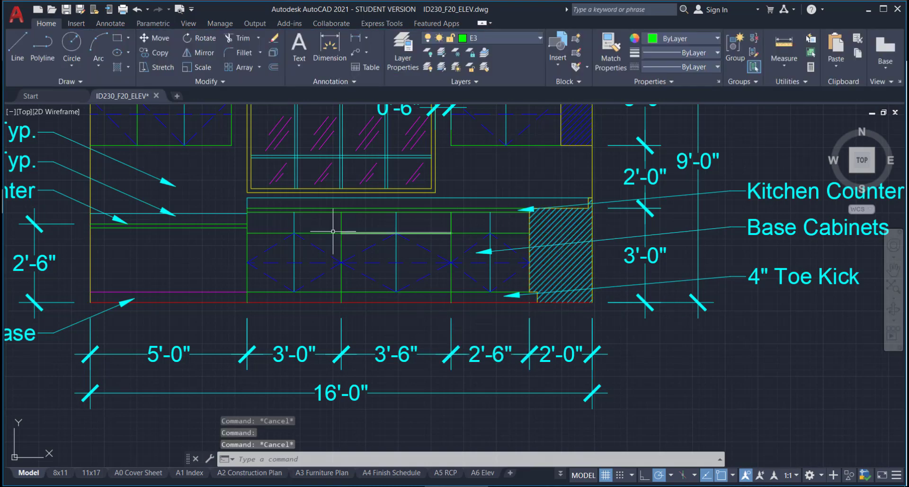
Examine the sample elevation's base cabinet division lines, door centre line and dashed door-swing lines, including their endpoints and layers.
scroll(306, 236, up, 4)
mouse_move(332, 274)
middle_down()
mouse_move(428, 262)
mouse_move(442, 243)
middle_up()
drag(517, 368, 490, 362)
click(297, 363)
click(260, 365)
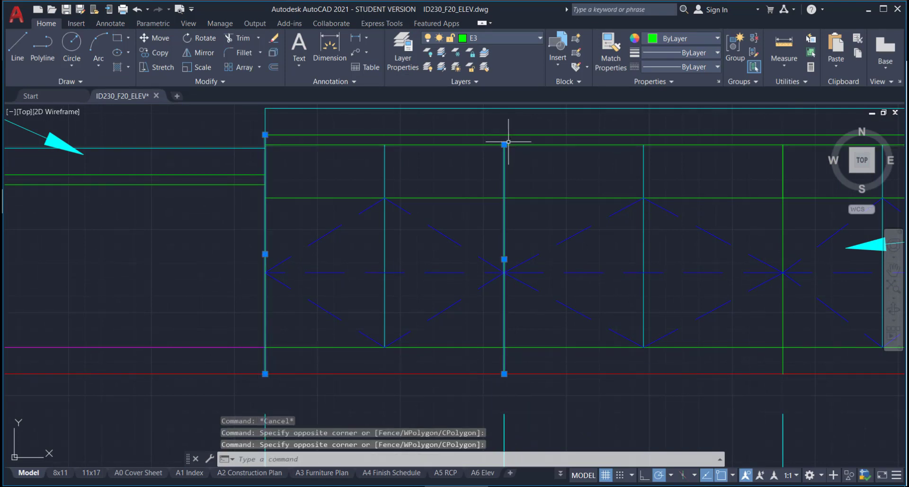
mouse_move(504, 374)
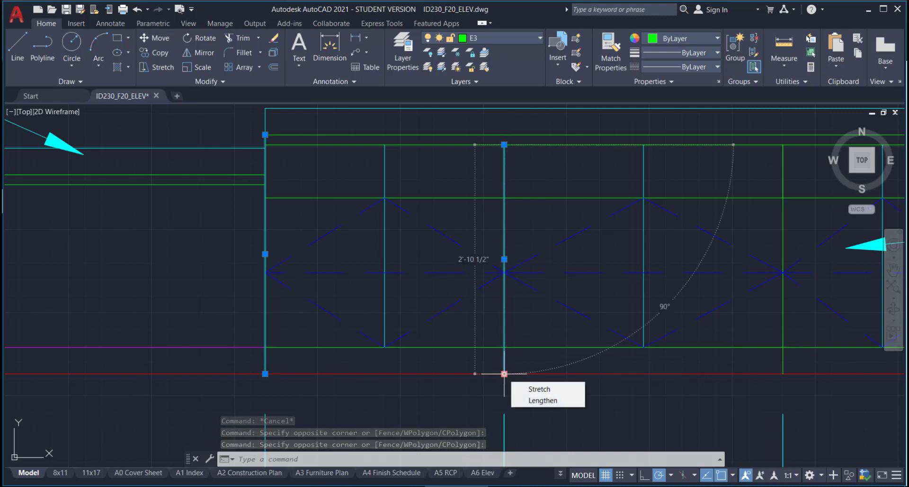
key(Escape)
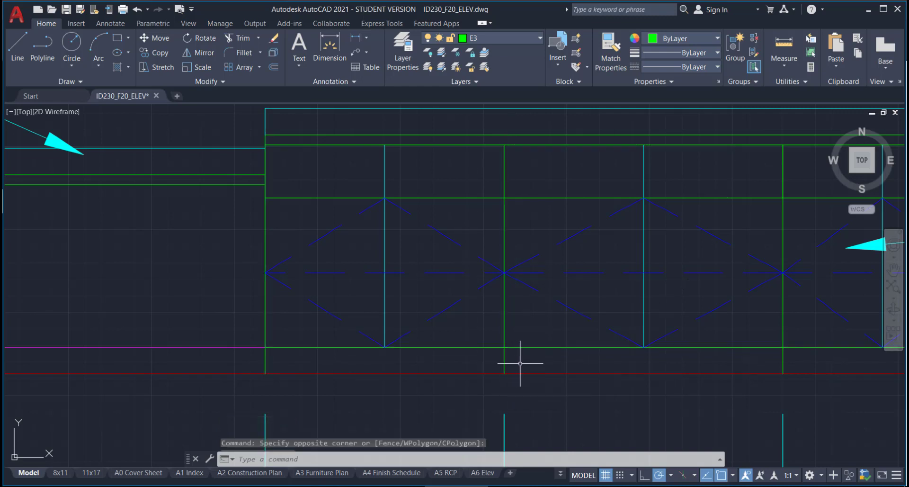
click(385, 244)
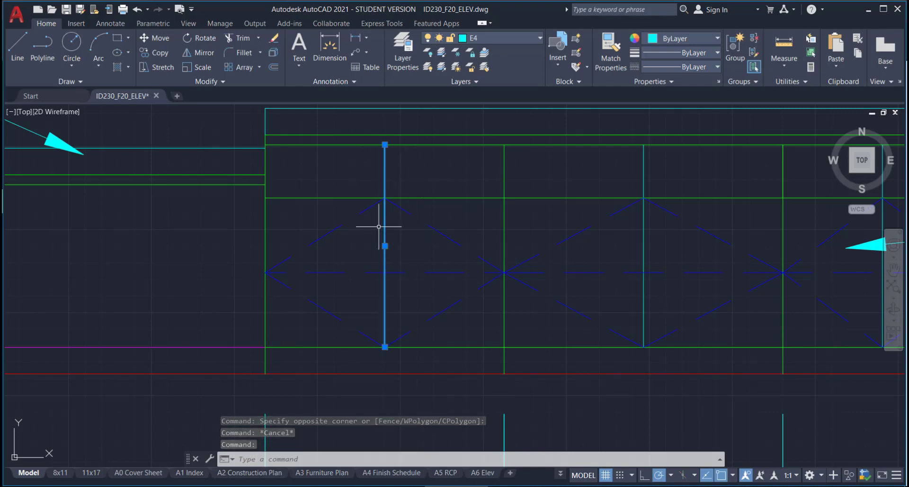
key(Escape)
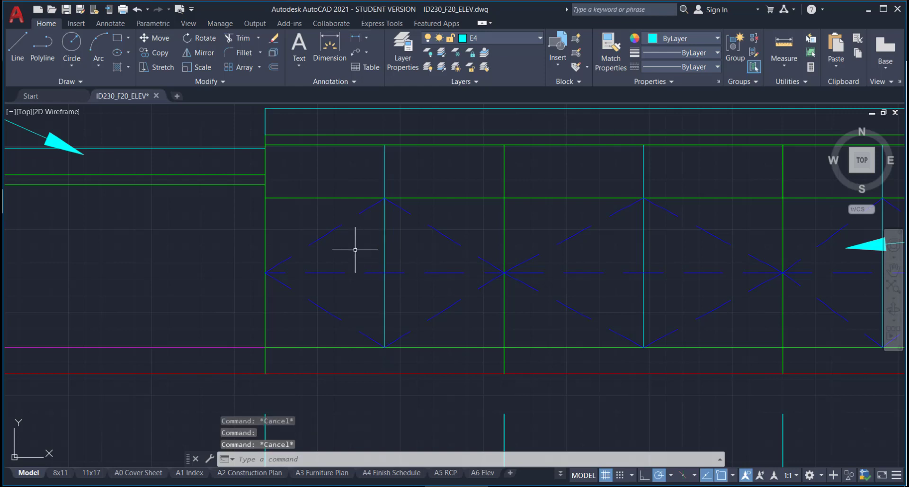
click(339, 239)
click(322, 225)
click(326, 299)
click(315, 311)
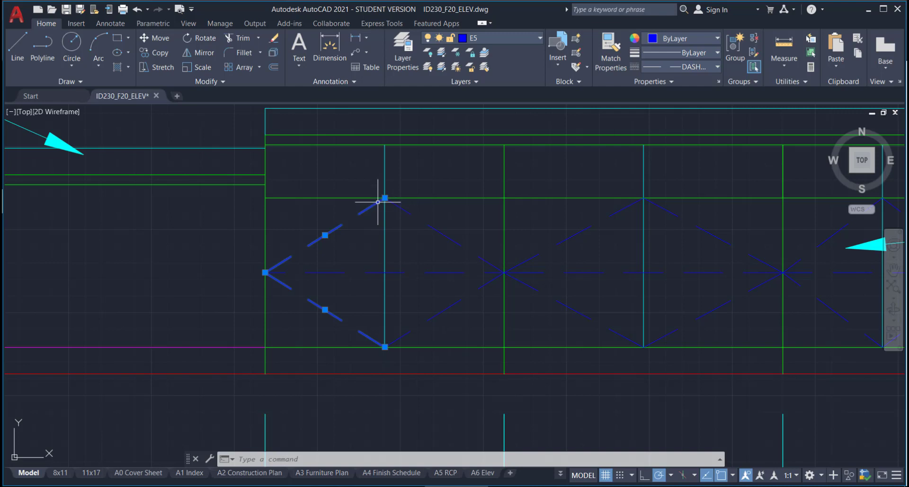
Examine the dashed horizontal line in the sample's first base cabinet and measure the drawer front's height.
key(Escape)
click(438, 271)
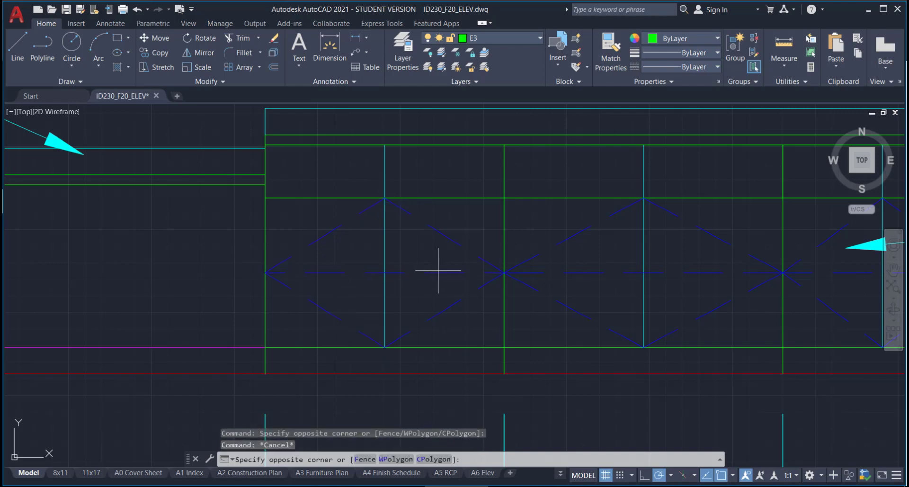
click(406, 279)
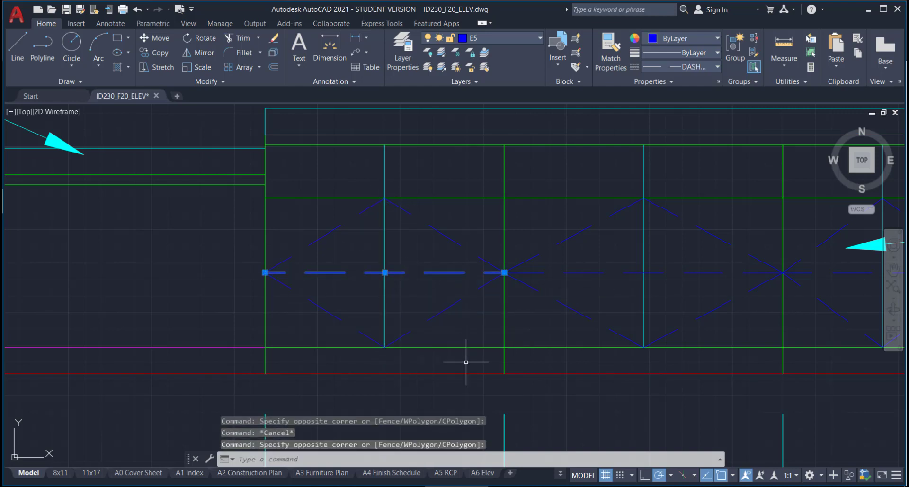
key(Escape)
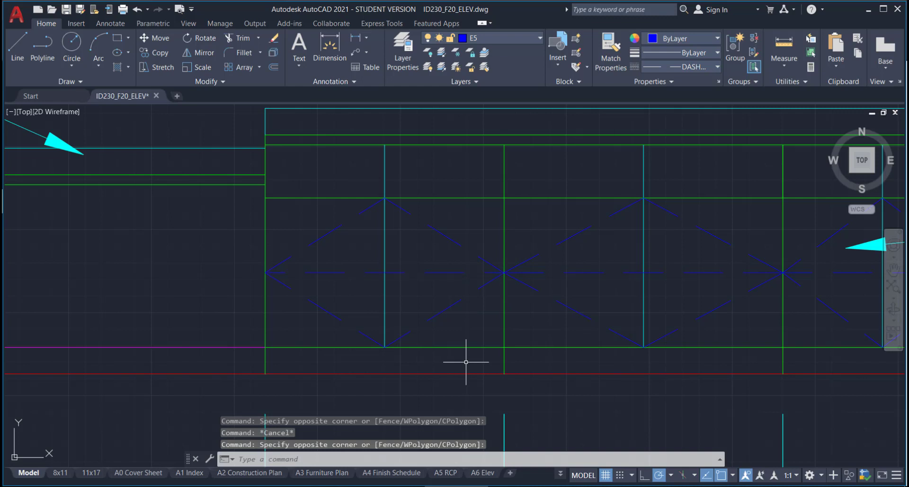
click(788, 70)
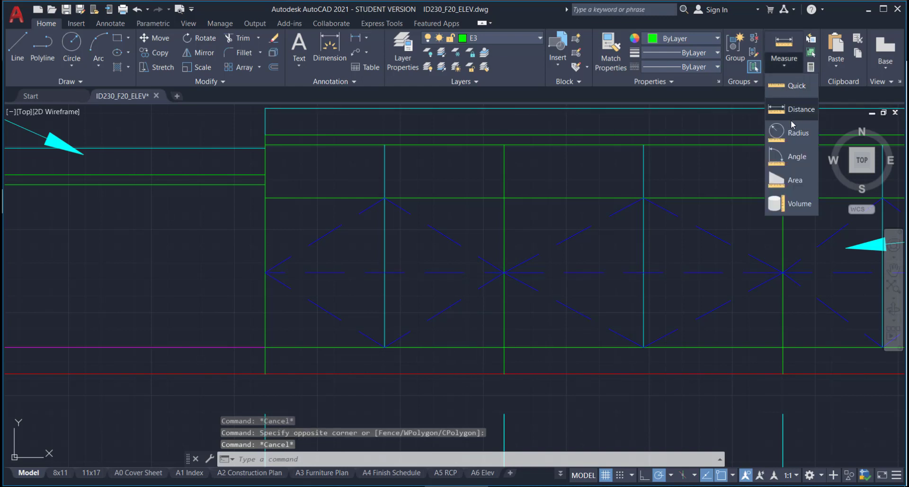
click(794, 90)
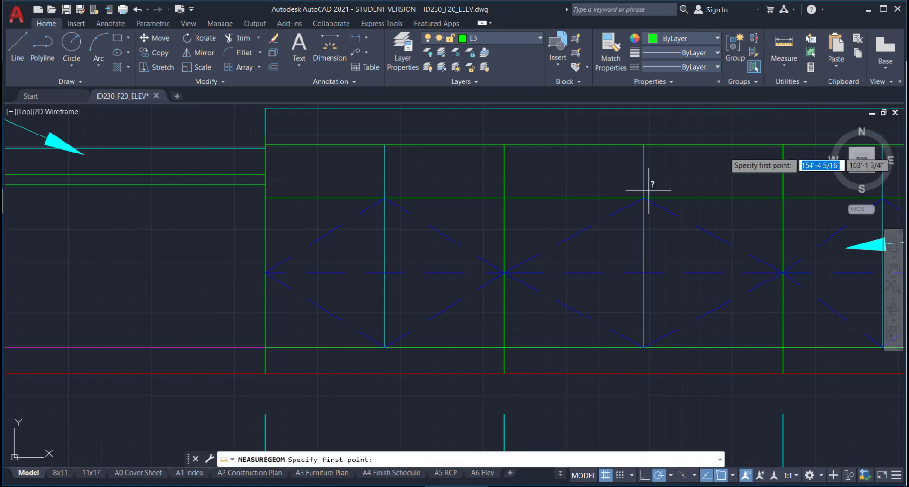
click(503, 145)
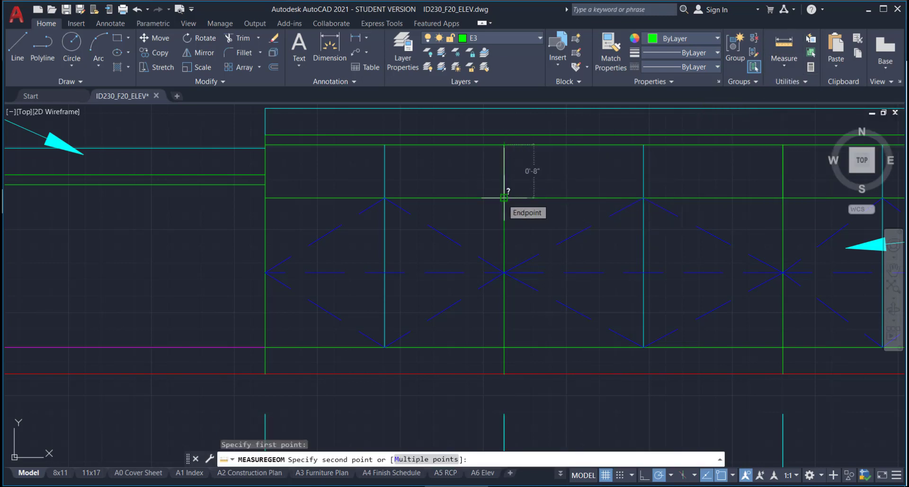
key(Escape)
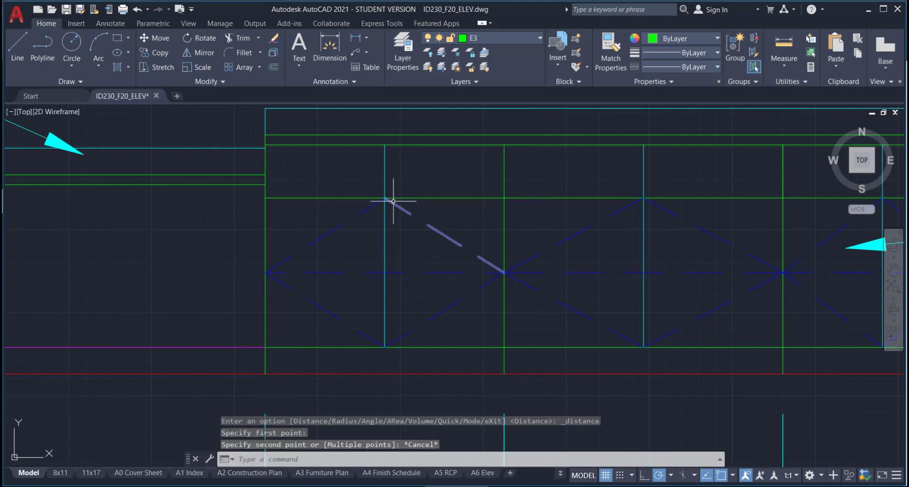
mouse_move(393, 200)
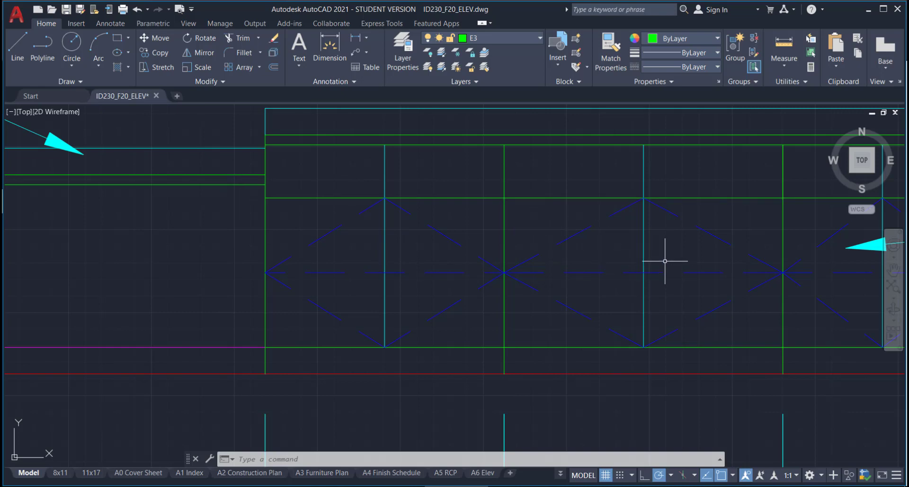
Offset the north elevation's vertical cabinet edge beside the hatched section 2'6" westward as a base cabinet division line.
scroll(665, 261, down, 5)
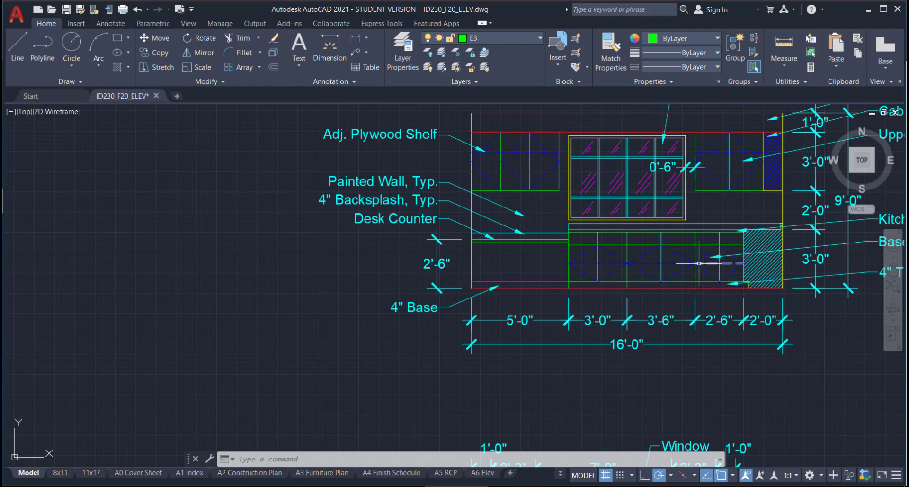
scroll(605, 137, down, 6)
middle_drag(453, 375, 617, 188)
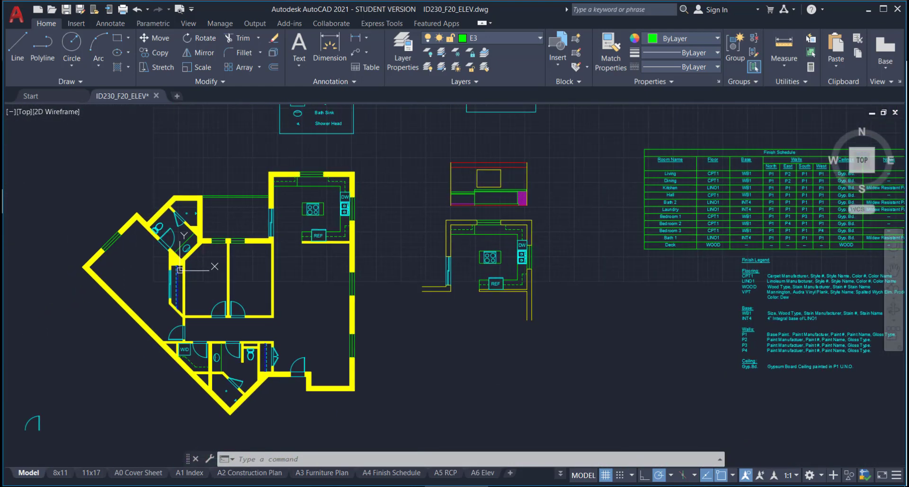
scroll(522, 236, up, 2)
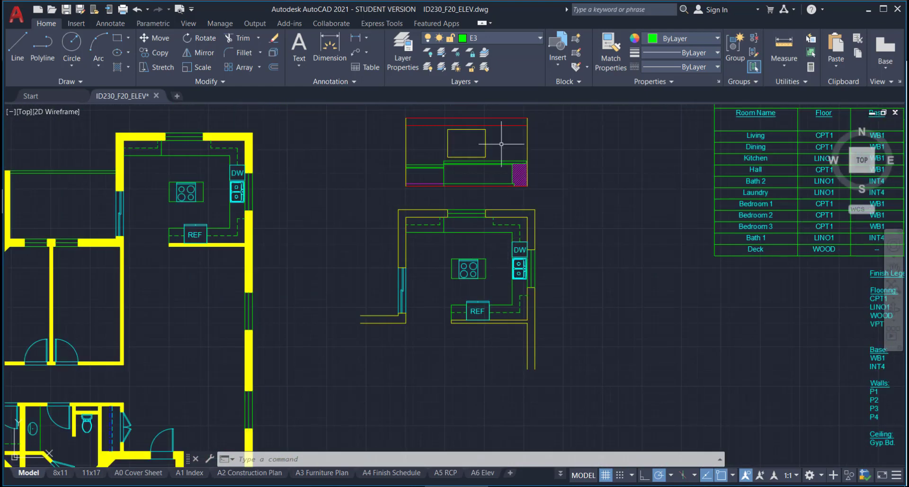
scroll(499, 153, up, 4)
scroll(495, 194, up, 4)
middle_drag(509, 216, 572, 252)
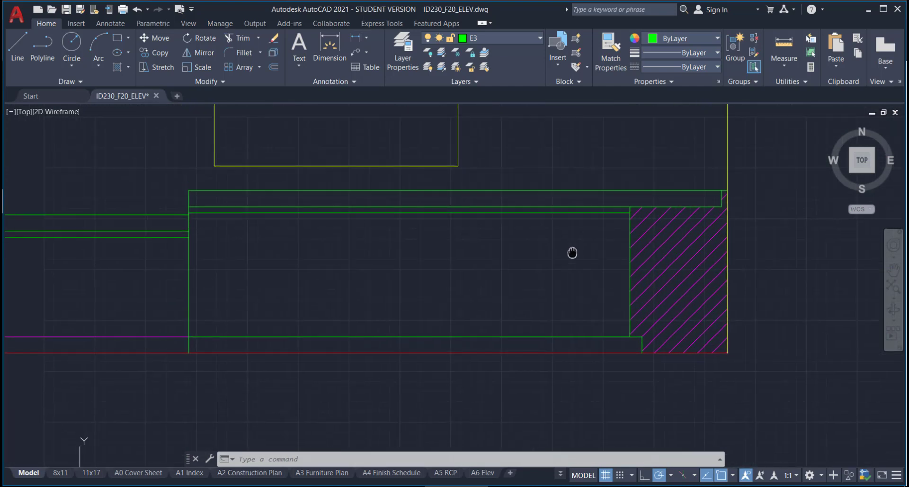
key(Escape)
key(Escape)
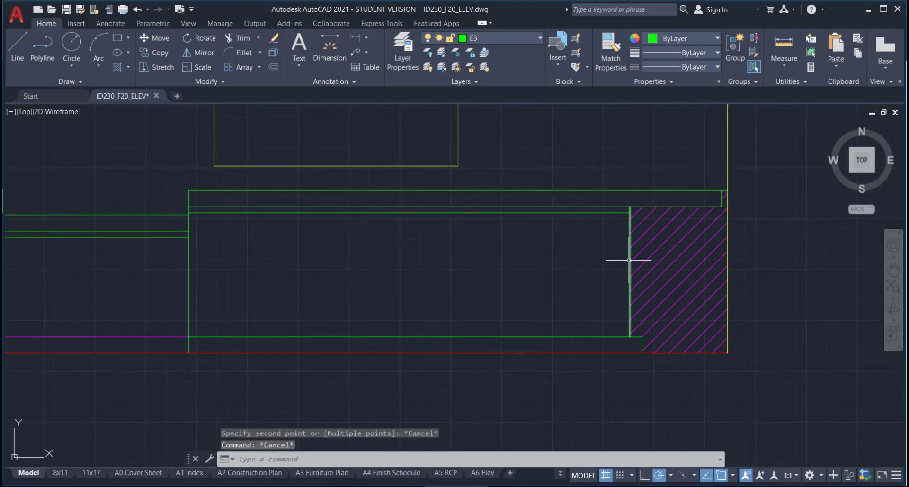
click(273, 68)
text(2'6)
key(Return)
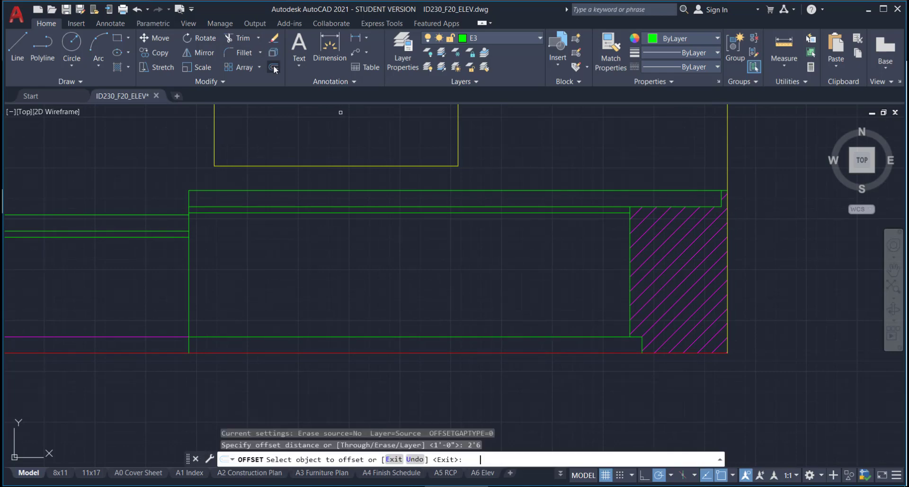
click(629, 274)
click(579, 298)
key(Escape)
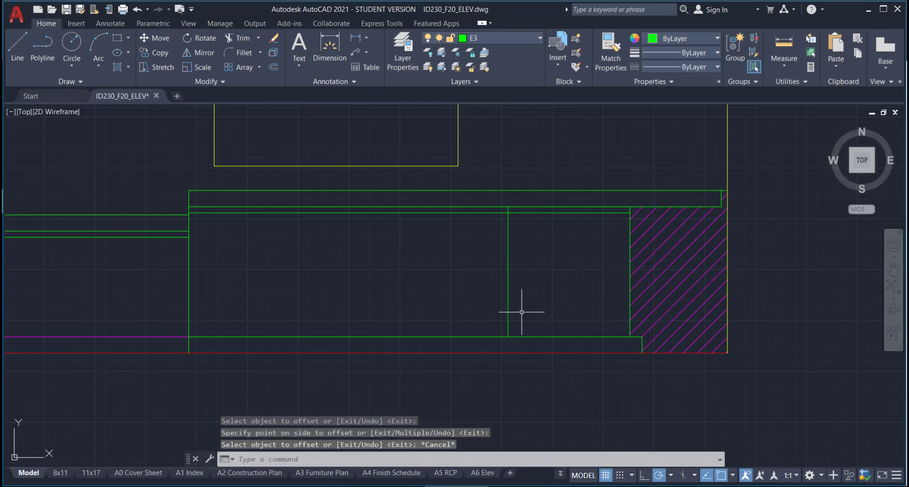
Shorten the base cabinet division line by stretching its upper endpoint down to the underside of the countertop.
click(521, 311)
click(484, 293)
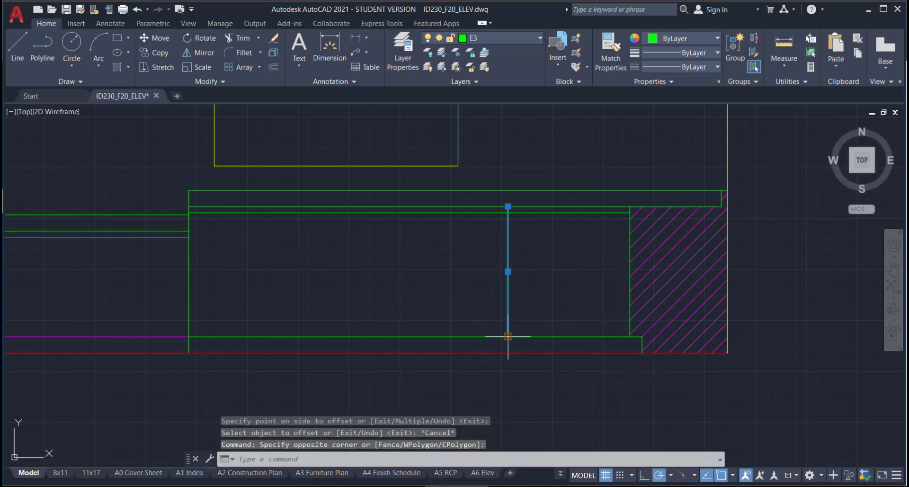
click(508, 336)
key(Escape)
scroll(513, 209, up, 4)
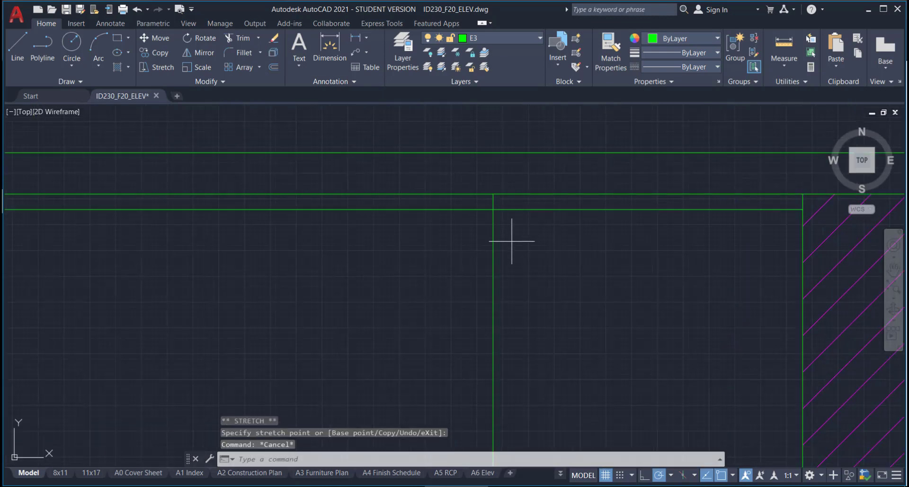
click(512, 241)
click(488, 230)
click(493, 193)
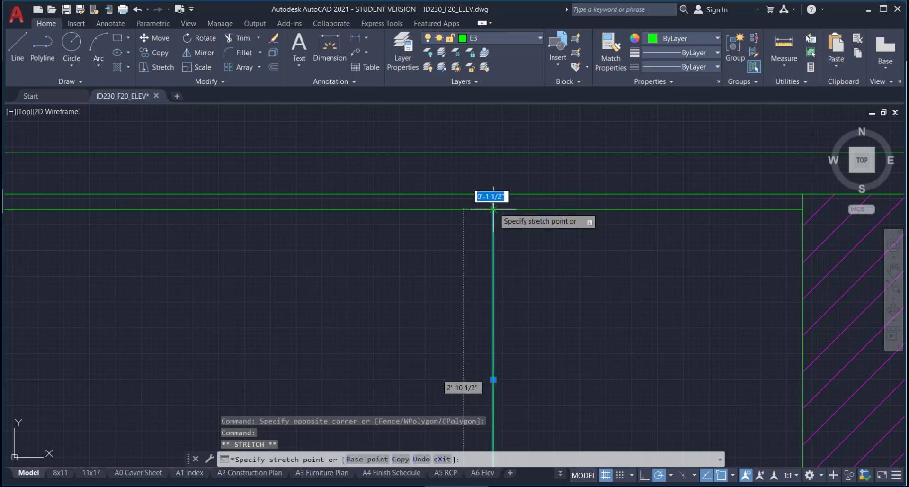
click(493, 209)
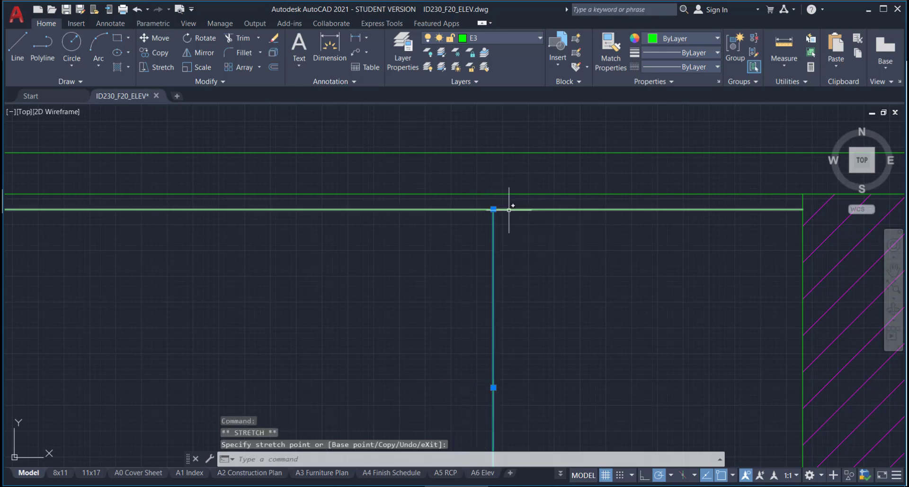
Offset the vertical cabinet divider 3'-6" to its left to create a second divider in the base cabinet.
key(Escape)
scroll(571, 346, down, 4)
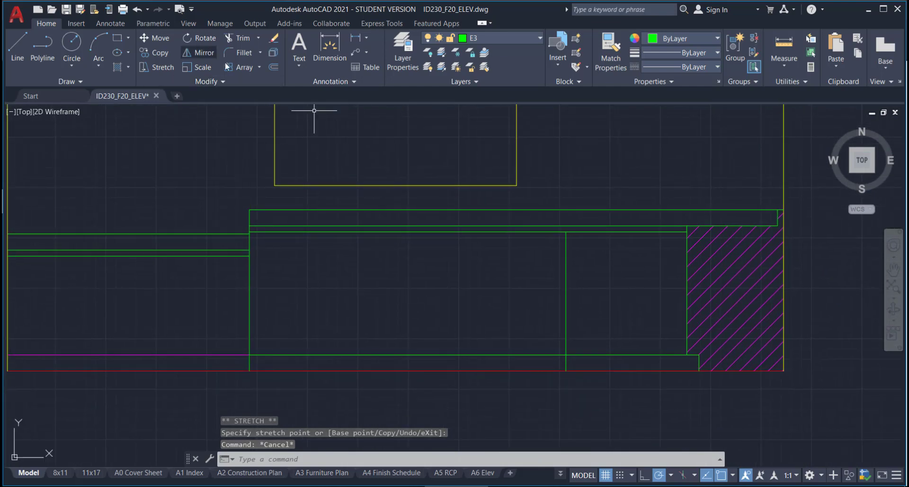
click(274, 67)
text(3')
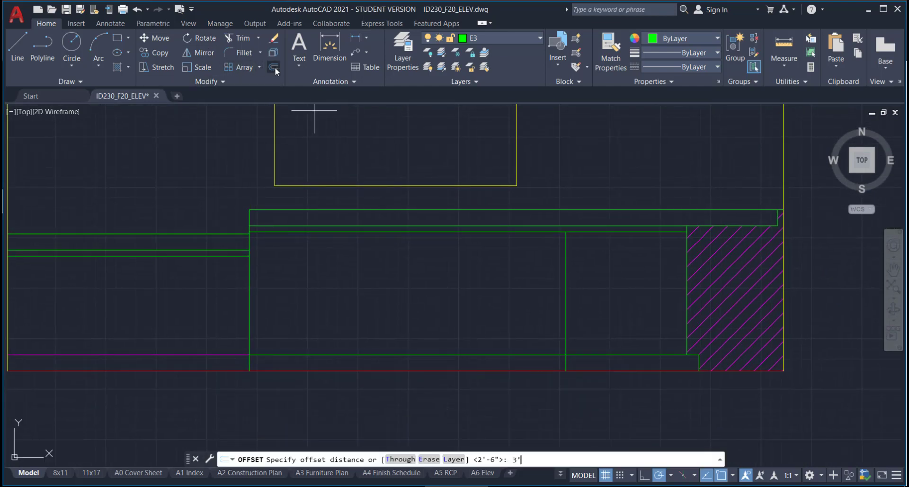
text(6)
key(Return)
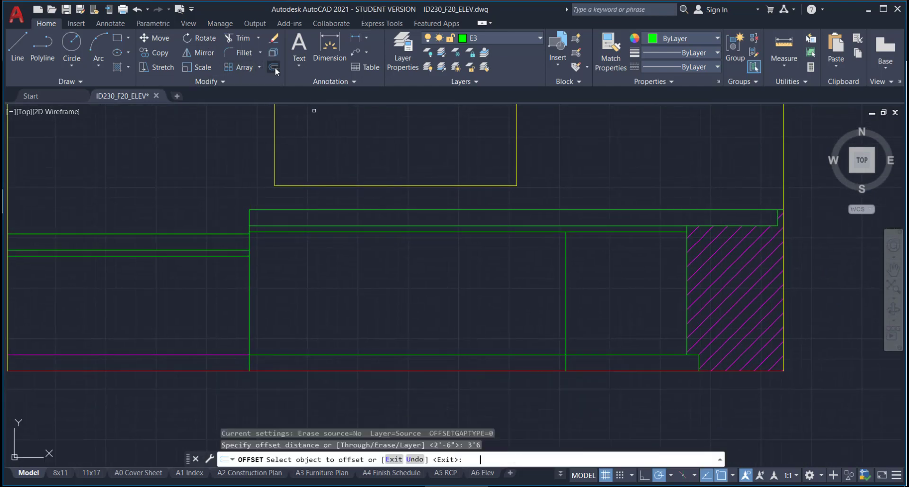
click(566, 302)
click(449, 306)
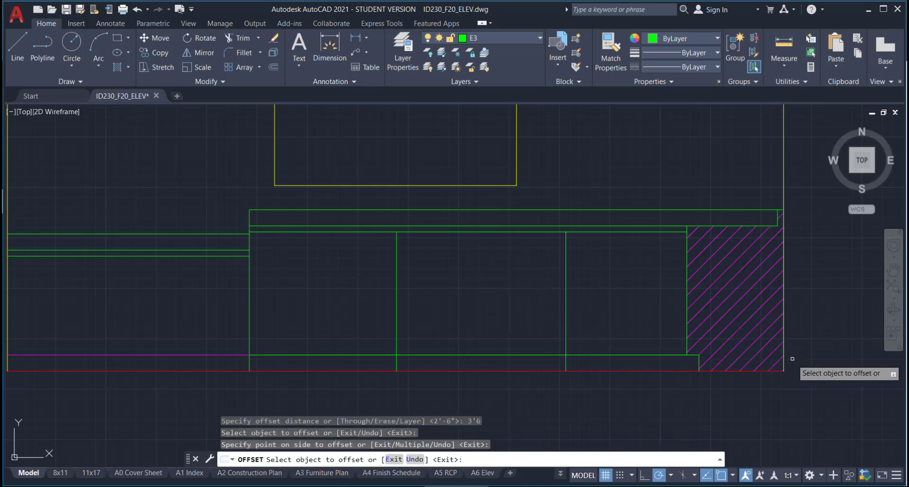
key(Escape)
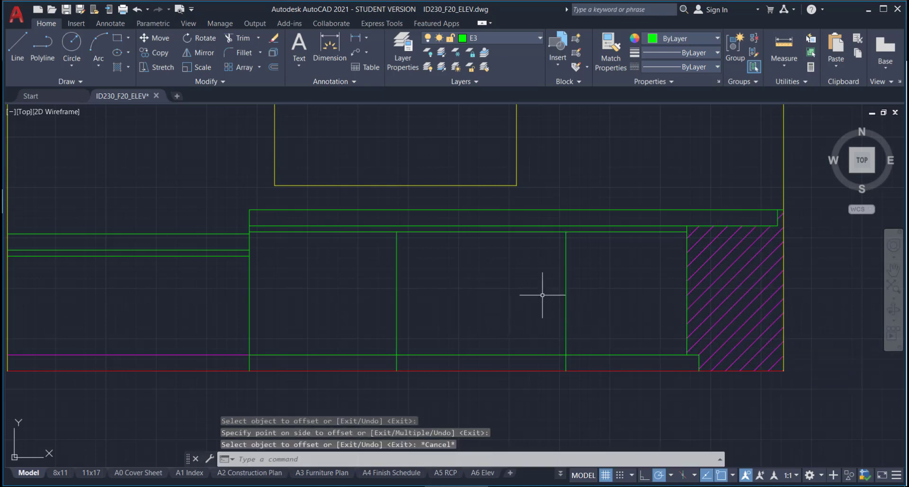
Measure the horizontal distance from the base of the new divider toward the cabinet's left edge.
click(785, 67)
click(788, 110)
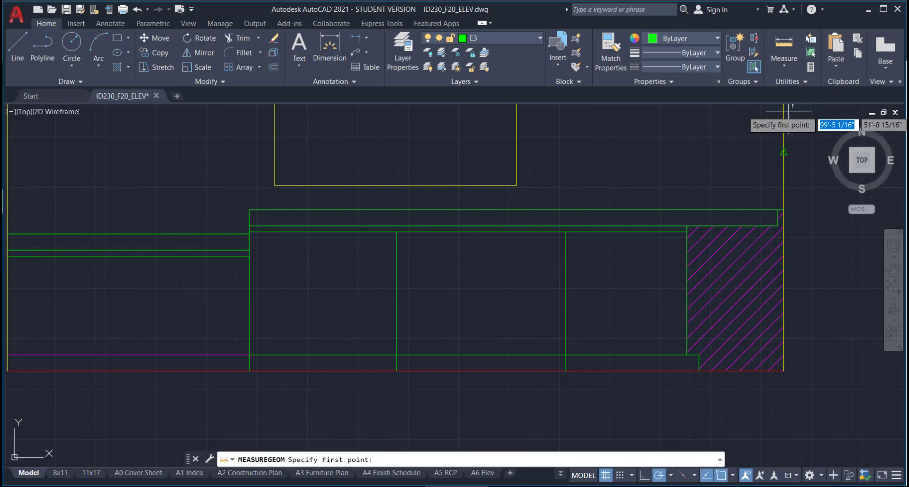
click(396, 354)
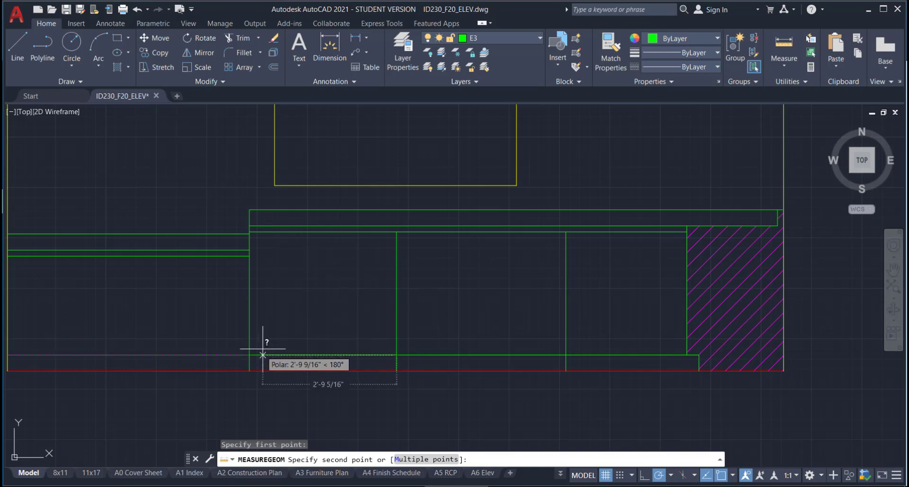
key(Escape)
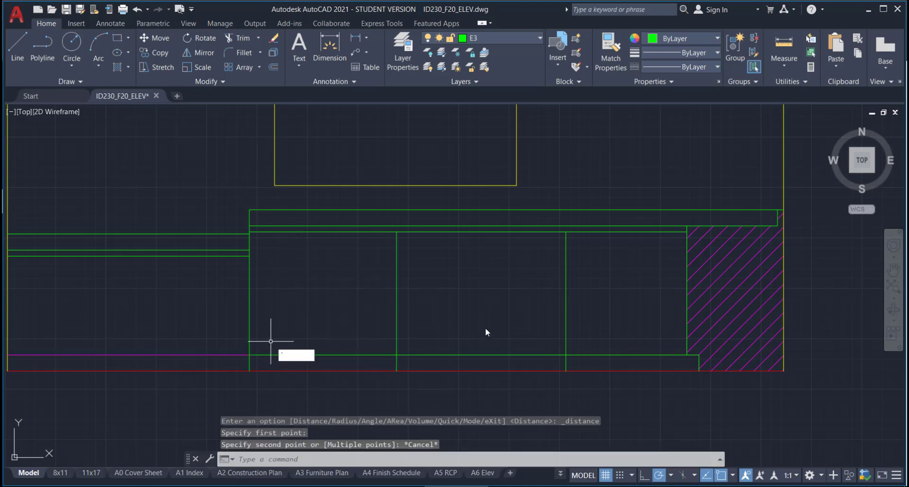
key(Escape)
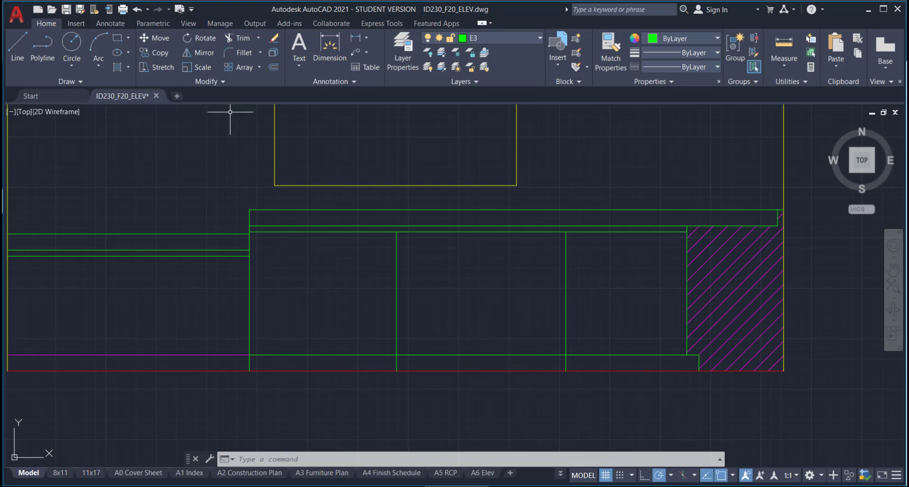
Offset the left divider 3' to its left, placing another vertical line near the cabinet's left edge.
click(273, 68)
text(3)
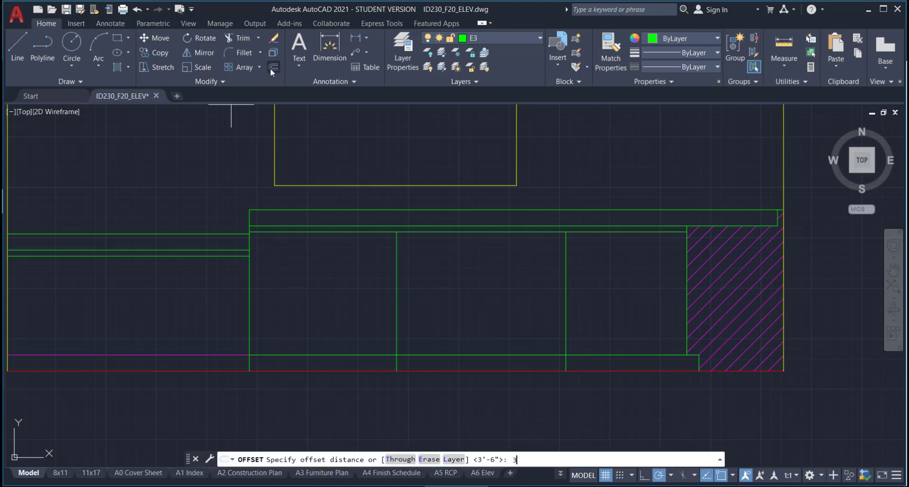
text(')
key(Return)
click(396, 304)
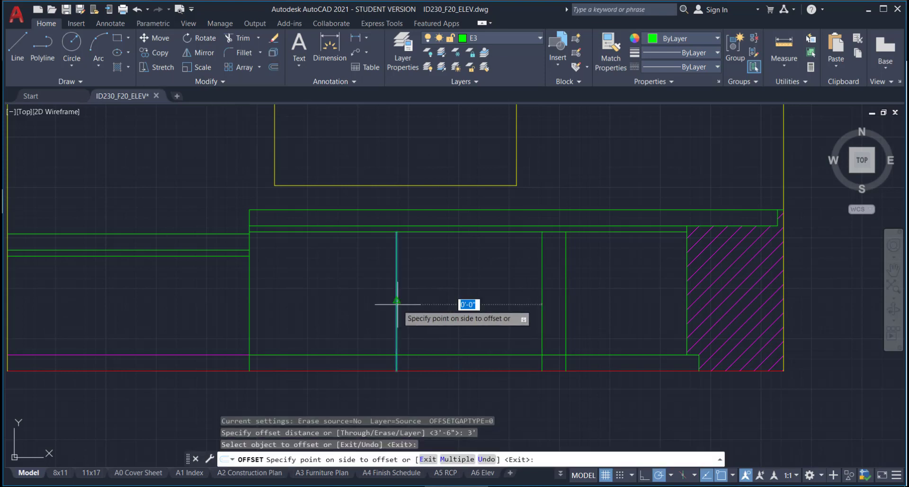
click(270, 299)
key(Escape)
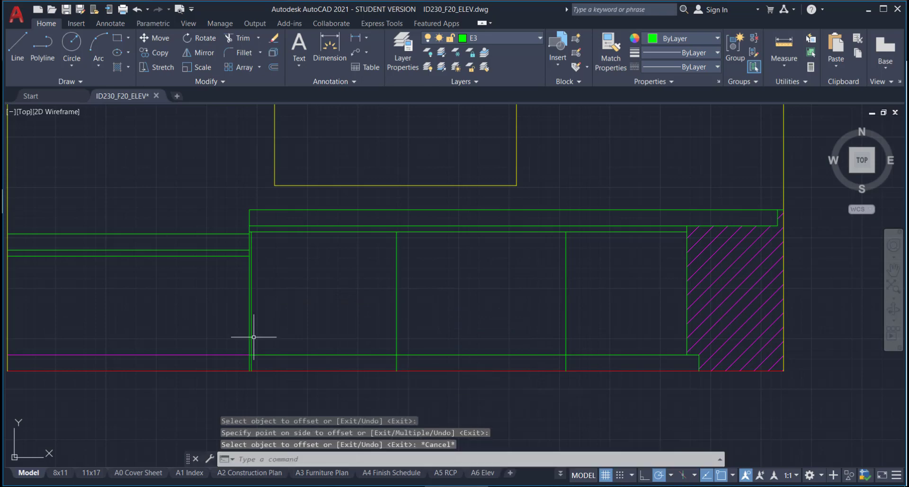
Examine the narrow gap between the cabinet's left edge and the adjacent vertical line, and the overall elevation.
scroll(251, 345, up, 10)
click(225, 343)
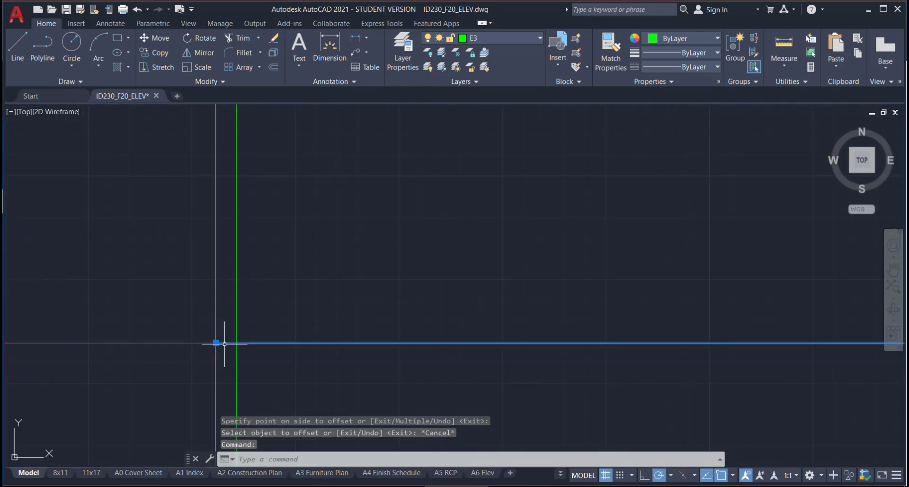
scroll(331, 360, down, 2)
scroll(424, 306, down, 6)
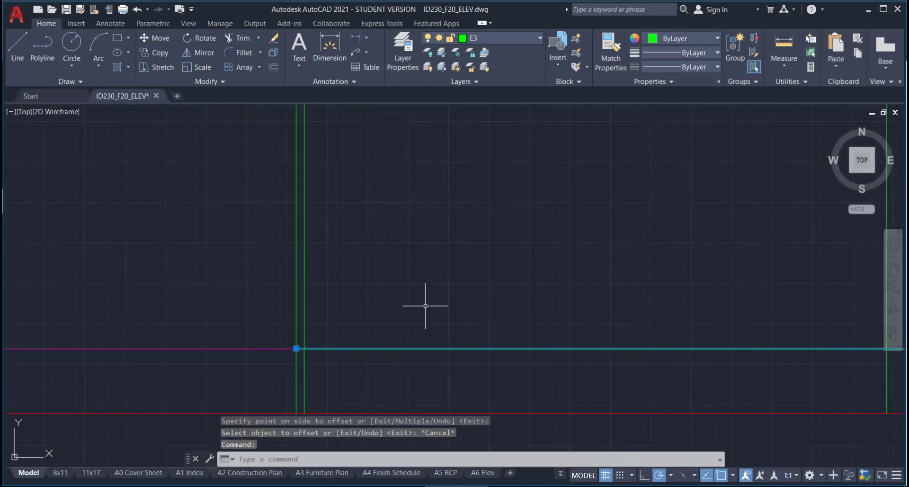
key(Escape)
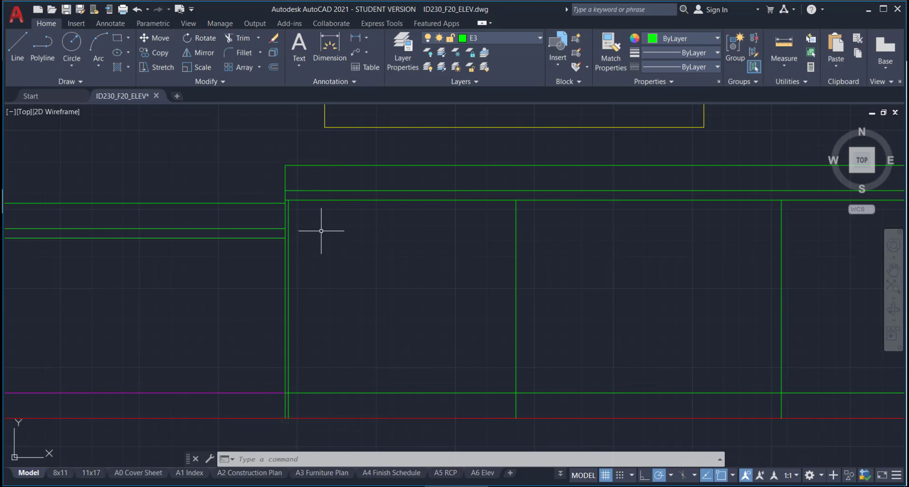
scroll(332, 359, down, 3)
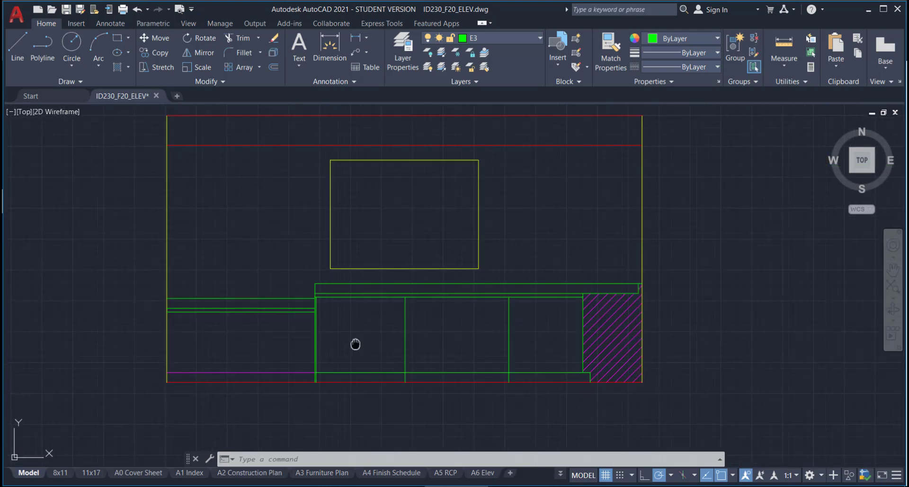
middle_drag(355, 344, 314, 313)
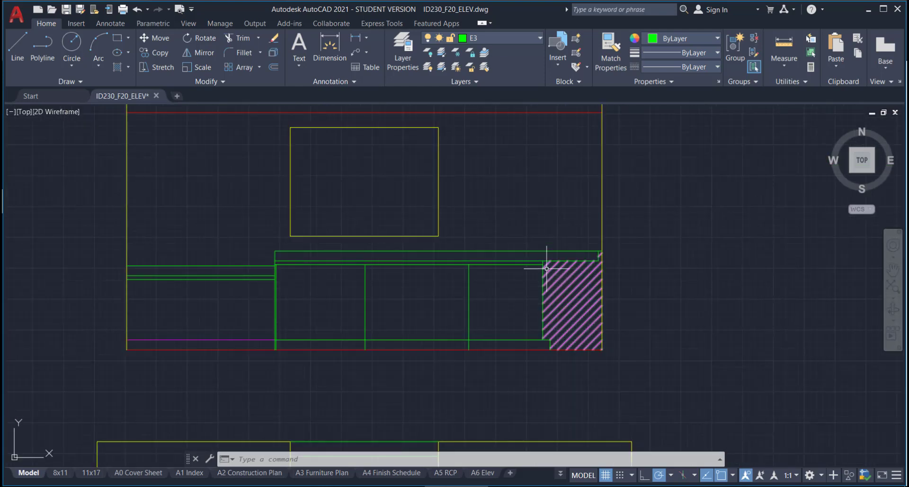
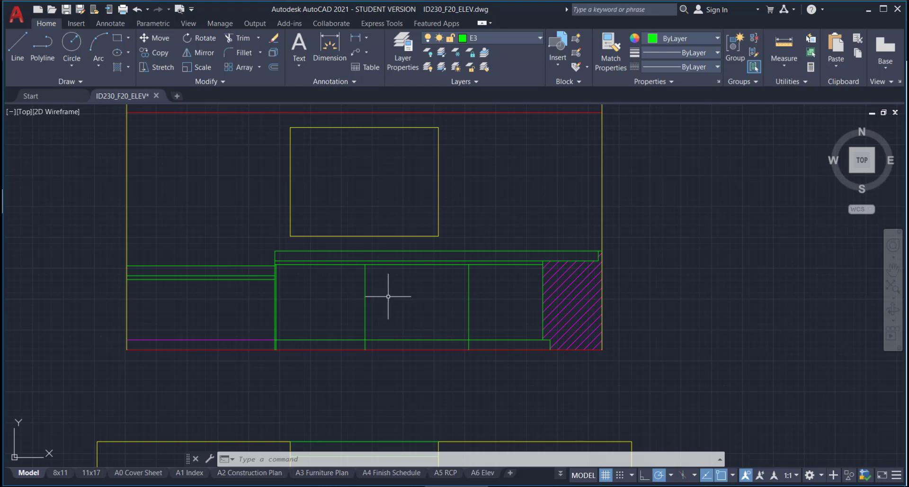
key(Escape)
key(Escape)
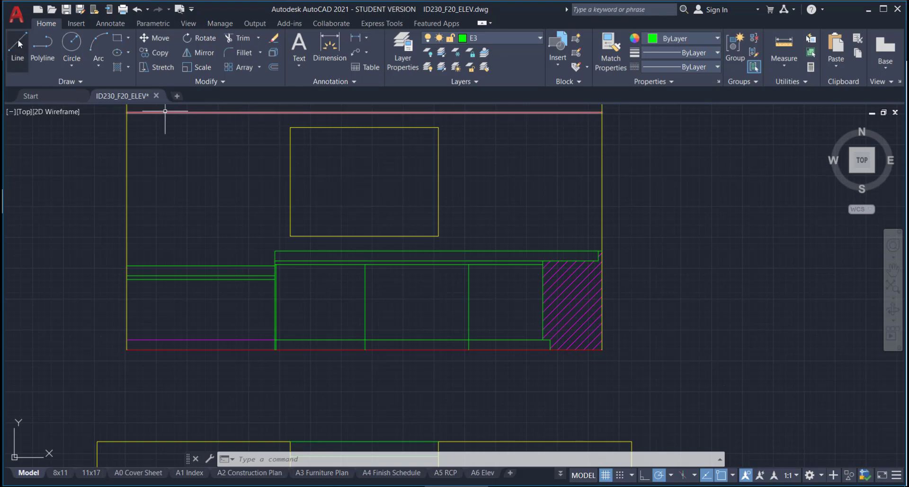
On layer E4, draw a horizontal line across all three cabinet bays, 8" below the top of the vertical dividers.
click(539, 38)
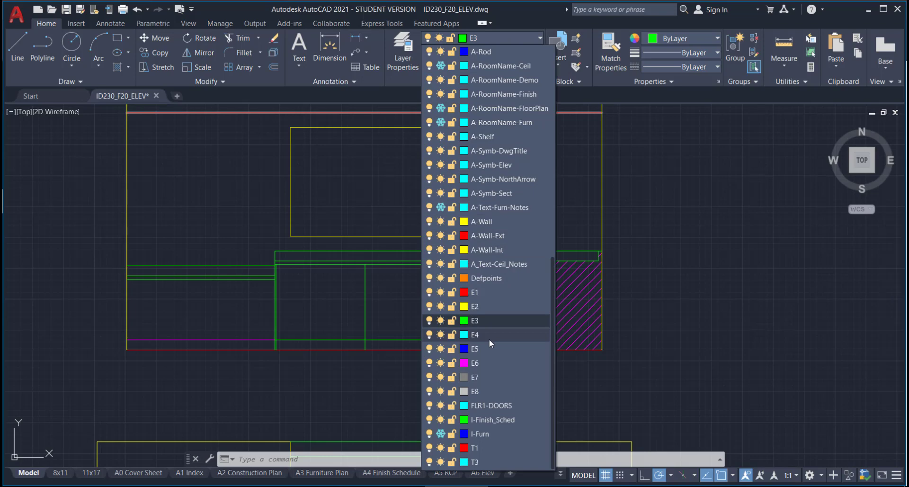
click(489, 339)
click(14, 48)
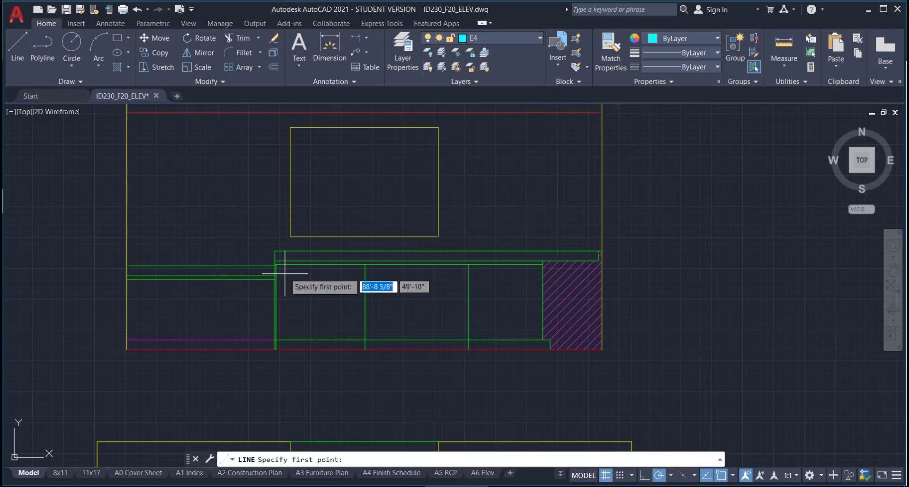
scroll(274, 264, up, 4)
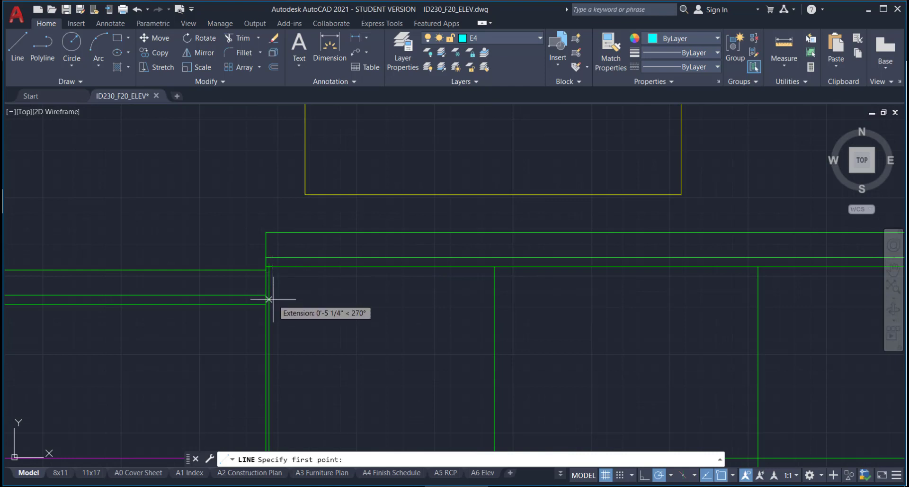
text(8)
key(Return)
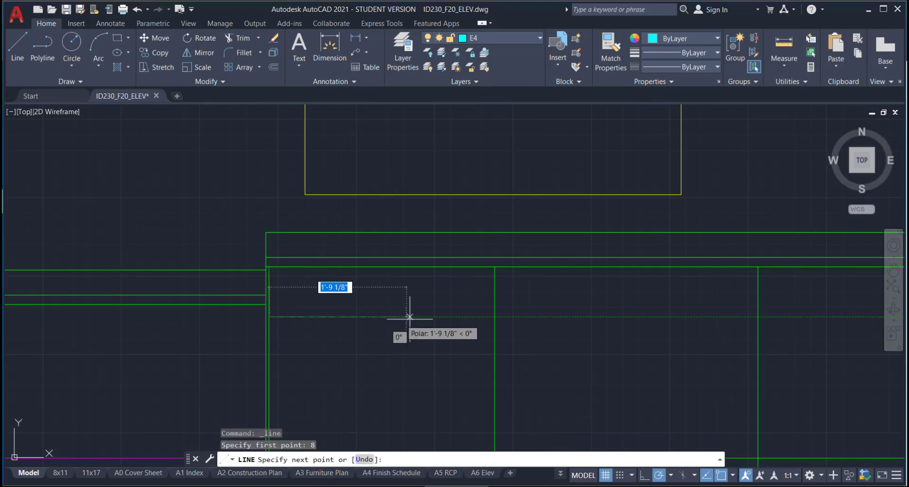
click(494, 316)
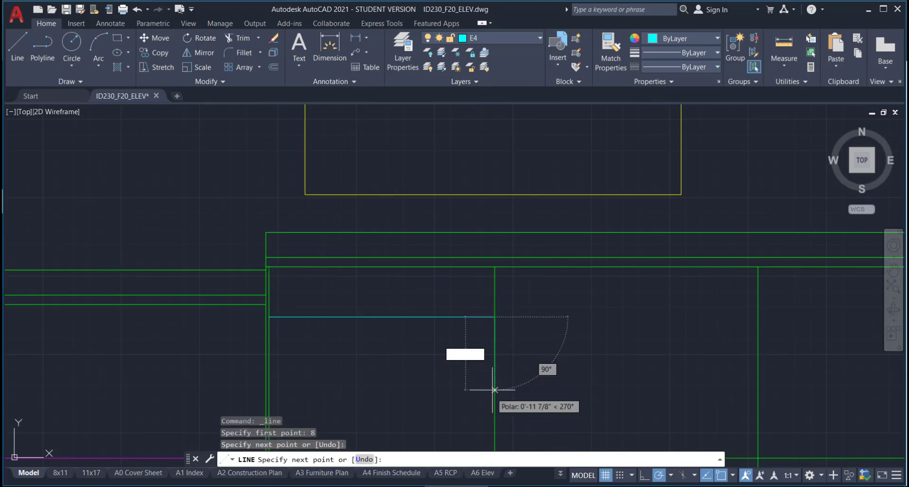
click(758, 317)
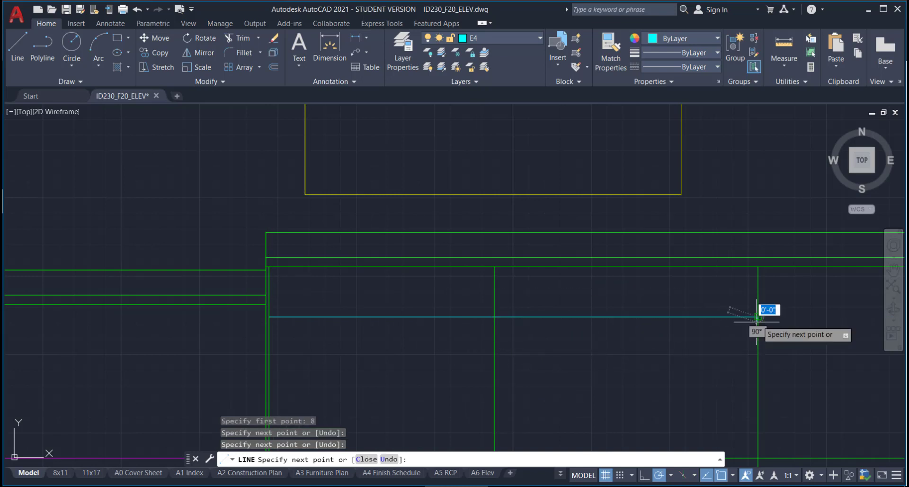
middle_drag(630, 327, 354, 294)
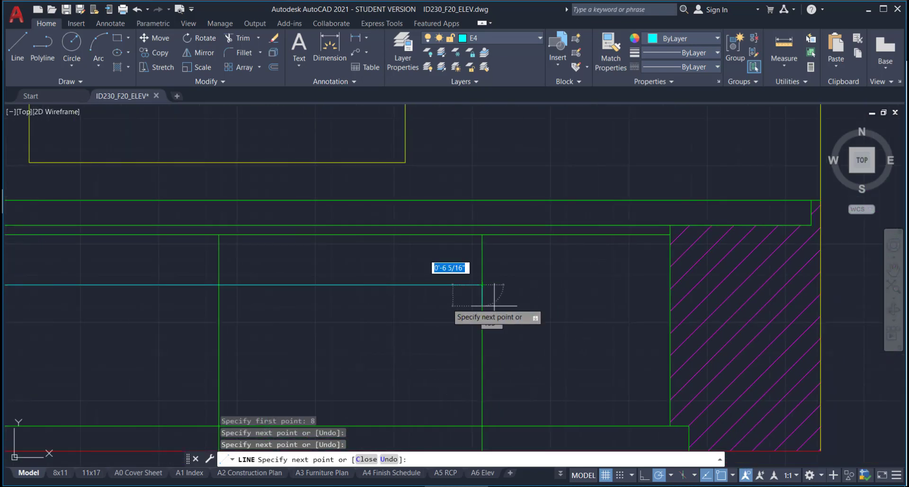
click(670, 285)
key(Escape)
scroll(520, 321, down, 2)
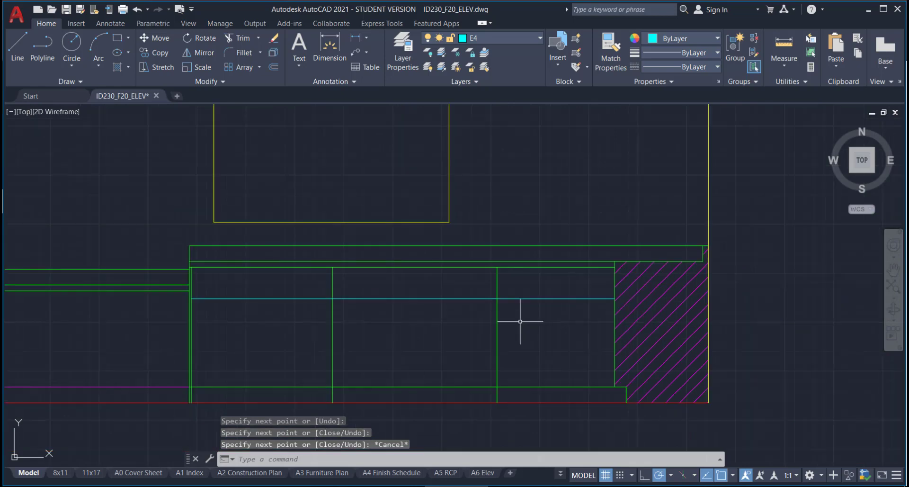
Draw a vertical line down the centre of the left bay, from the cyan horizontal line to the toe-kick line.
mouse_move(382, 326)
middle_down()
mouse_move(447, 269)
mouse_move(473, 290)
middle_up()
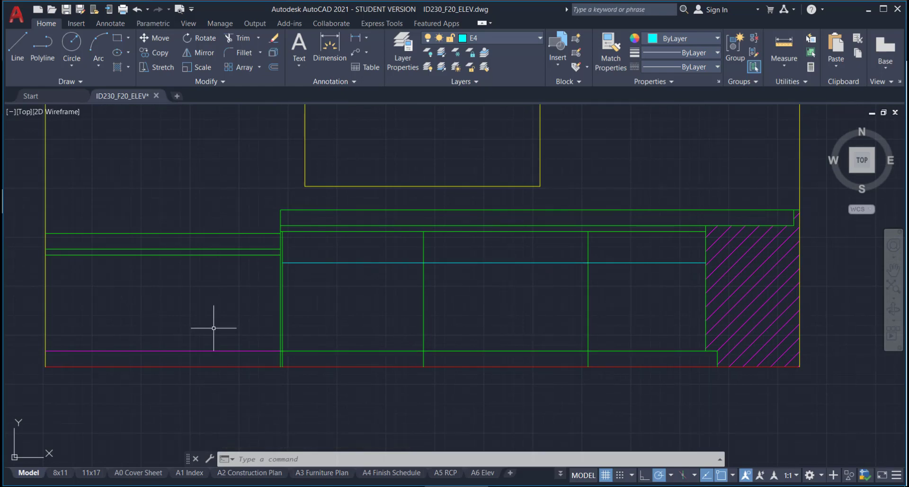
click(16, 44)
click(353, 261)
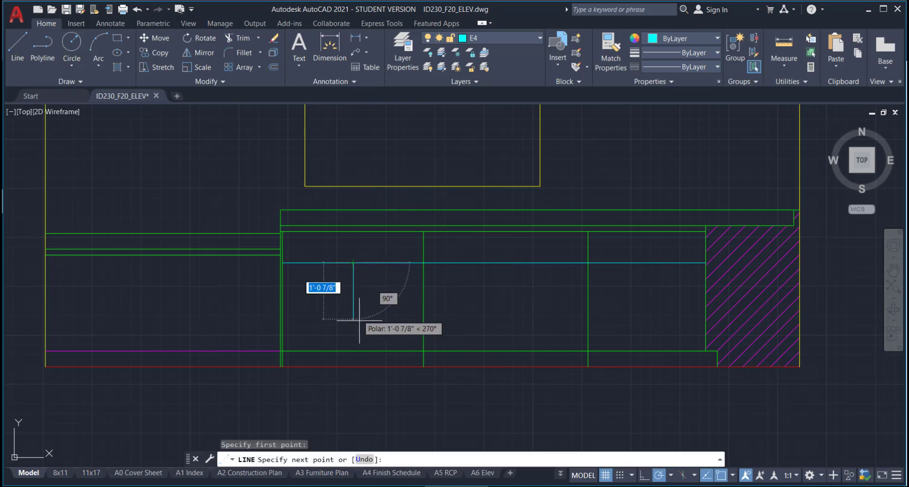
click(353, 351)
key(Escape)
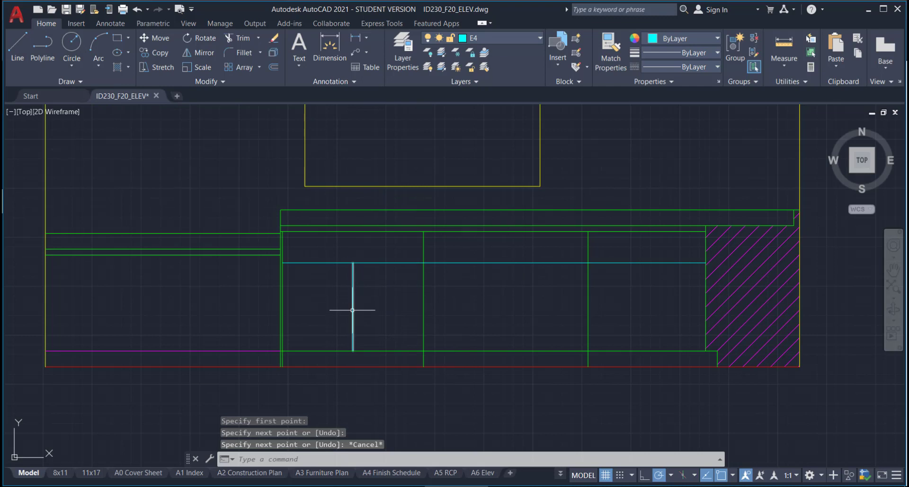
Stretch the upper end of the left bay's centre line up to the horizontal line at the top of the dividers.
click(353, 310)
click(353, 262)
click(353, 231)
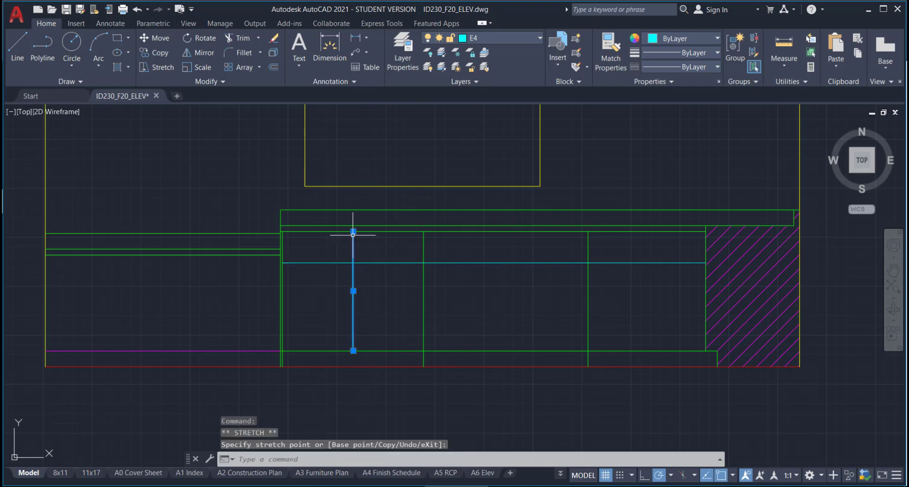
key(Escape)
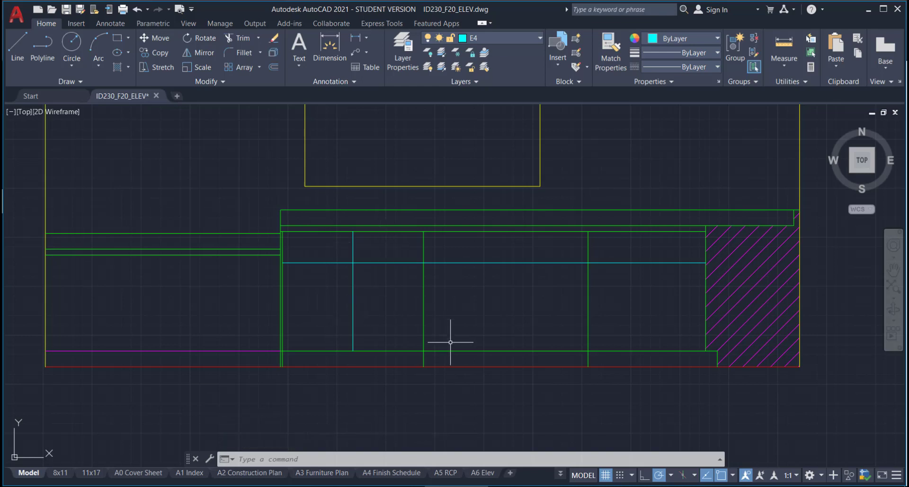
Draw a vertical line down the centre of the middle bay, from the cyan horizontal line to the toe-kick line, and select it.
click(16, 39)
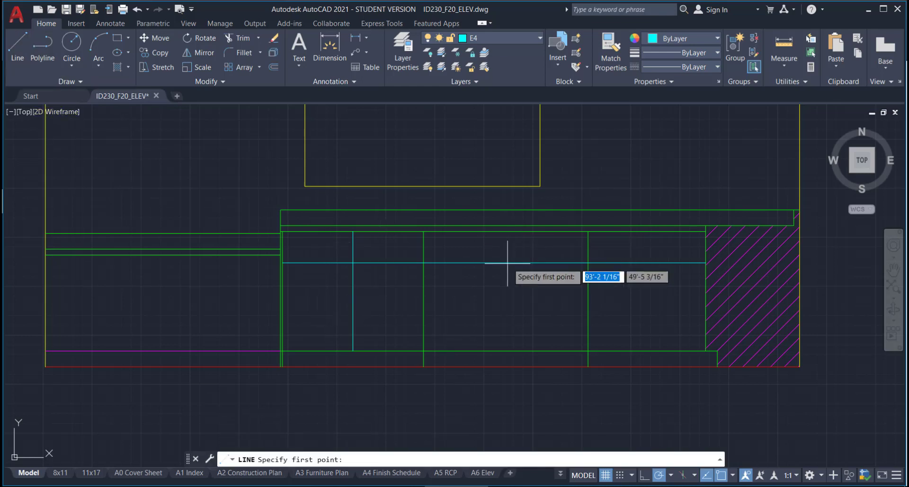
click(506, 267)
click(506, 350)
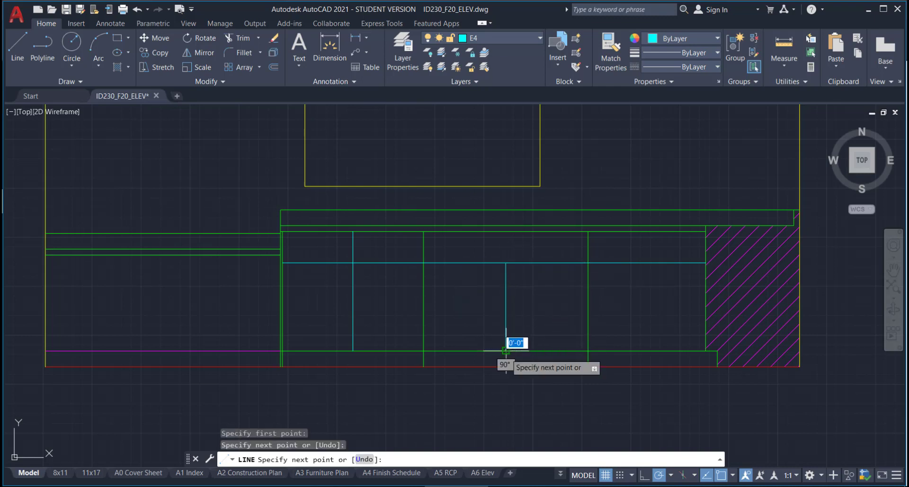
key(Escape)
click(506, 306)
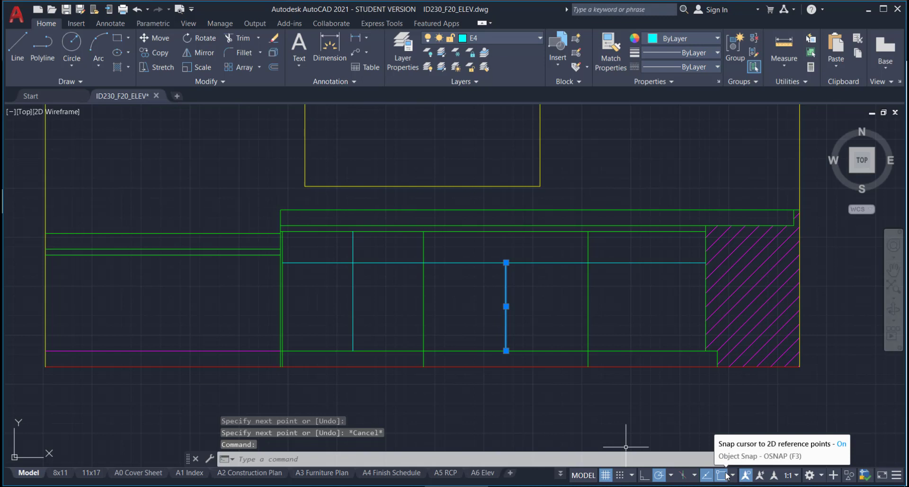
Stretch the upper end of the middle bay's centre line up to the horizontal line at the top of the dividers.
click(506, 262)
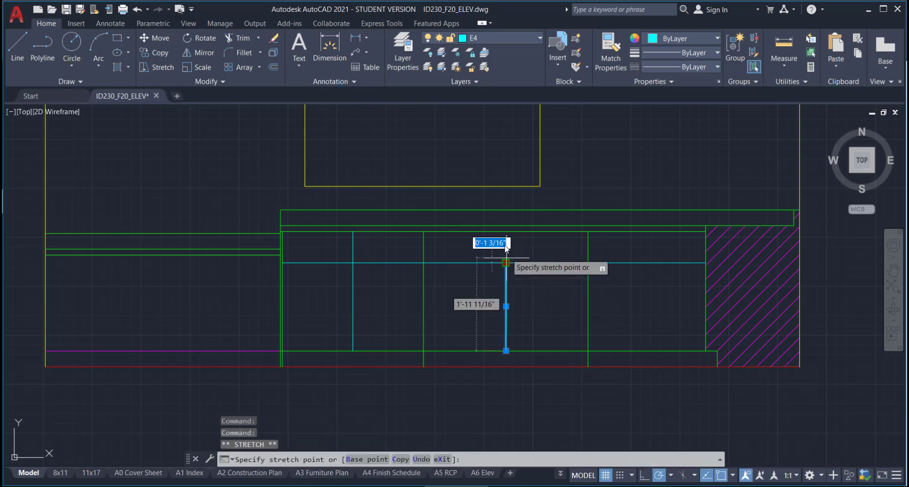
key(Escape)
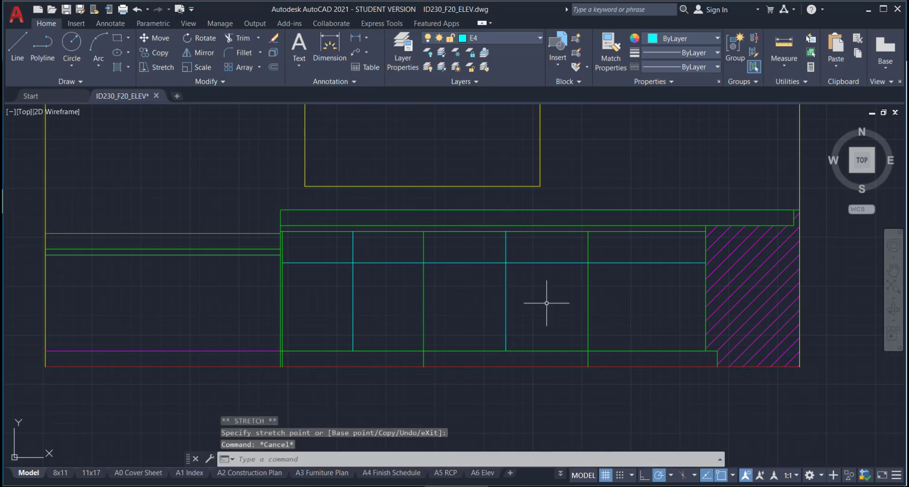
Draw a vertical line down the centre of the right bay, from the toe-kick line up to the horizontal line at the dividers' top.
click(26, 47)
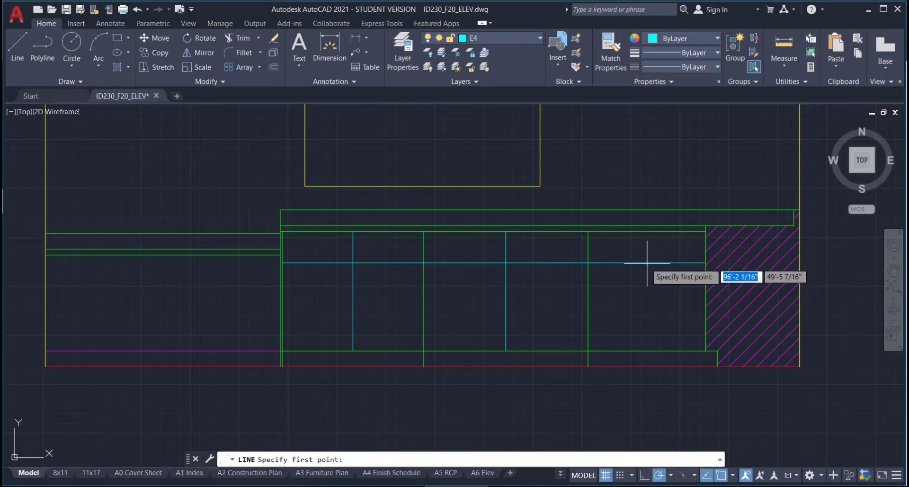
click(647, 262)
click(647, 351)
key(Escape)
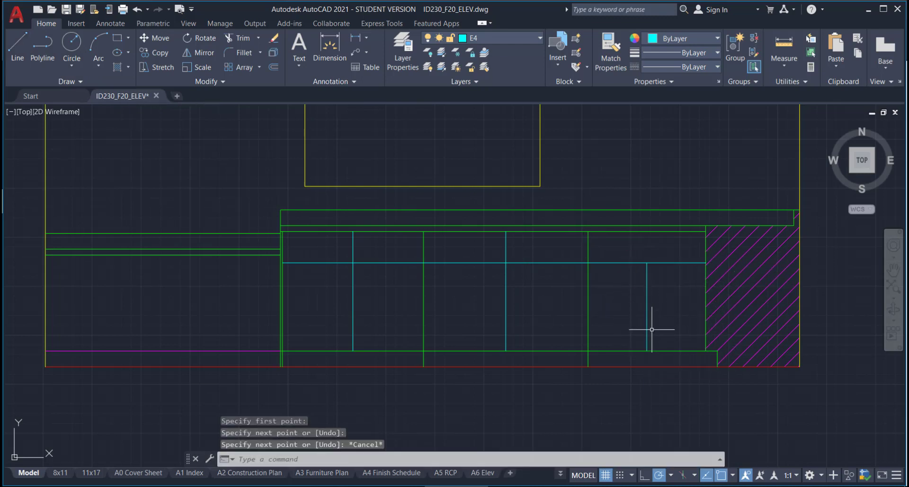
click(647, 294)
click(647, 262)
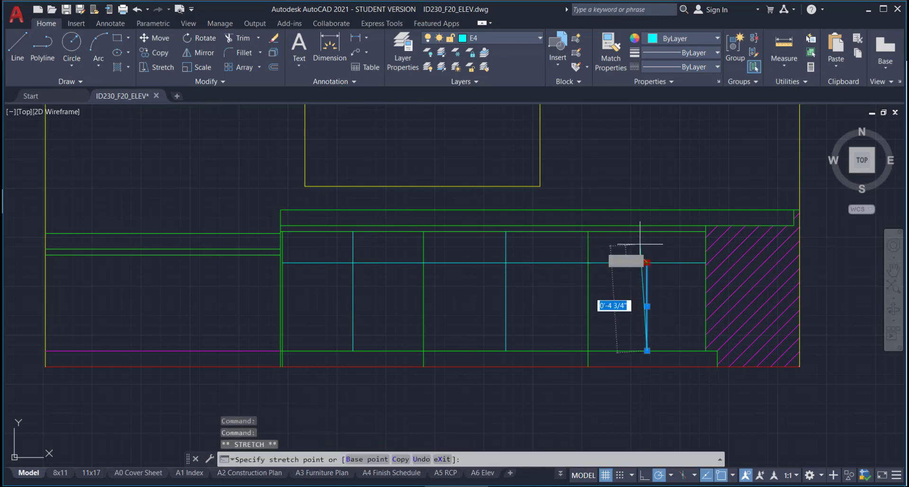
click(646, 230)
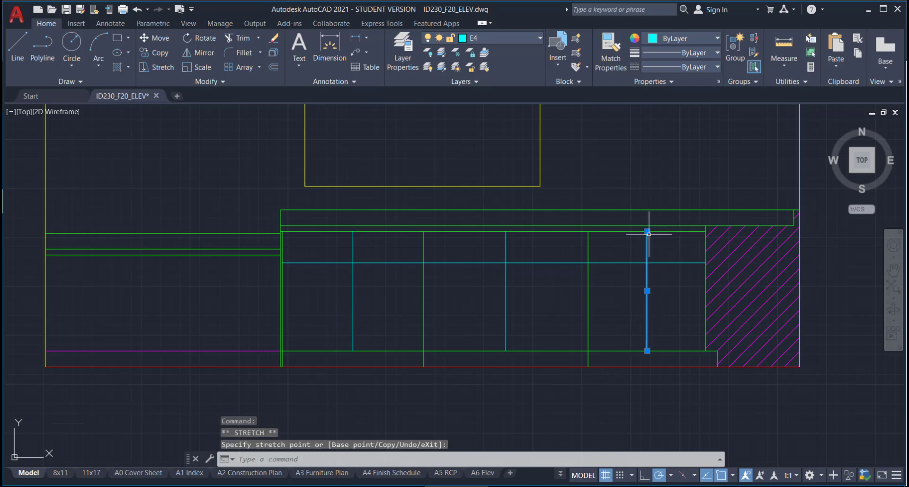
key(Escape)
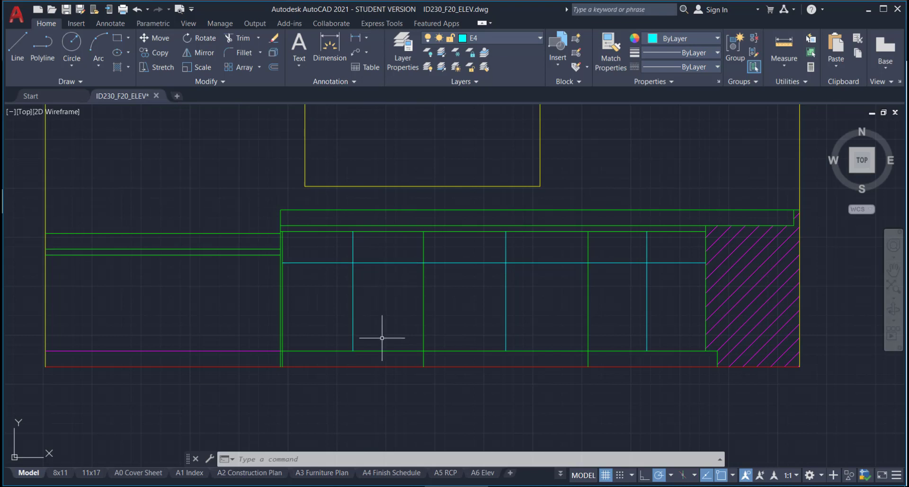
Shorten the left bay's centre line so its upper end meets the cyan horizontal line.
click(366, 296)
click(335, 290)
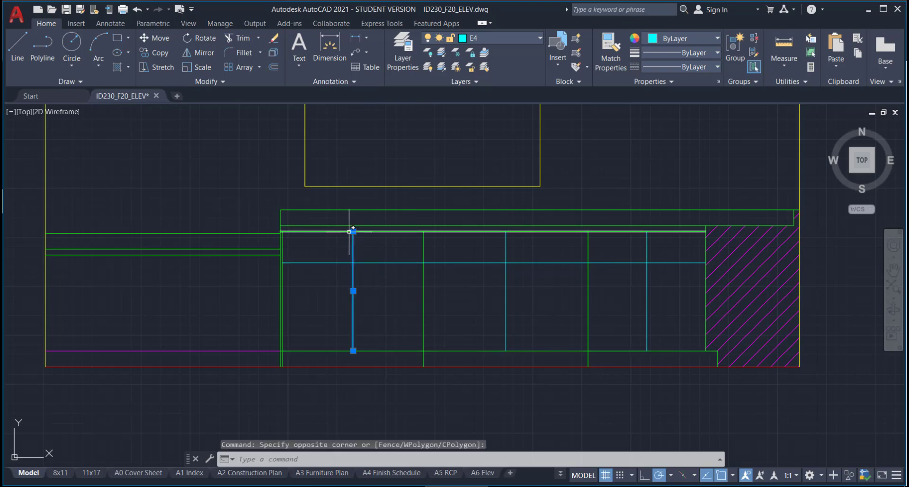
click(353, 231)
click(353, 262)
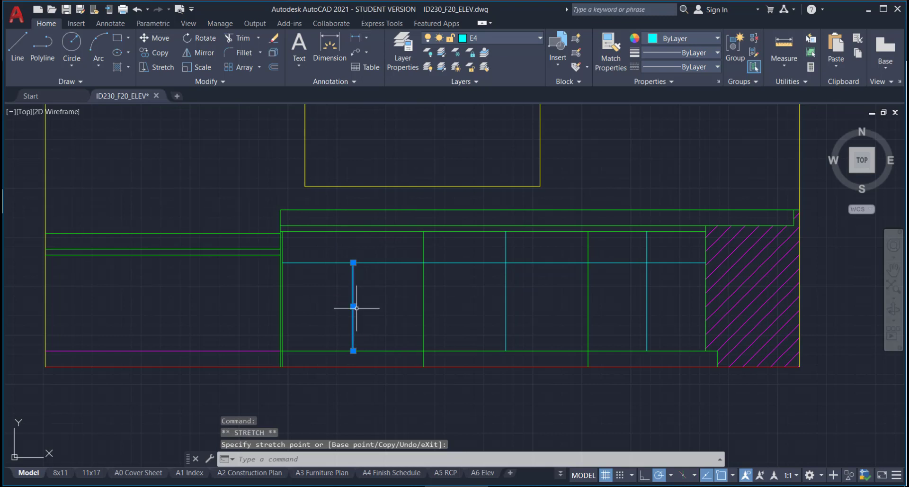
key(Escape)
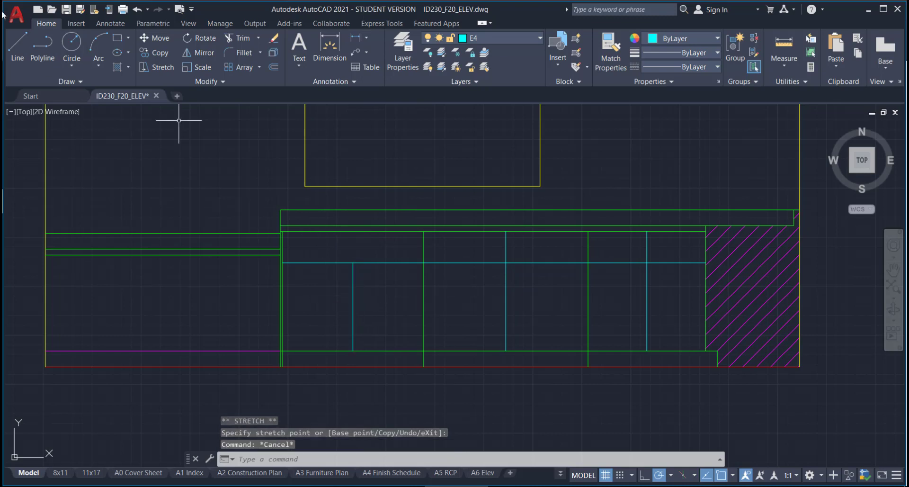
Make E5 the current layer and set the current linetype to DASHEDX2.
click(538, 40)
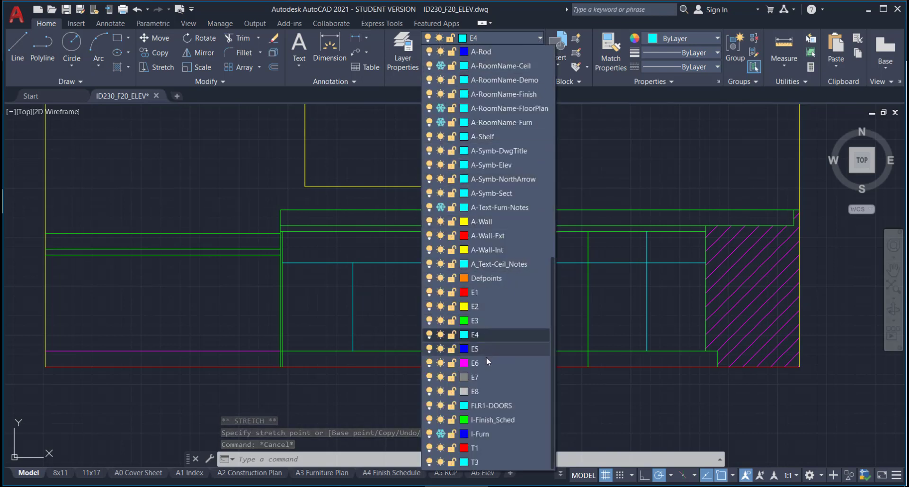
click(486, 350)
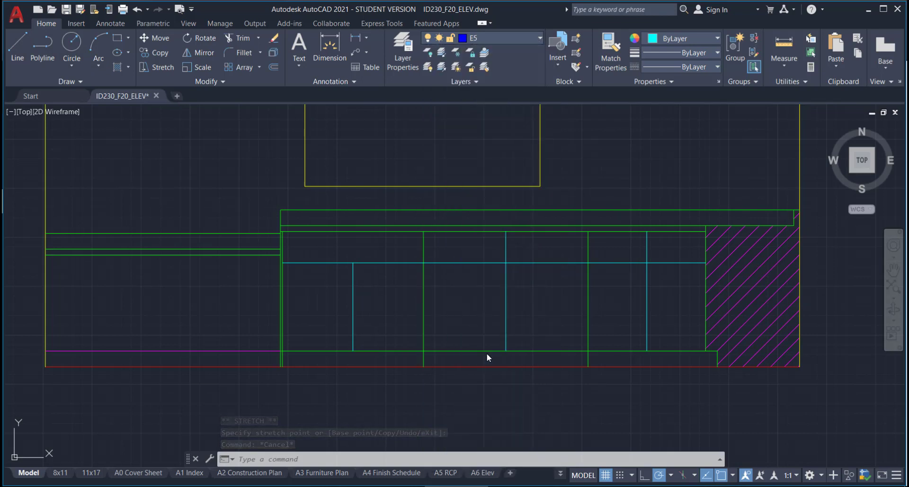
click(716, 67)
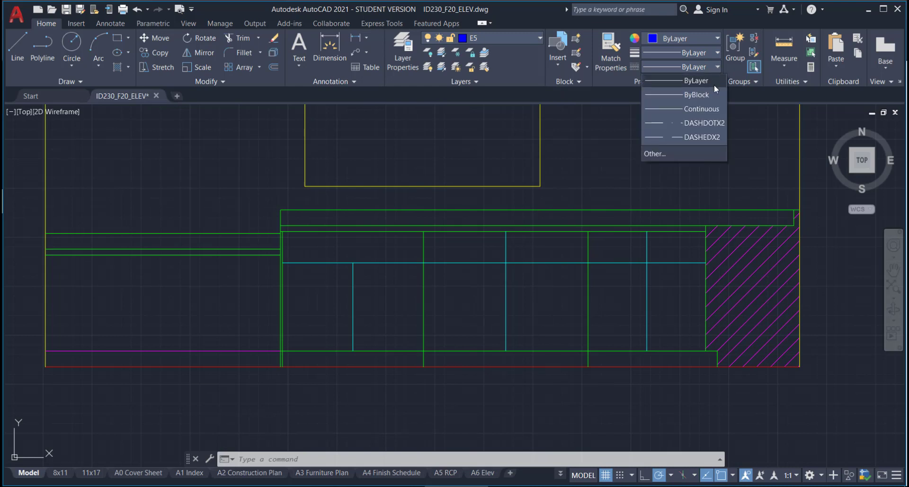
click(711, 137)
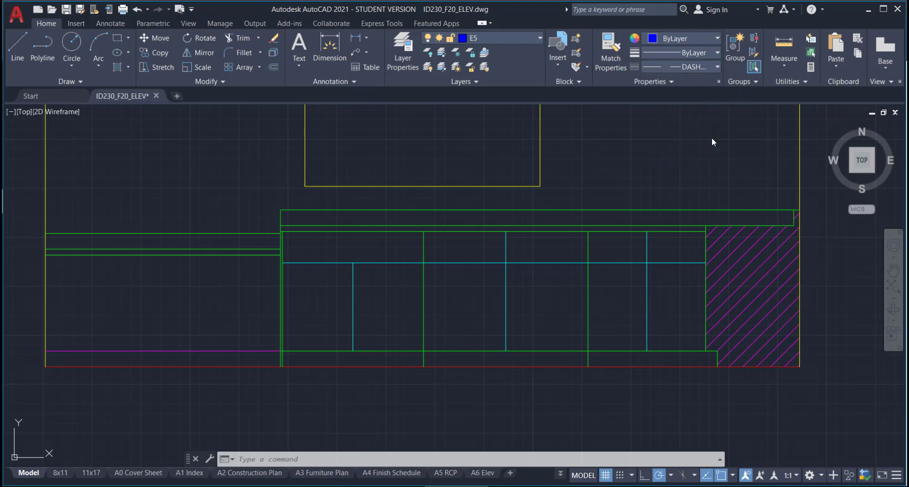
Draw a horizontal dashed line from the midpoint of the left bay's centre line to the divider between the left and middle bays.
click(22, 44)
click(353, 306)
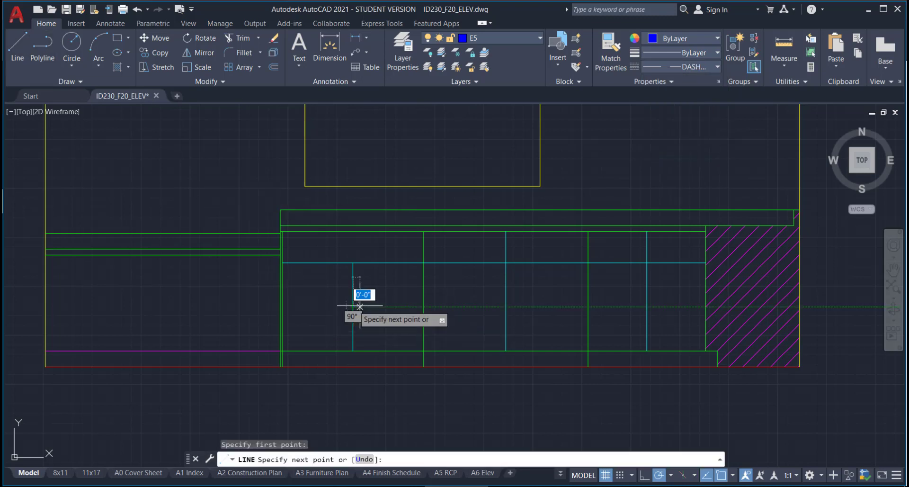
click(423, 306)
key(Escape)
Stretch the left end of the dashed line horizontally to the left side of the bay, making the line 3'-0" long.
click(379, 301)
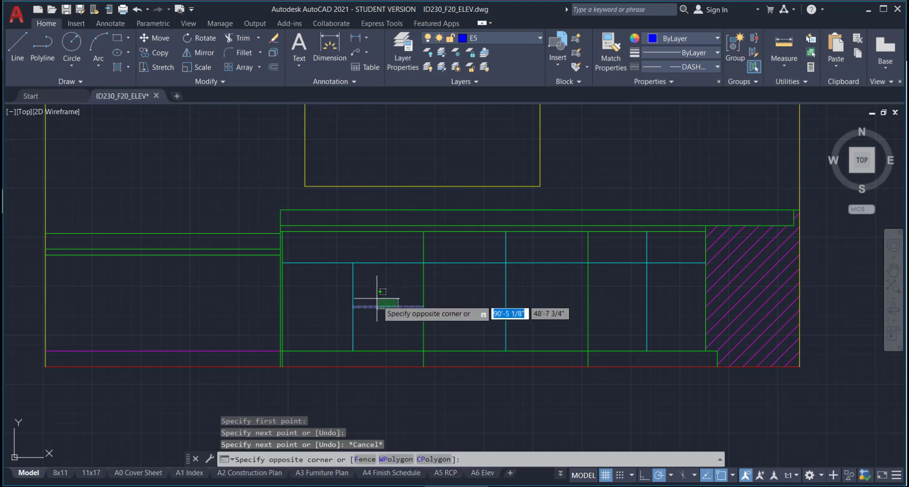
click(349, 301)
click(352, 306)
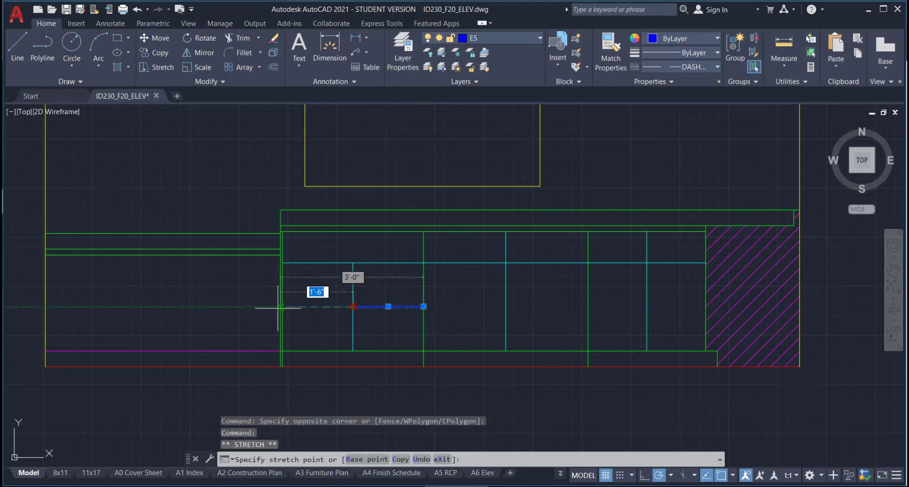
scroll(284, 306, up, 4)
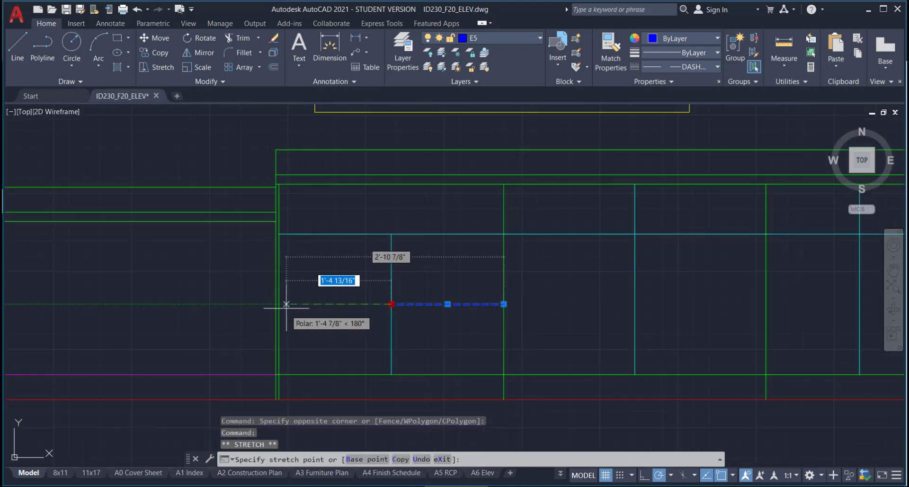
click(270, 305)
key(Escape)
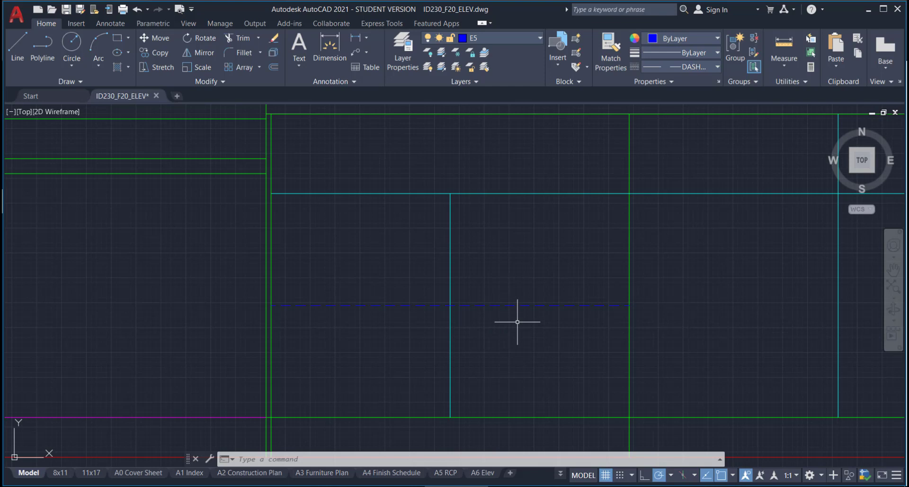
Open the properties of the left bay's dashed line and set its linetype scale to 5.
click(388, 326)
click(357, 294)
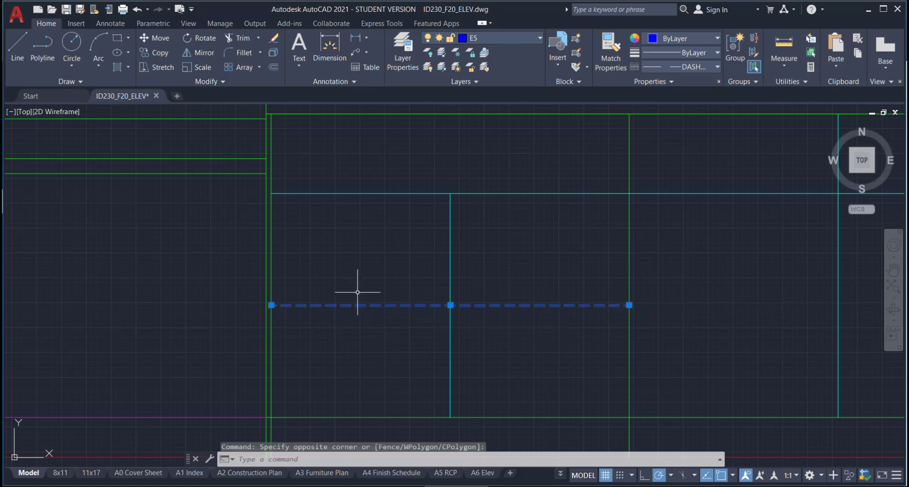
right_click(375, 322)
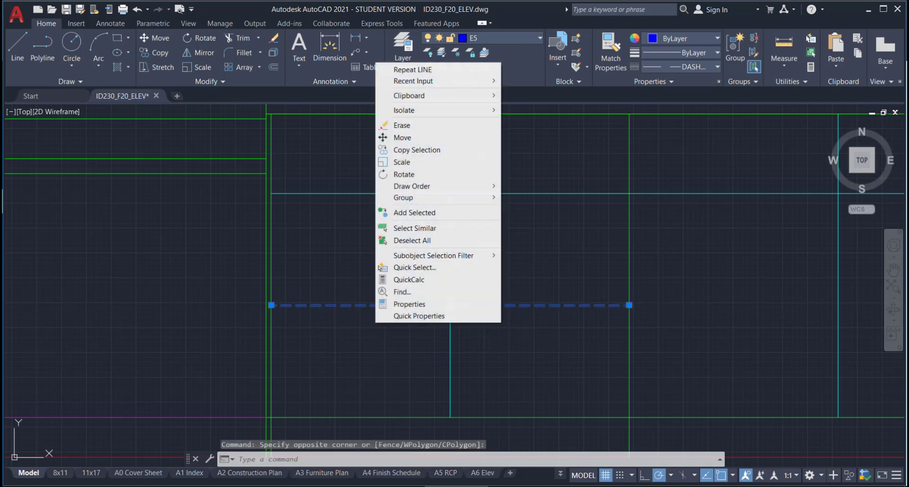
click(401, 304)
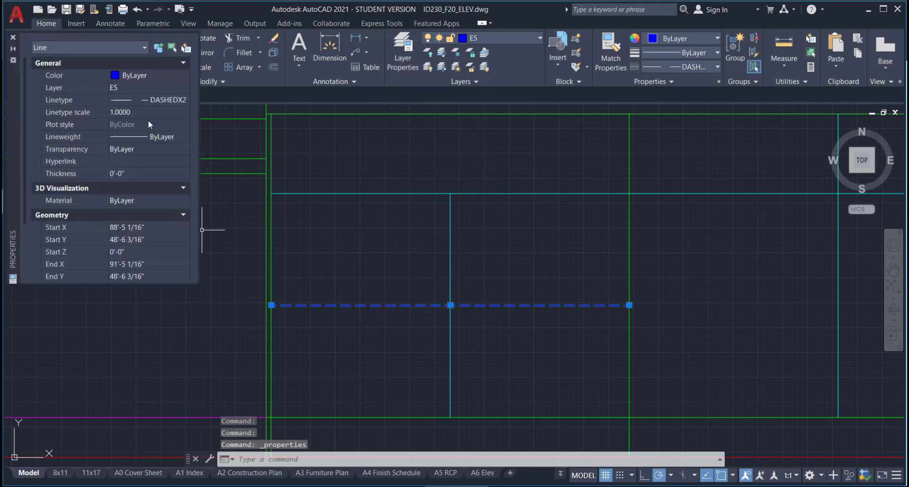
click(118, 111)
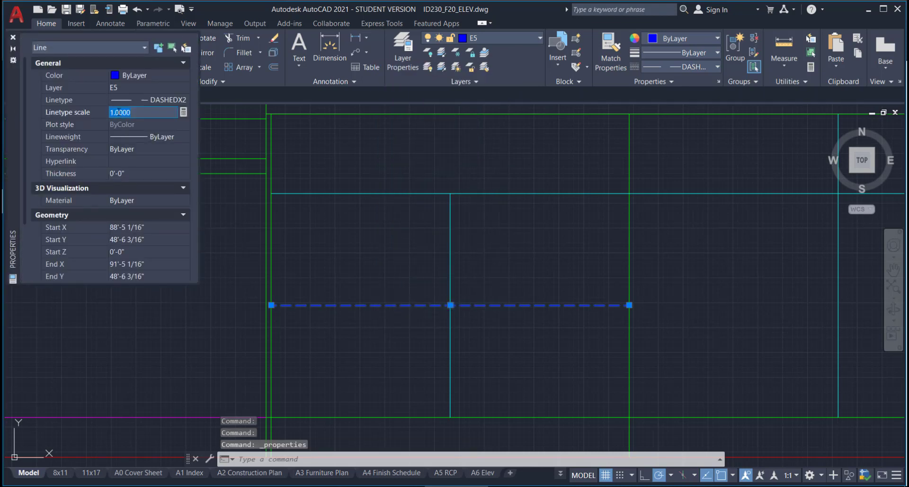
text(5)
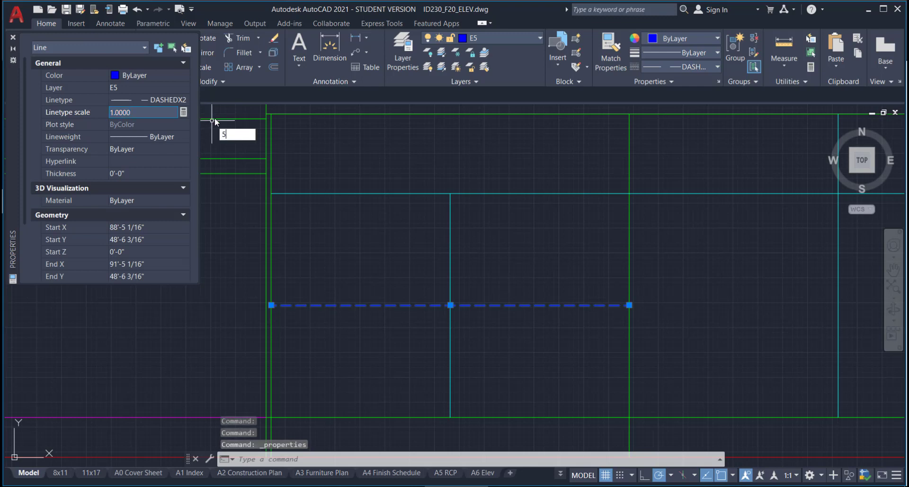
key(Return)
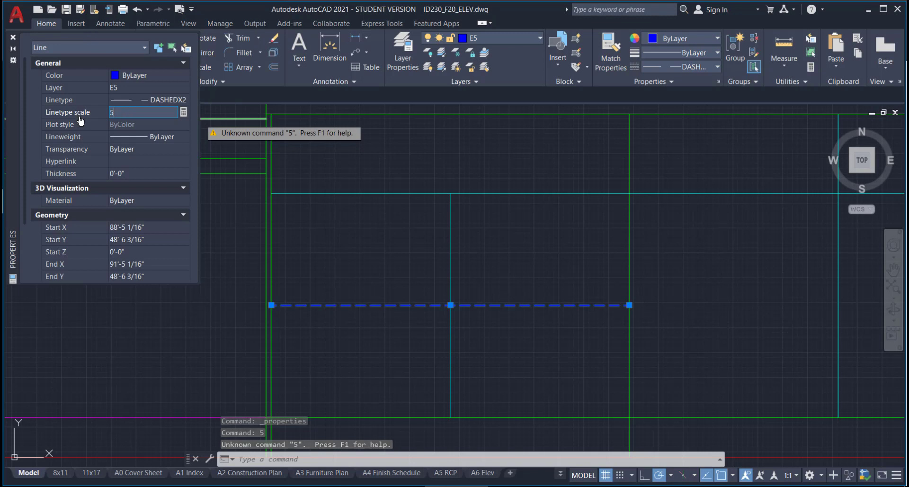
click(115, 126)
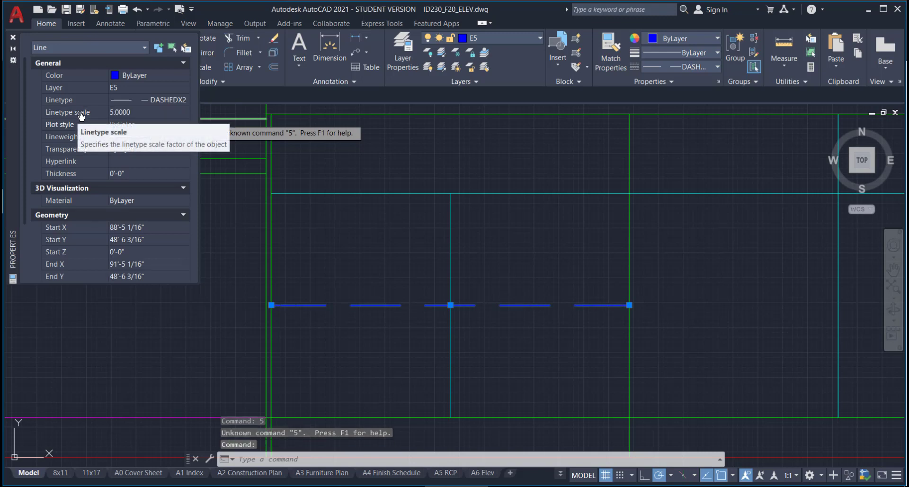
Change the dashed line's linetype scale to 3 and deselect the line.
click(124, 112)
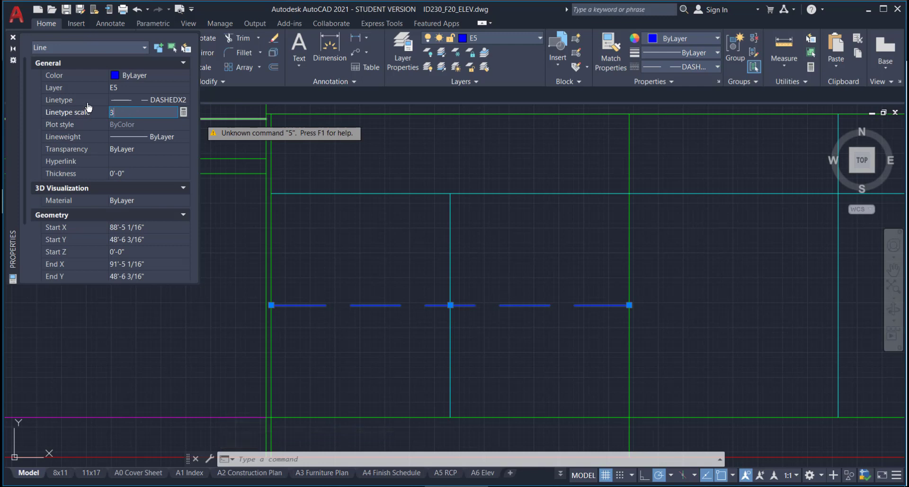
key(Return)
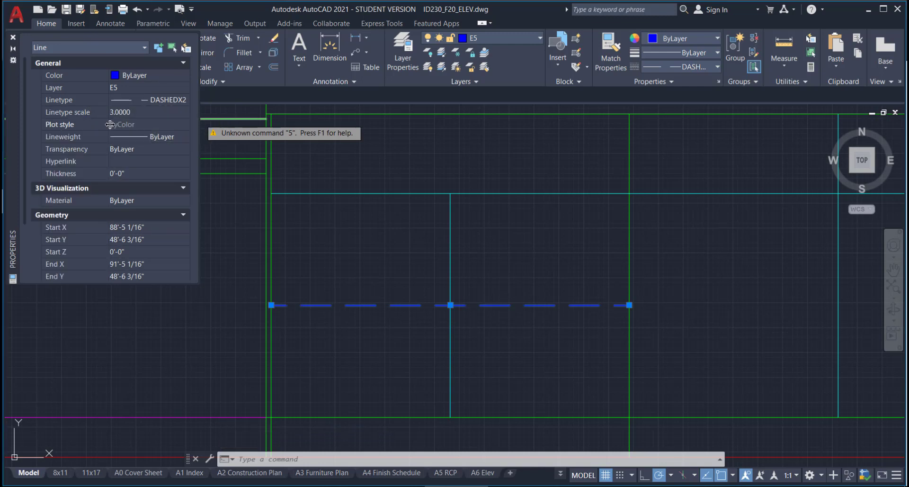
key(Escape)
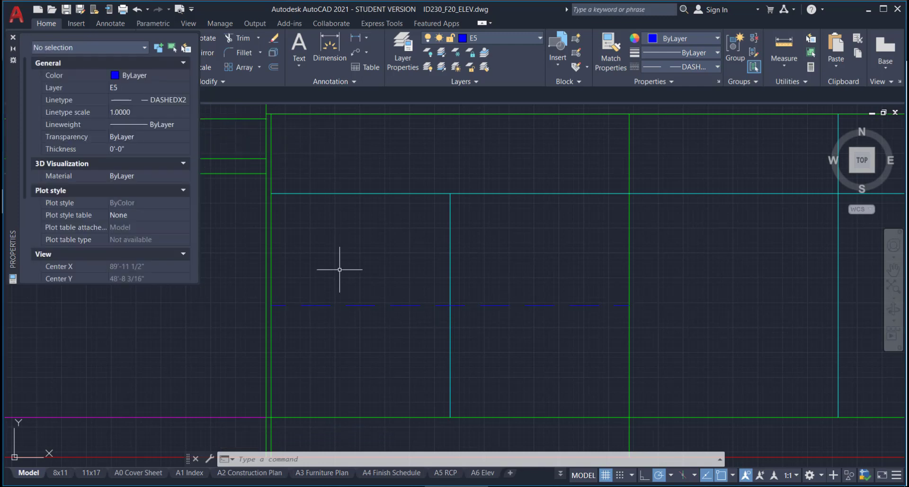
Copy the dashed line from its left end to the left sides of the middle and right bays, at the same height.
click(433, 305)
scroll(569, 339, down, 2)
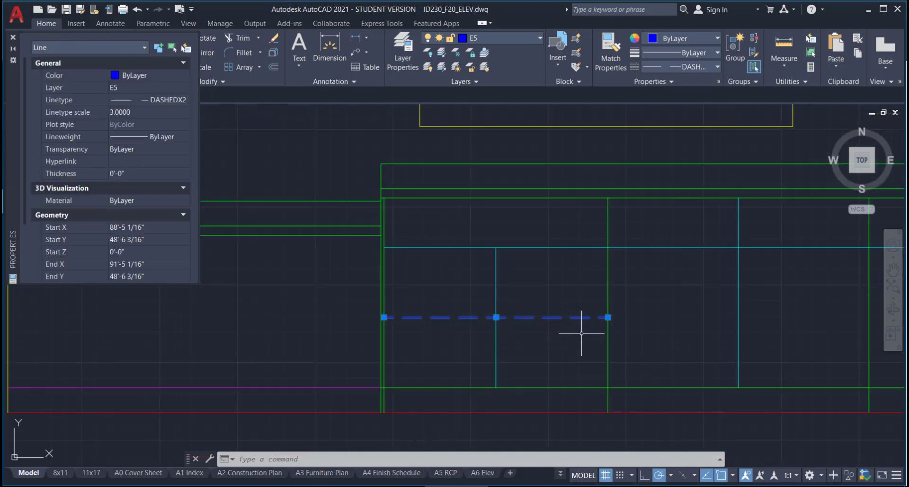
mouse_move(581, 333)
middle_down()
mouse_move(595, 345)
mouse_move(545, 300)
middle_up()
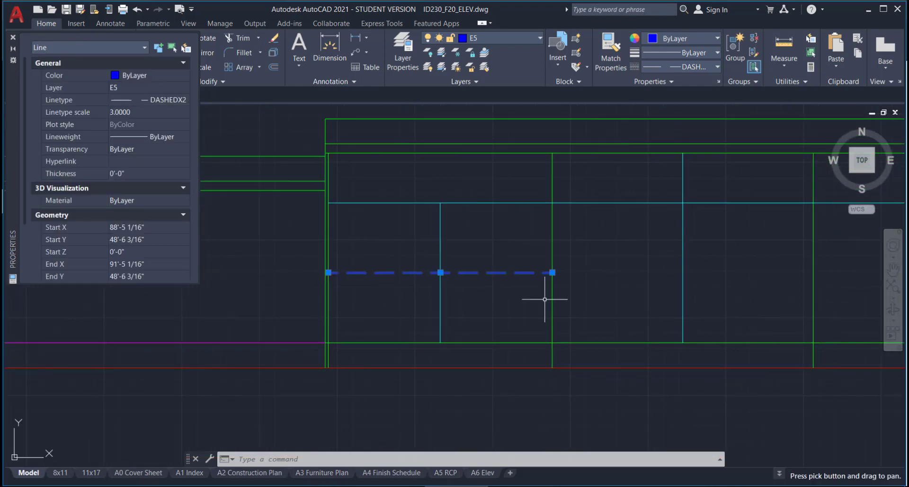
click(14, 36)
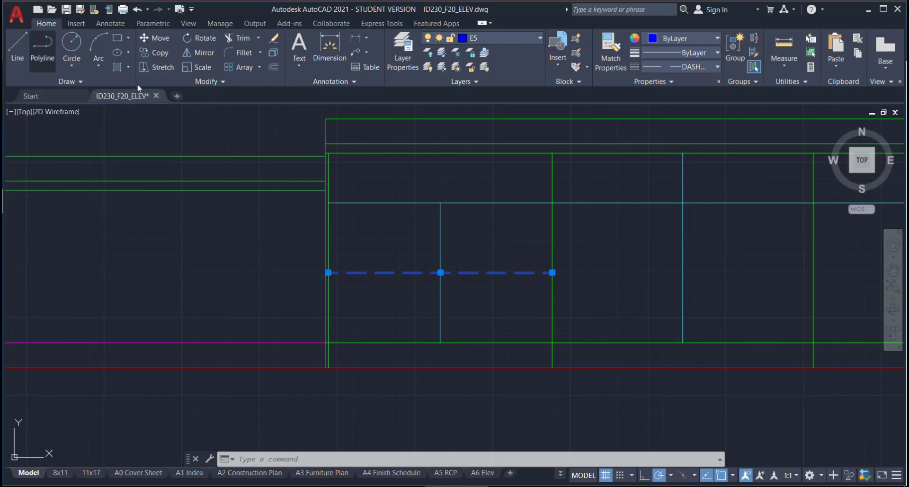
scroll(338, 280, up, 5)
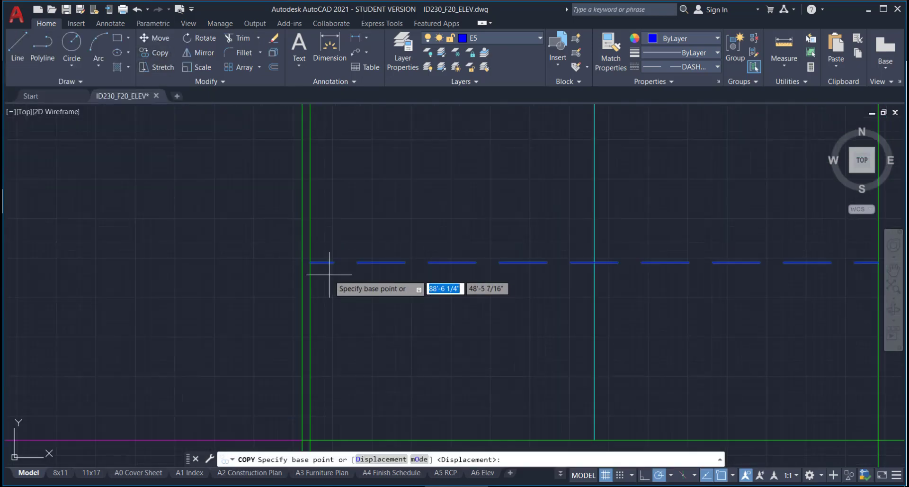
click(317, 262)
scroll(403, 265, down, 2)
middle_drag(675, 290, 510, 290)
click(536, 263)
middle_drag(605, 270, 413, 270)
click(687, 242)
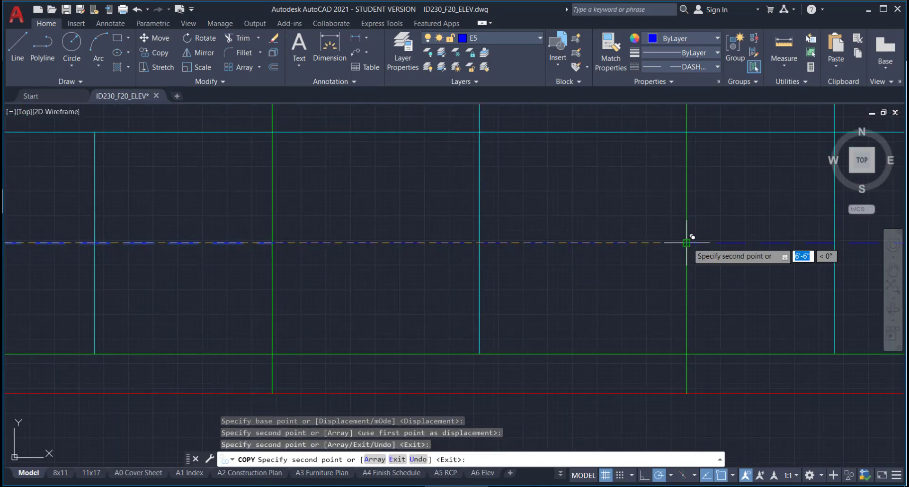
key(Escape)
Stretch the right end of the middle bay's dashed line horizontally to the right side of that bay.
middle_drag(670, 258, 575, 290)
click(570, 272)
click(530, 238)
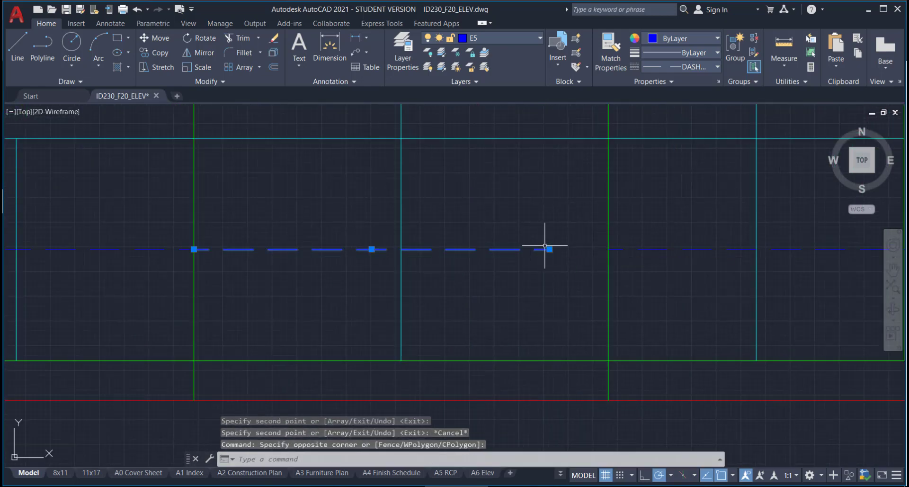
click(549, 249)
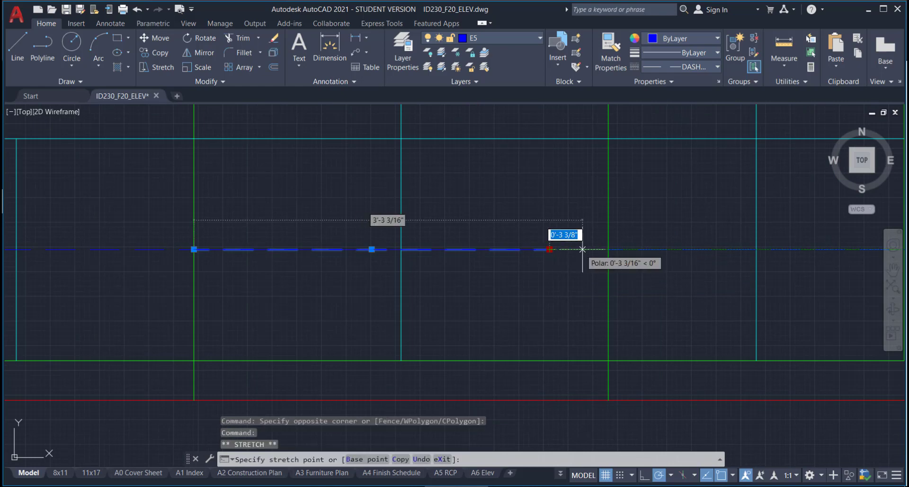
click(608, 249)
Shorten the right bay's dashed line to 2'-6" by stretching its right end back to the cabinet's right side, then deselect it.
click(710, 266)
click(693, 241)
middle_drag(754, 288, 445, 290)
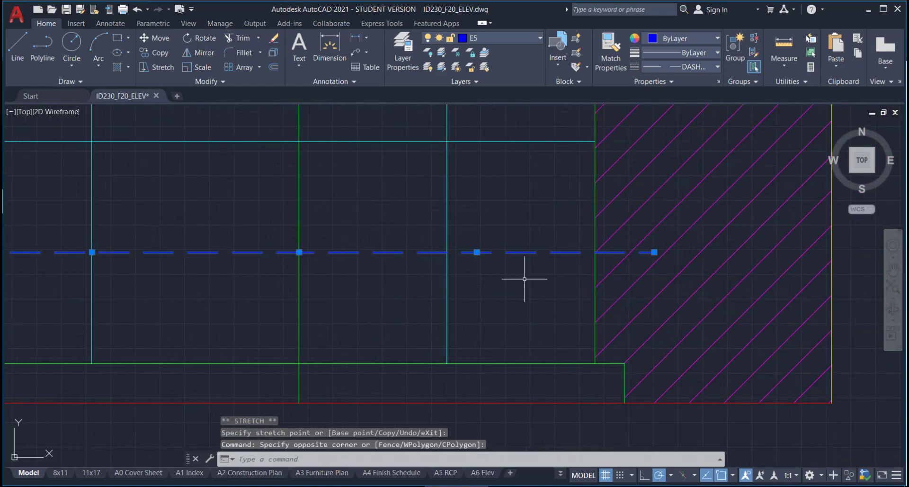
click(653, 251)
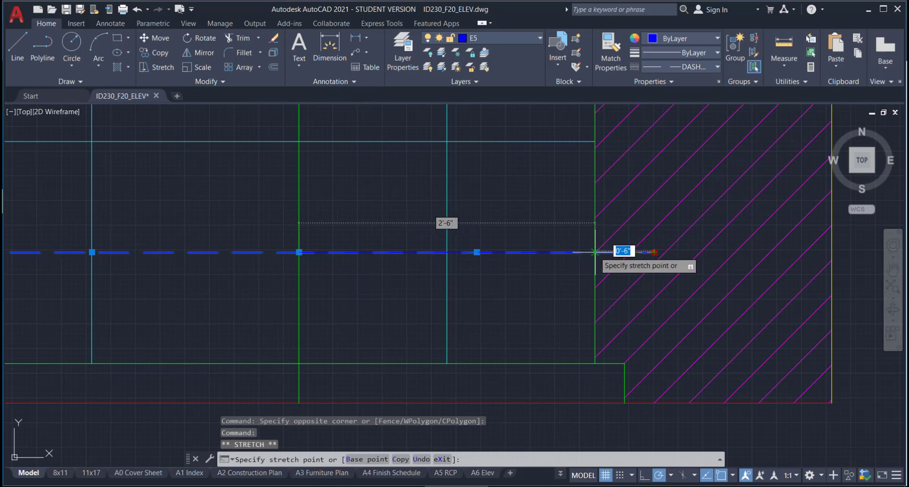
click(594, 252)
key(Escape)
scroll(610, 320, down, 2)
middle_drag(574, 308, 809, 297)
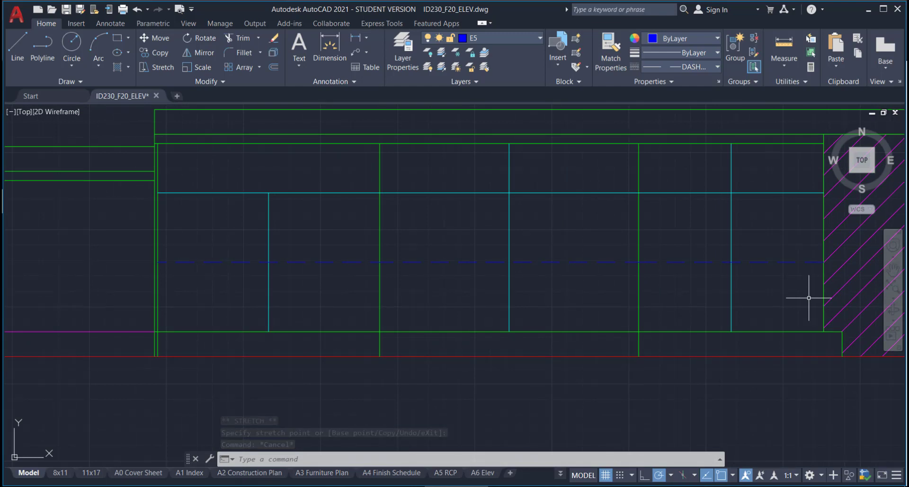
click(18, 47)
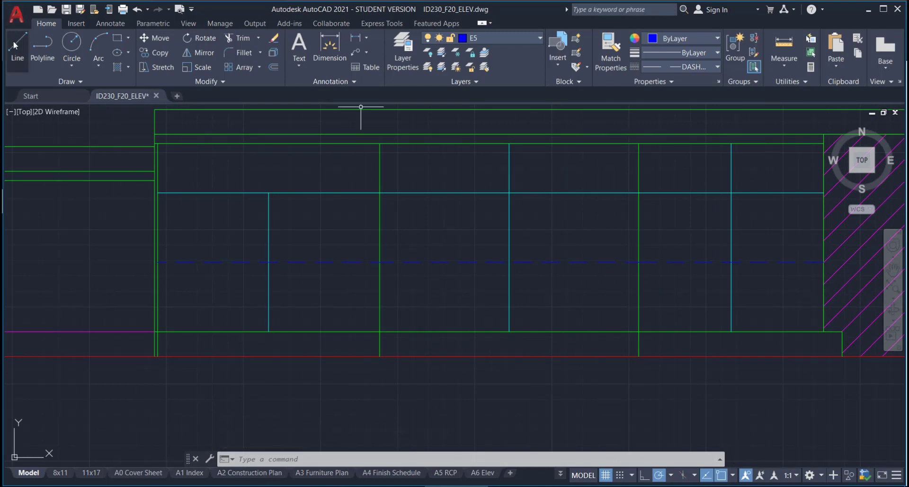
click(269, 193)
click(158, 262)
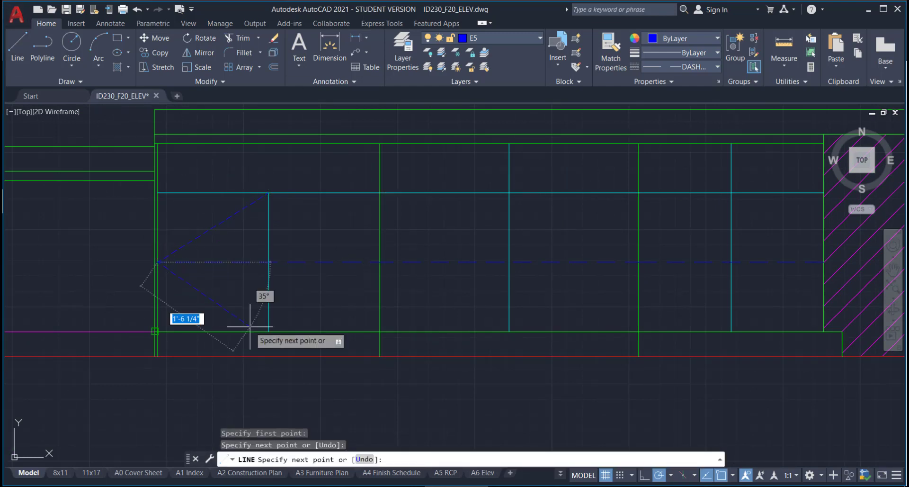
key(Escape)
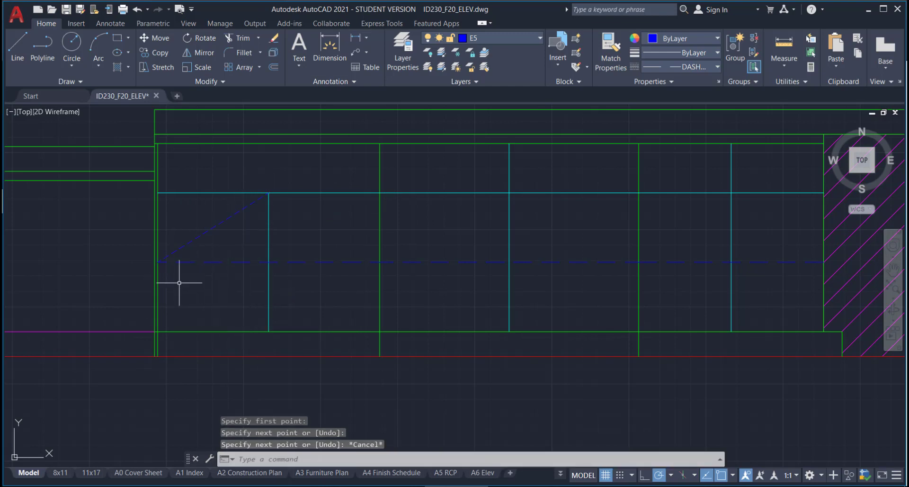
key(Escape)
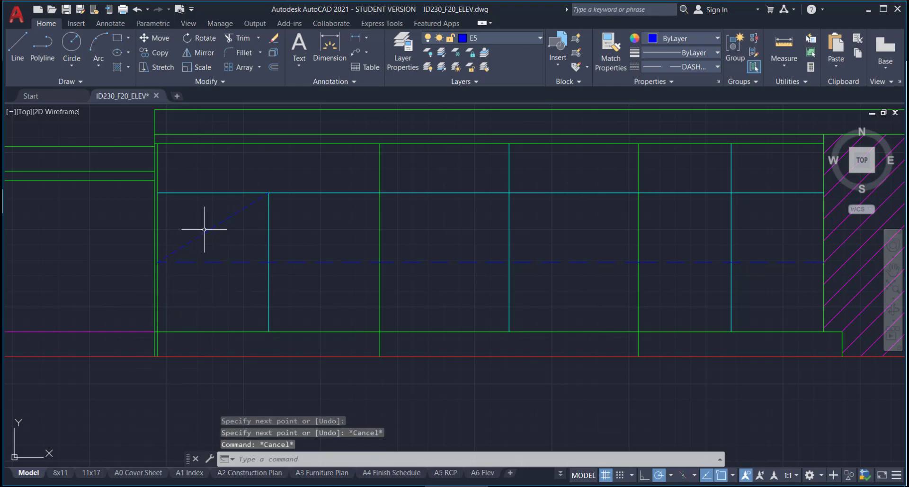
click(205, 231)
key(Delete)
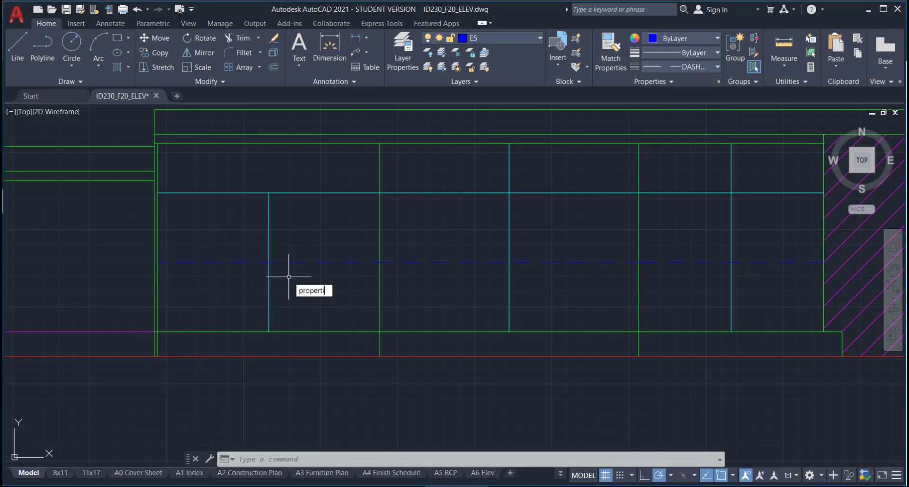
Set the default linetype scale for new objects to 3 with nothing selected, and close the properties.
text(es)
key(Return)
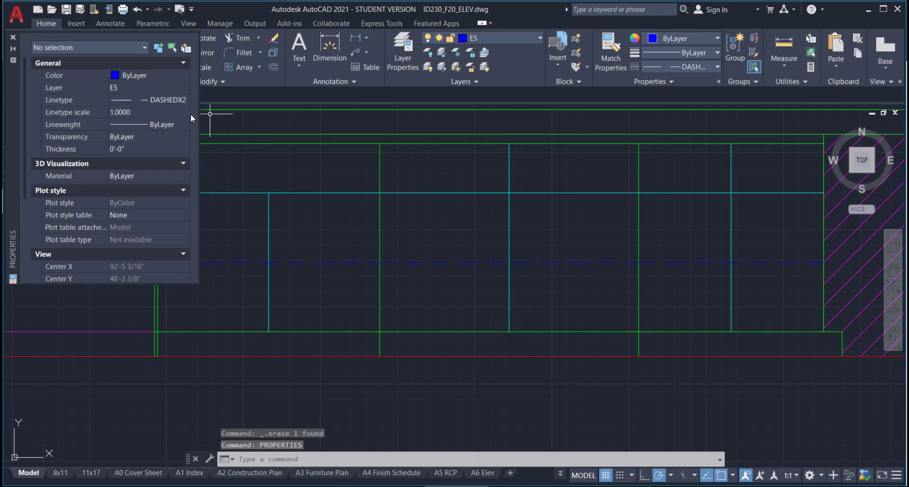
click(132, 112)
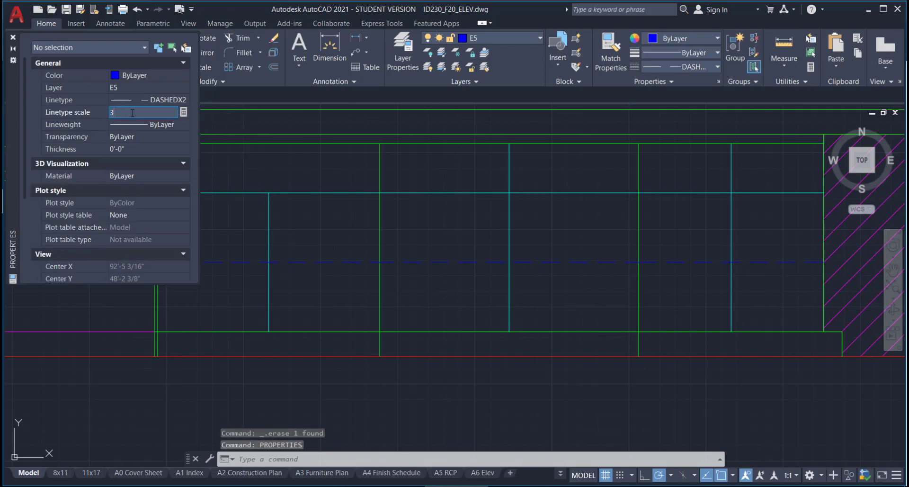
key(Return)
click(100, 293)
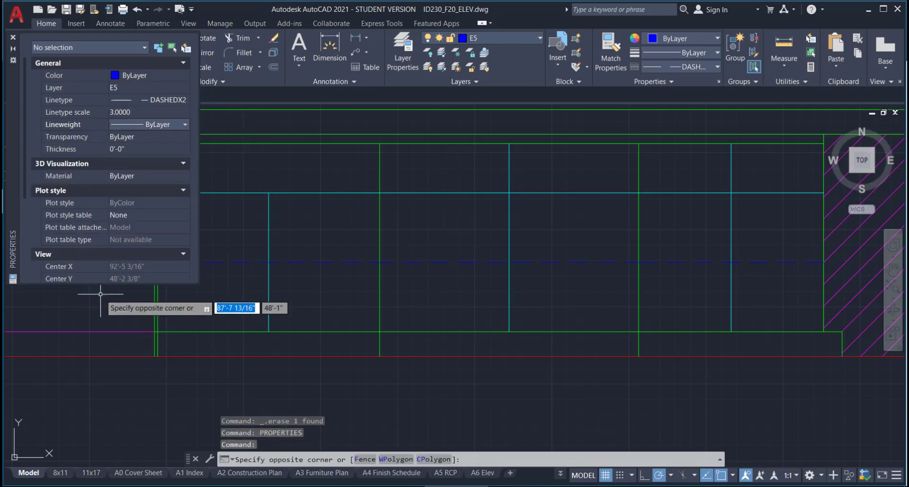
click(101, 294)
click(13, 37)
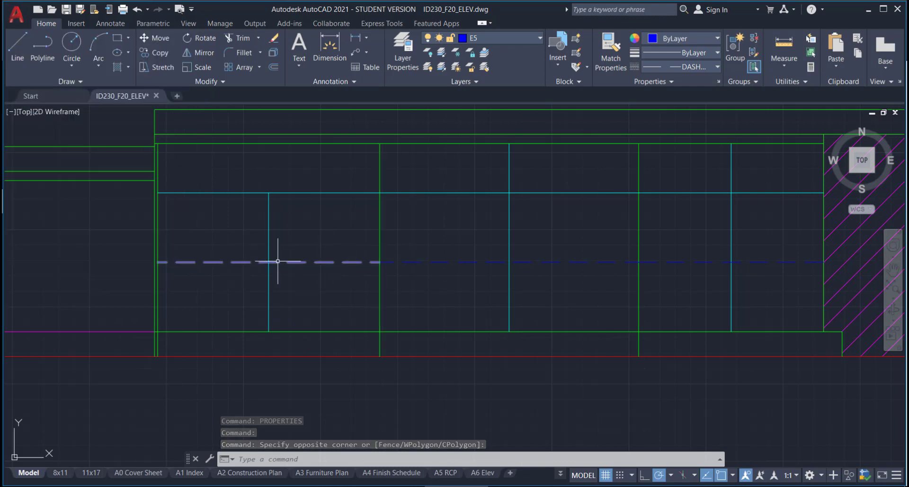
Draw a closed diamond of dashed lines in the left bay, joining the door line's ends to the dashed horizontal line's ends.
click(17, 40)
click(268, 193)
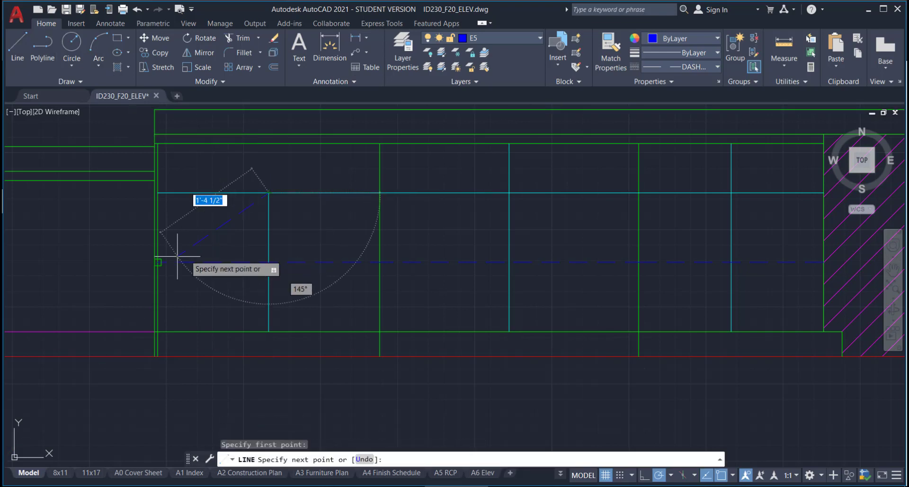
scroll(156, 260, up, 4)
click(150, 260)
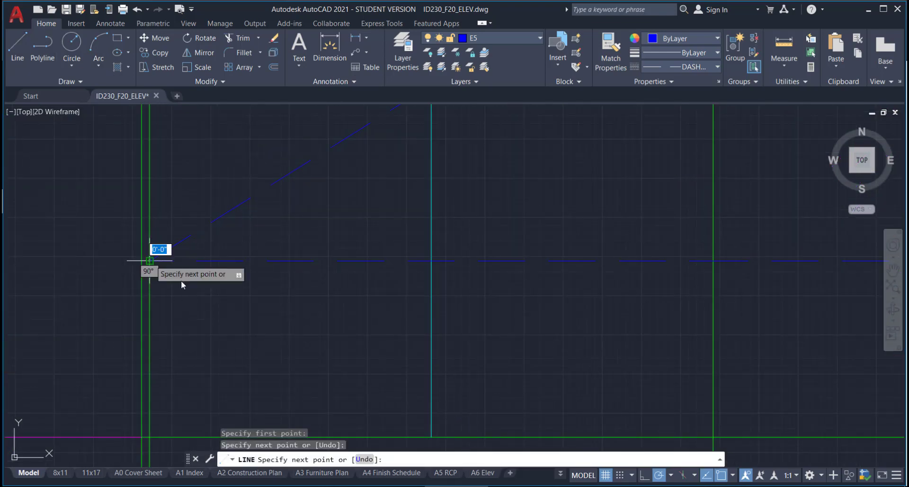
click(430, 436)
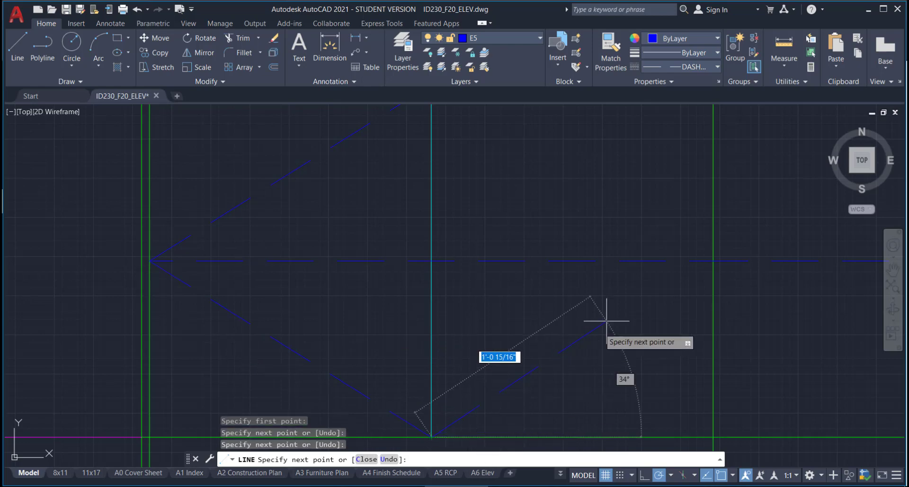
click(713, 260)
middle_drag(538, 270, 470, 355)
click(378, 159)
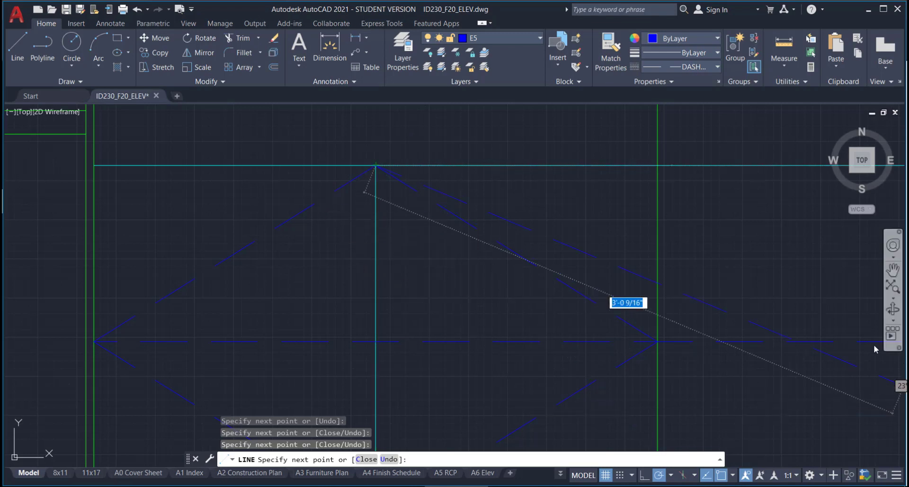
key(Escape)
scroll(508, 263, down, 4)
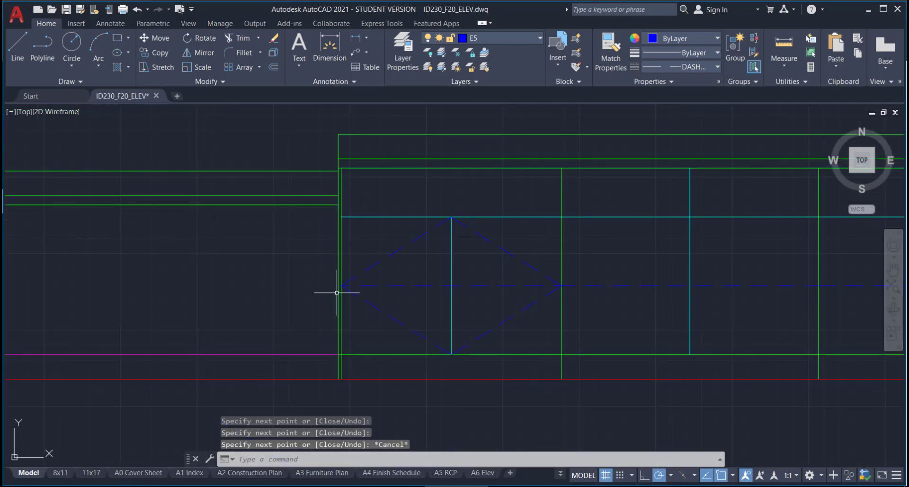
Stretch the upper end of the left bay's vertical door line straight up to the top edge of the cabinet.
click(471, 262)
click(440, 245)
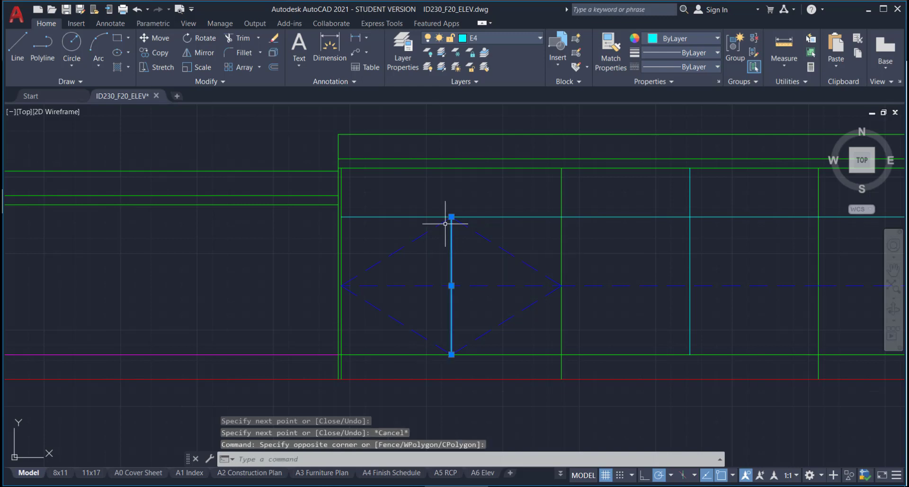
click(451, 216)
click(451, 217)
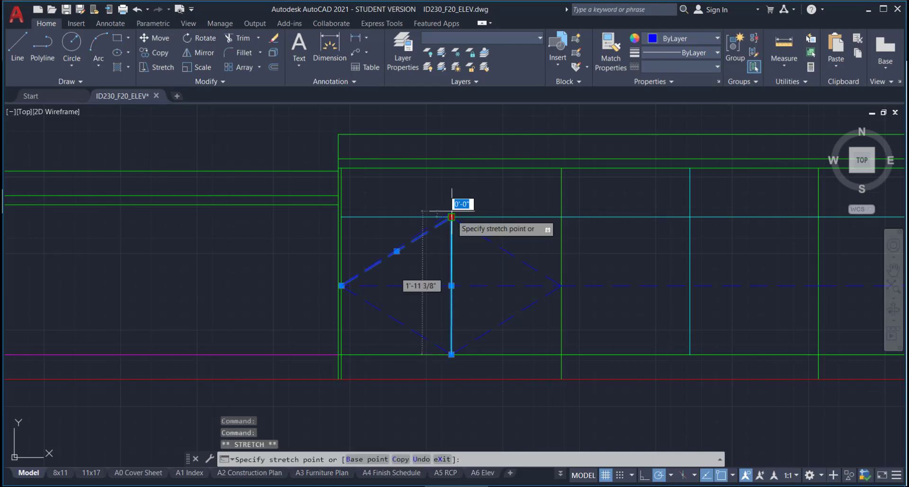
click(451, 169)
key(Escape)
Stretch the upper end of the left bay's upper-left dashed diagonal back down to the drawer line at the door line.
click(444, 186)
click(426, 182)
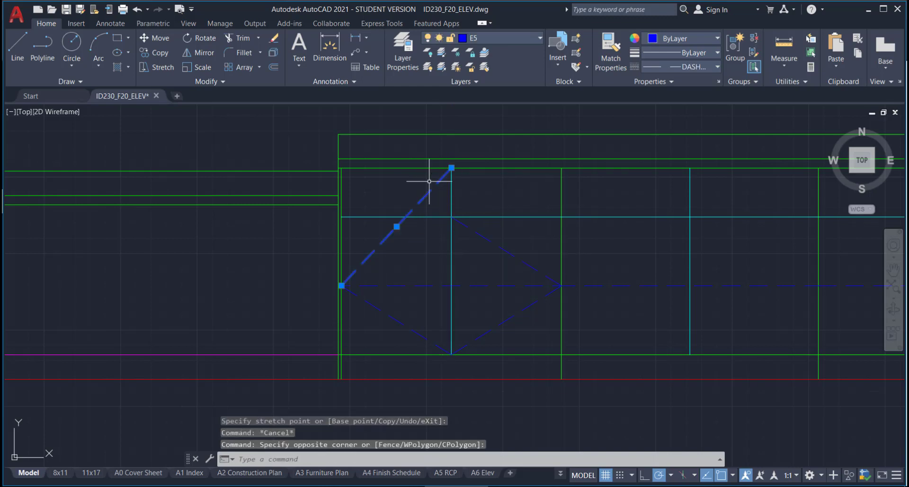
click(451, 168)
click(451, 217)
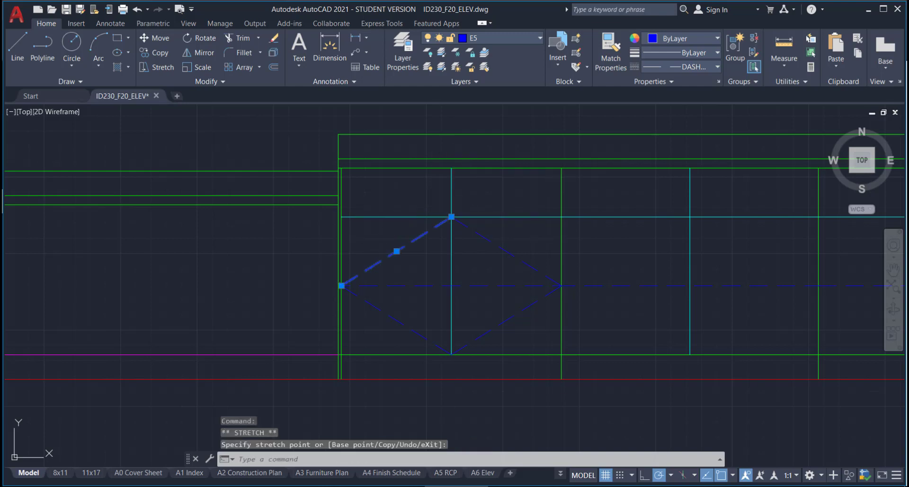
key(Escape)
Draw a closed dashed diamond in the middle bay between the drawer line, the bay's sides and the bottom of the door line.
middle_drag(514, 310, 418, 304)
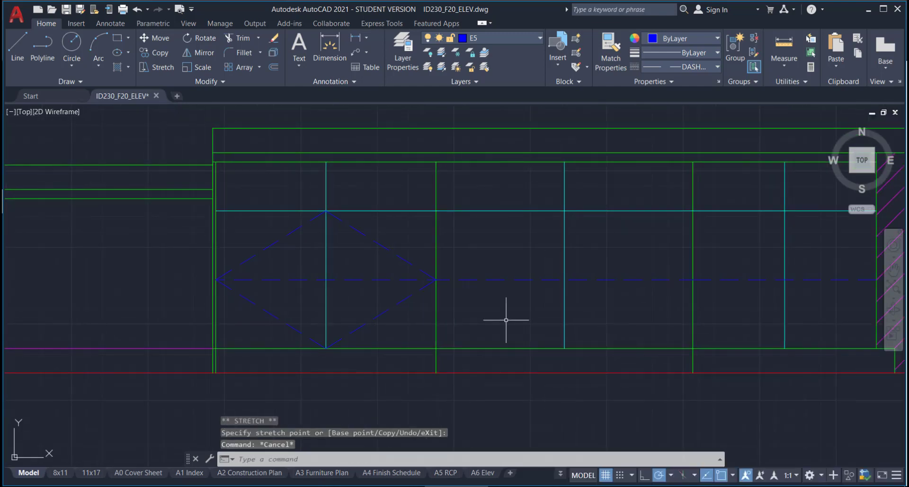
middle_drag(508, 315, 354, 290)
click(19, 45)
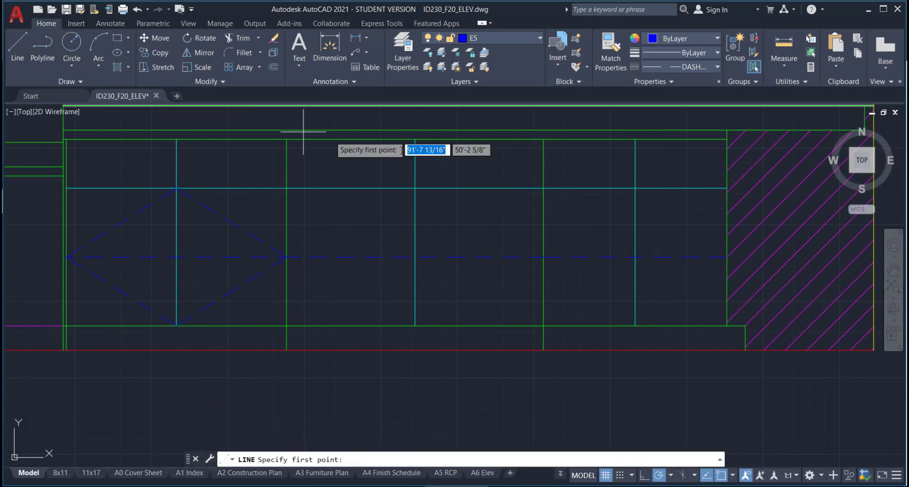
click(415, 188)
click(286, 257)
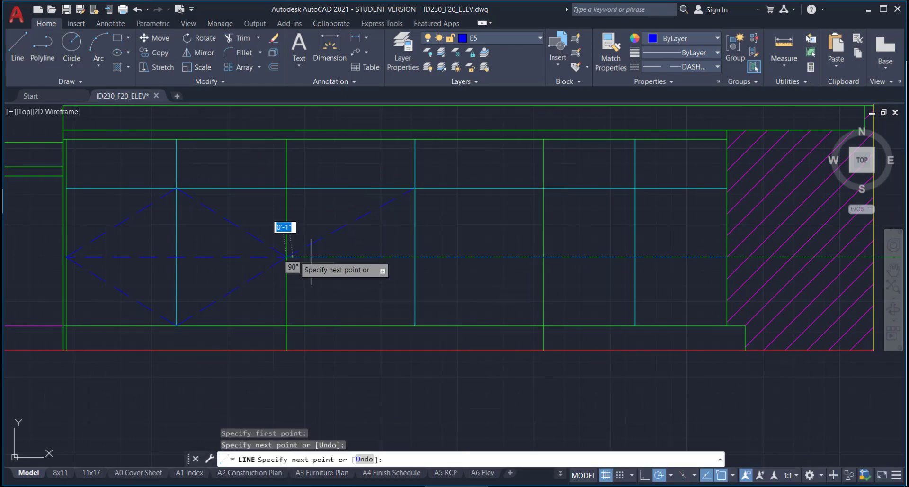
click(415, 325)
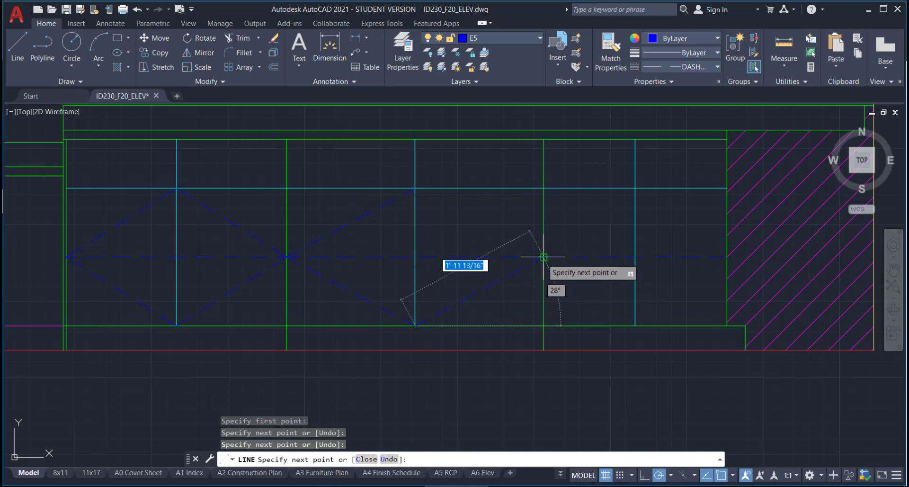
click(543, 257)
click(415, 188)
key(Escape)
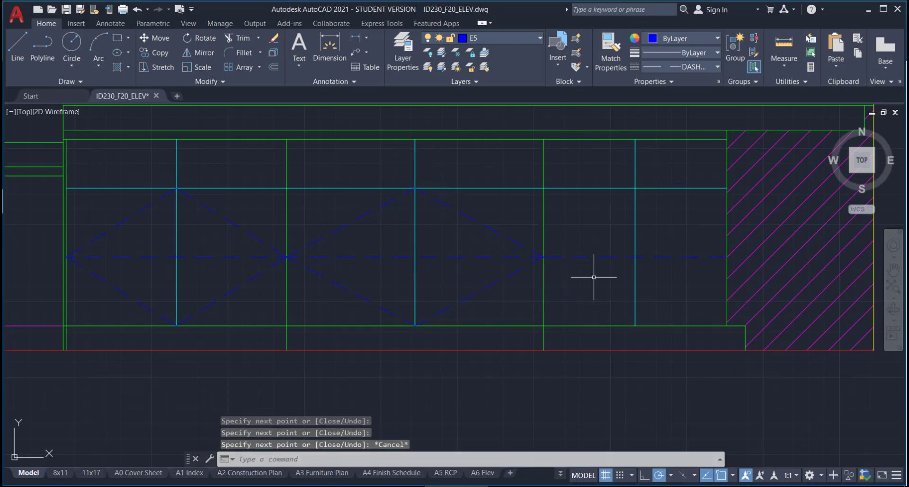
Draw a closed dashed diamond in the right bay between the drawer line, the bay's sides and the bottom of the door line.
click(17, 47)
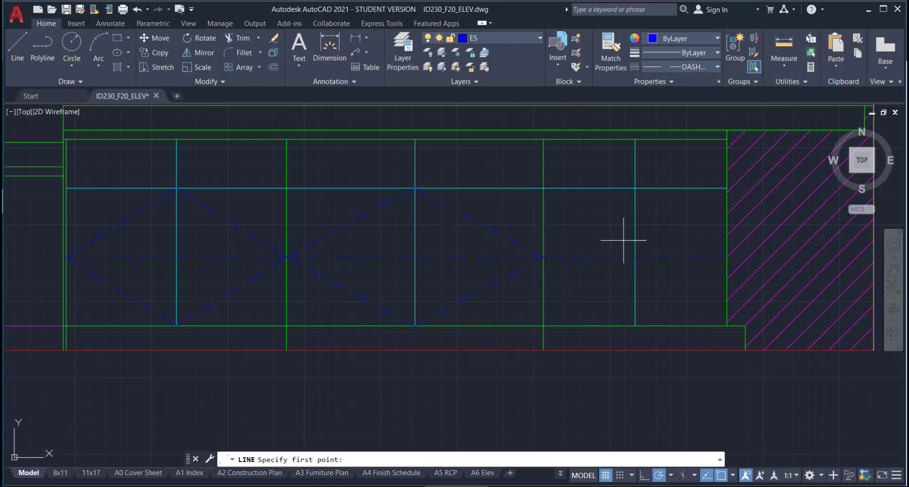
click(635, 187)
click(543, 256)
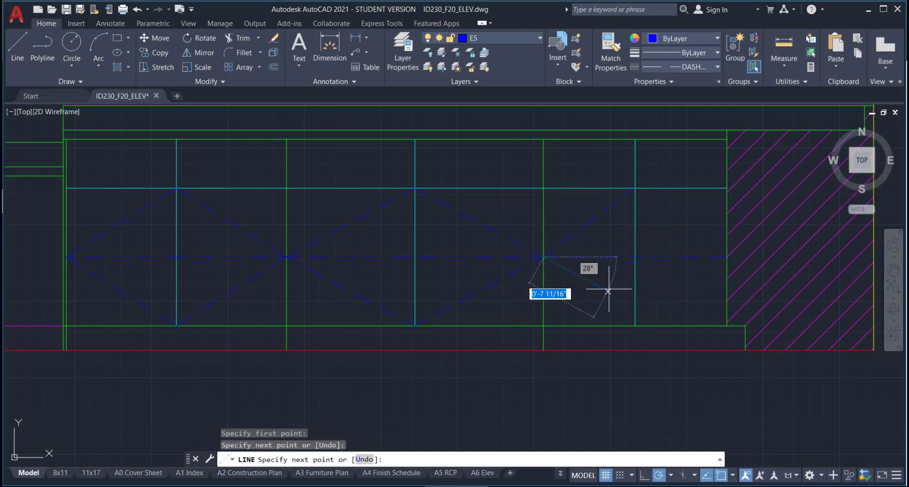
click(635, 325)
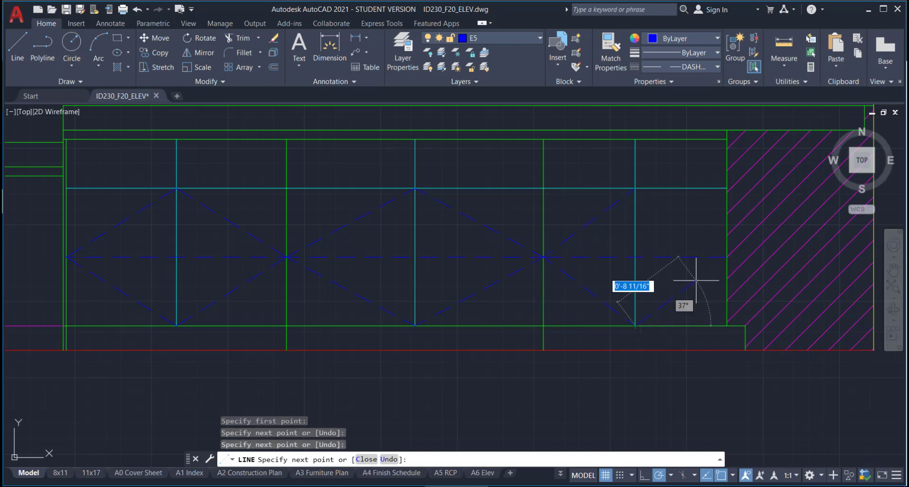
click(727, 257)
click(635, 188)
key(Escape)
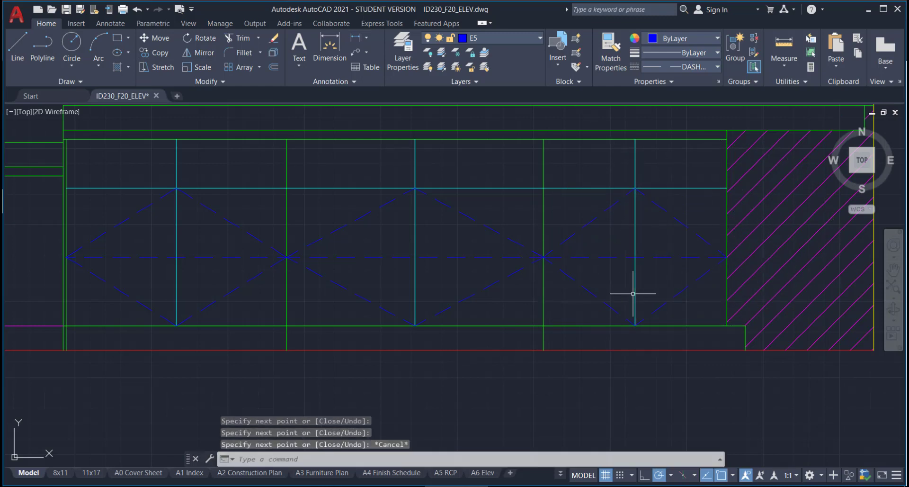
scroll(632, 265, down, 5)
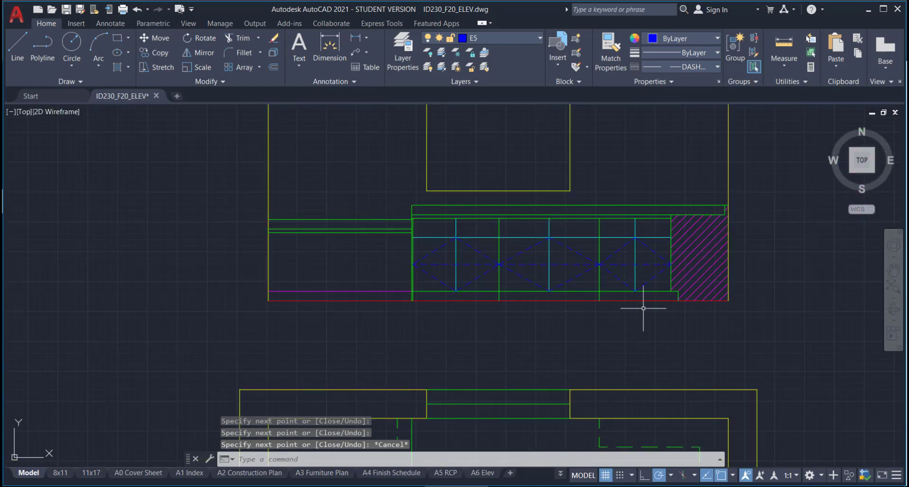
mouse_move(619, 306)
middle_down()
mouse_move(562, 330)
mouse_move(571, 256)
mouse_move(572, 349)
middle_up()
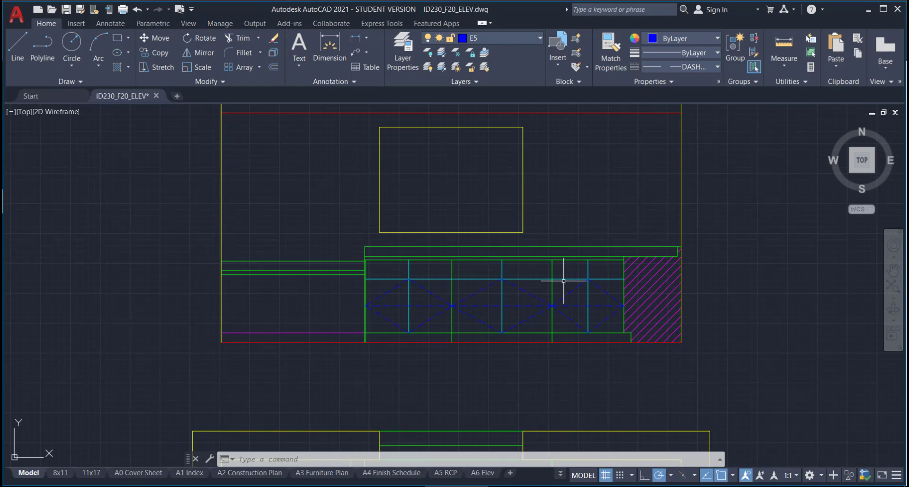
click(568, 256)
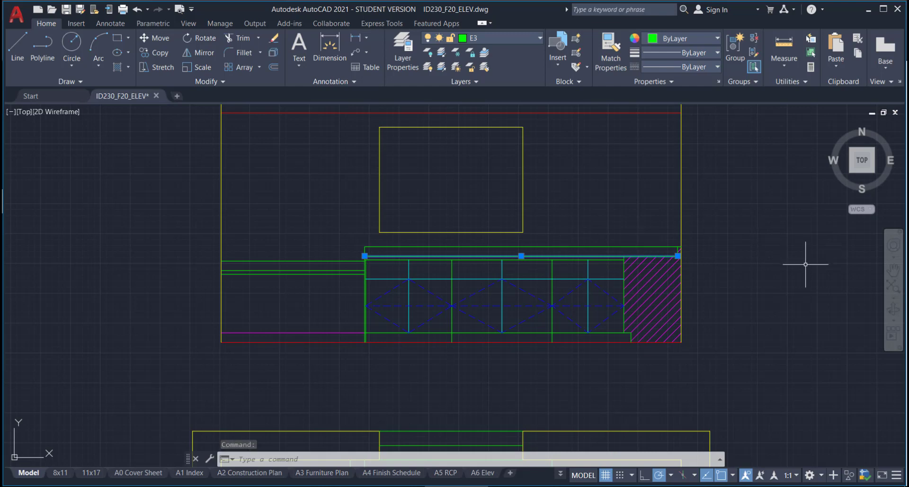
key(Escape)
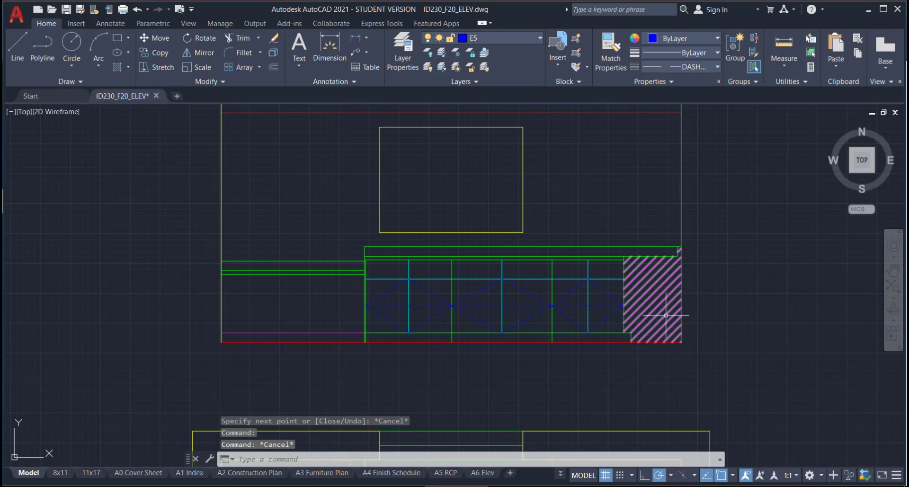
Offset the countertop's top line, at the base of the backsplash, 2' upward.
scroll(652, 260, up, 4)
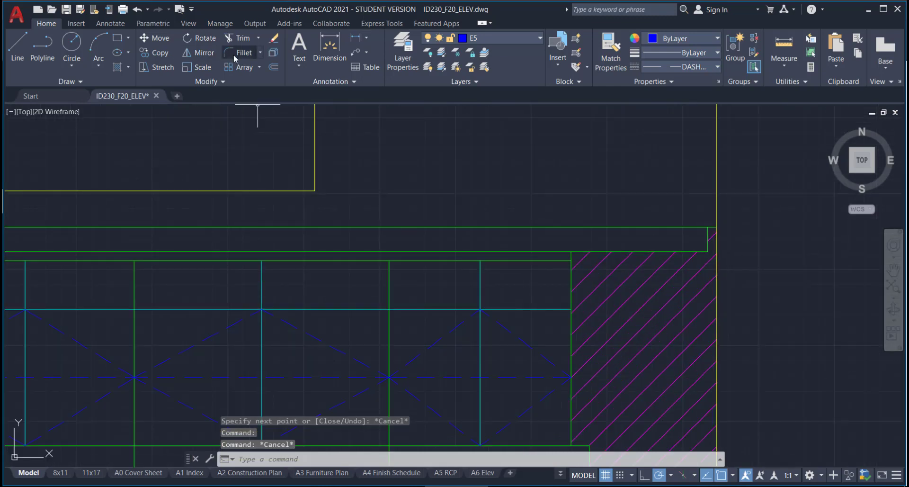
click(273, 68)
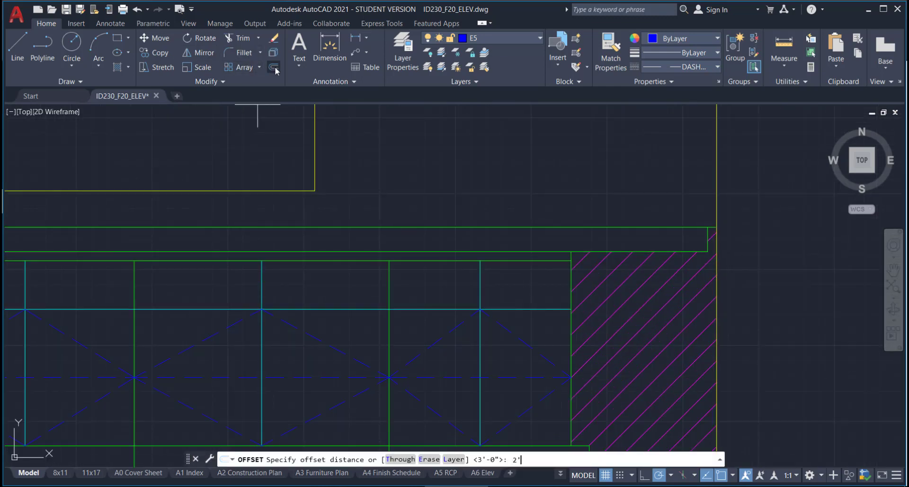
text(2')
key(Return)
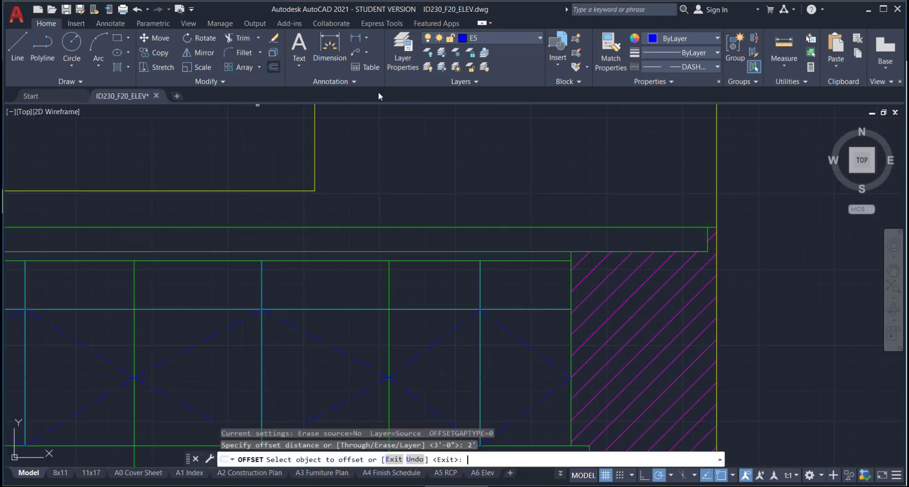
click(497, 251)
click(489, 180)
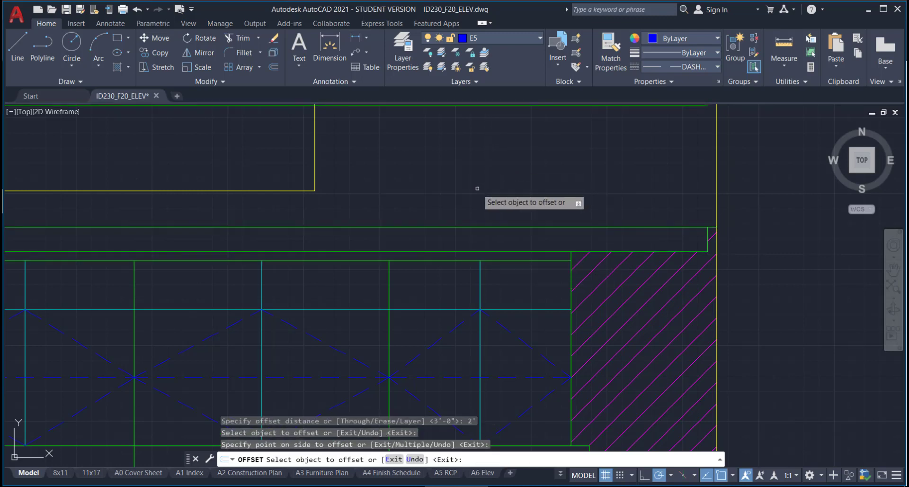
scroll(476, 189, down, 2)
mouse_move(443, 198)
middle_down()
mouse_move(526, 249)
mouse_move(669, 283)
middle_up()
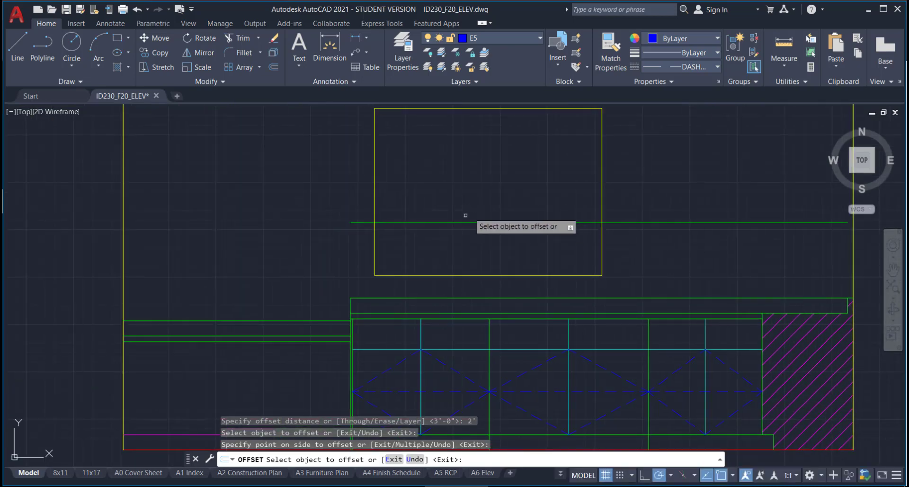
key(Escape)
Stretch both ends of the offset line above the countertop out to the elevation's left and right wall lines.
click(440, 221)
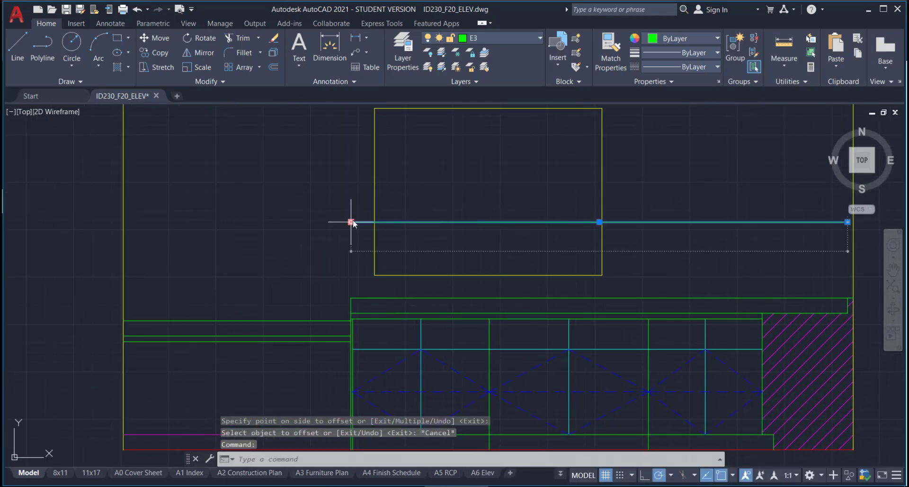
click(351, 221)
click(125, 221)
key(Escape)
scroll(629, 266, down, 2)
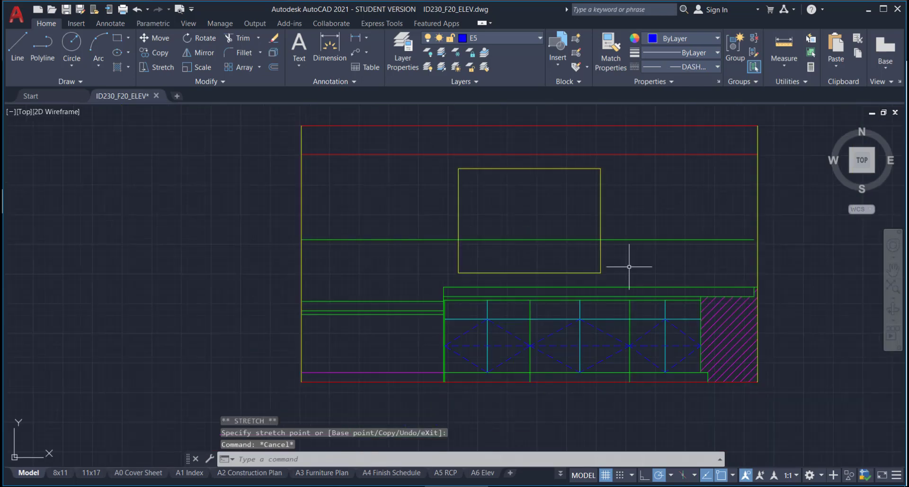
scroll(628, 266, down, 2)
scroll(707, 256, up, 4)
click(677, 220)
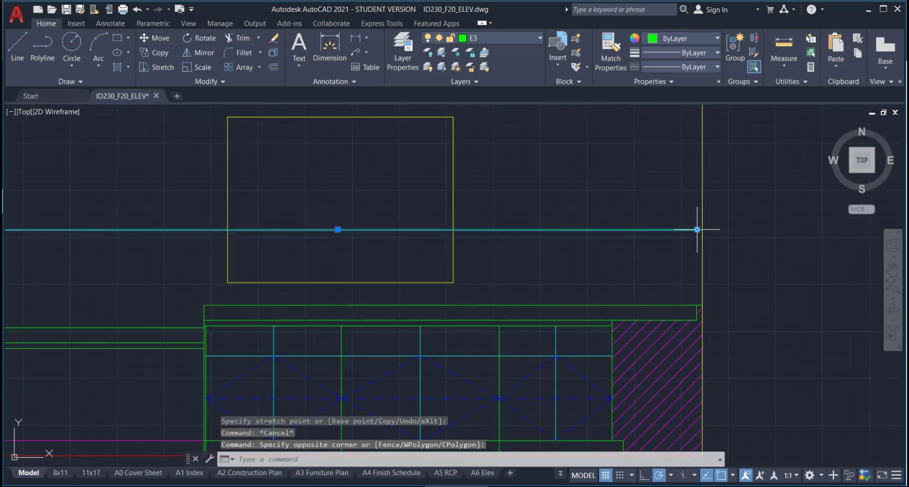
click(697, 229)
key(Escape)
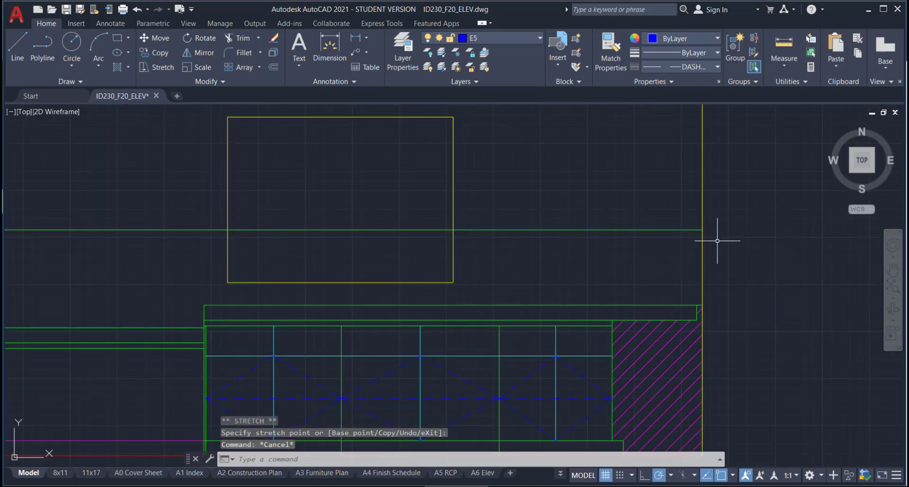
Measure the vertical distance along the right wall from the lower red ceiling line to the offset green line.
middle_drag(717, 240, 638, 310)
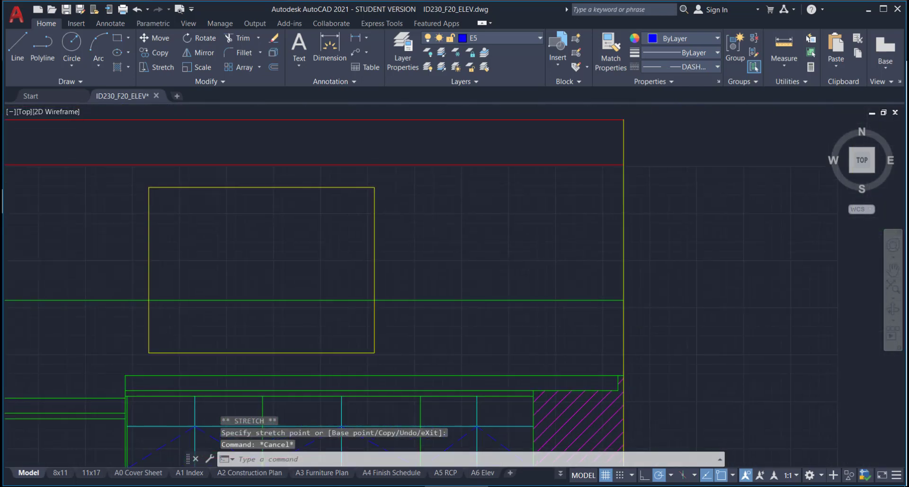
click(782, 68)
click(788, 107)
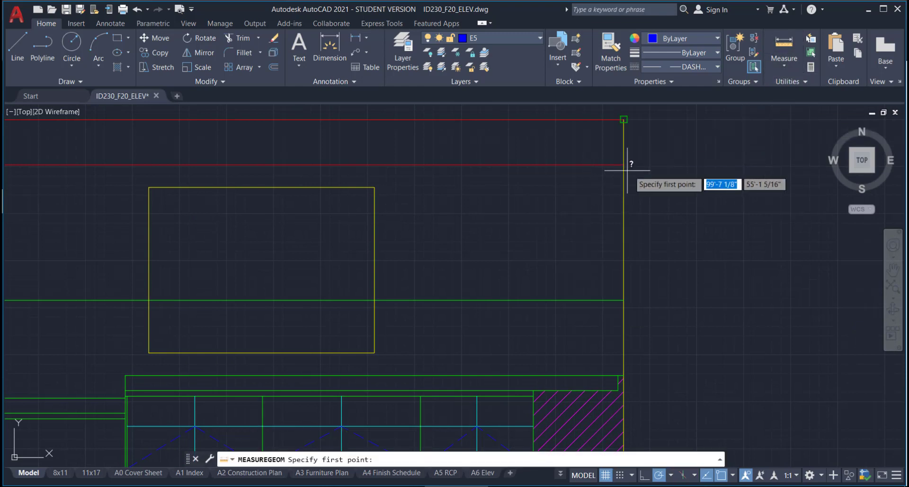
click(624, 165)
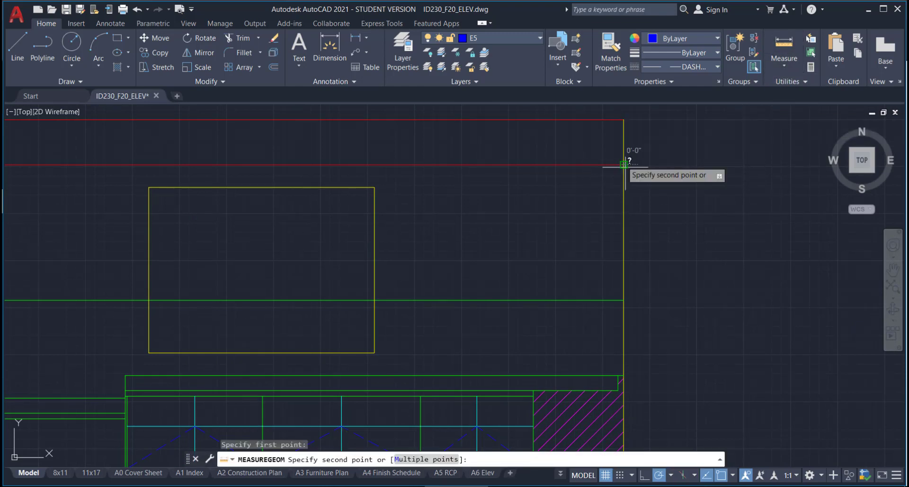
click(623, 300)
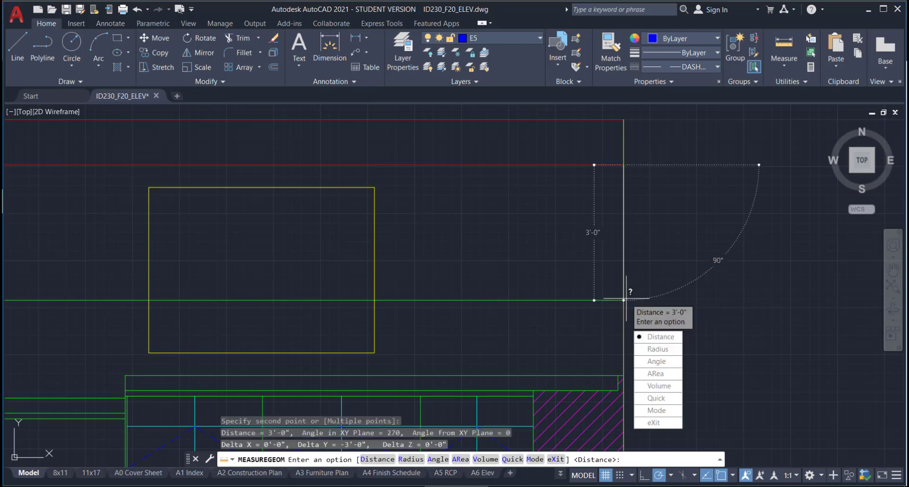
key(Escape)
Make layer E3 current and project a vertical line from the plan's left dashed upper-cabinet end up to the elevation's lower red line.
scroll(484, 212, down, 2)
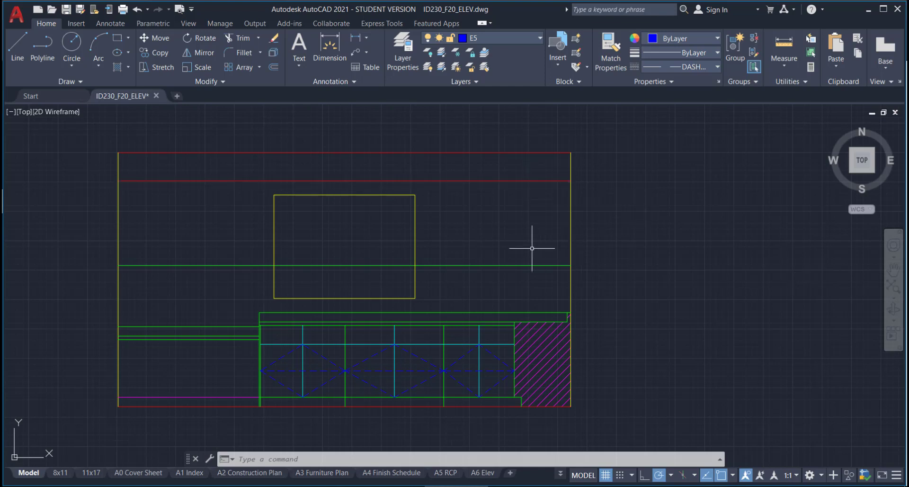
scroll(476, 280, down, 4)
middle_drag(470, 239, 564, 254)
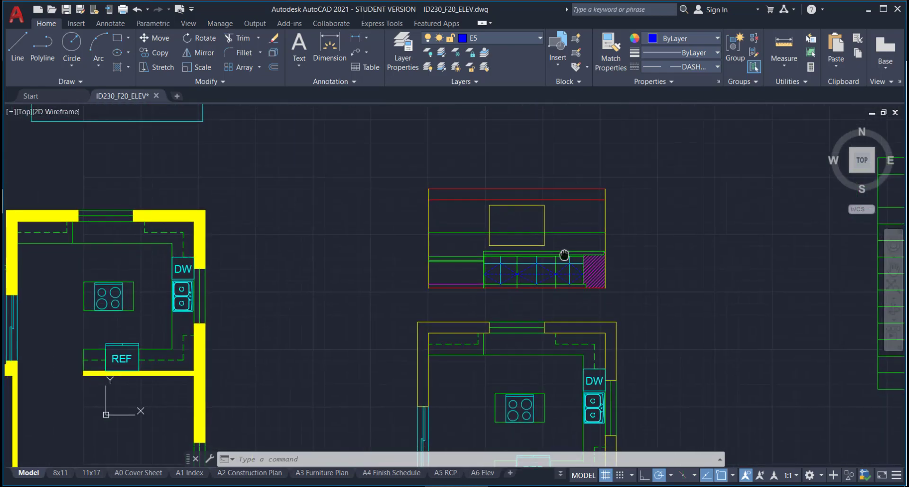
scroll(560, 344, up, 5)
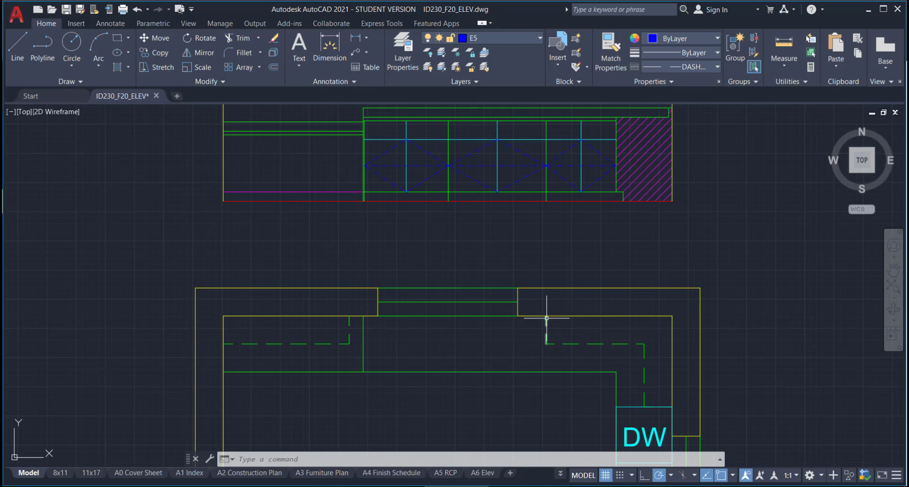
click(539, 41)
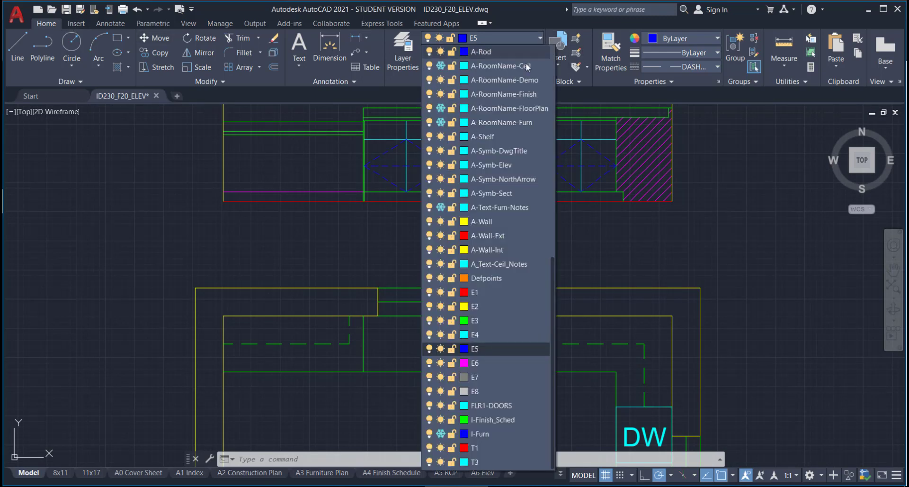
click(493, 322)
click(27, 46)
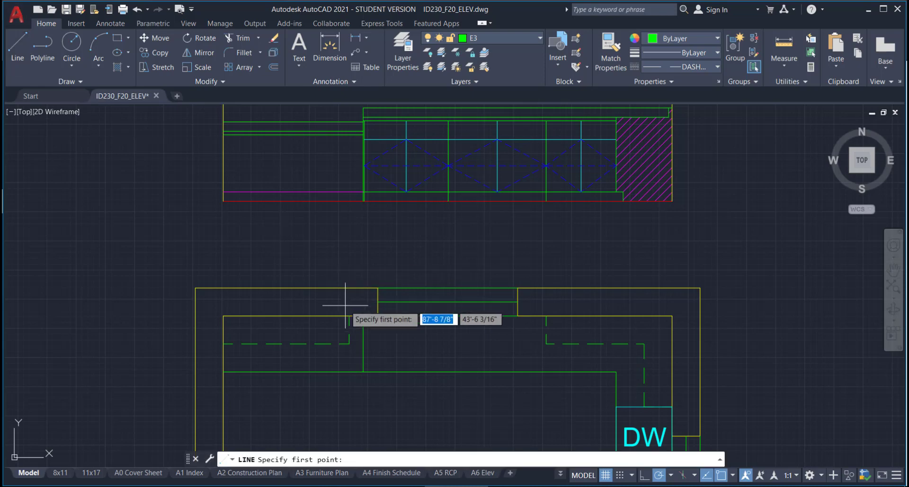
click(347, 314)
scroll(344, 284, down, 4)
middle_drag(345, 201, 354, 218)
click(353, 174)
key(Escape)
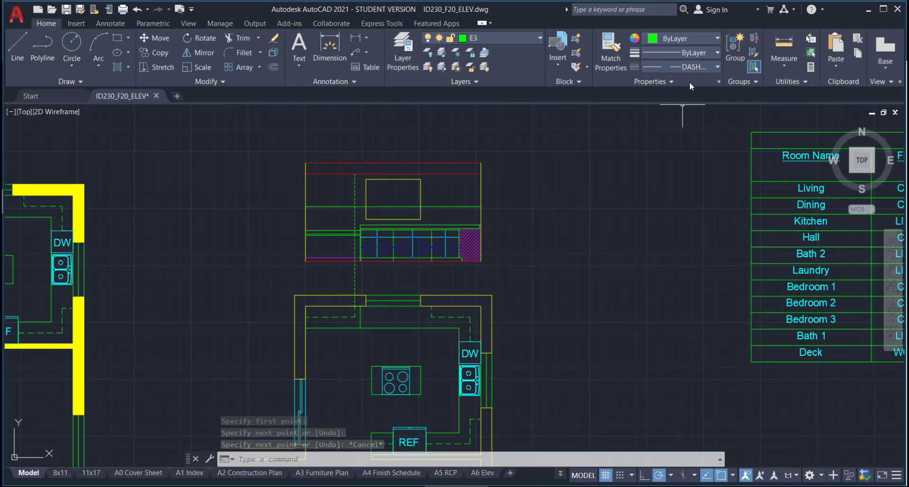
Set the current linetype to ByLayer and project a vertical line from the plan's right dashed upper-cabinet end to the lower red line.
click(686, 64)
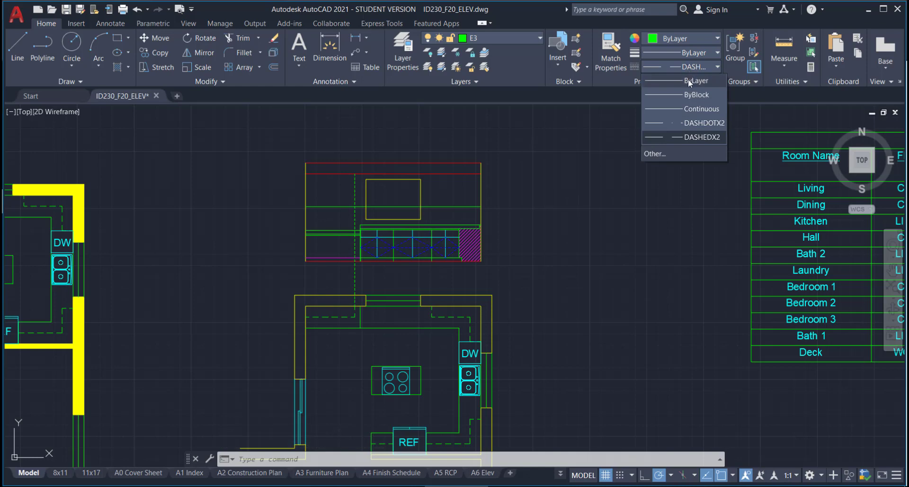
click(688, 80)
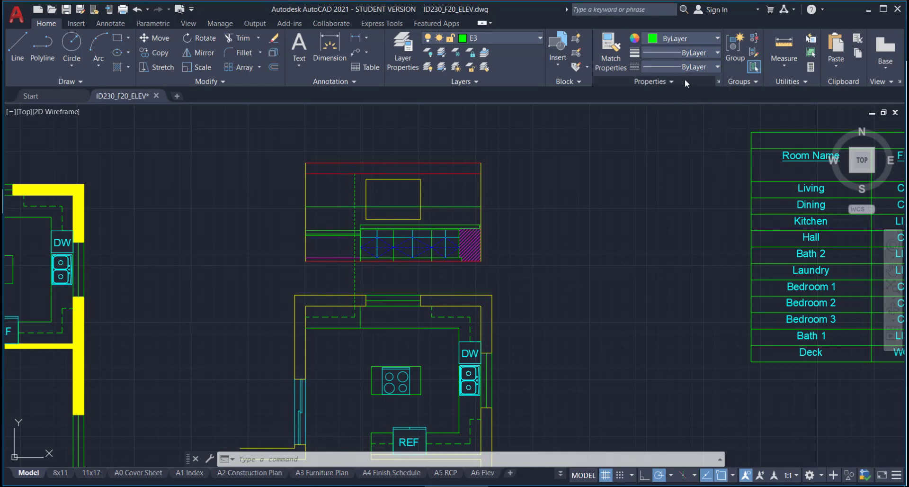
click(17, 45)
scroll(440, 307, up, 4)
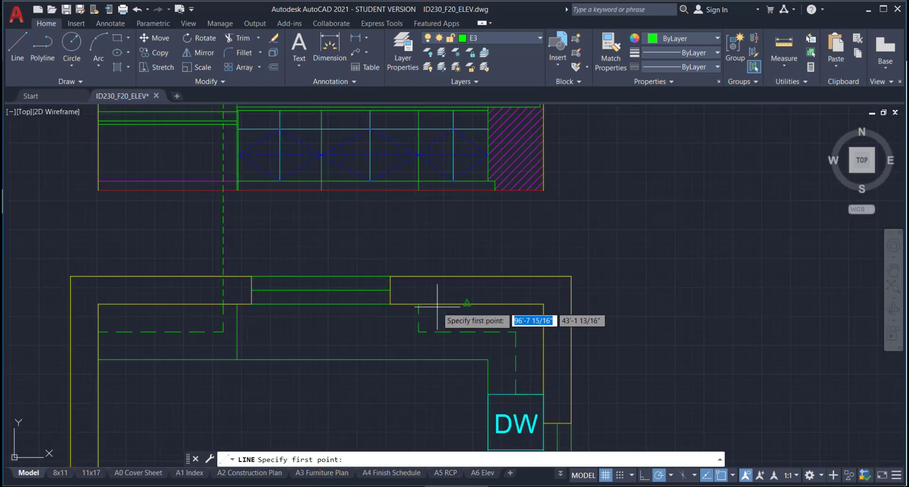
click(420, 290)
scroll(413, 183, up, 2)
middle_drag(413, 183, 483, 374)
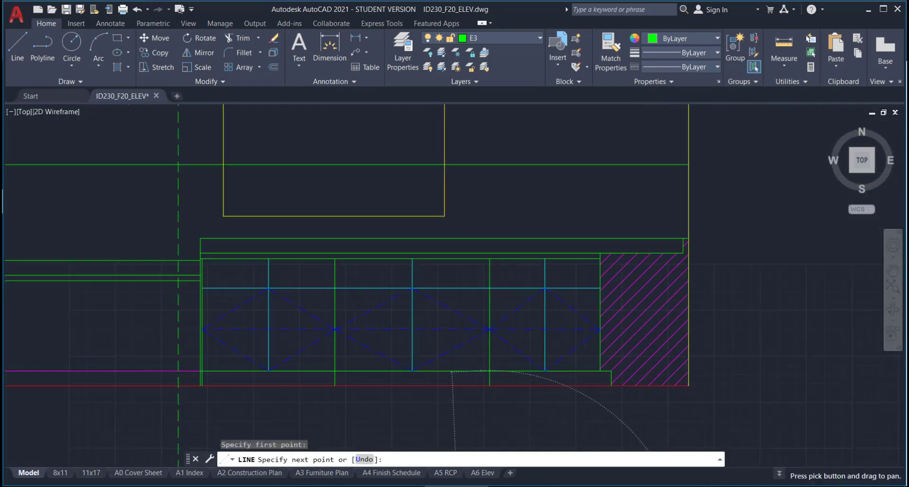
scroll(496, 329, down, 4)
click(493, 211)
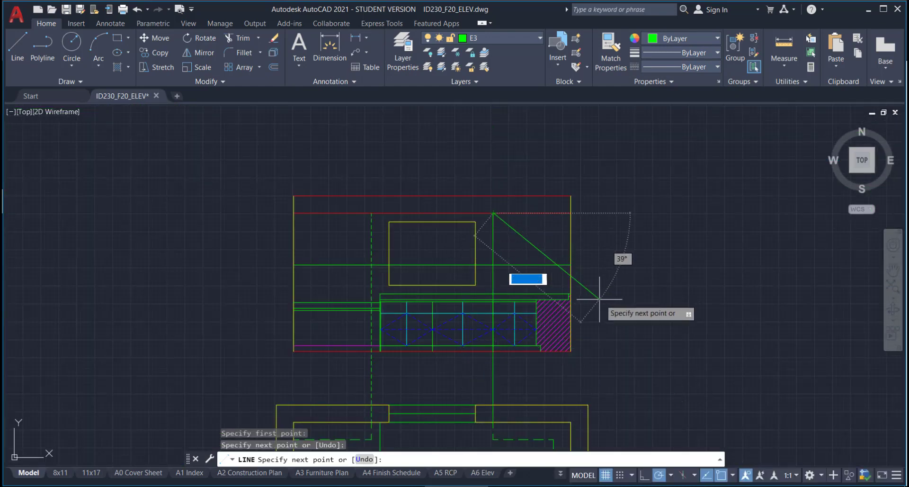
key(Escape)
Shorten the left projection line's lower end to the horizontal green line crossing the window and set its linetype to ByLayer.
mouse_move(546, 318)
middle_down()
mouse_move(682, 266)
mouse_move(686, 288)
middle_up()
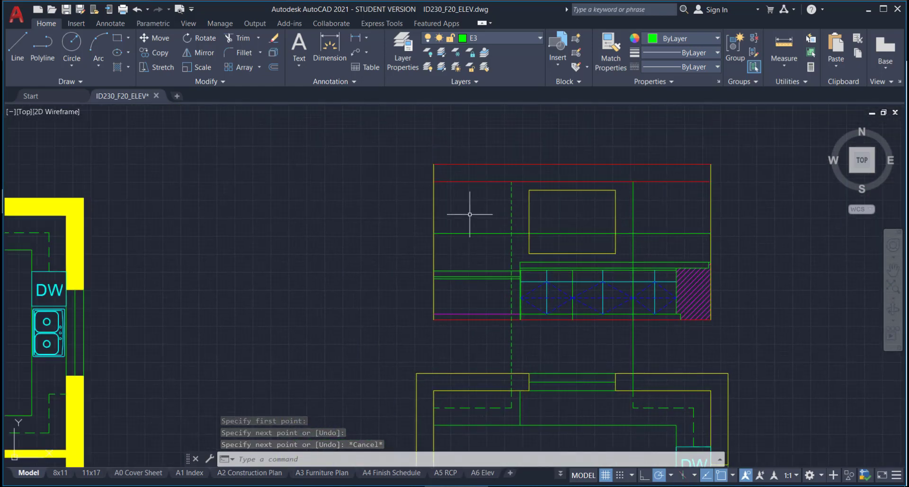
key(Escape)
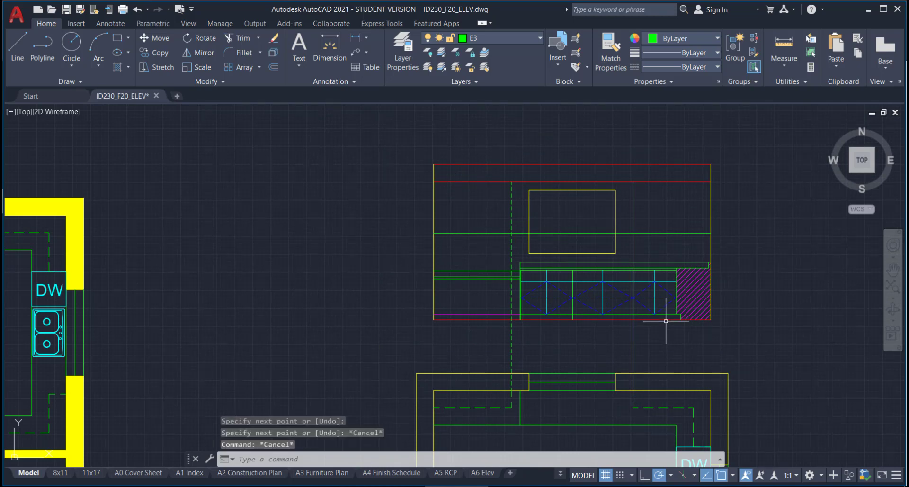
click(521, 346)
click(504, 353)
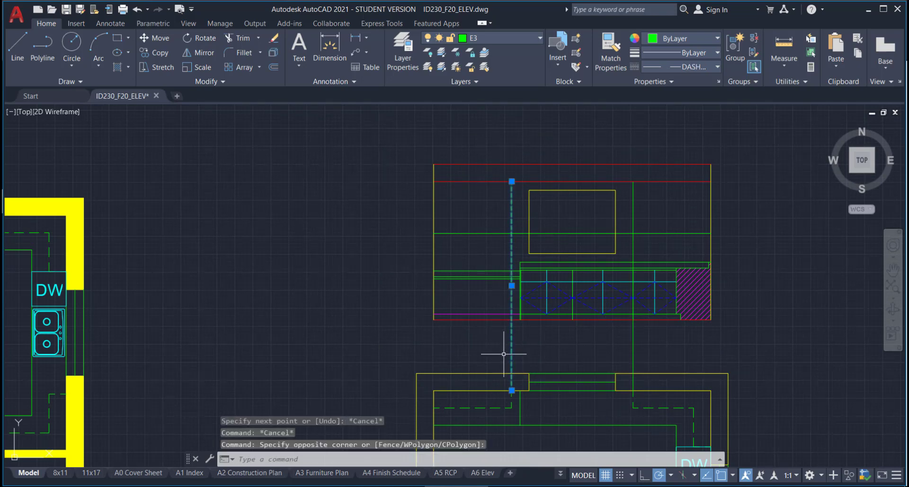
click(512, 390)
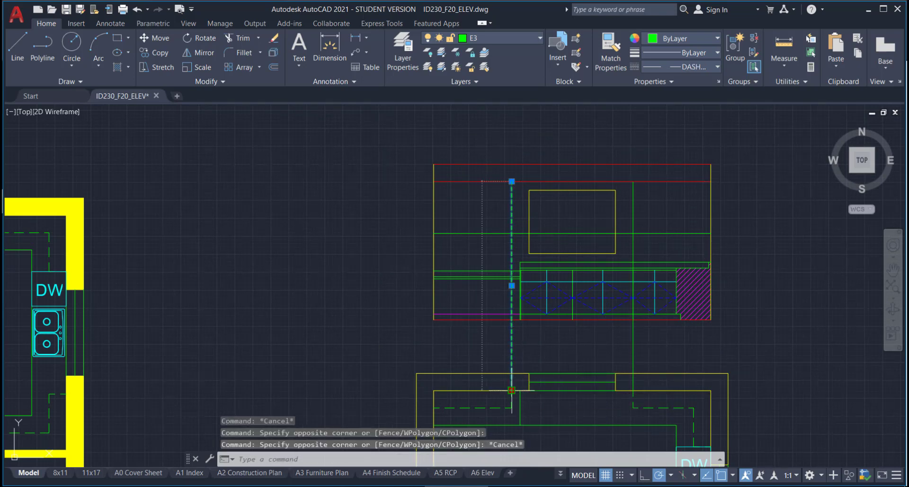
click(511, 233)
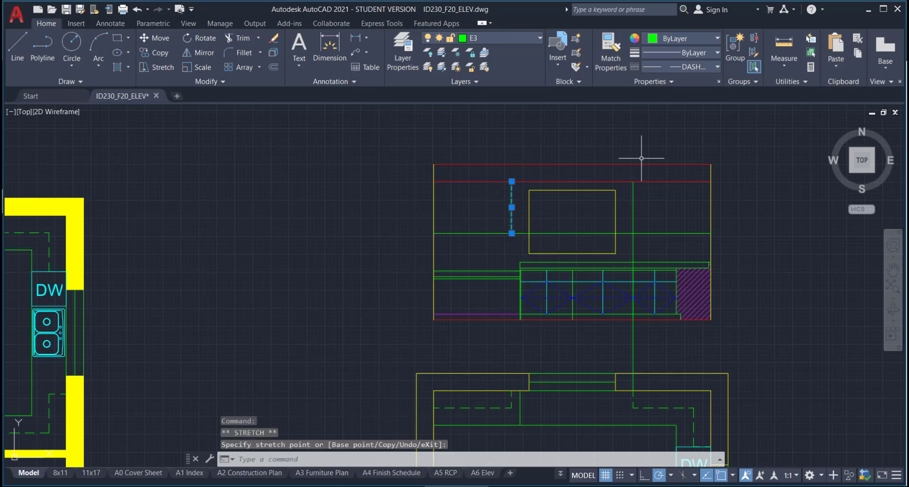
click(709, 66)
click(693, 89)
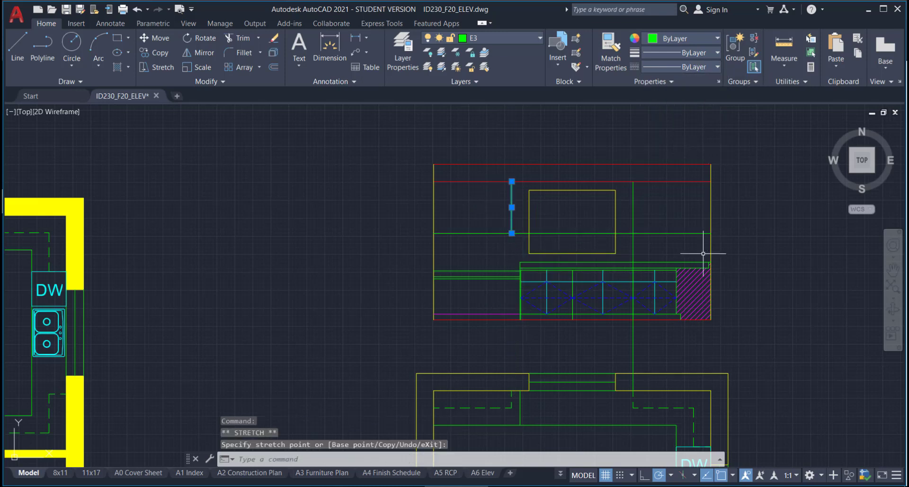
key(Escape)
Shorten the right projection line's lower end to the horizontal green line marking the upper cabinets' bottom.
click(648, 251)
click(642, 392)
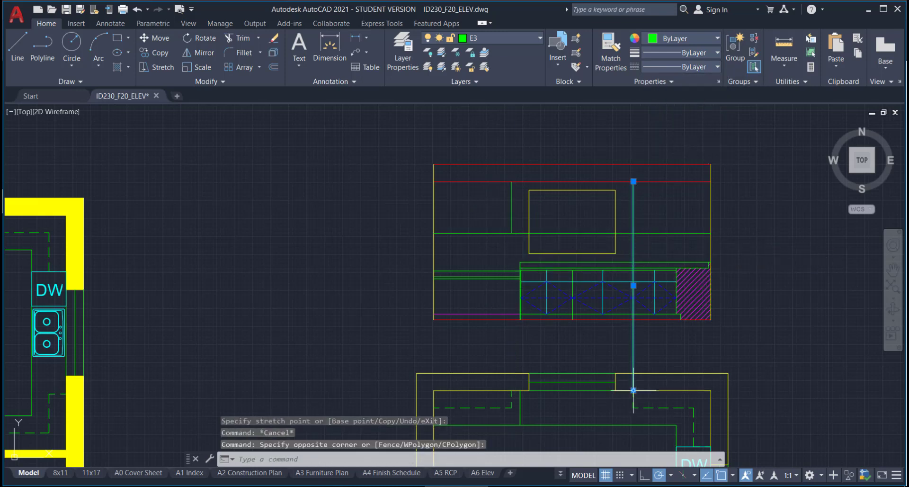
click(633, 390)
click(634, 233)
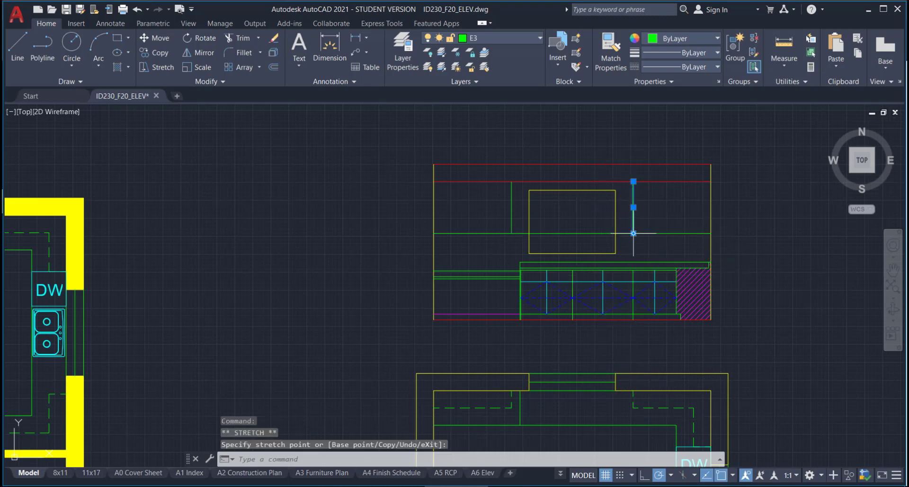
key(Escape)
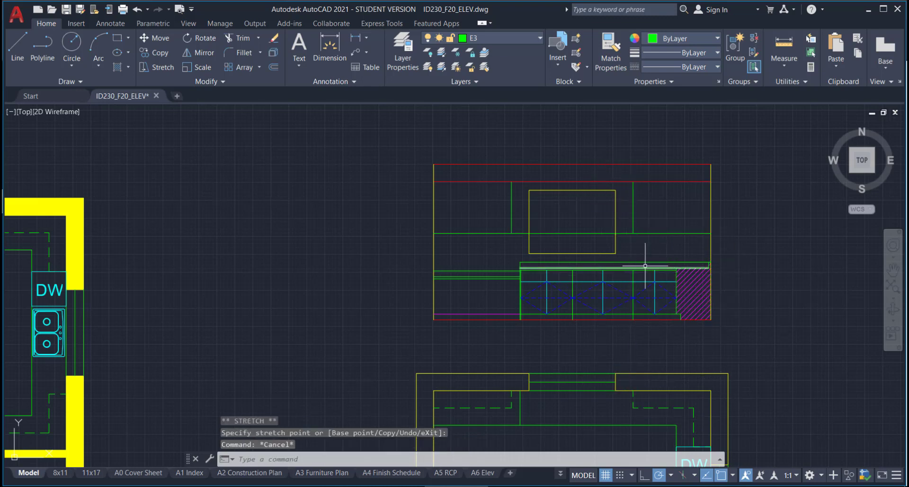
key(Escape)
Trim the horizontal green line between the two vertical cabinet side lines so it no longer crosses the window.
click(240, 42)
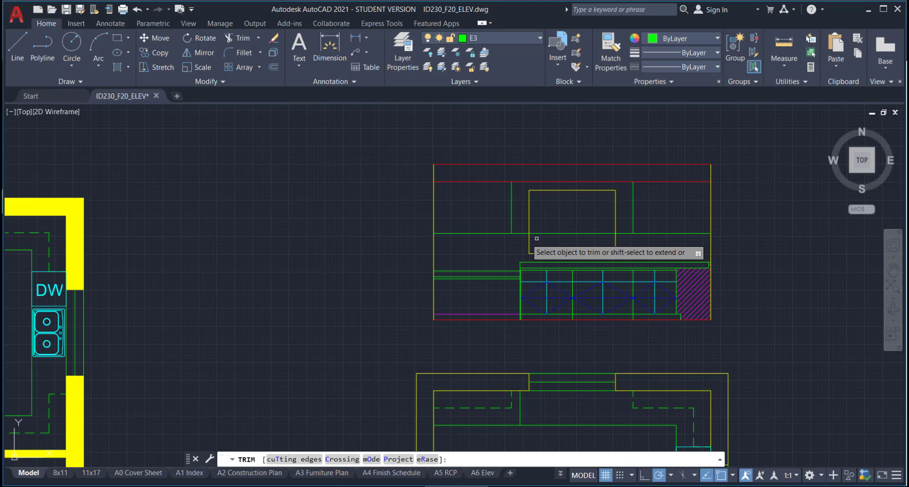
click(511, 226)
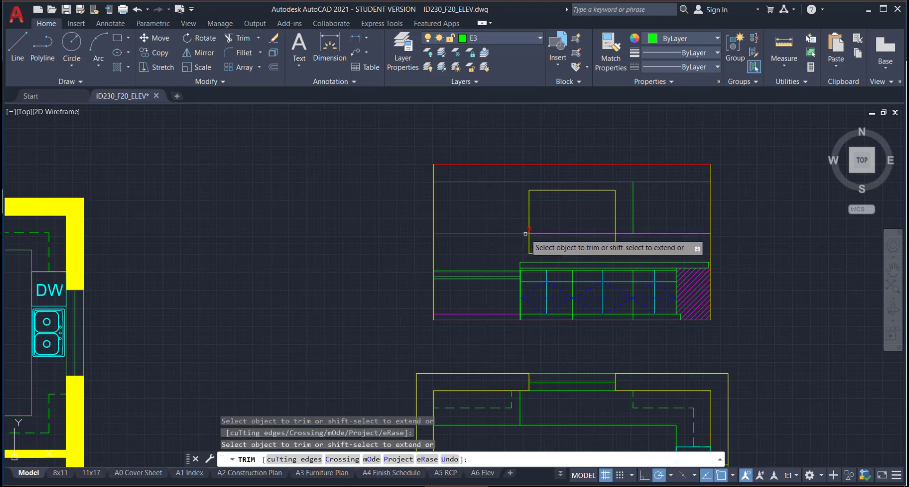
key(ctrl+z)
click(548, 232)
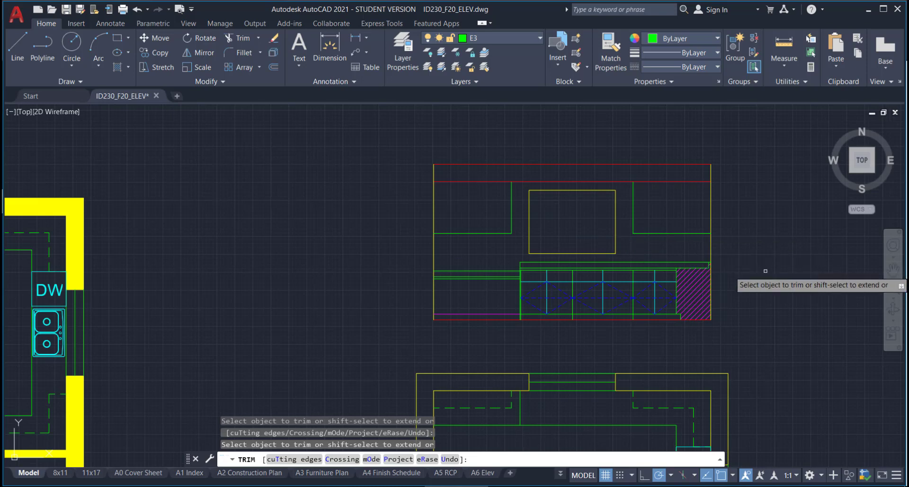
key(Escape)
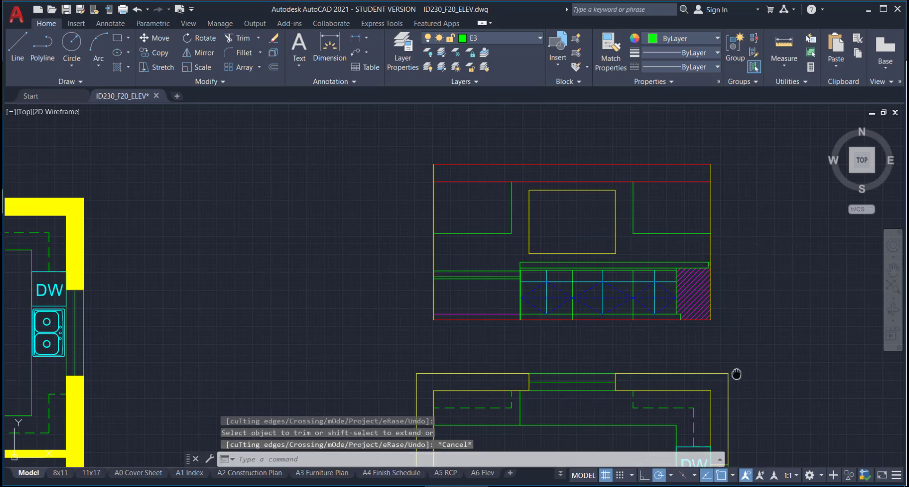
Draw a vertical line 12 inches in from the right wall, from the lower red line to the upper cabinet's bottom line.
middle_drag(736, 373, 679, 310)
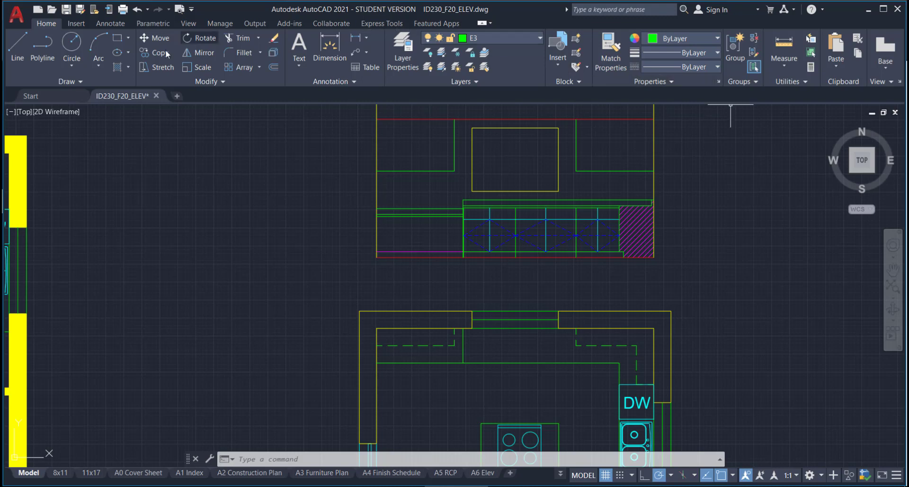
click(20, 44)
scroll(615, 116, up, 5)
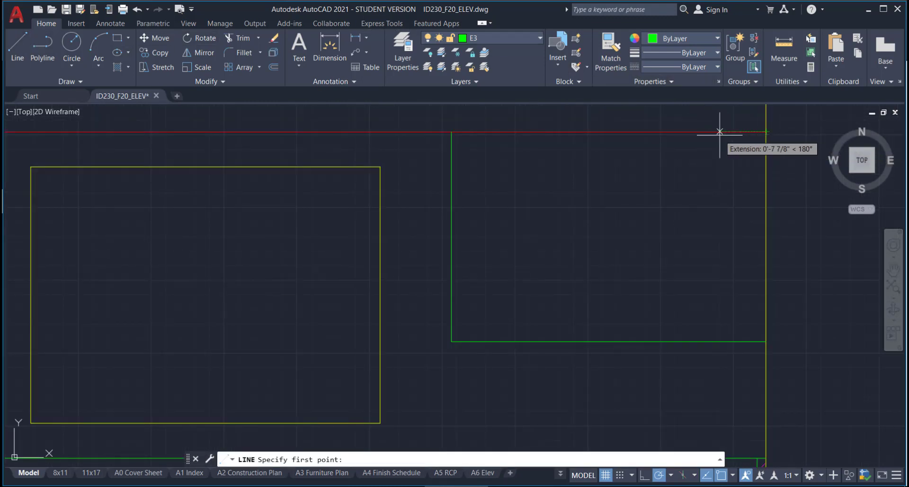
text(12)
key(Return)
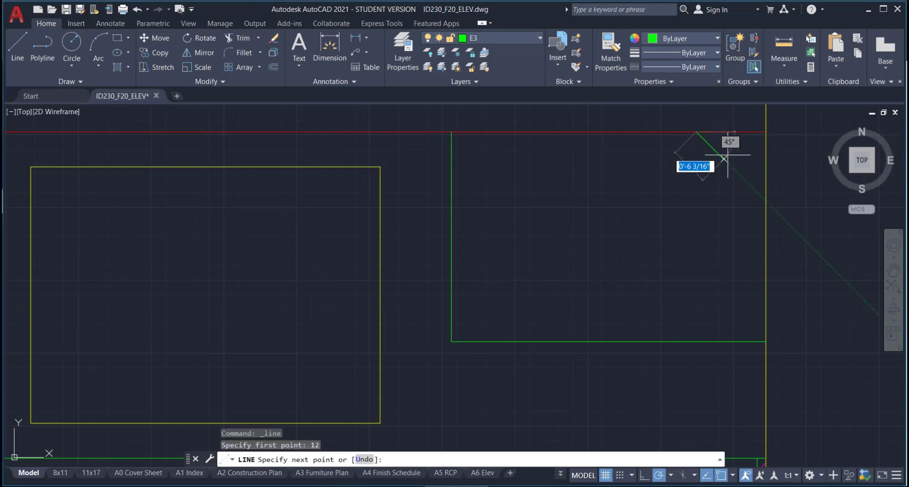
click(695, 341)
key(Escape)
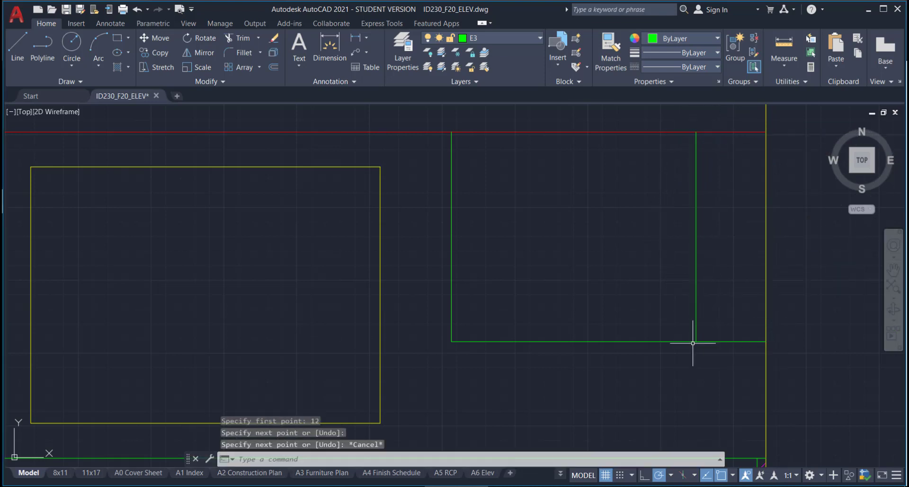
Hatch the narrow strip between the new vertical line and the right wall, from the lower red line to the cabinet bottom.
text(hatch)
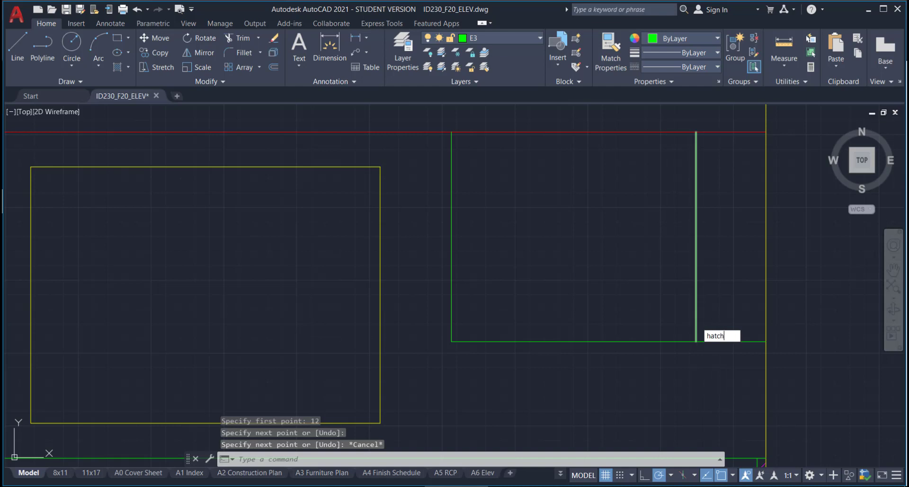
key(Return)
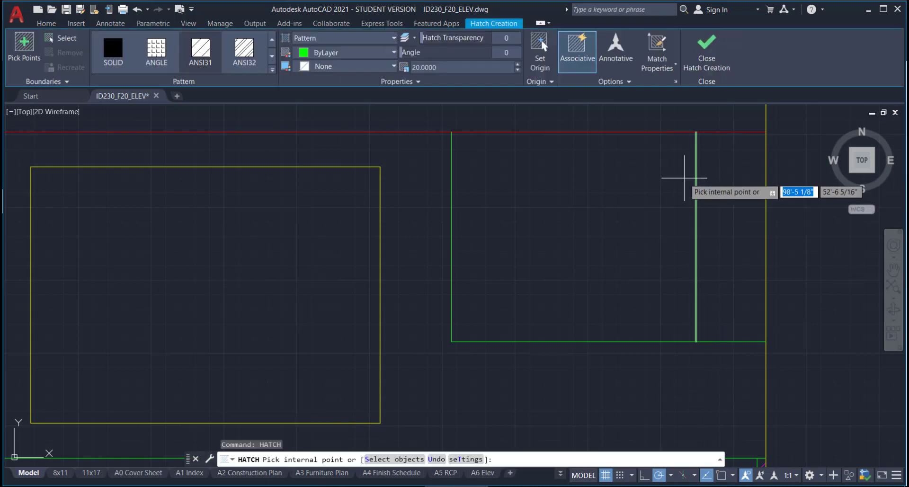
click(730, 201)
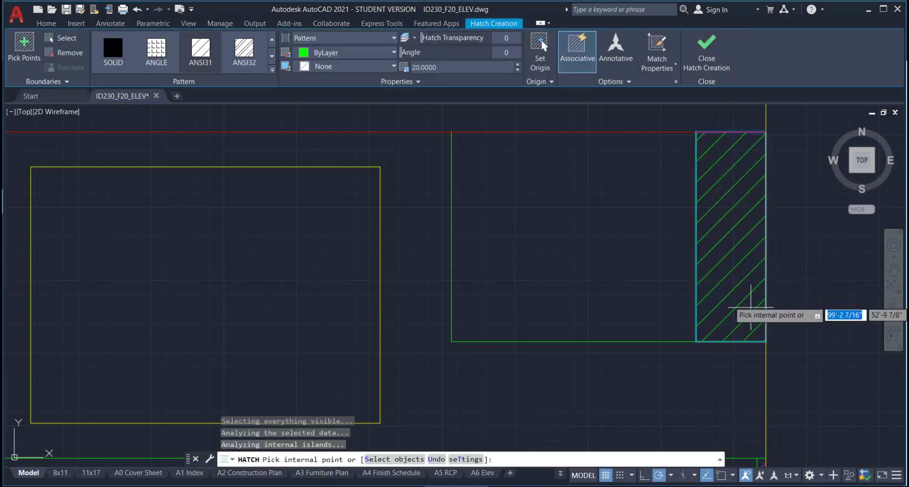
key(Escape)
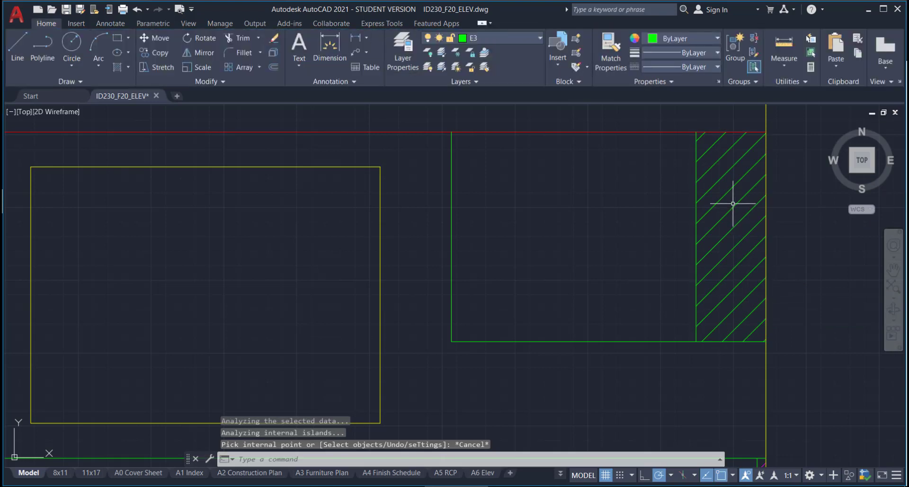
Move the upper cabinet strip's hatch to layer E6.
click(732, 203)
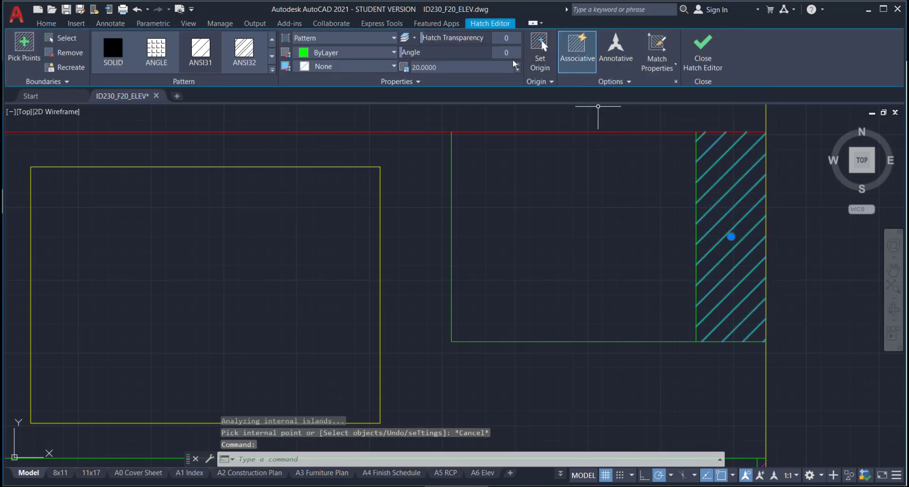
click(47, 23)
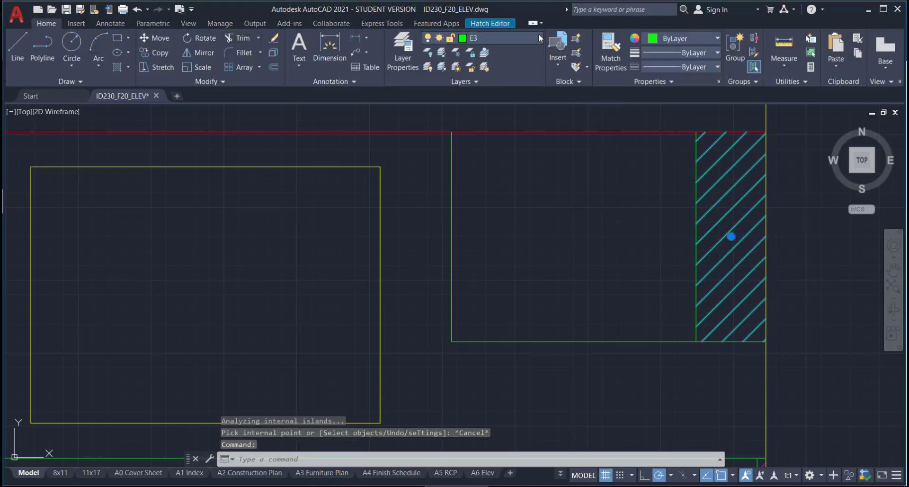
click(539, 37)
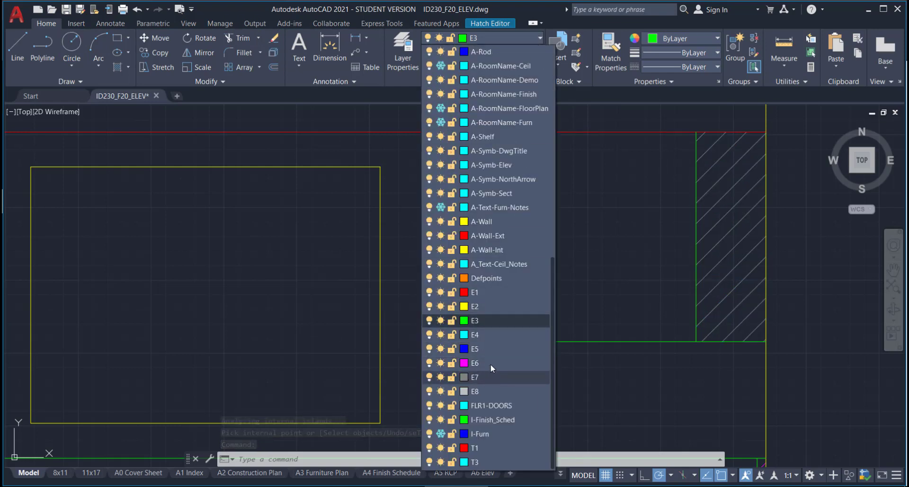
click(491, 363)
key(Escape)
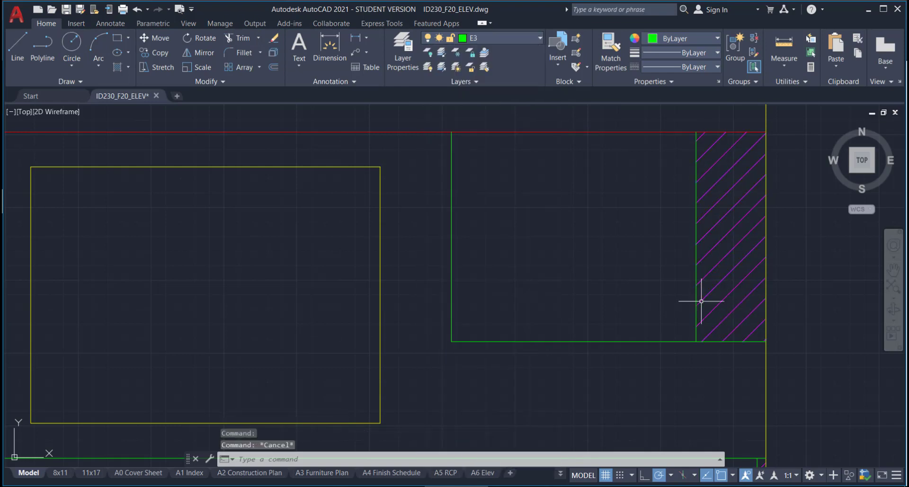
Examine the upper cabinets in the dimensioned reference elevation, checking their widths and the layers of the side and door division lines.
scroll(625, 280, down, 2)
middle_drag(688, 311, 722, 233)
scroll(624, 269, down, 8)
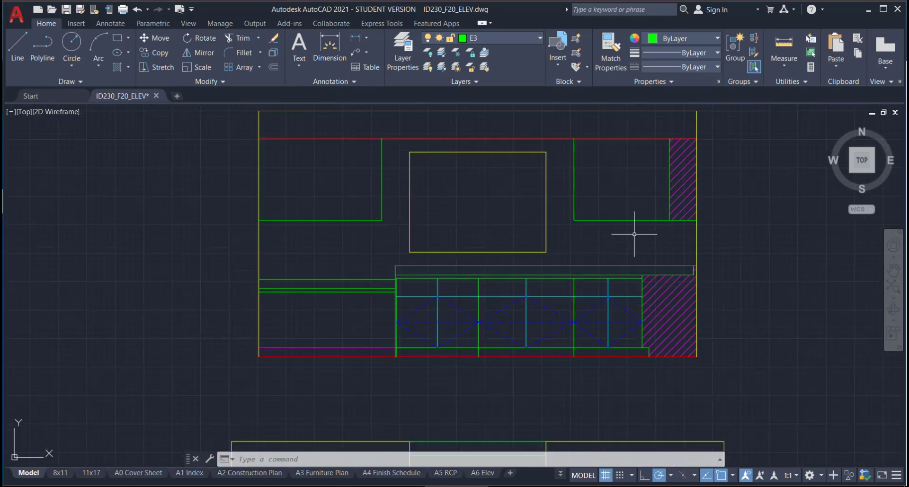
middle_drag(673, 230, 230, 478)
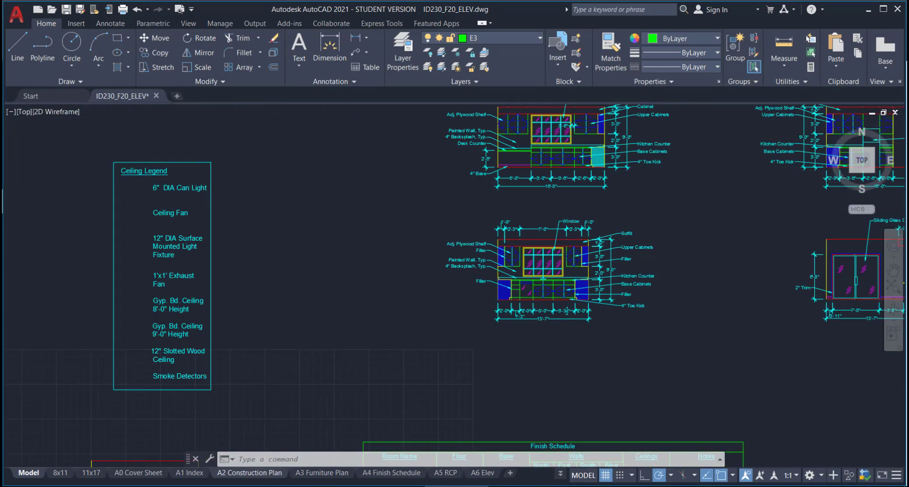
mouse_move(603, 149)
middle_down()
mouse_move(596, 241)
mouse_move(682, 302)
middle_up()
scroll(590, 244, up, 8)
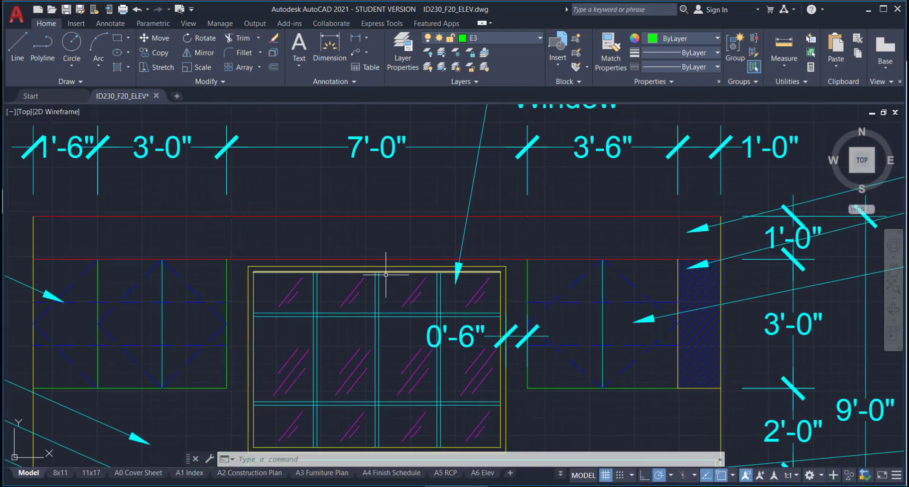
middle_drag(335, 283, 505, 280)
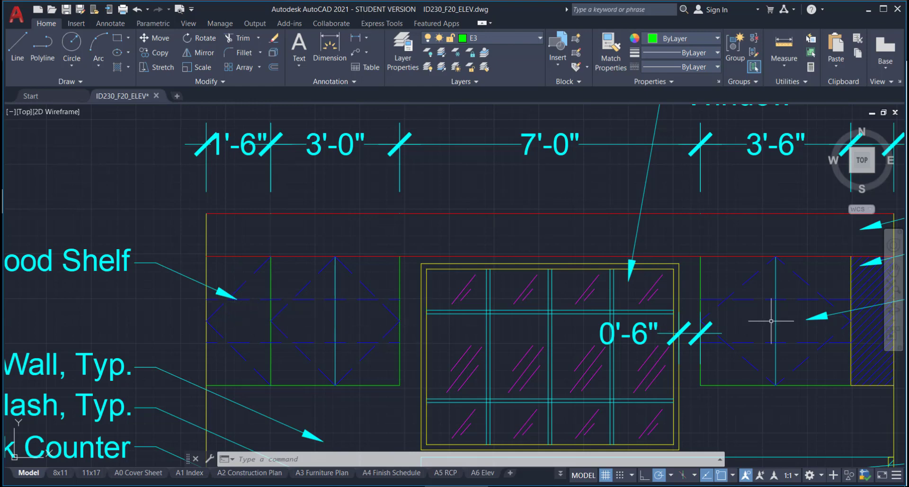
click(270, 301)
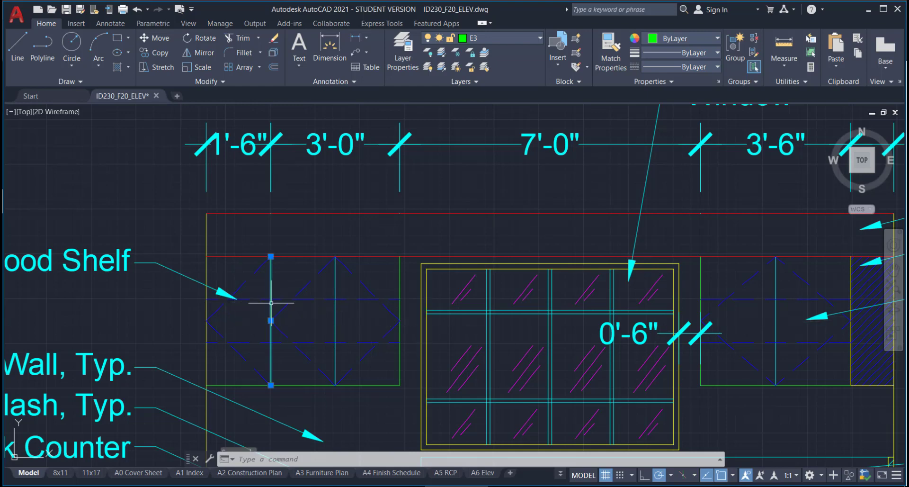
click(401, 280)
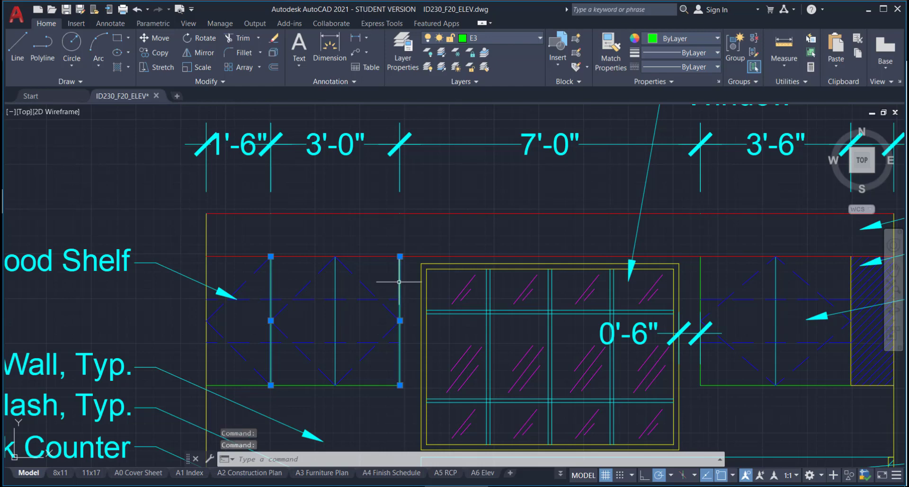
key(Escape)
click(337, 285)
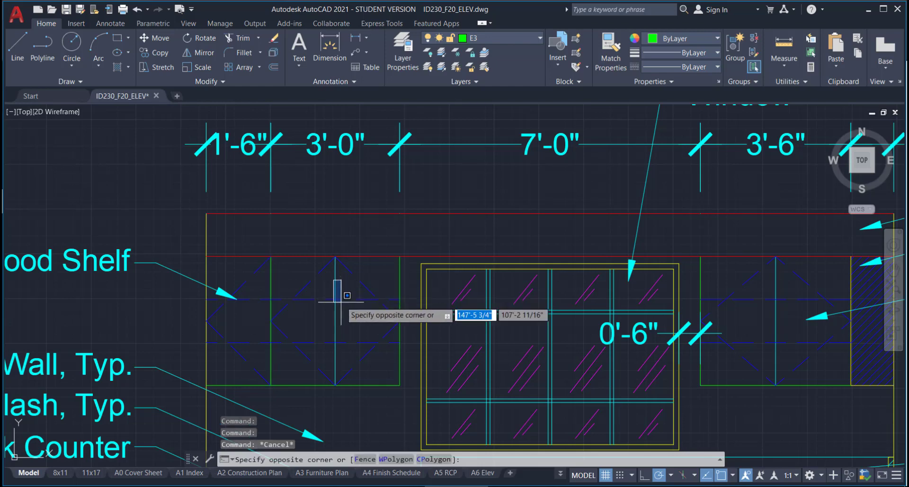
click(337, 285)
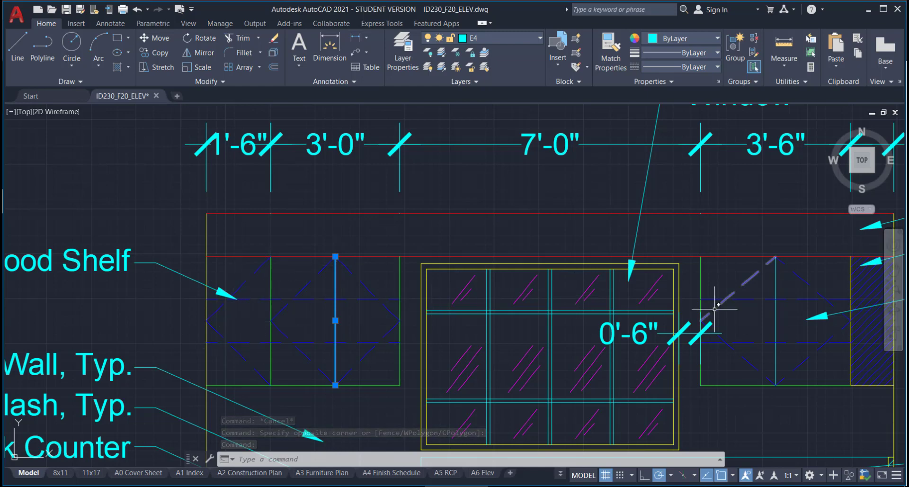
scroll(714, 309, down, 4)
scroll(498, 316, down, 4)
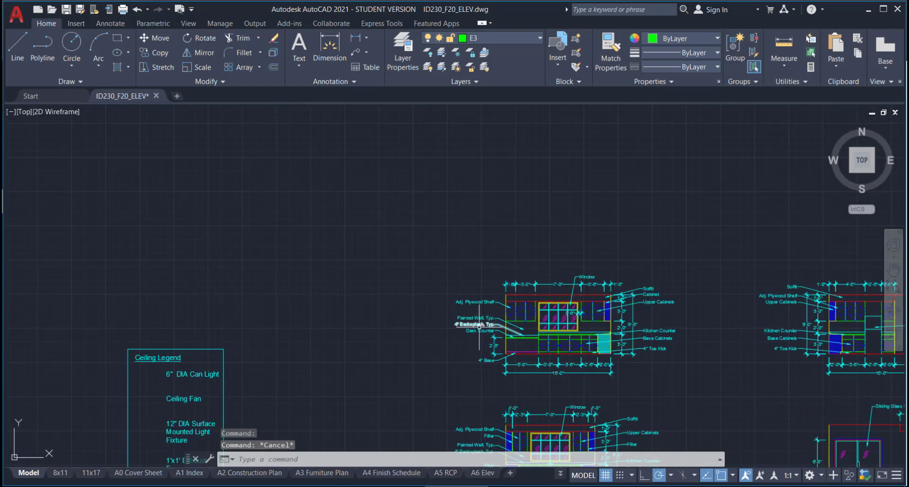
mouse_move(428, 381)
middle_down()
mouse_move(469, 347)
mouse_move(507, 240)
middle_up()
scroll(456, 290, up, 4)
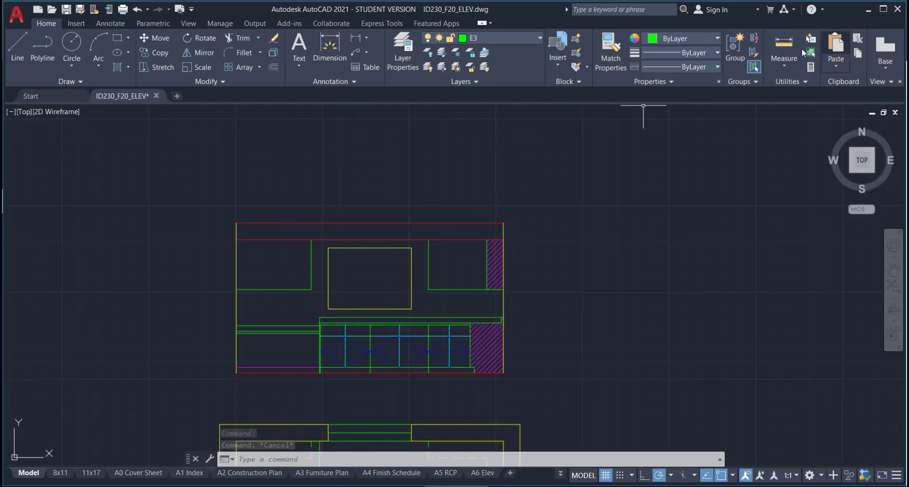
Measure the right upper cabinet's width along the lower red line, starting from the hatched strip.
click(784, 67)
click(783, 88)
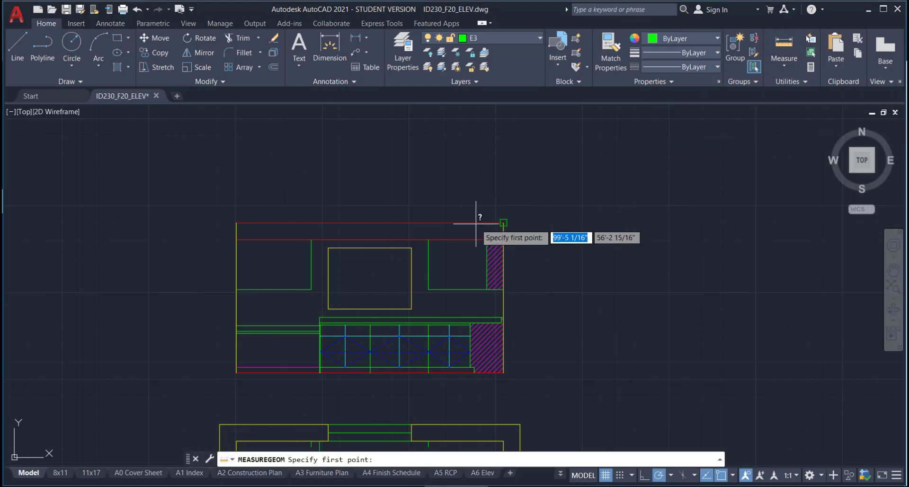
scroll(475, 223, up, 5)
click(477, 246)
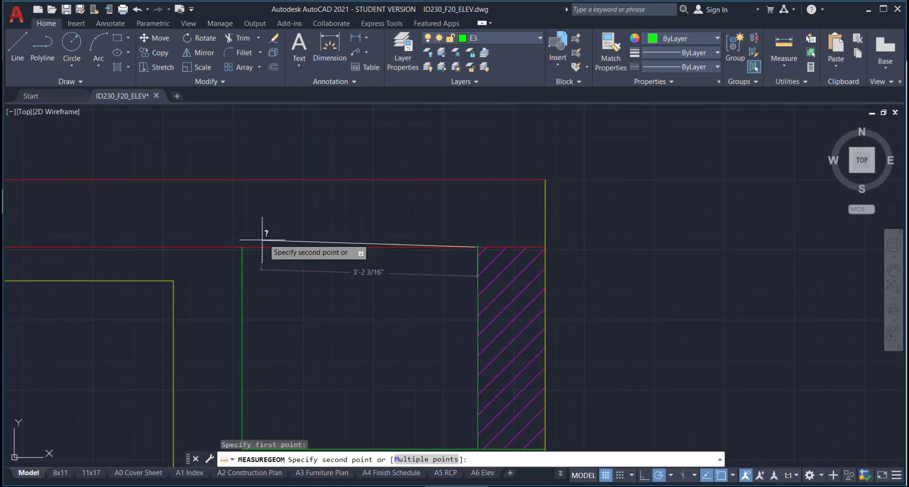
key(Escape)
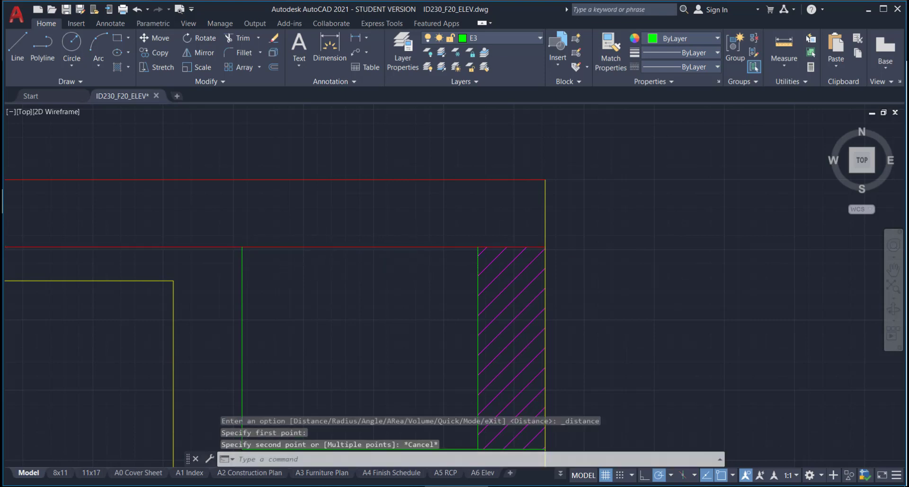
Make E4 the current layer and draw a horizontal helper line across the right upper cabinet between the midpoints of its sides.
scroll(407, 237, down, 2)
click(540, 39)
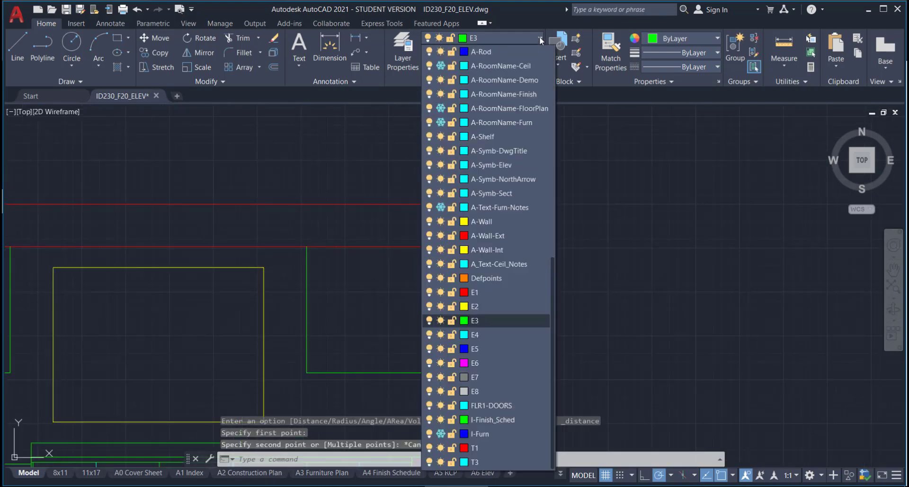
click(475, 334)
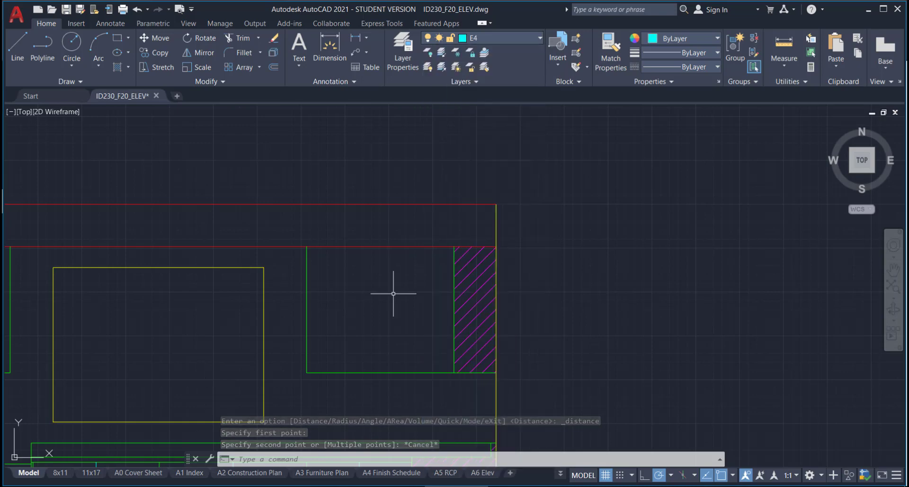
click(21, 47)
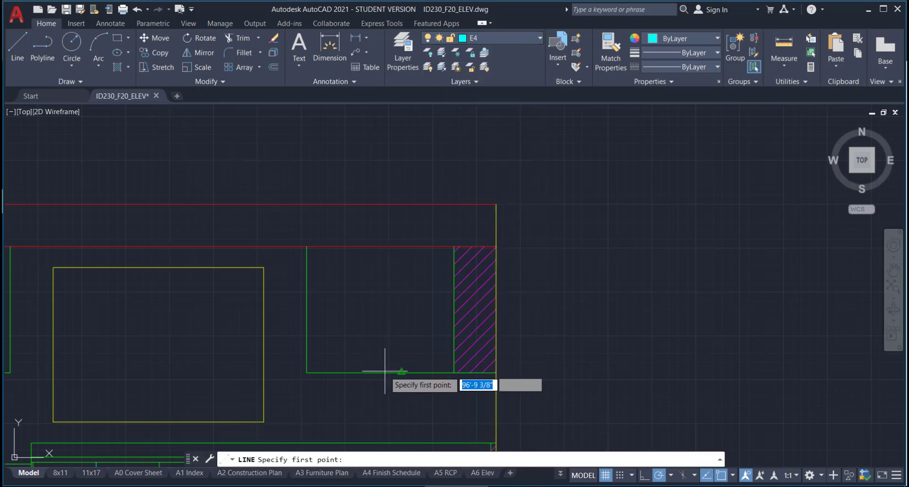
click(307, 309)
click(453, 308)
key(Escape)
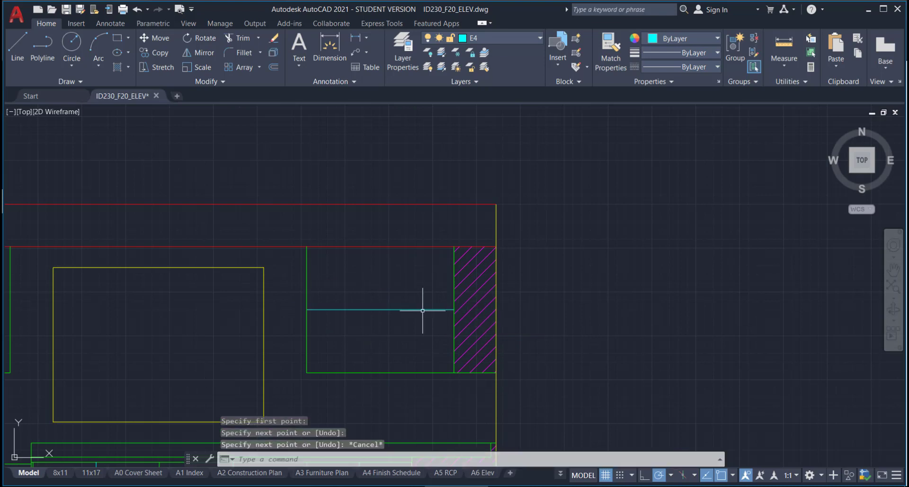
Draw a vertical door division from the helper line's midpoint to the lower red line, then stretch it down to the cabinet bottom.
click(20, 31)
click(381, 310)
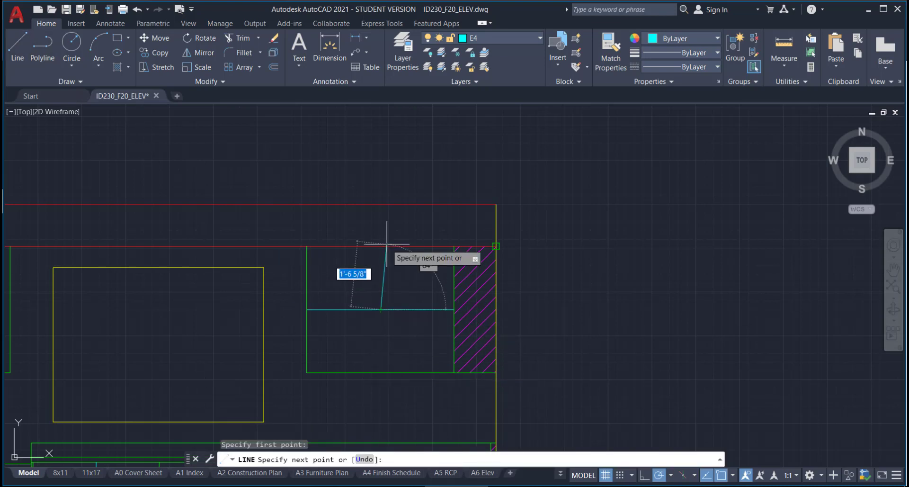
click(380, 247)
key(Escape)
click(389, 274)
click(366, 279)
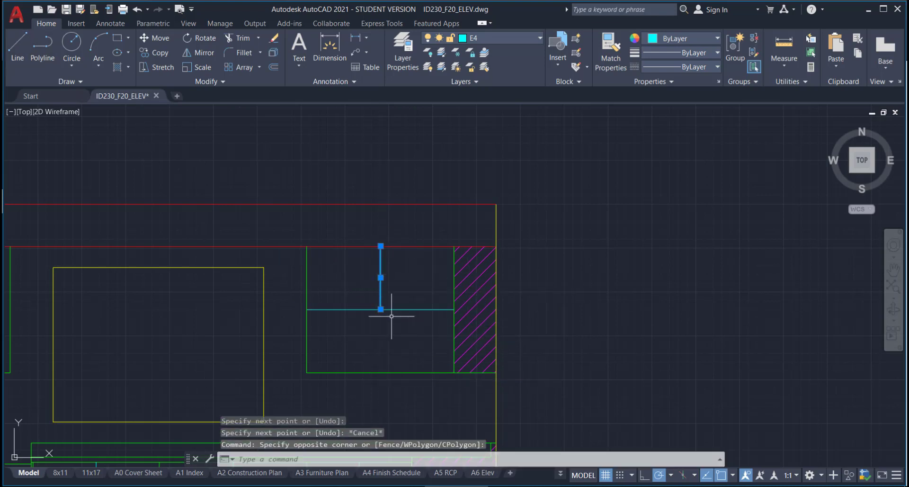
click(381, 308)
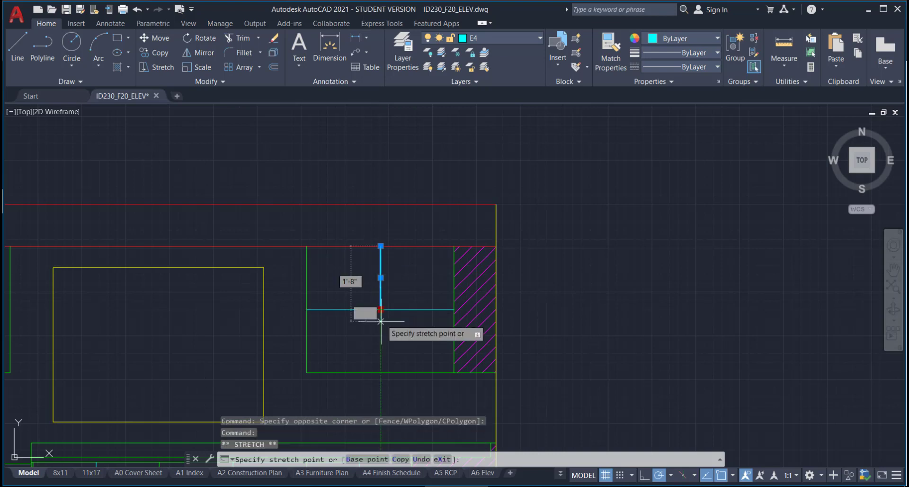
click(381, 372)
key(Escape)
Delete the horizontal helper line across the right upper cabinet.
click(366, 319)
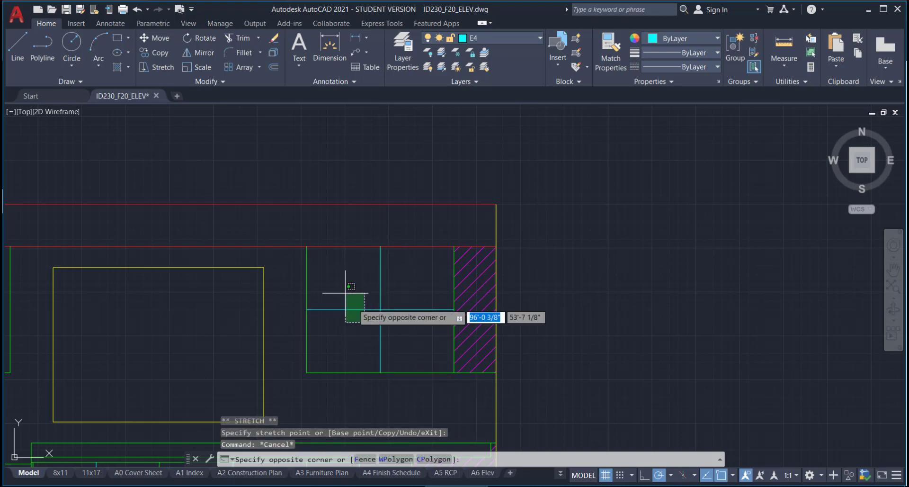
click(348, 305)
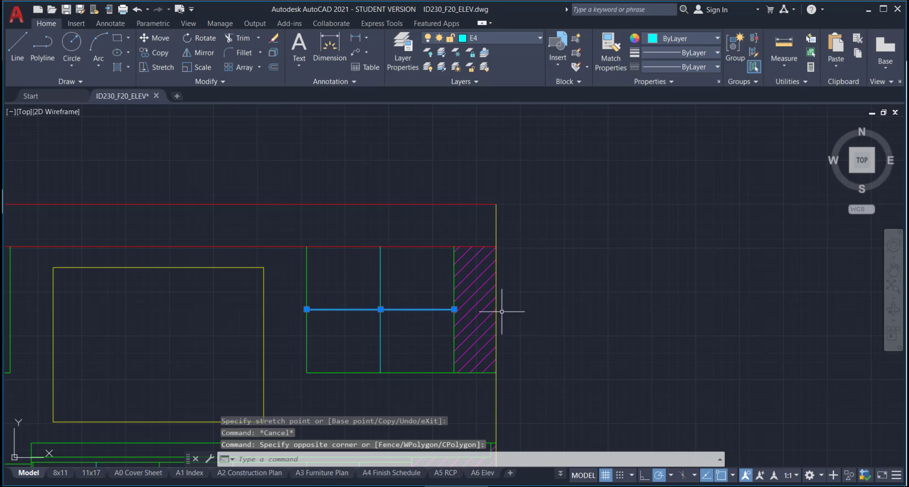
key(Delete)
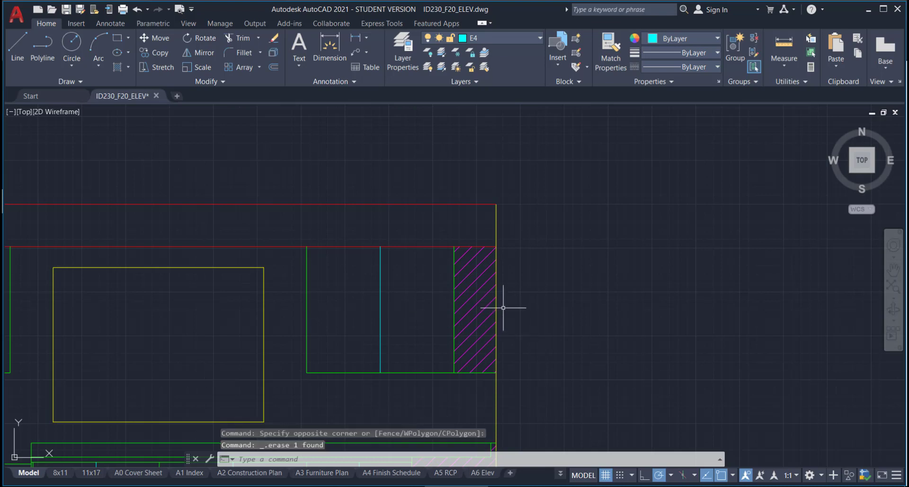
Make E5 the current layer with the DASHEDX2 linetype and check the current linetype scale in the properties.
click(540, 37)
click(484, 353)
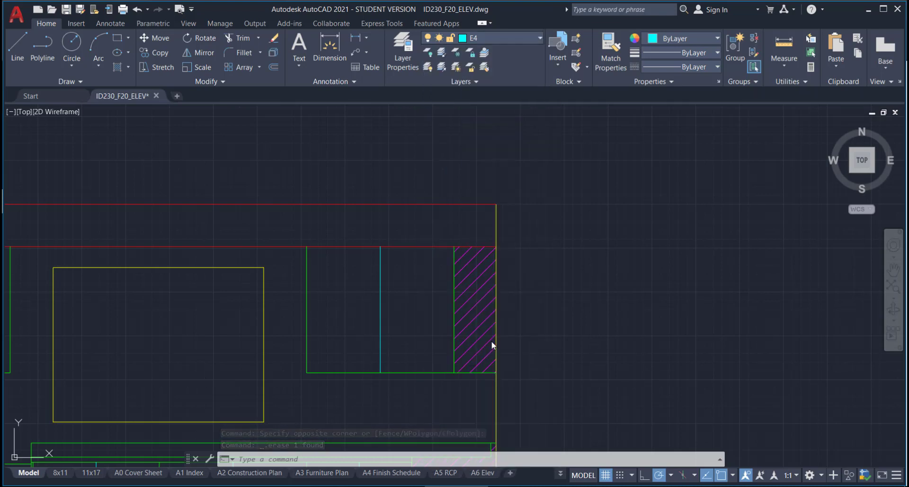
click(715, 67)
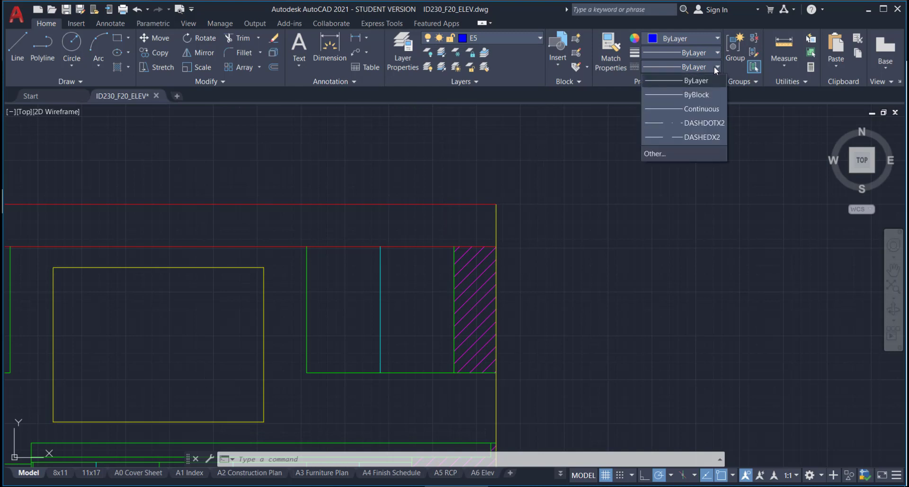
click(704, 136)
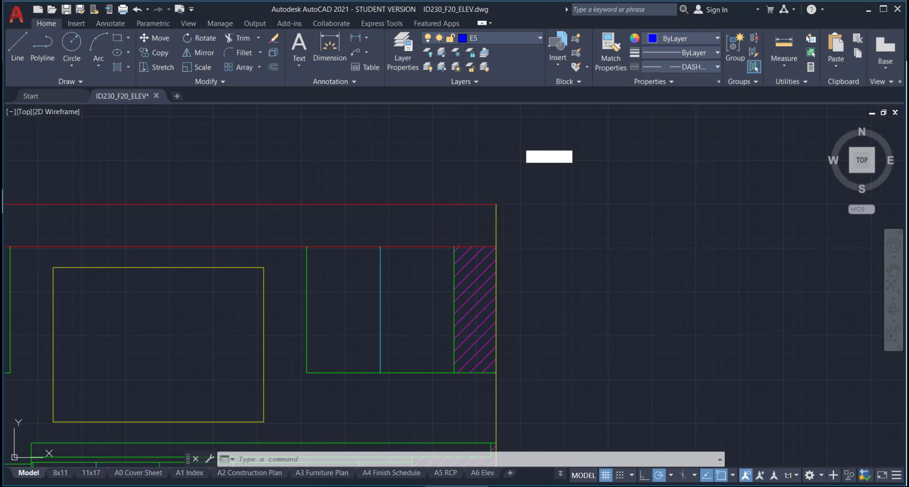
key(Delete)
key(ctrl+1)
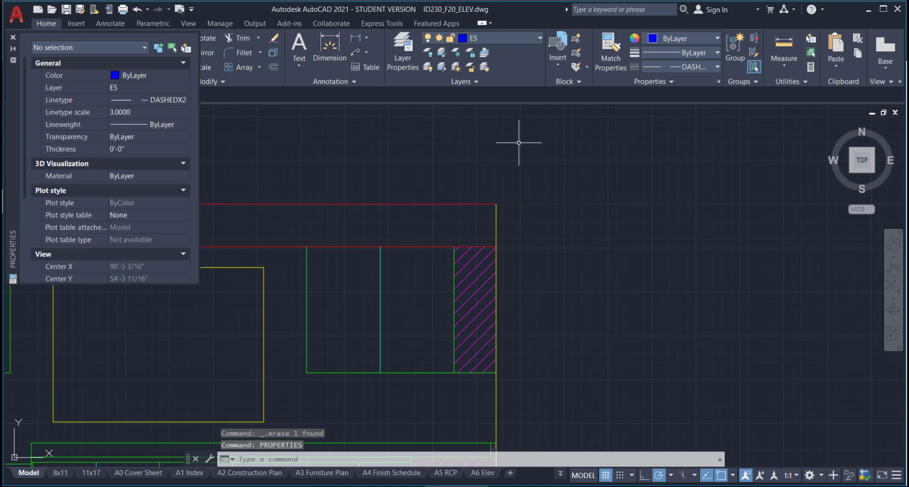
click(14, 37)
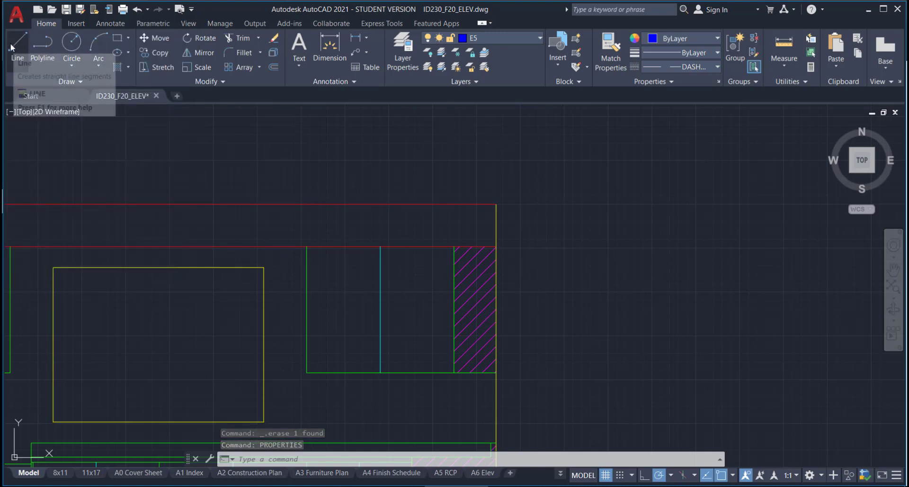
Draw the dashed door-swing diamond in the right upper cabinet, connecting the division line's ends to the midpoints of both cabinet sides.
click(13, 44)
click(381, 246)
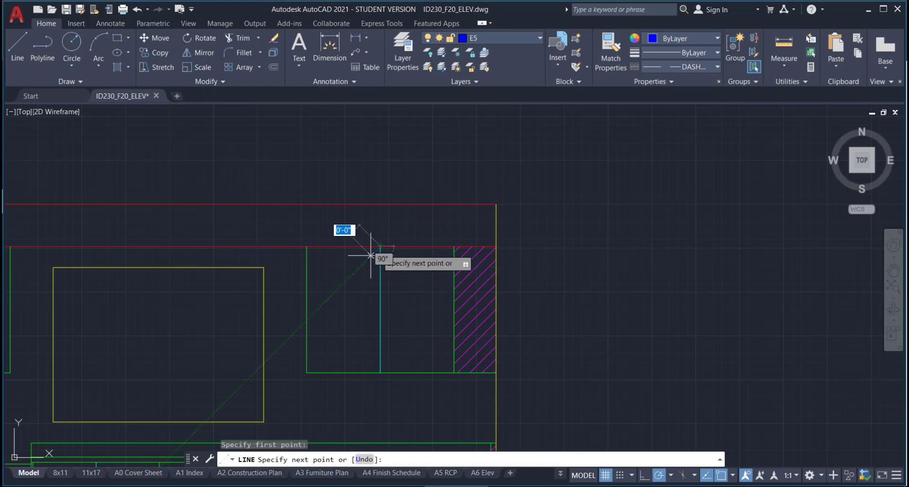
click(381, 373)
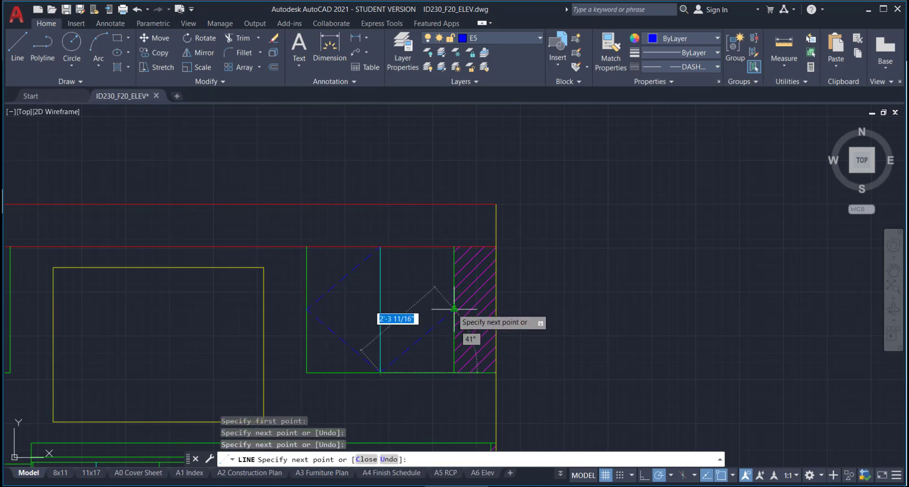
click(453, 308)
click(380, 246)
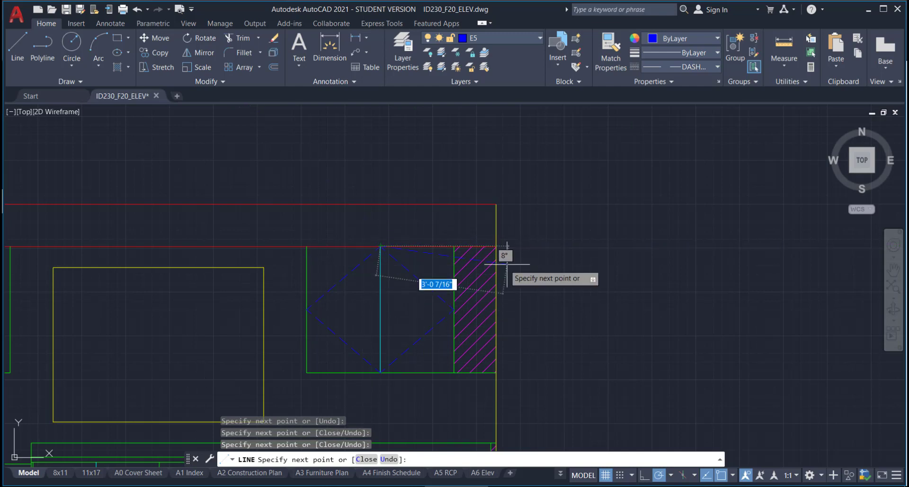
key(Escape)
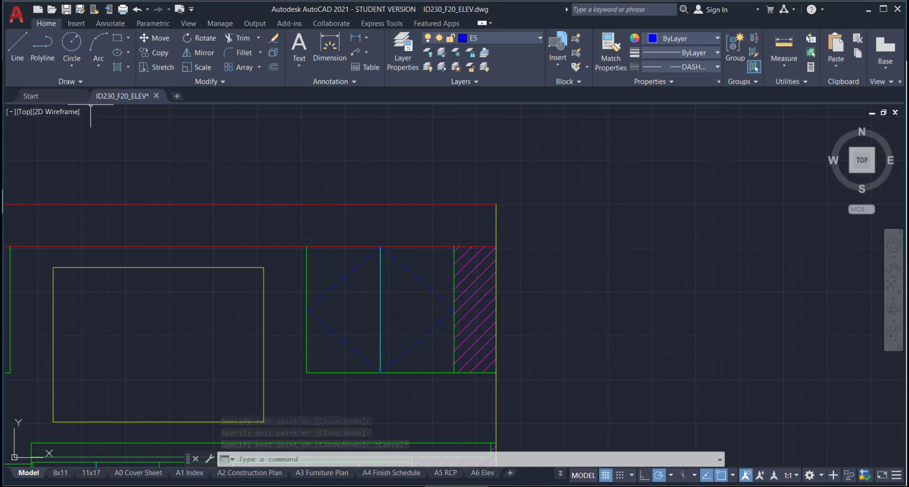
Draw two dashed horizontal shelf lines across the right upper cabinet, 6" above and 9" below the diamond's side corners.
click(14, 46)
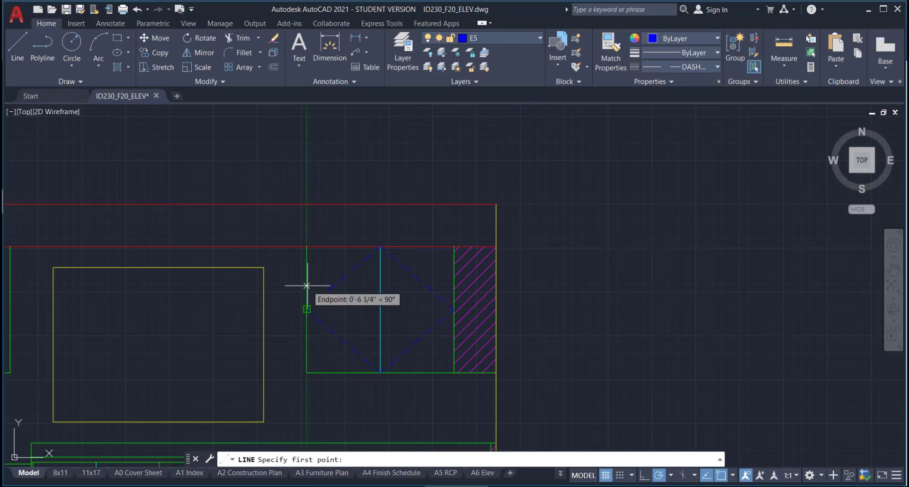
text(6)
key(Return)
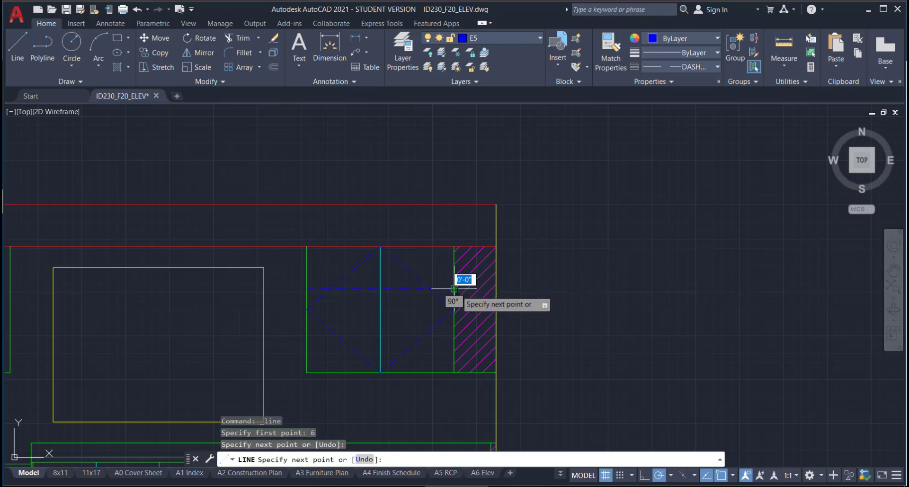
key(Escape)
key(Return)
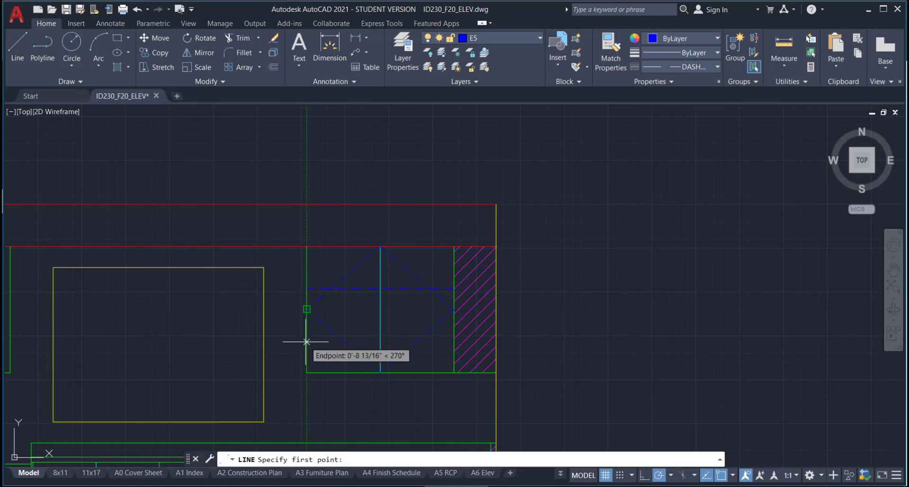
text(9)
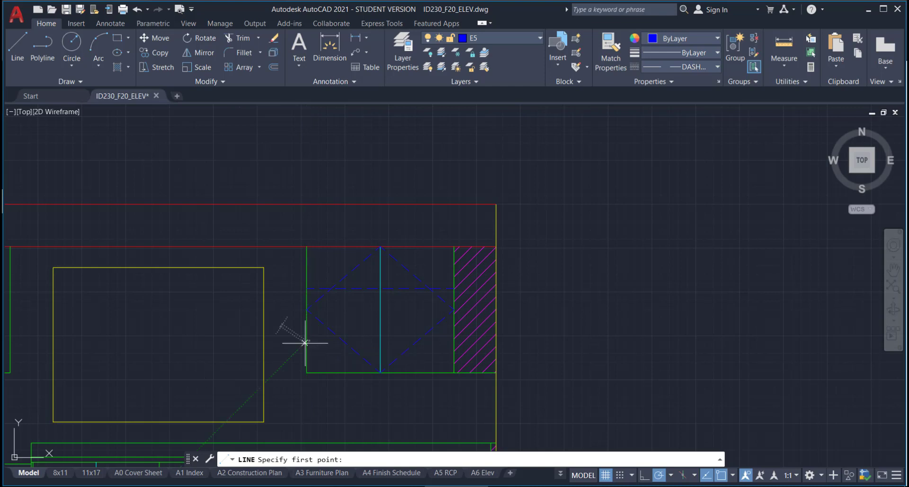
key(Return)
key(Escape)
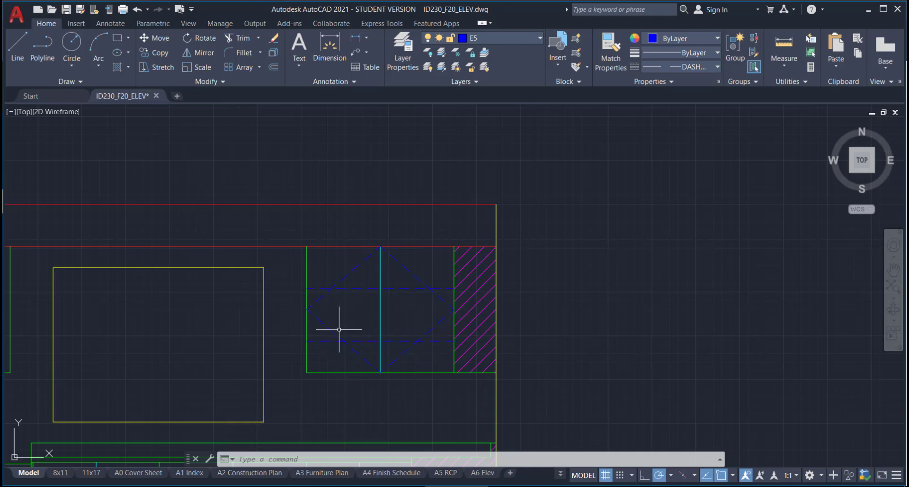
Offset the left upper cabinet's inner side line 3' toward the left wall.
mouse_move(355, 348)
middle_down()
mouse_move(479, 347)
mouse_move(501, 324)
mouse_move(459, 321)
middle_up()
scroll(440, 277, up, 2)
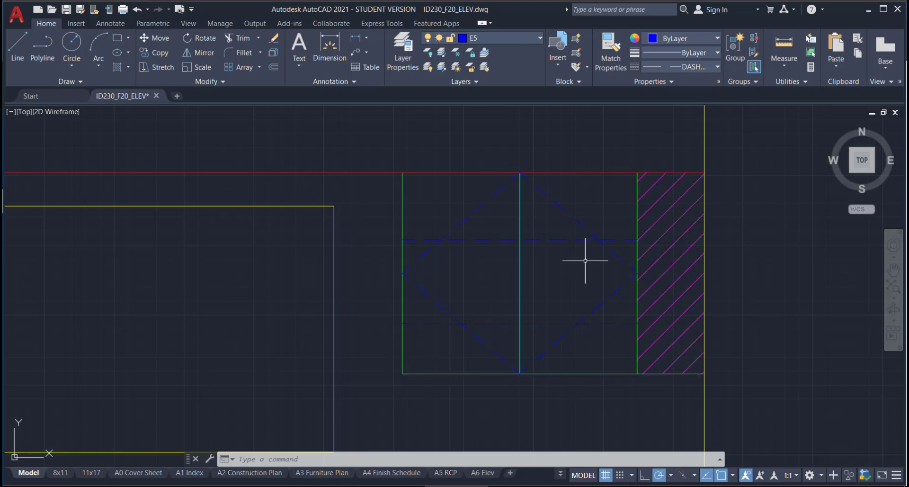
scroll(585, 260, down, 2)
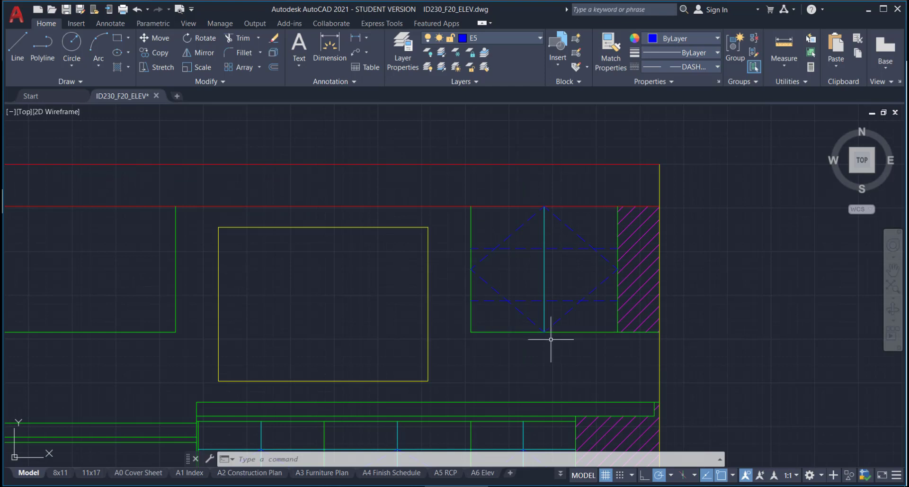
mouse_move(219, 328)
middle_down()
mouse_move(562, 306)
mouse_move(527, 322)
middle_up()
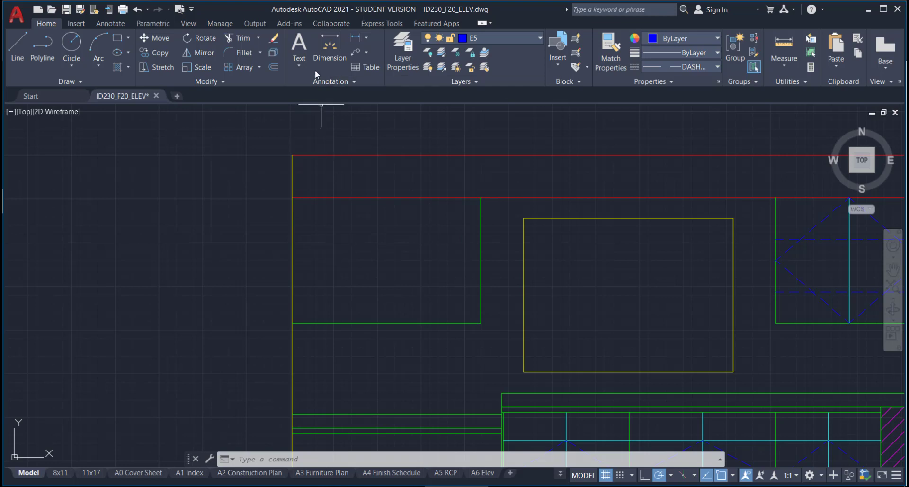
click(274, 69)
text(3')
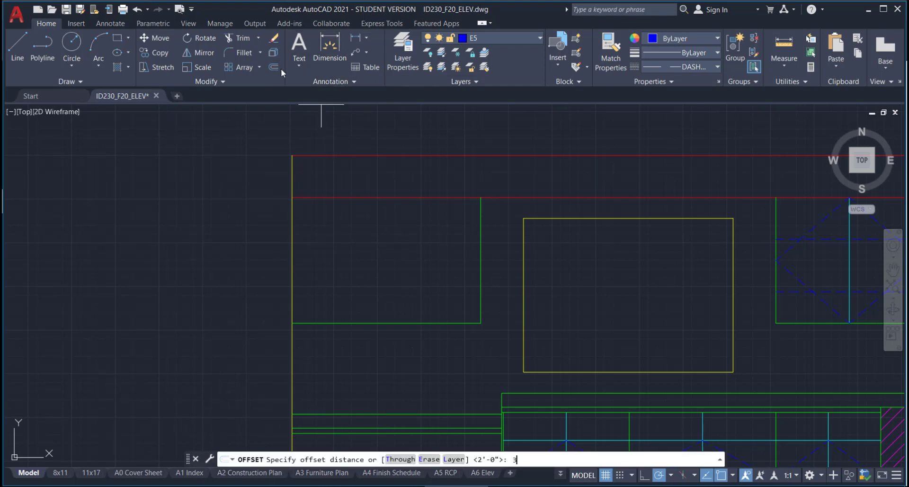
key(Return)
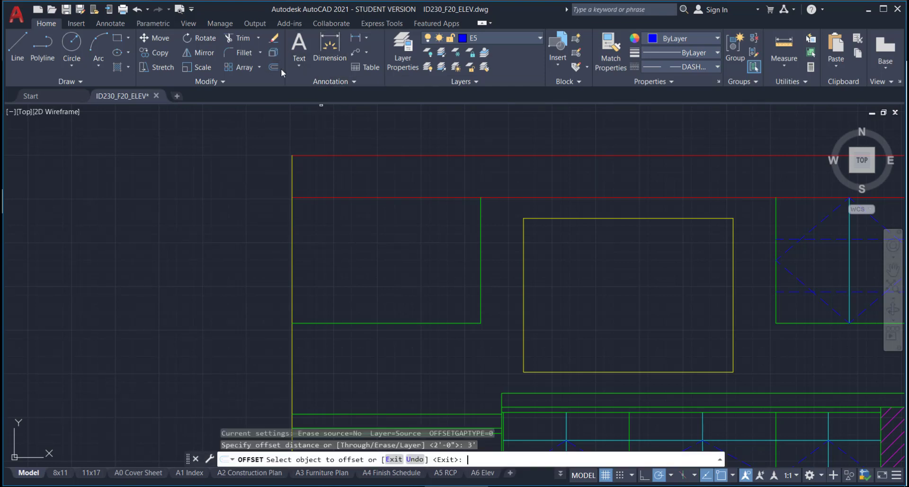
click(481, 256)
click(342, 250)
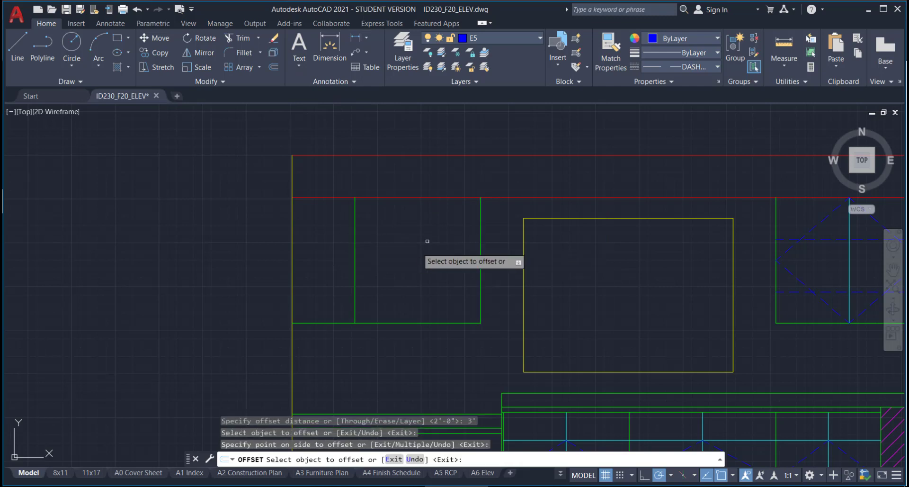
Measure the distance from the offset line to the left wall along the lower red line.
click(784, 47)
click(355, 197)
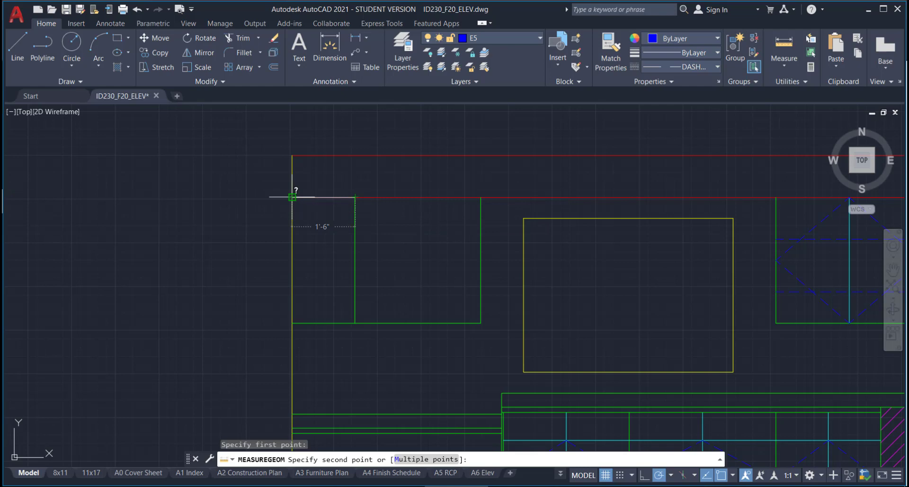
key(Escape)
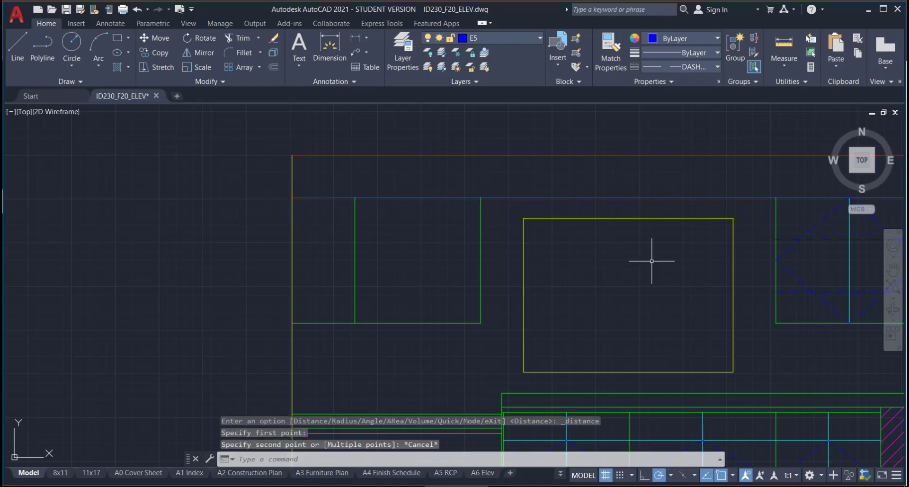
Copy the right upper cabinet's two dashed shelf lines to the left upper cabinet, matching the cabinets' lower right corners.
mouse_move(652, 261)
middle_down()
mouse_move(298, 209)
mouse_move(274, 216)
middle_up()
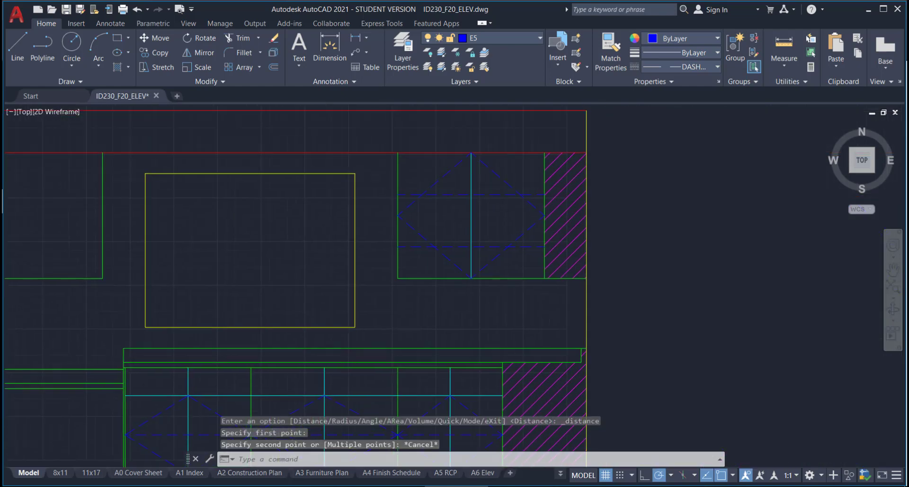
click(480, 249)
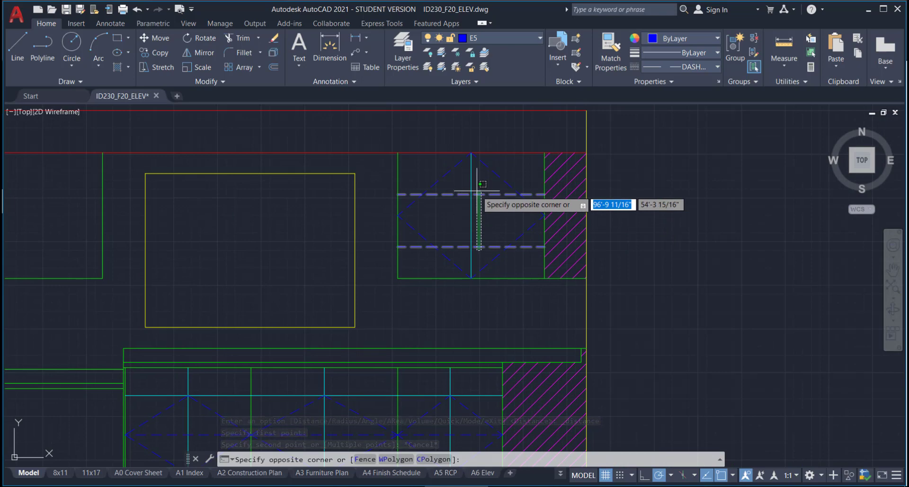
click(477, 191)
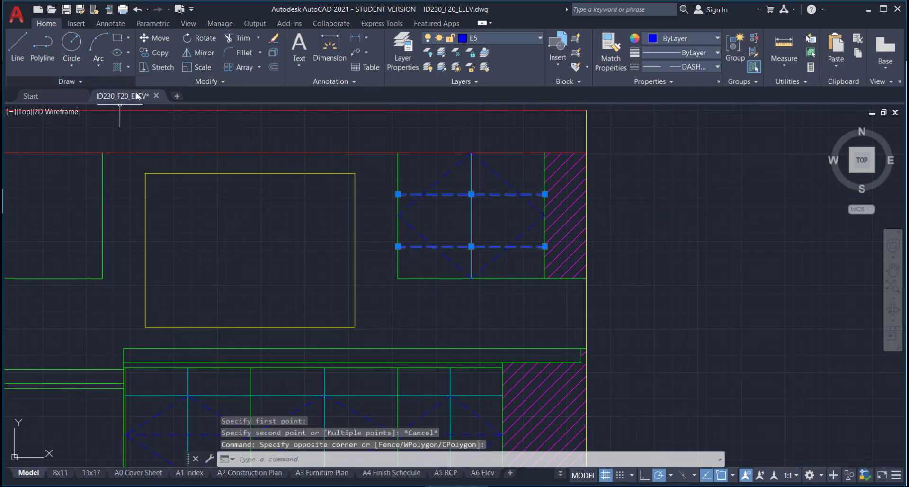
click(155, 53)
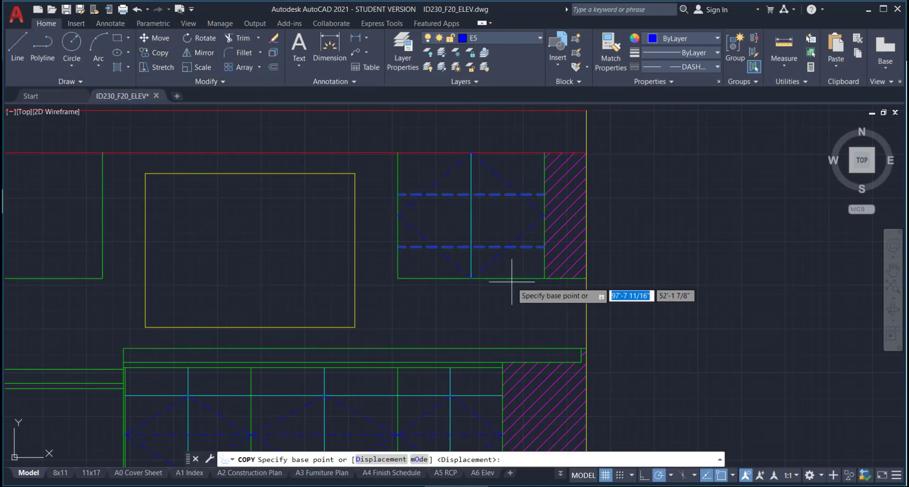
click(544, 278)
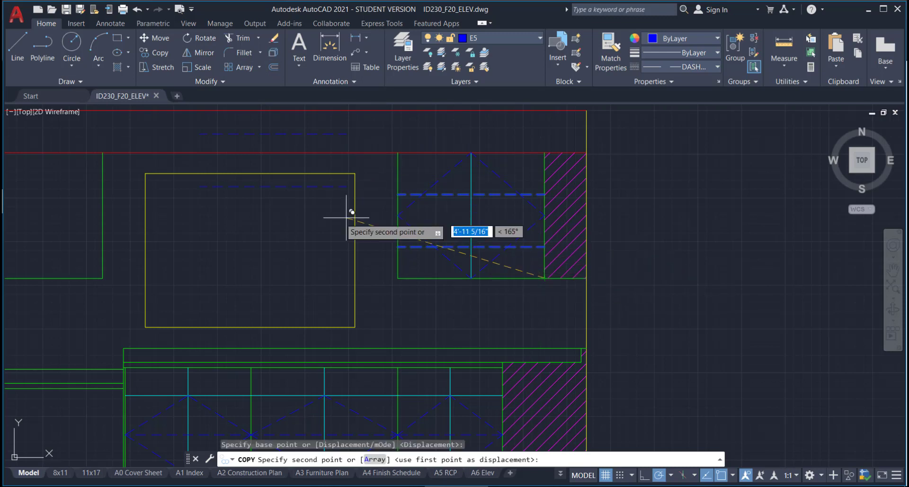
middle_drag(299, 261, 538, 293)
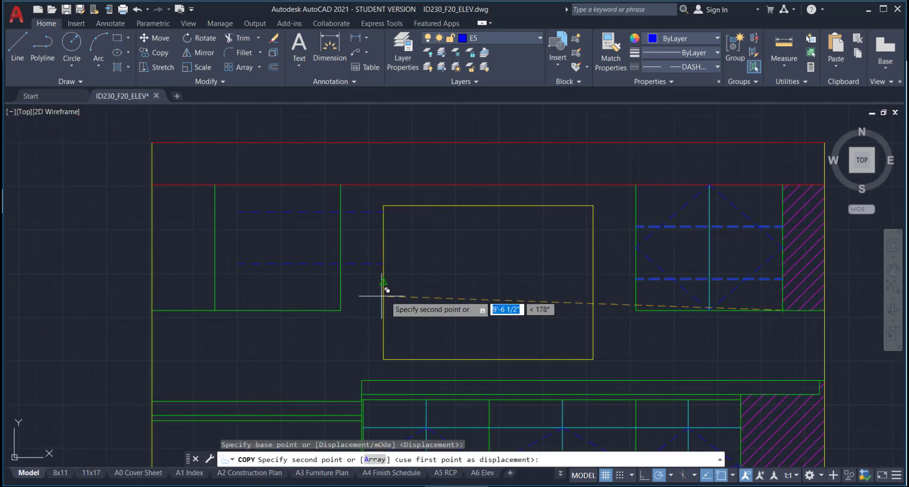
click(340, 310)
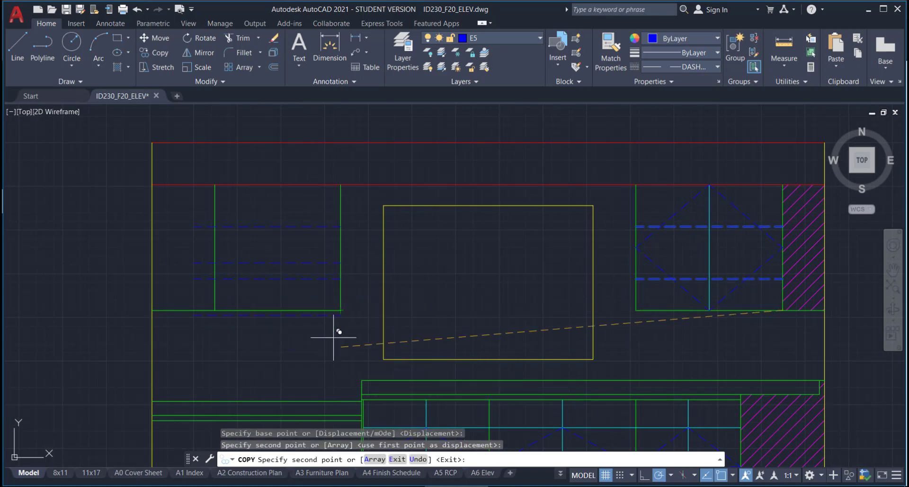
key(Return)
Shorten both copied shelf lines so their left ends meet the left upper cabinet's inner vertical division.
click(249, 229)
click(245, 218)
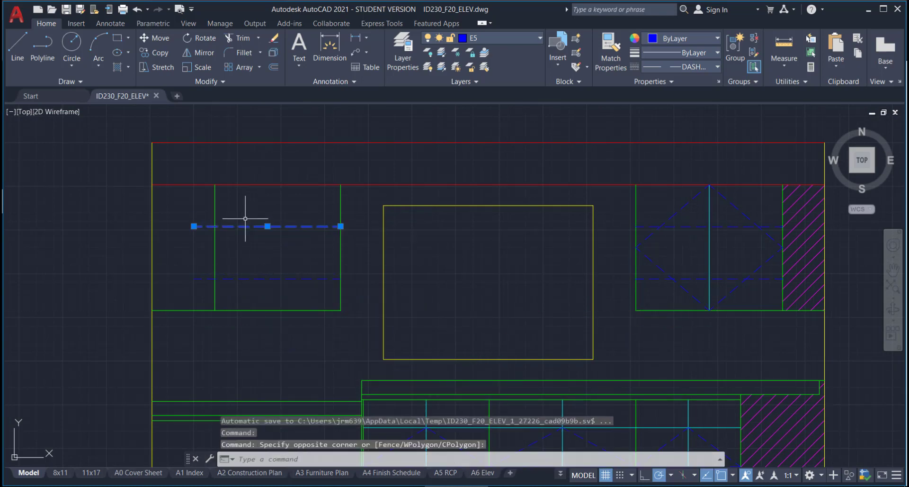
click(193, 226)
key(Escape)
key(Escape)
click(201, 281)
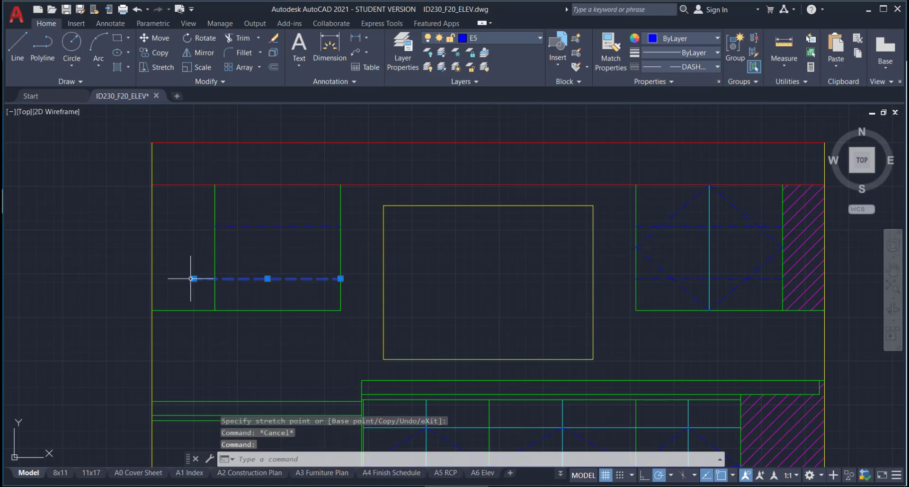
click(191, 279)
key(Escape)
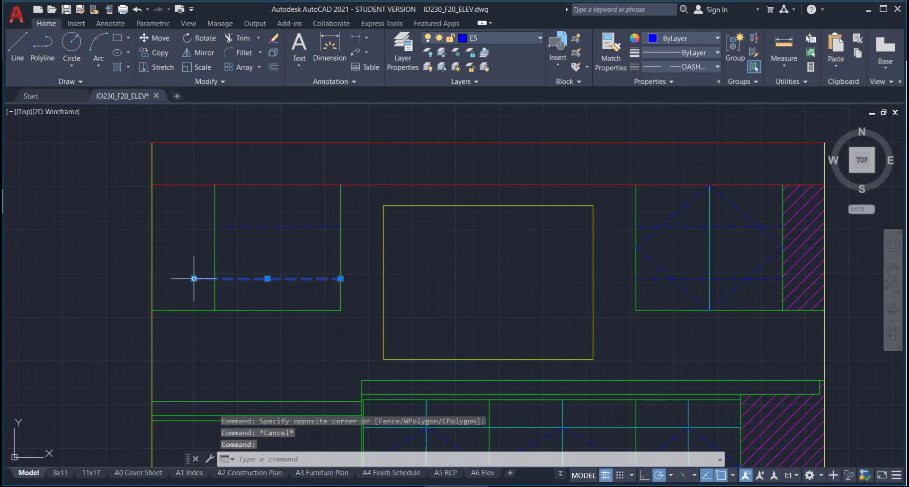
click(194, 279)
click(215, 279)
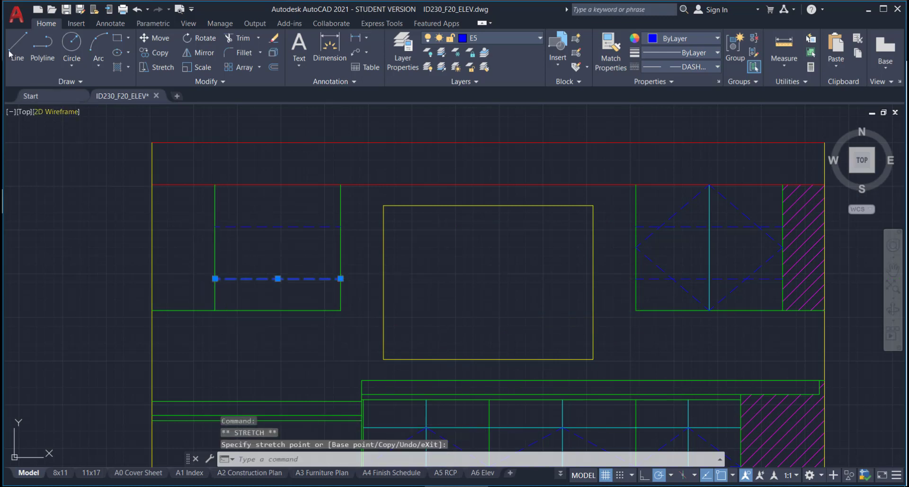
Draw two dashed shelf lines across the narrow left section, from the vertical division's shelf points to the left wall.
click(10, 52)
click(215, 226)
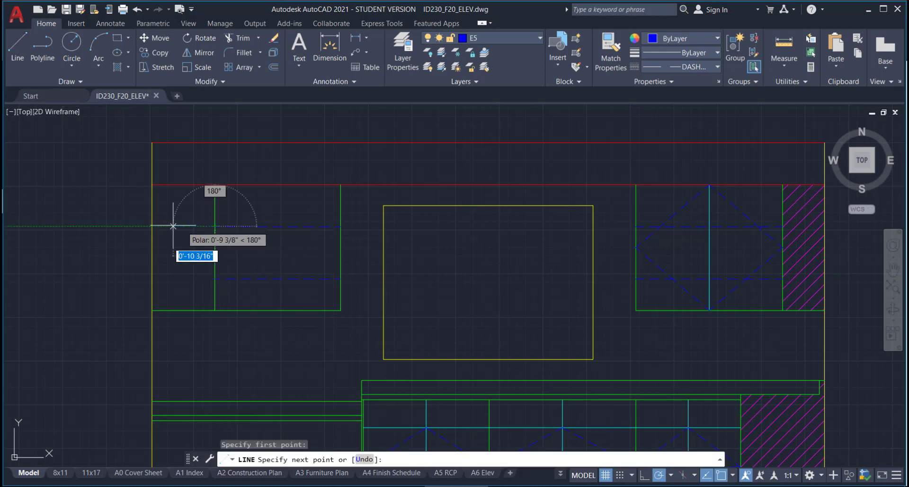
key(Escape)
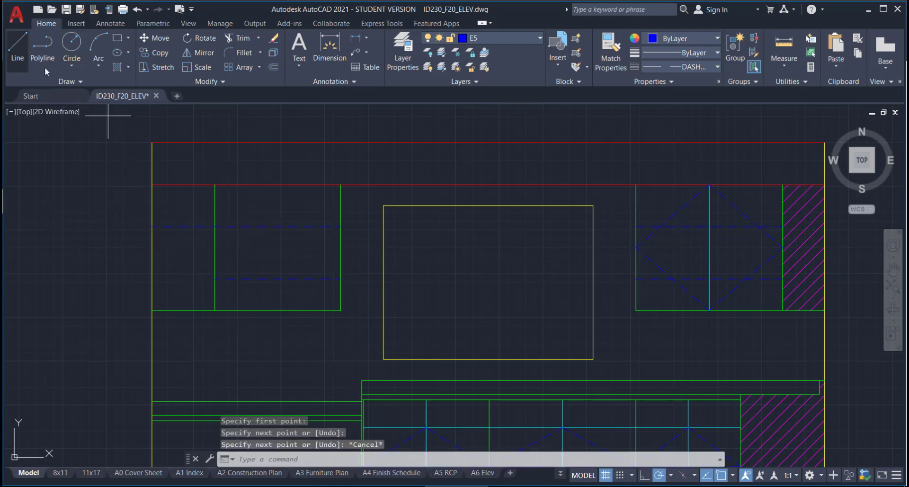
key(space)
click(215, 278)
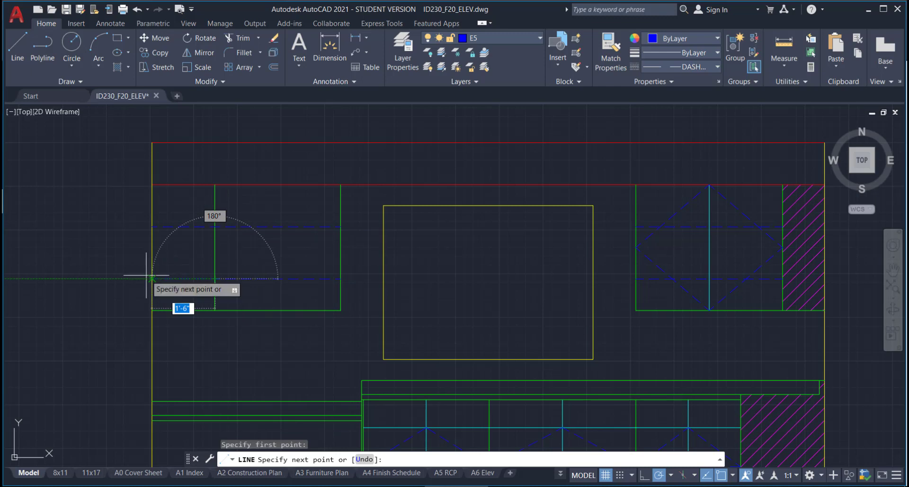
key(Escape)
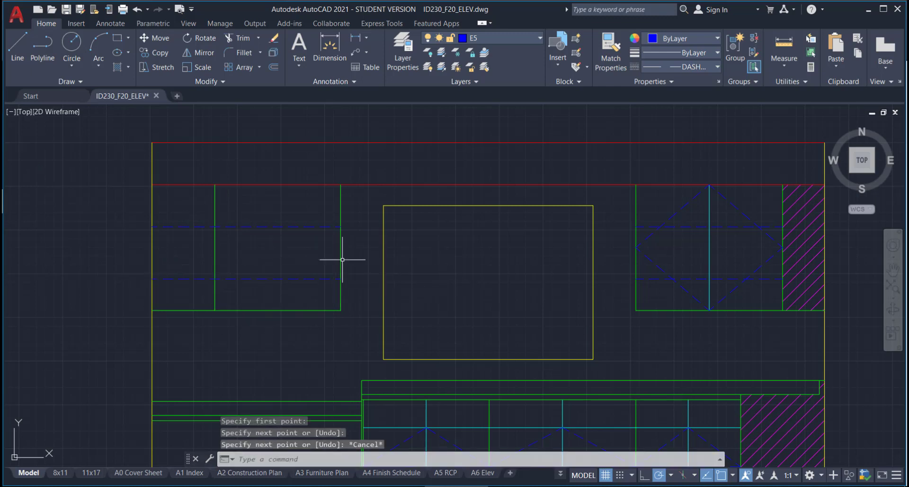
Copy the right upper cabinet's door division line to the midpoint of the left cabinet's wide section, using the upper shelf line for alignment.
click(710, 210)
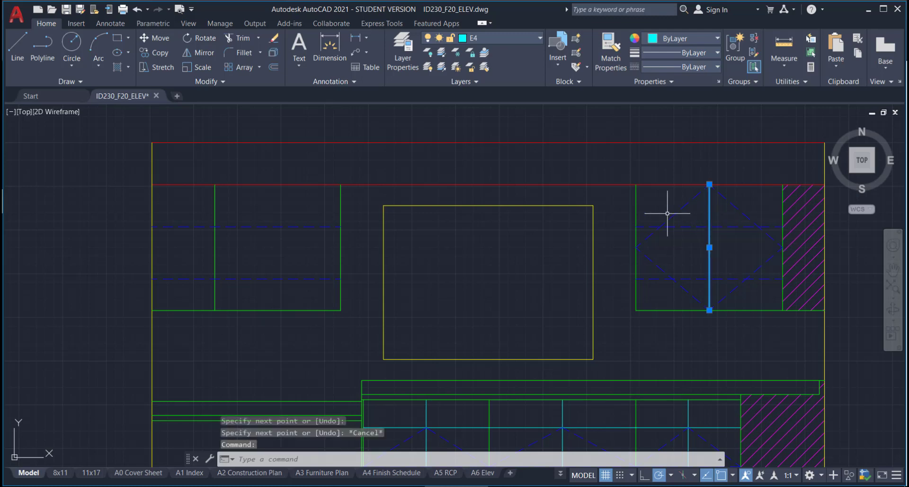
text(co)
key(space)
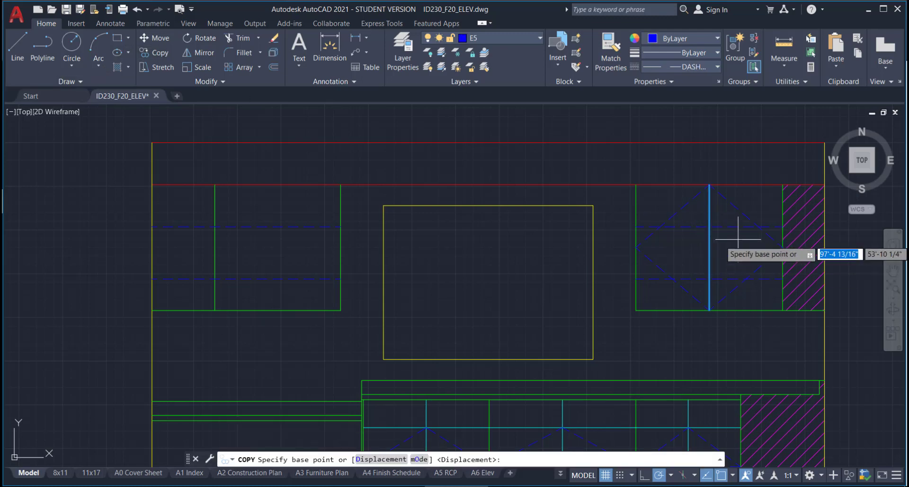
click(709, 226)
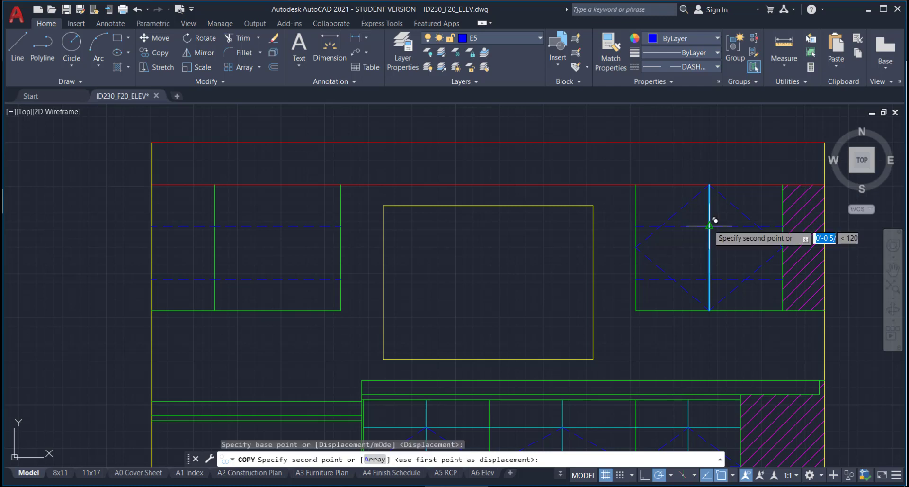
click(278, 225)
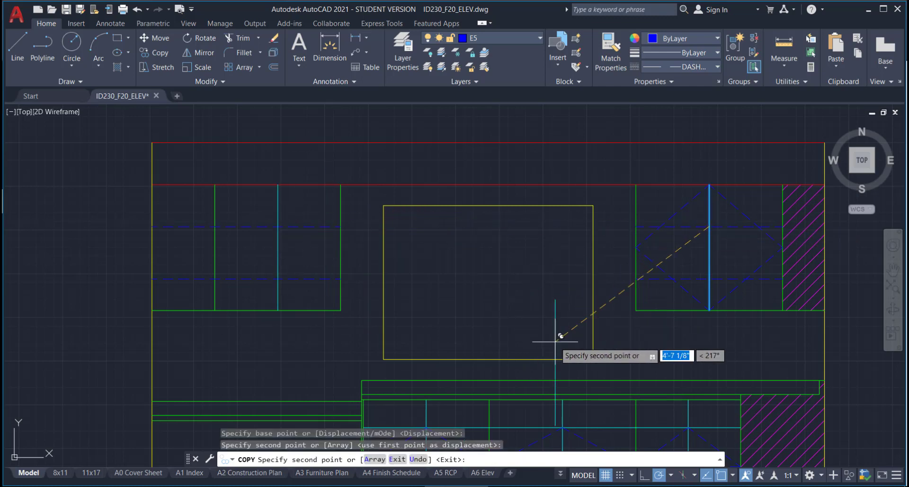
key(Escape)
Draw the dashed door-swing diamond in the left cabinet's wide section, connecting the division line's ends to the midpoints of both sides.
click(17, 46)
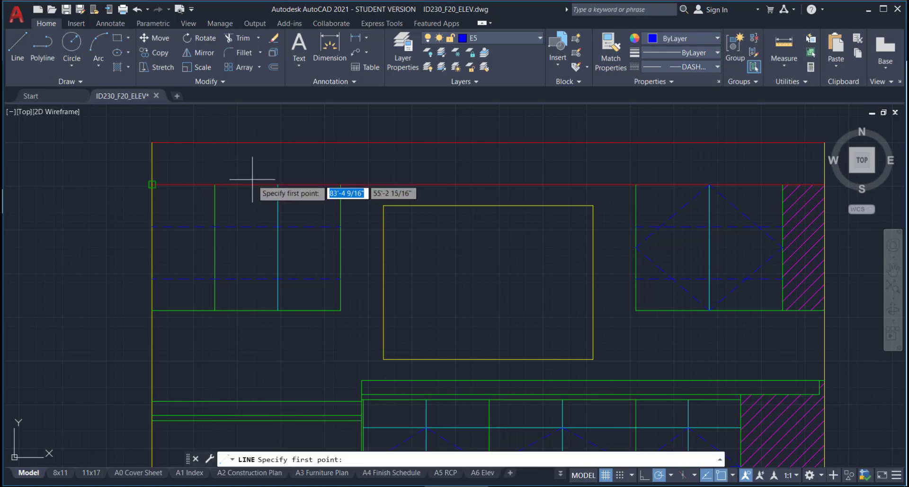
click(277, 183)
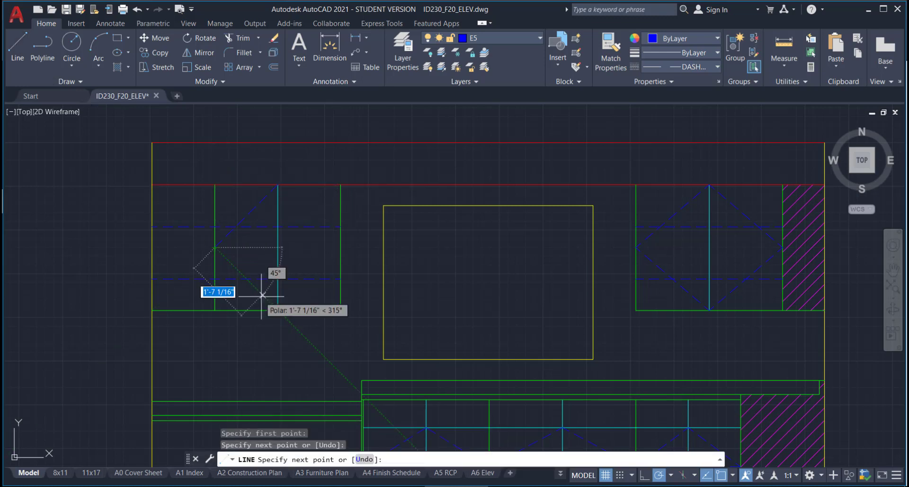
click(278, 310)
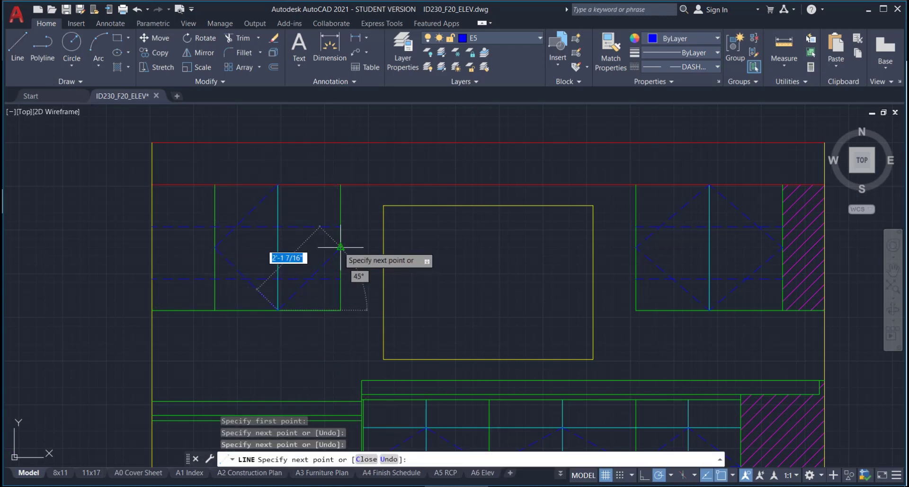
click(340, 247)
click(277, 184)
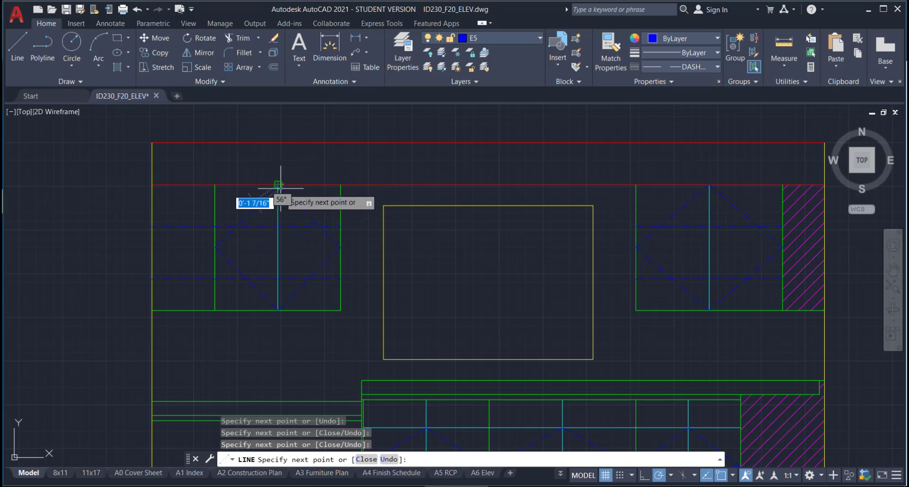
key(Escape)
Draw the dashed door-swing lines in the narrow left section, from the green division's top to the left wall's midpoint and back to its bottom.
click(17, 46)
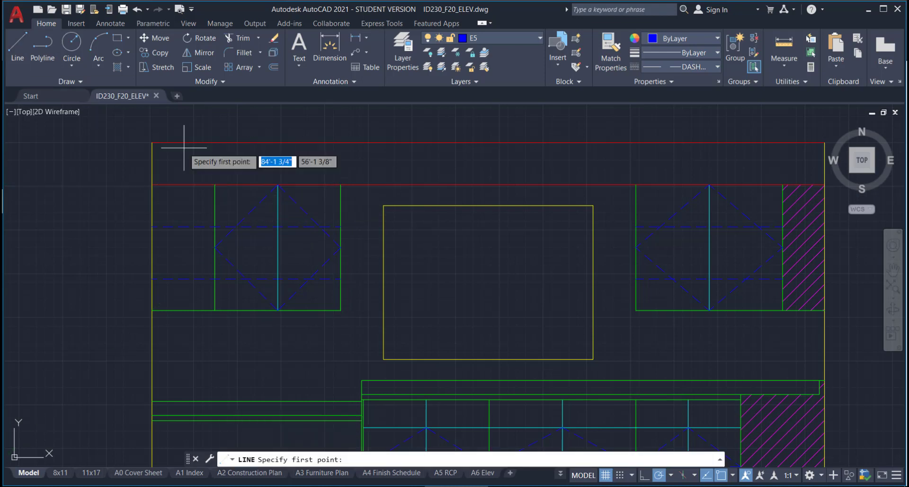
click(215, 184)
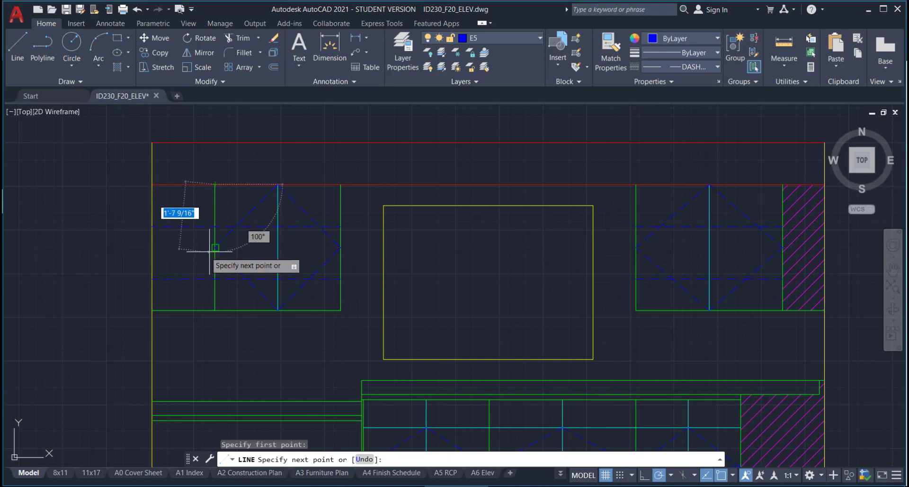
click(152, 246)
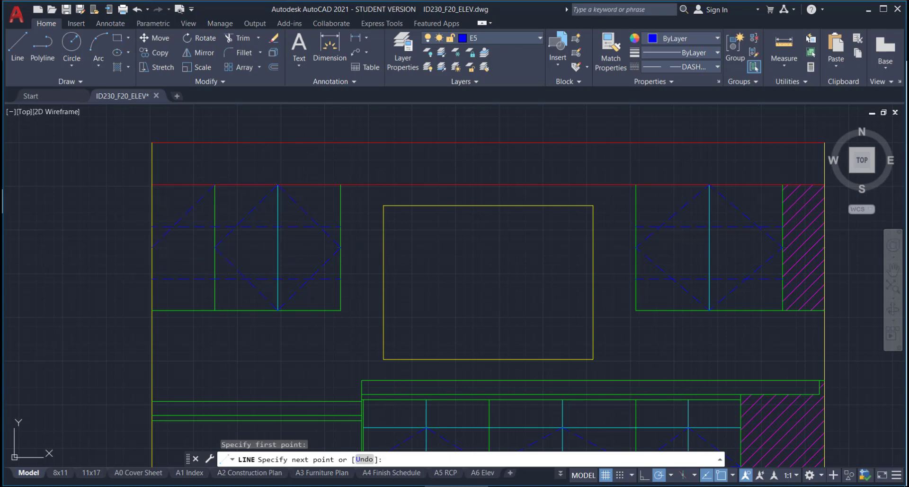
click(204, 299)
key(Escape)
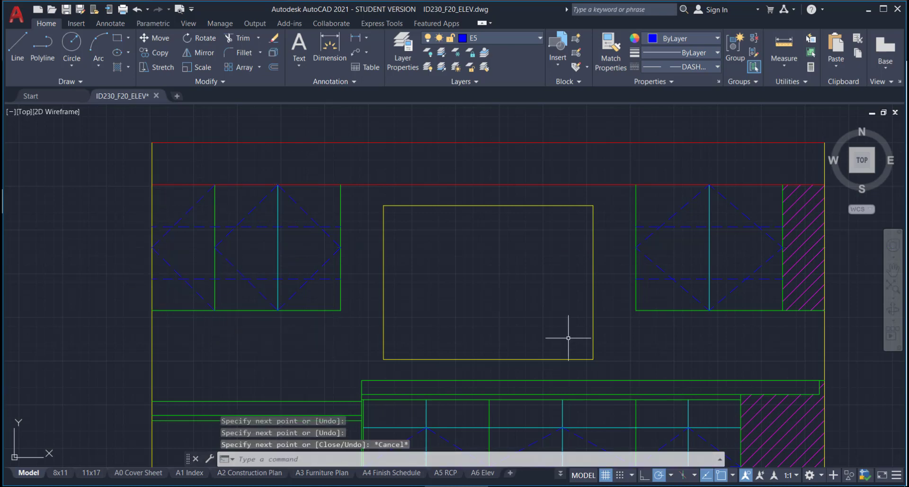
scroll(566, 338, down, 4)
middle_drag(597, 389, 518, 314)
scroll(568, 256, up, 2)
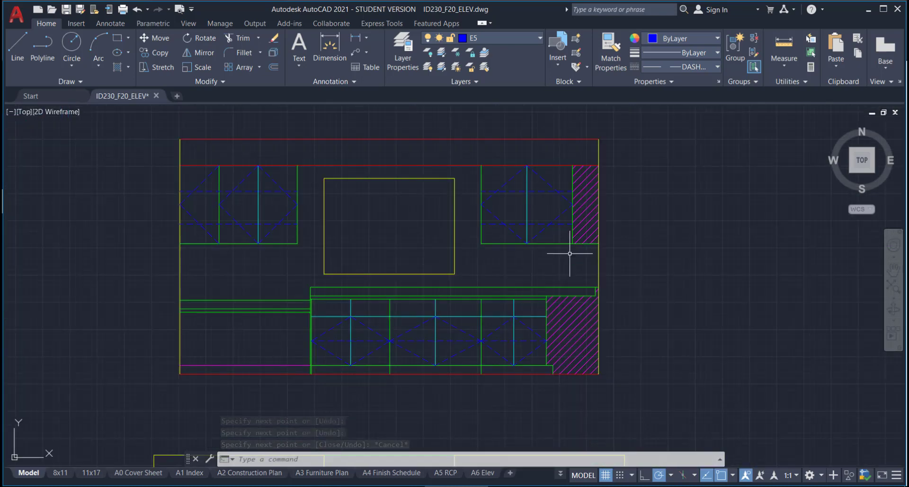